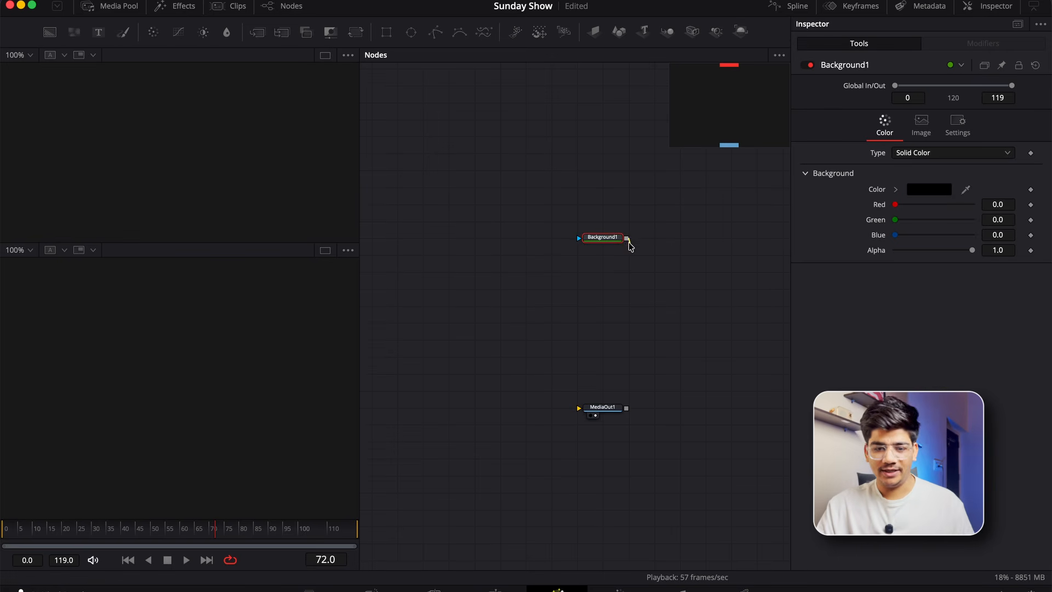
# - Connect Background1 to MediaOut1 and set its solid color to white
pyautogui.moveTo(628, 240); pyautogui.dragTo(600, 409)
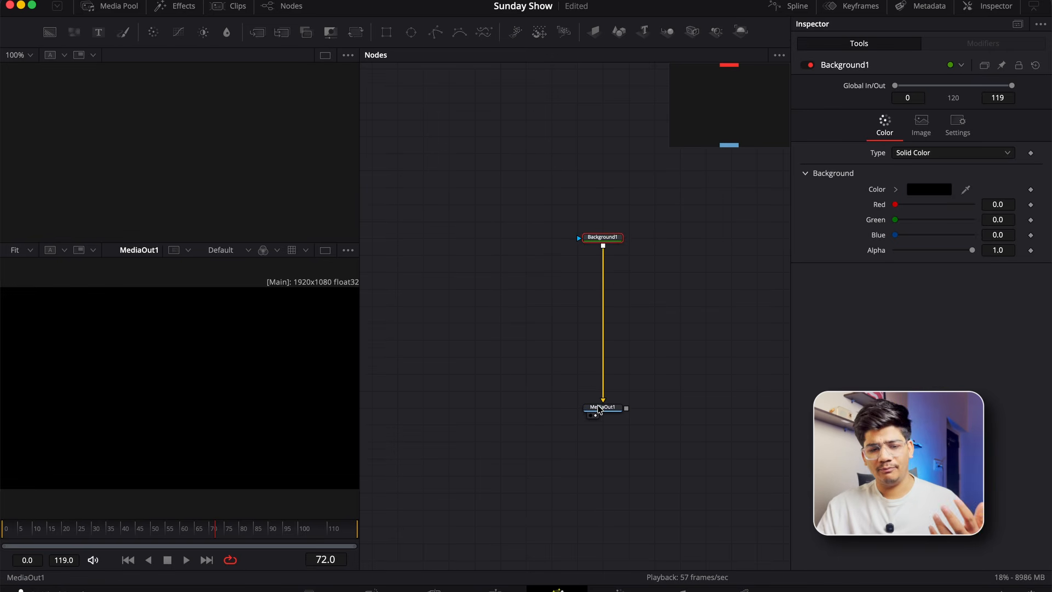
pyautogui.click(896, 190)
pyautogui.moveTo(910, 214); pyautogui.dragTo(890, 197)
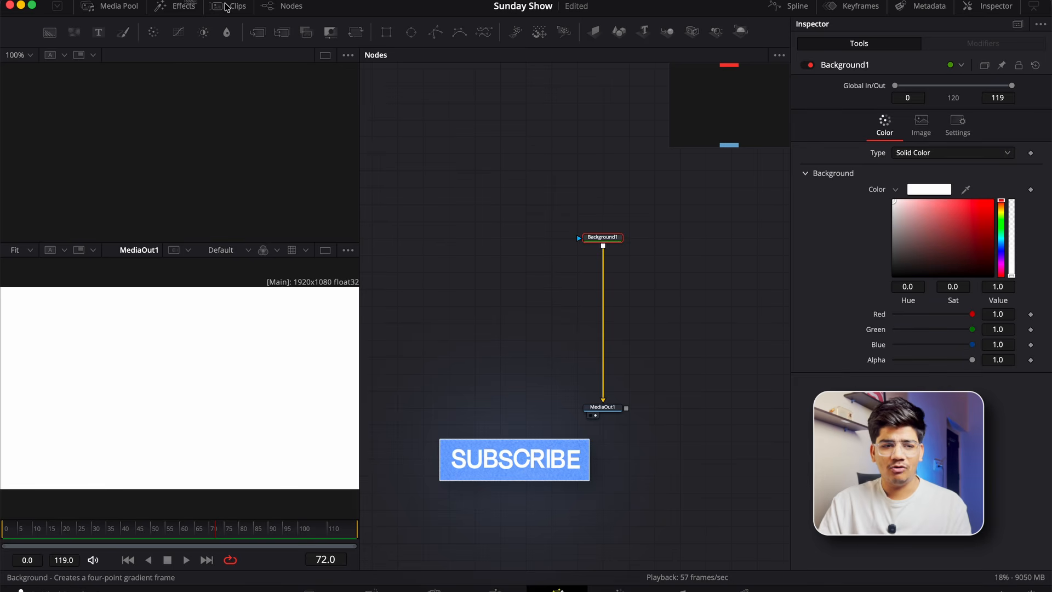
# - Add a second Background node with a Rectangle mask and merge it over Background1
pyautogui.moveTo(224, 8); pyautogui.dragTo(465, 289)
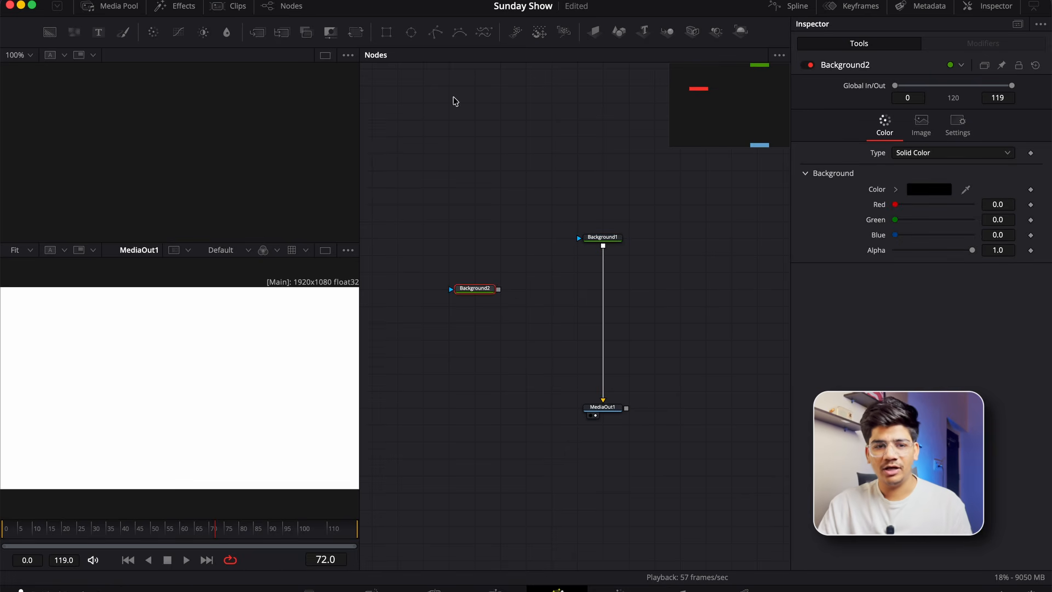
pyautogui.click(386, 32)
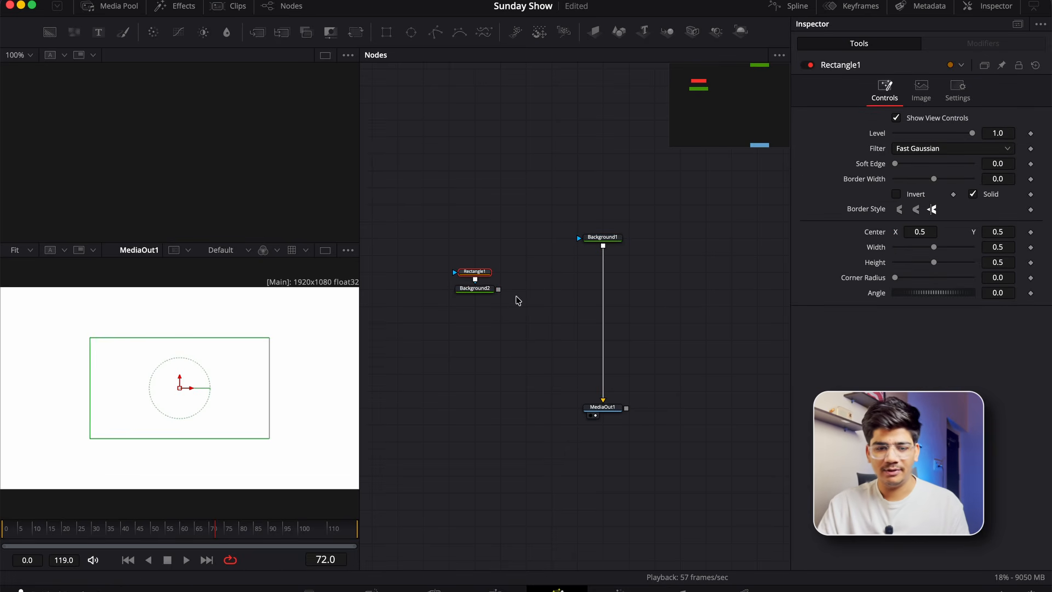
pyautogui.moveTo(499, 289); pyautogui.dragTo(599, 248)
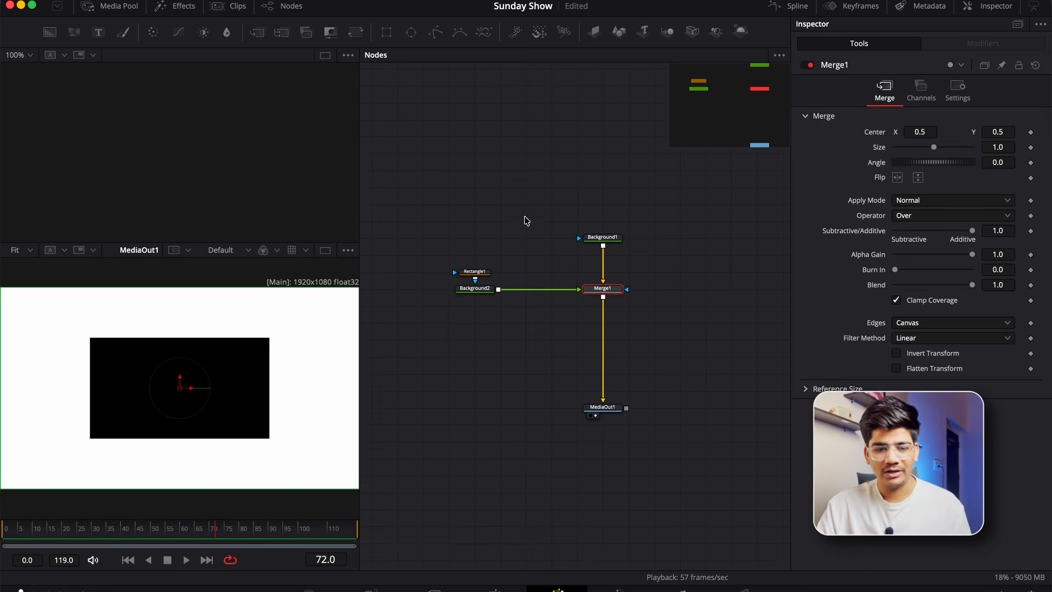
pyautogui.moveTo(474, 276); pyautogui.dragTo(477, 291)
pyautogui.click(484, 292)
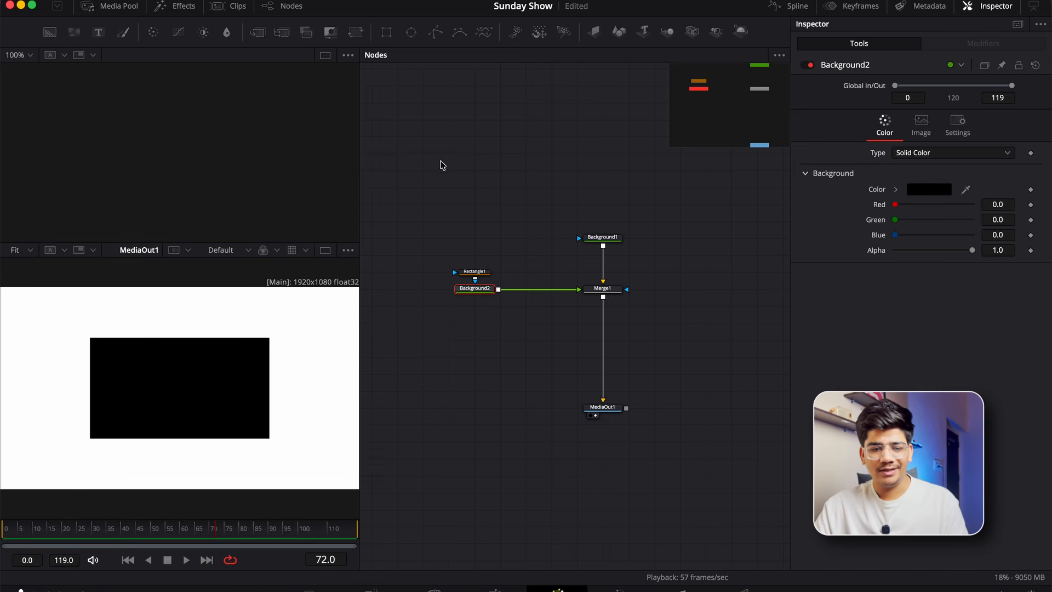
# - Set the Rectangle1 mask's width to 1.0 and its height to 1/3
pyautogui.click(481, 275)
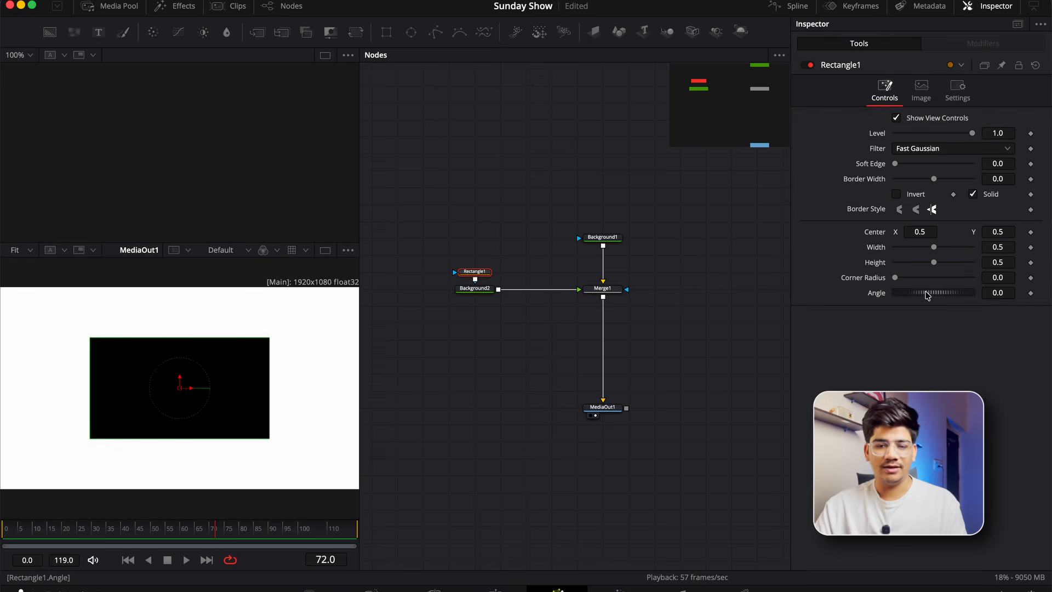
pyautogui.moveTo(933, 249); pyautogui.dragTo(979, 251)
pyautogui.scroll(-2, 182, 378)
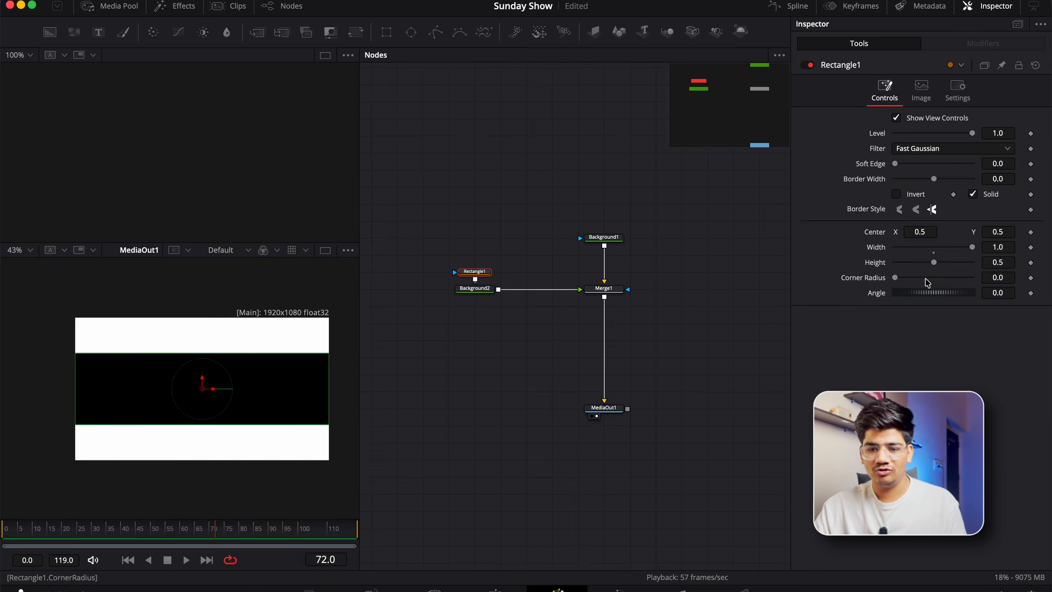
pyautogui.moveTo(934, 263)
pyautogui.mouseDown()
pyautogui.moveTo(925, 263)
pyautogui.moveTo(934, 264)
pyautogui.mouseUp()
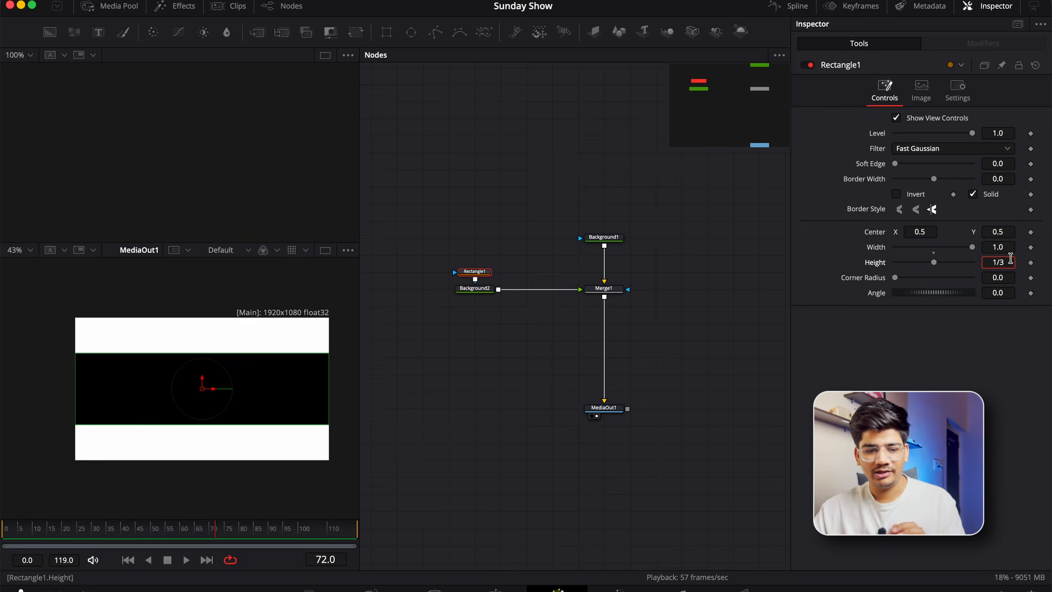
pyautogui.press('Tab')
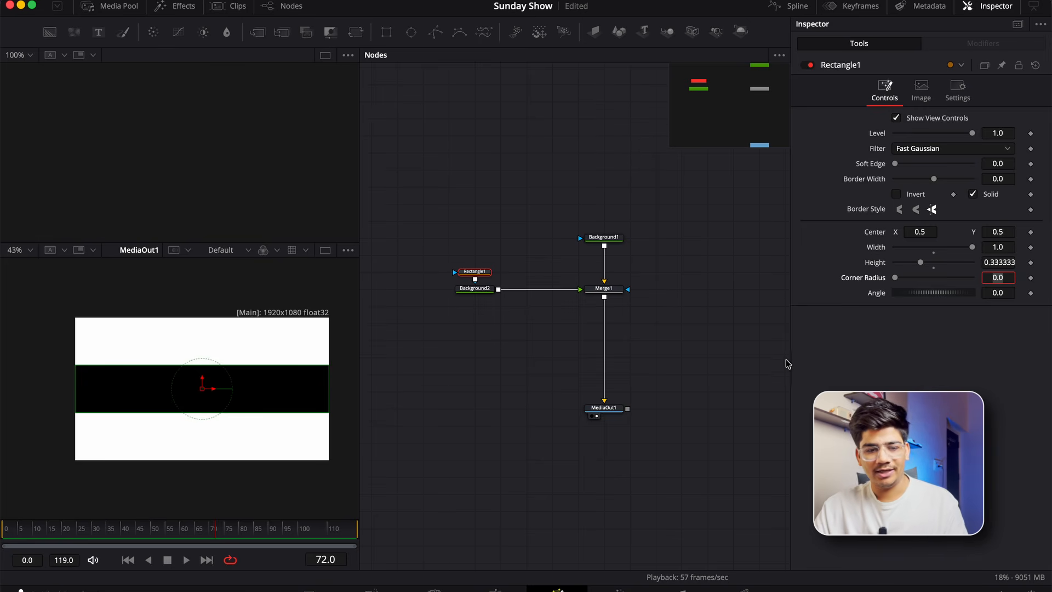
pyautogui.click(784, 363)
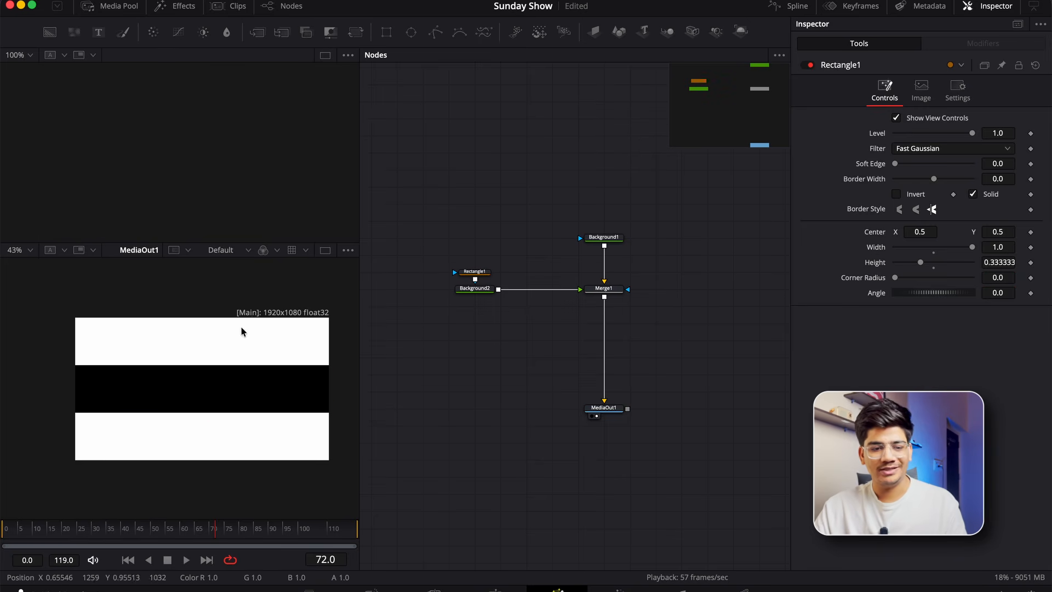
pyautogui.scroll(3, 238, 347)
pyautogui.scroll(-3, 239, 335)
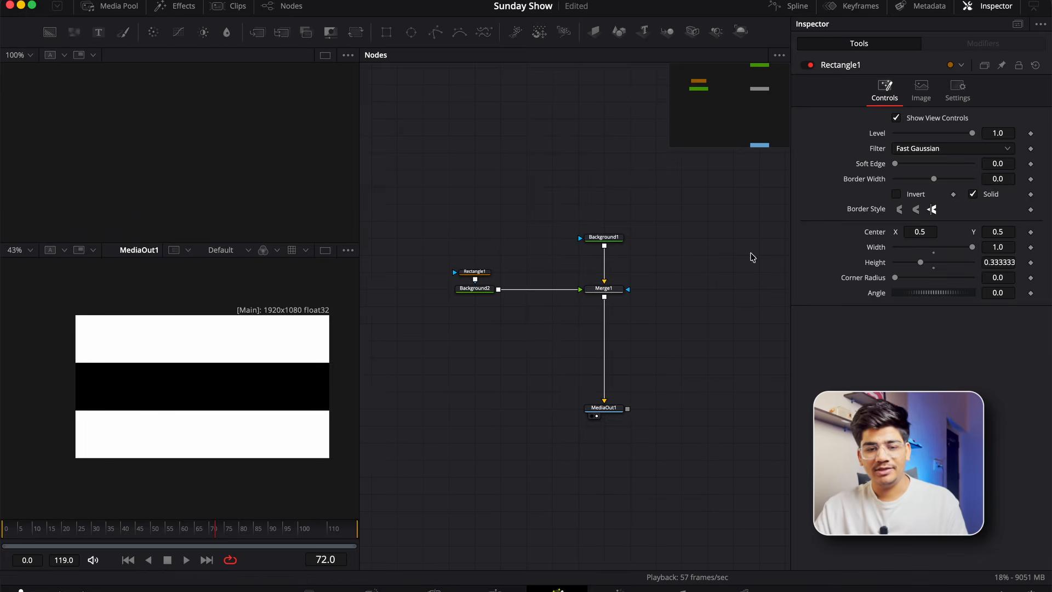
# - Set Rectangle1's corner radius to 1.0 and its width to 0.5 to form a pill shape
pyautogui.click(490, 273)
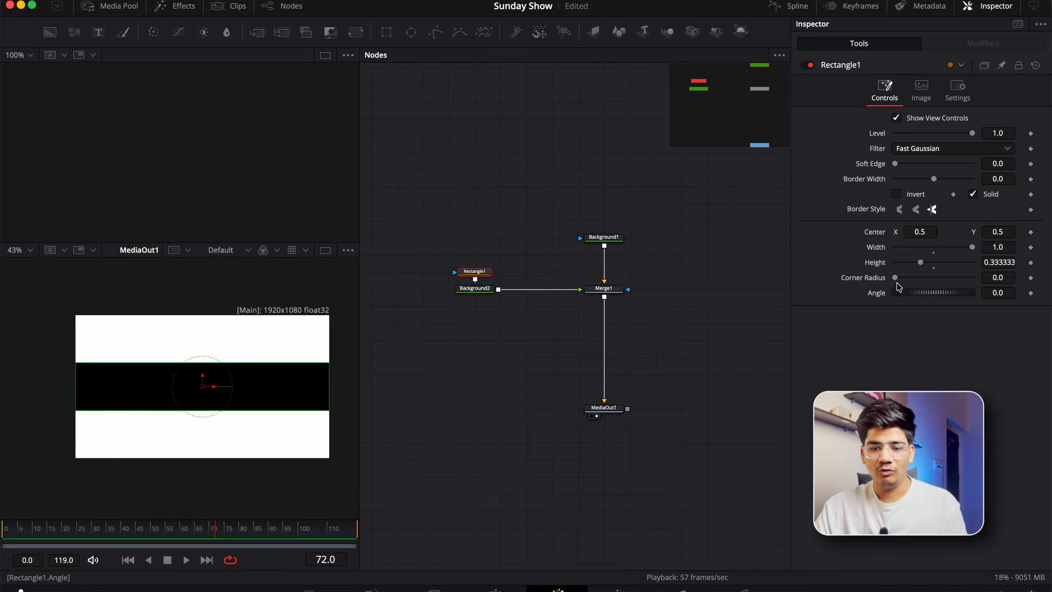
pyautogui.moveTo(920, 279); pyautogui.dragTo(1051, 272)
pyautogui.click(690, 402)
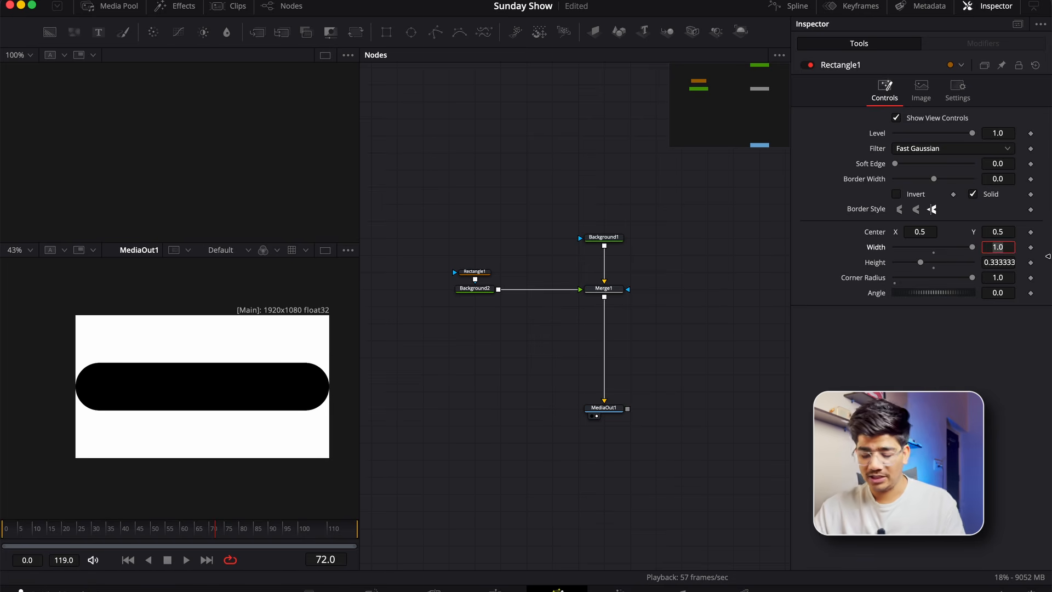
pyautogui.write('0.5')
pyautogui.press('Tab')
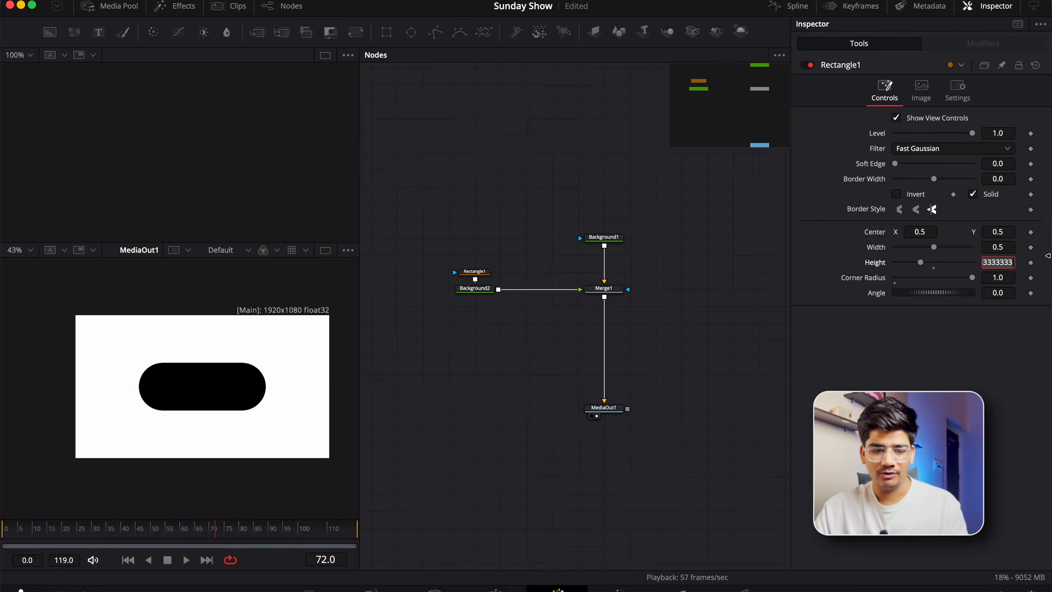
pyautogui.click(710, 300)
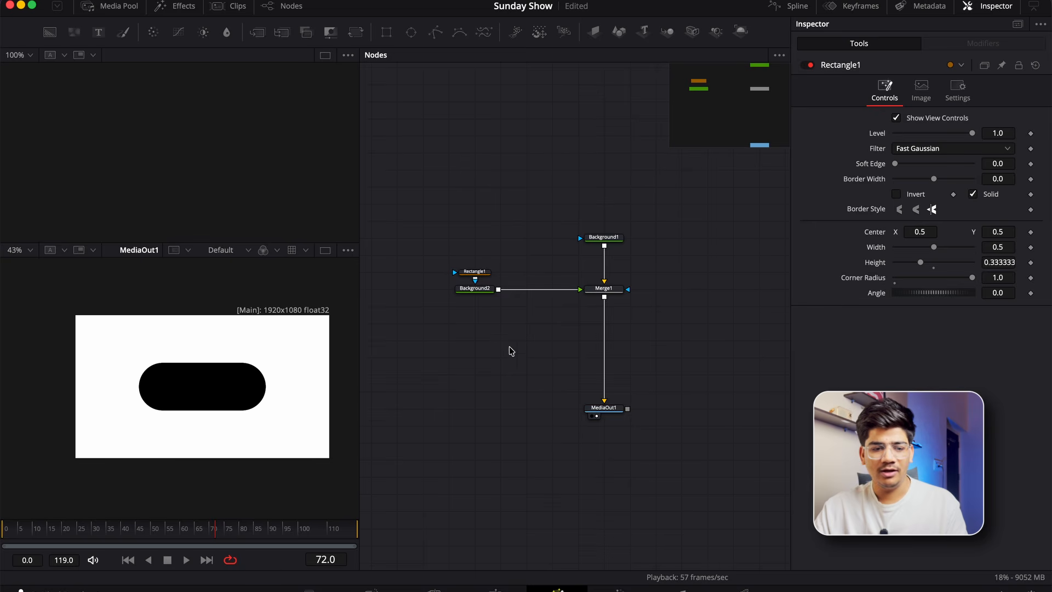
# - Move Background2 with its mask away from Merge1, then duplicate the pair twice and merge both copies into the main chain below Merge1
pyautogui.scroll(3, 510, 351)
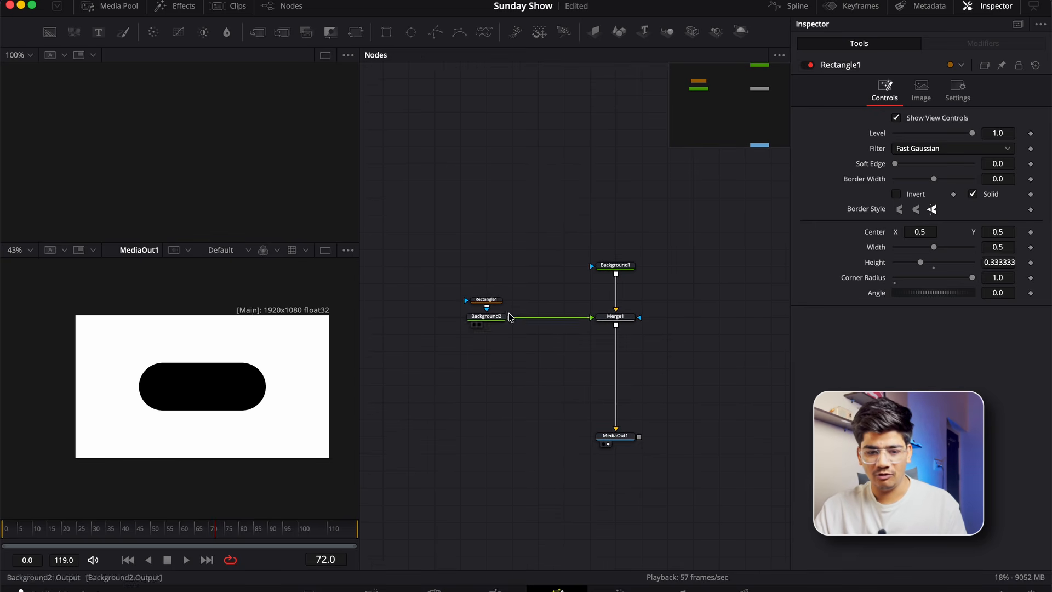
pyautogui.moveTo(497, 301); pyautogui.dragTo(434, 316)
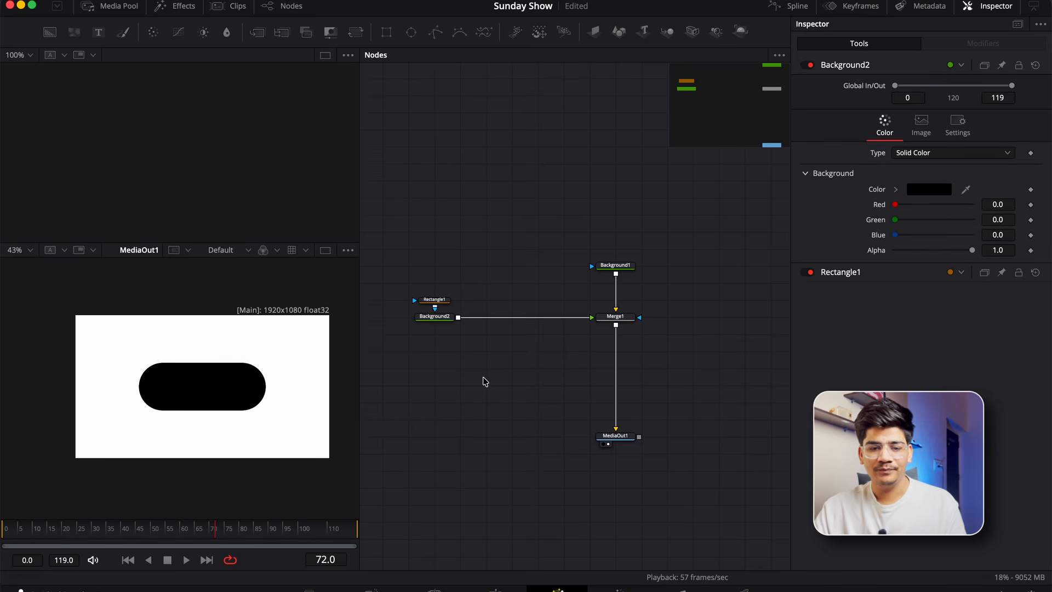
pyautogui.moveTo(430, 280); pyautogui.dragTo(617, 329)
pyautogui.click(439, 350)
pyautogui.press('super+v')
pyautogui.click(444, 375)
pyautogui.press('super+v')
pyautogui.moveTo(458, 385); pyautogui.dragTo(615, 362)
# - Space out the main node chain by moving Background1 higher above Merge1 and MediaOut1 lower below Merge3
pyautogui.moveTo(615, 265); pyautogui.dragTo(744, 265)
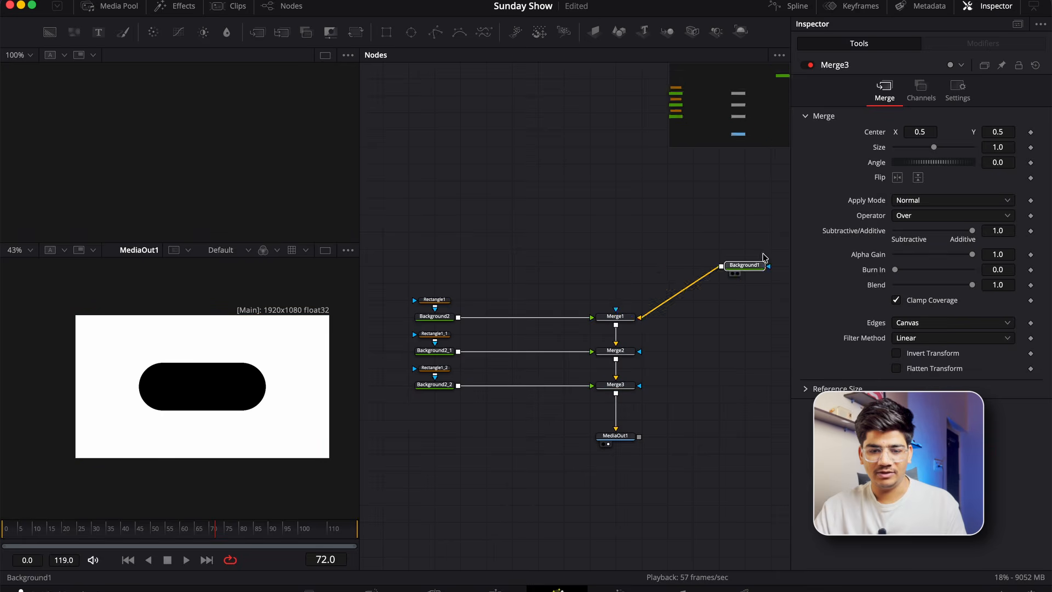
pyautogui.moveTo(634, 445); pyautogui.dragTo(623, 473)
pyautogui.moveTo(745, 266); pyautogui.dragTo(615, 231)
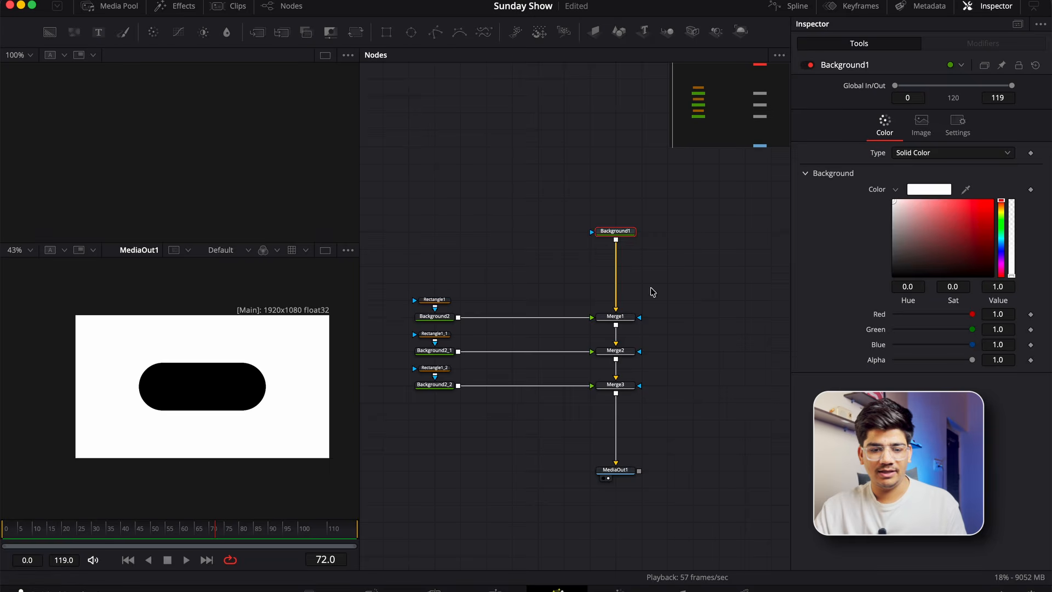
pyautogui.click(713, 397)
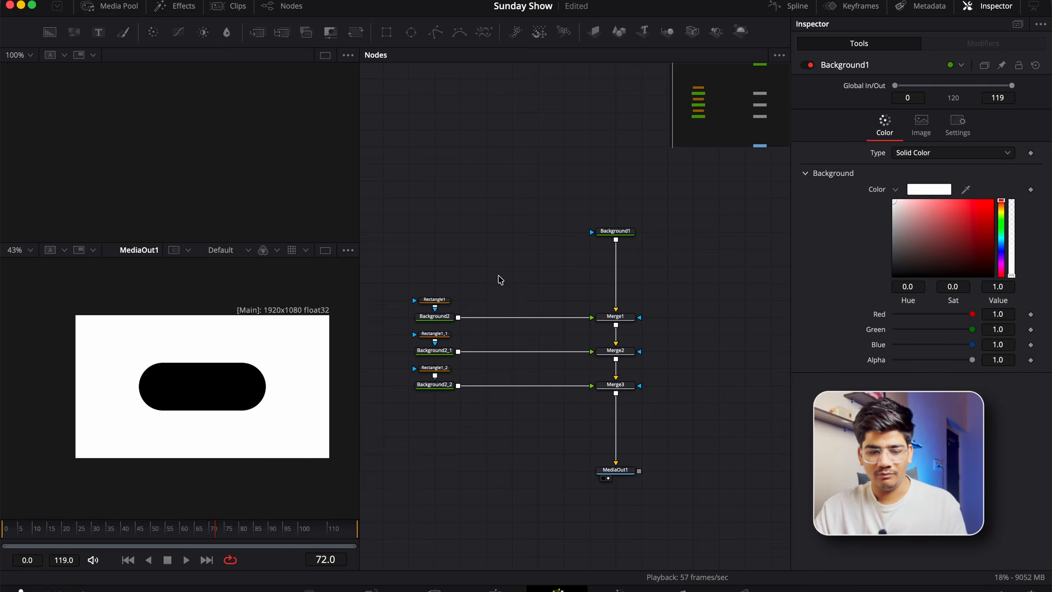
# - Paste two more copies of the masked background and merge them below Merge3, making room above MediaOut1
pyautogui.hotkey('ctrl', 'v')
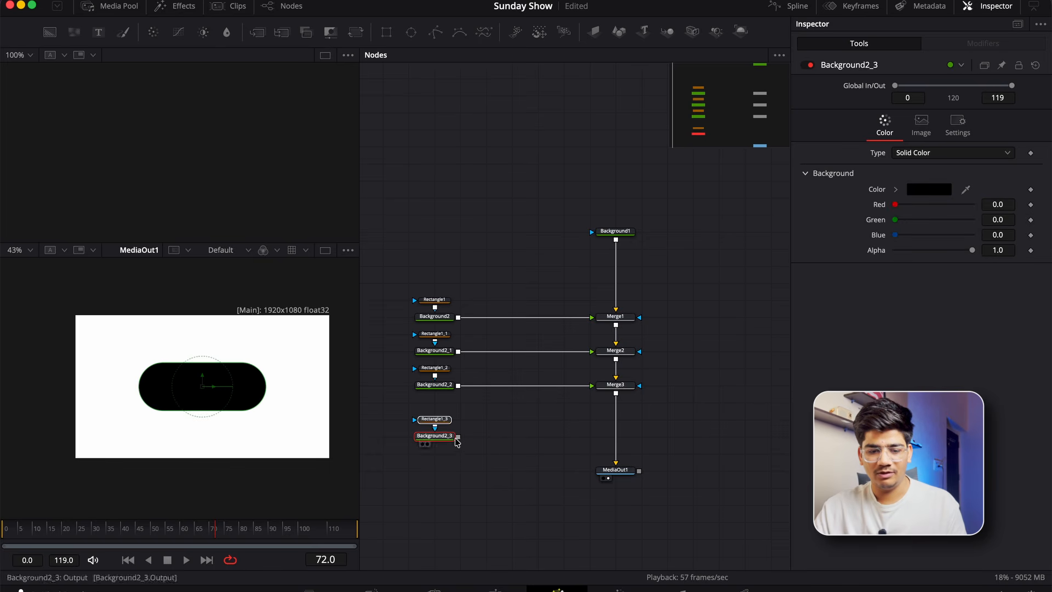
pyautogui.moveTo(458, 436); pyautogui.dragTo(618, 391)
pyautogui.moveTo(616, 470); pyautogui.dragTo(615, 521)
pyautogui.moveTo(408, 397); pyautogui.dragTo(615, 421)
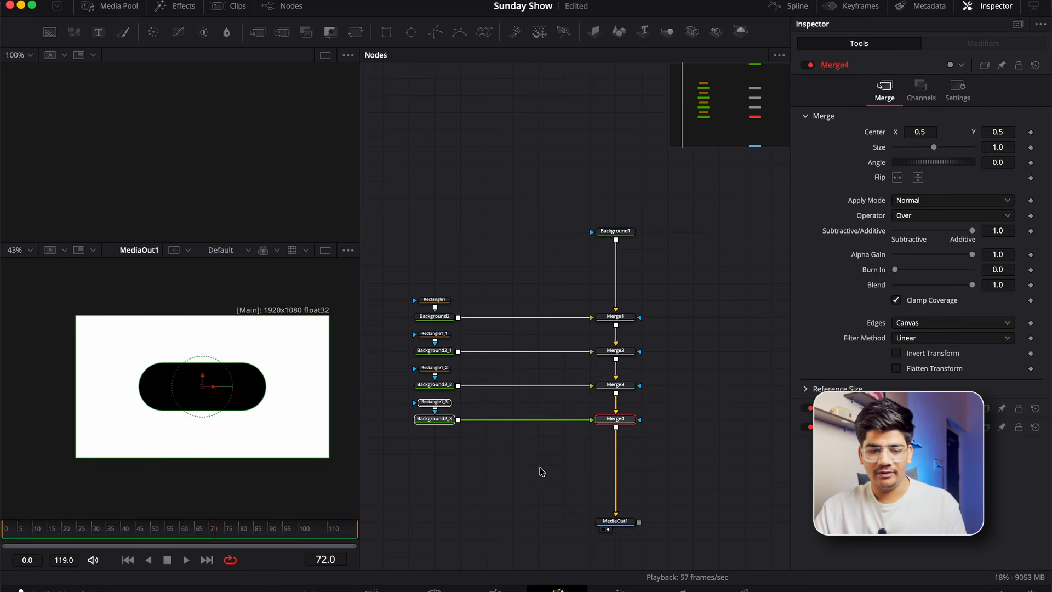
pyautogui.click(465, 456)
pyautogui.press('super+v')
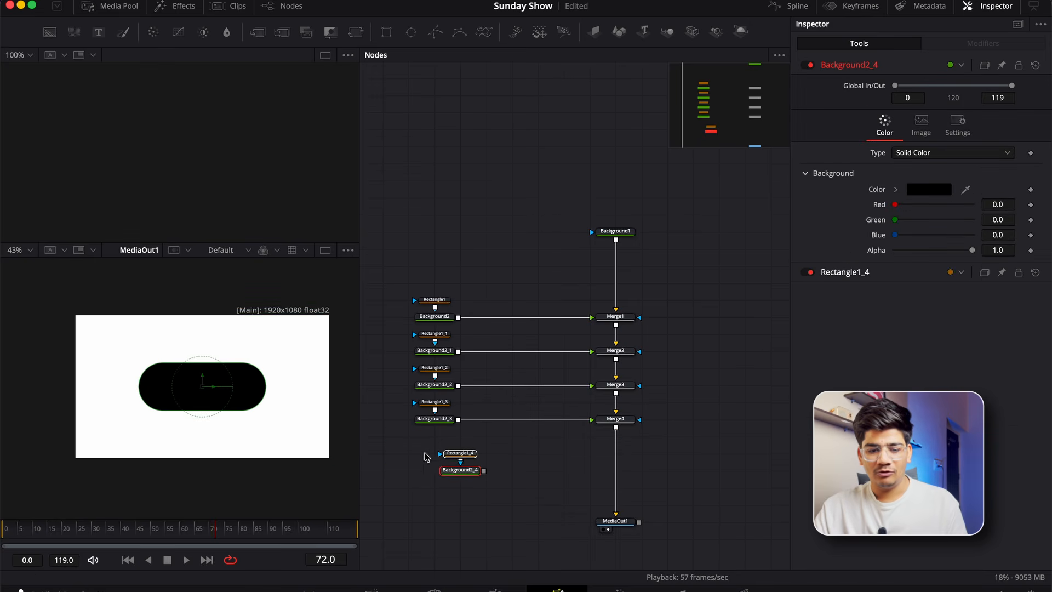
pyautogui.moveTo(454, 473); pyautogui.dragTo(616, 430)
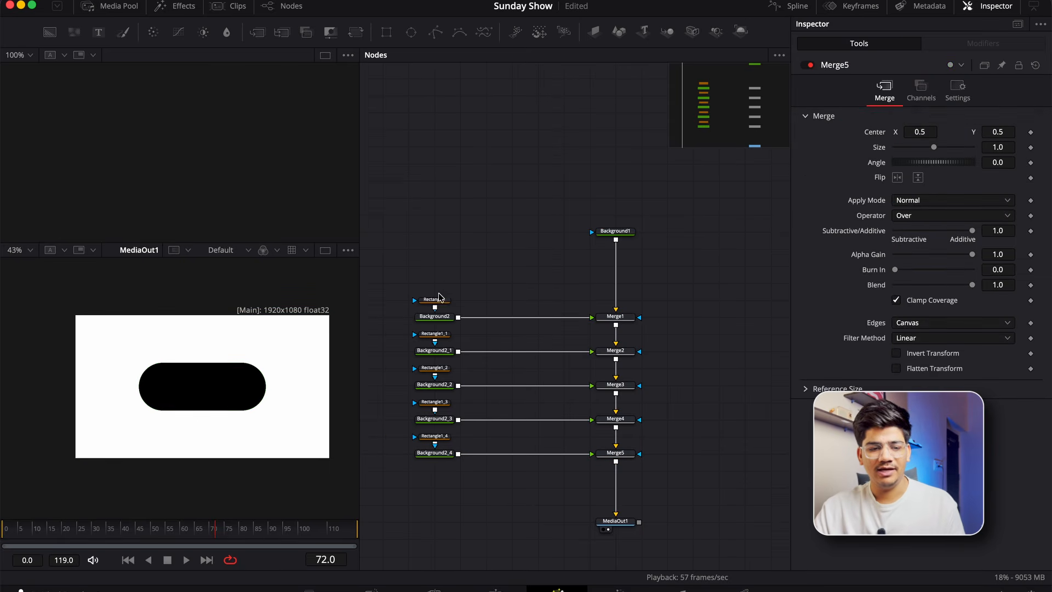
# - Insert a Transform node after Background2 and set its Center Y to 0.832
pyautogui.click(433, 318)
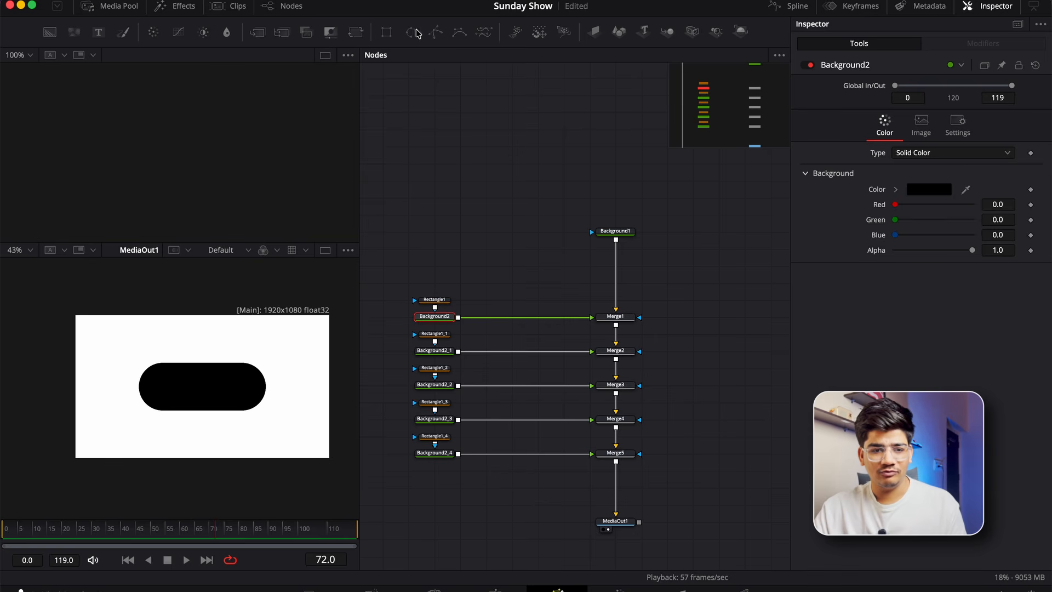
pyautogui.click(356, 32)
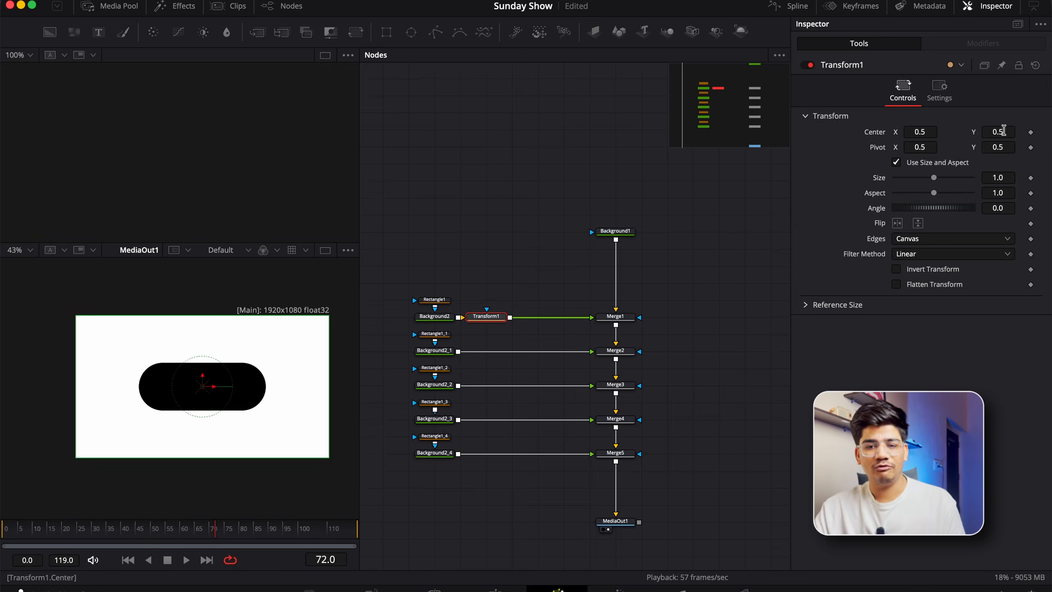
pyautogui.moveTo(1004, 131); pyautogui.dragTo(1039, 131)
pyautogui.scroll(5, 236, 303)
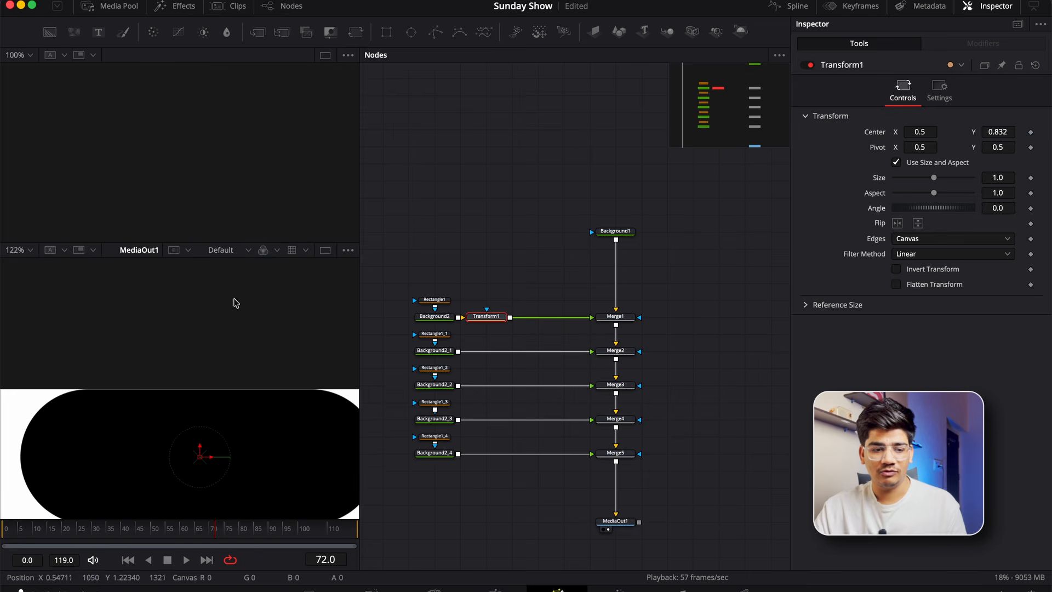
pyautogui.scroll(-4, 219, 370)
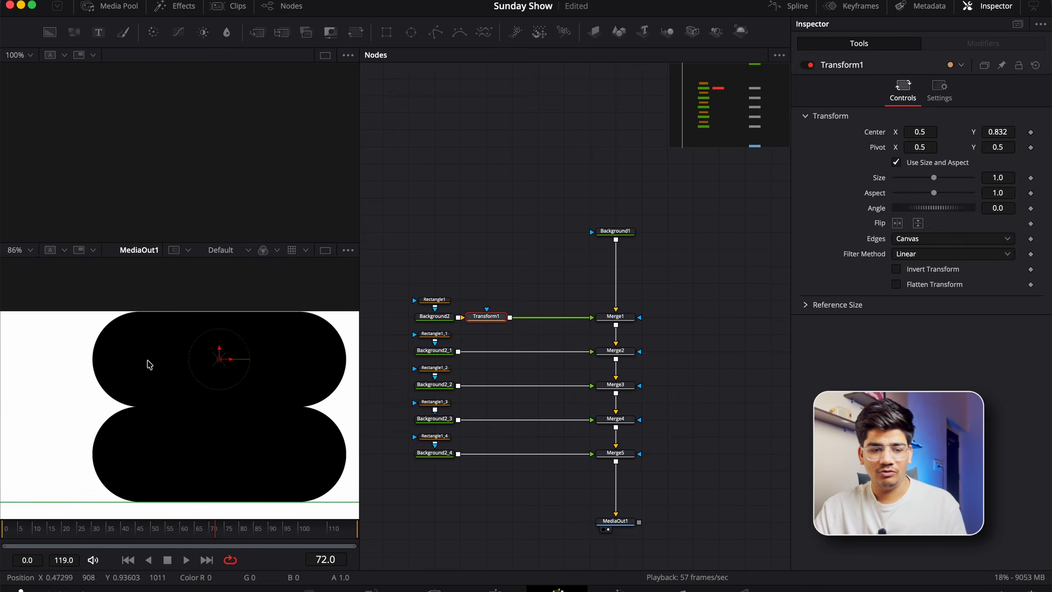
pyautogui.scroll(4, 148, 364)
# - Fine-tune Transform1's Center Y to 0.8334 so the upper pill sits directly above the middle one
pyautogui.moveTo(1007, 132); pyautogui.dragTo(1008, 132)
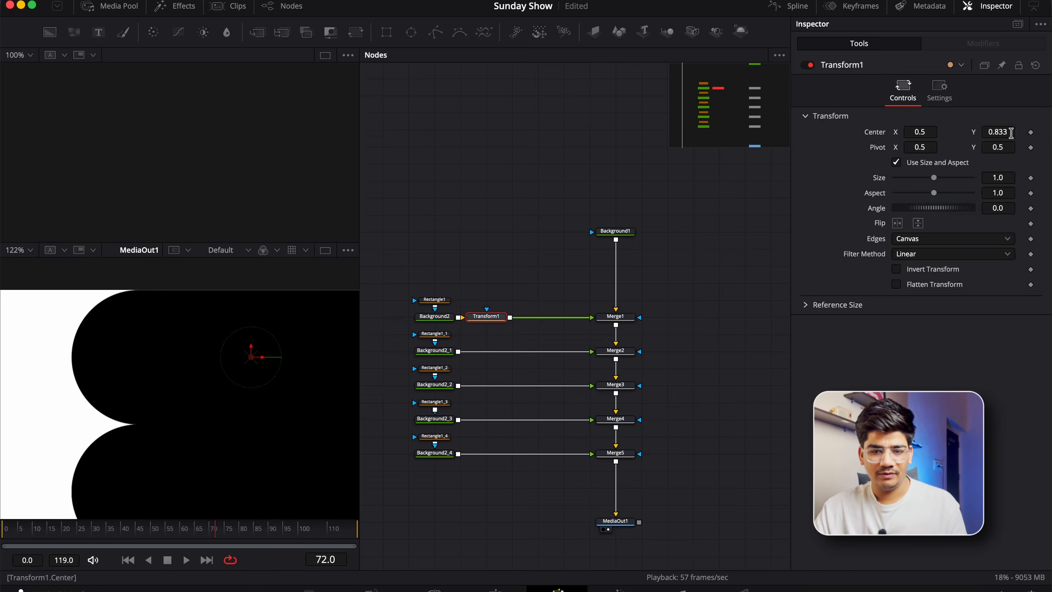
pyautogui.press('Up')
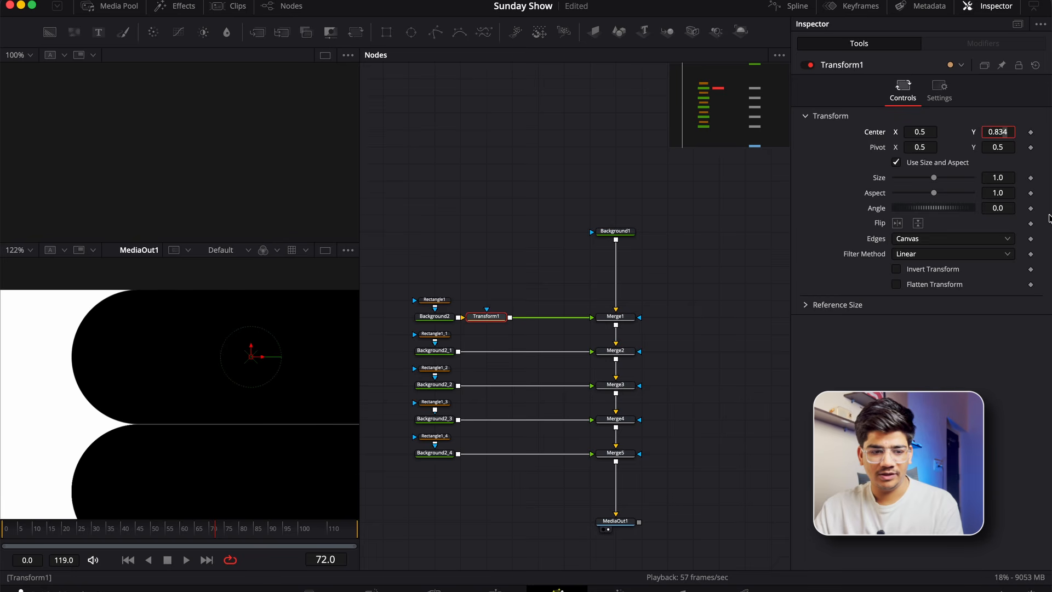
pyautogui.press('Down')
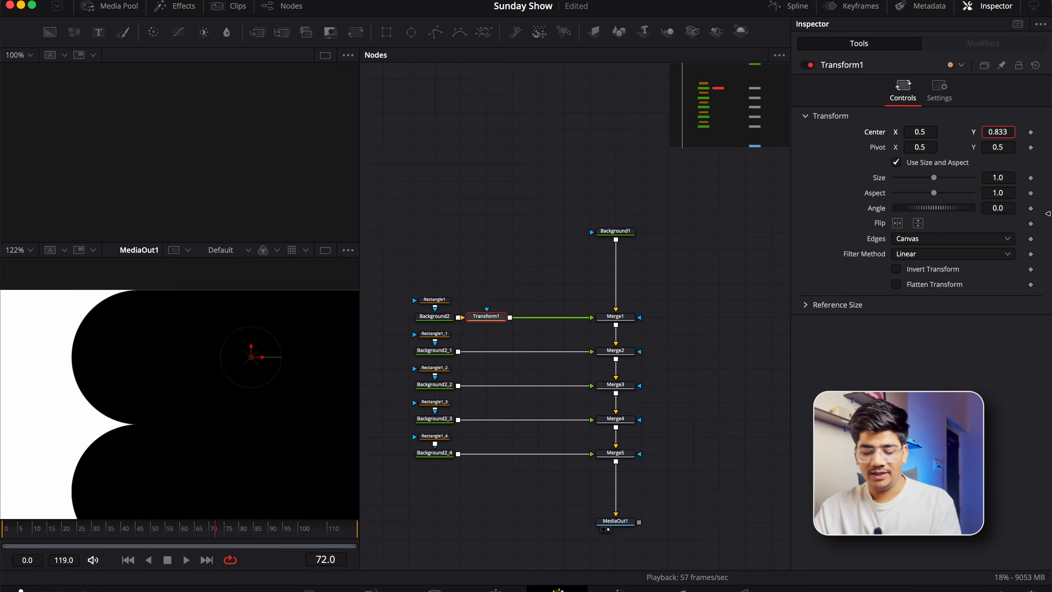
pyautogui.press('Return')
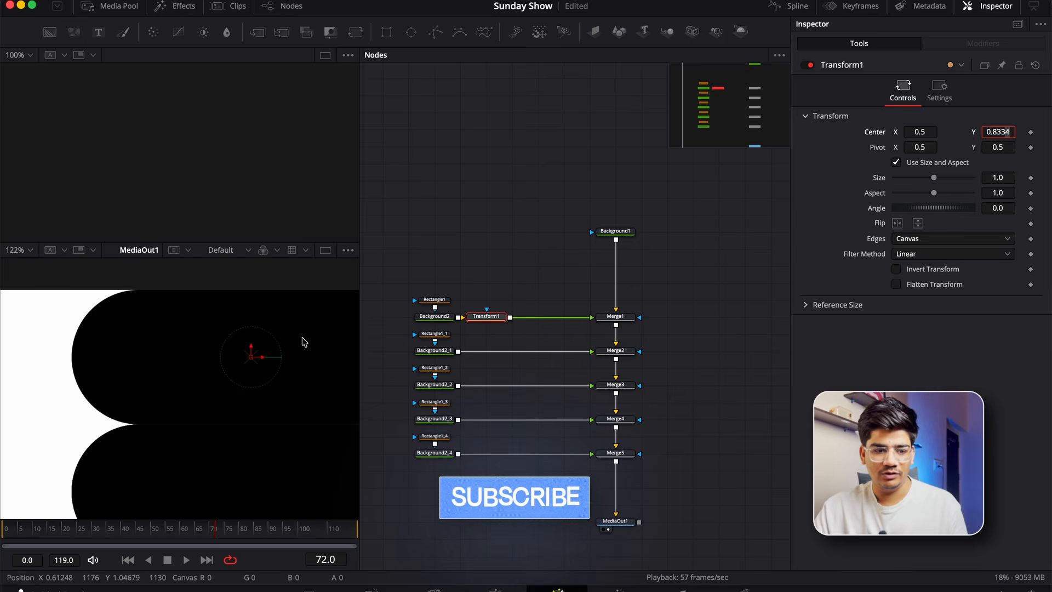
pyautogui.scroll(-3, 291, 351)
pyautogui.click(494, 205)
pyautogui.scroll(-4, 193, 324)
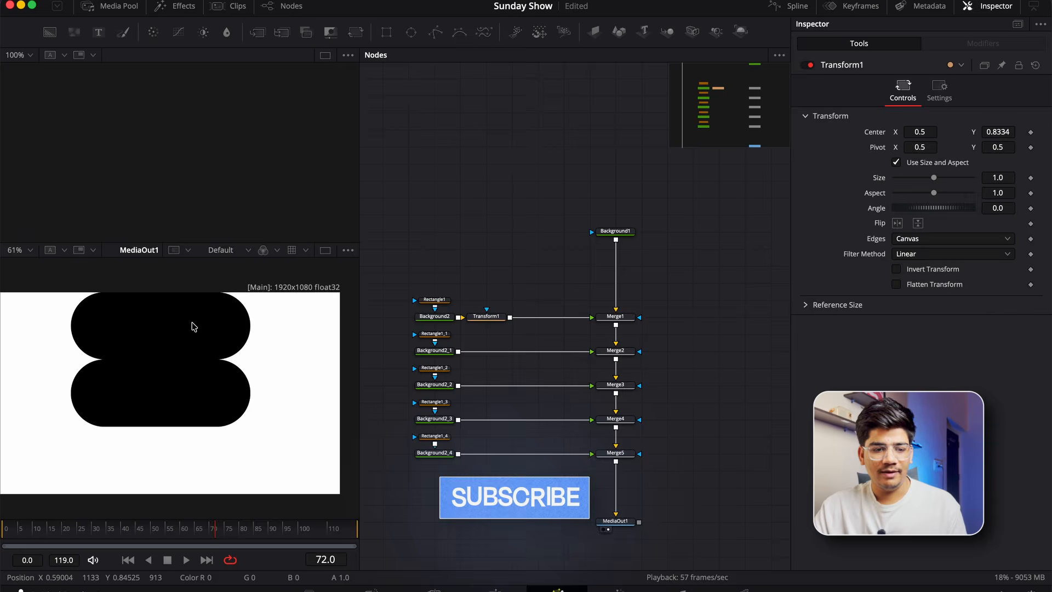
pyautogui.scroll(3, 216, 312)
pyautogui.scroll(-2, 216, 312)
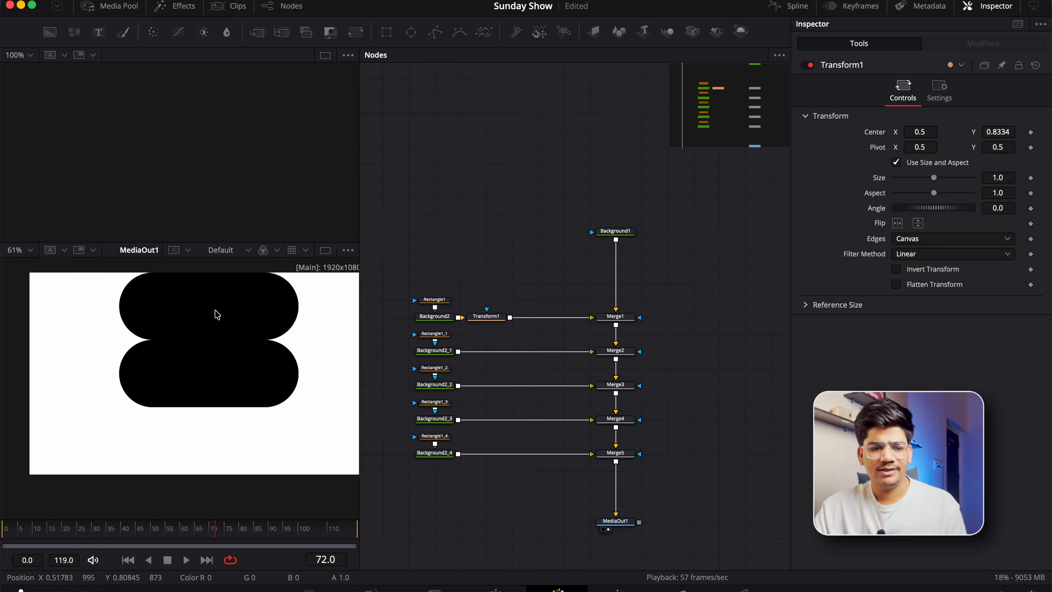
pyautogui.click(442, 301)
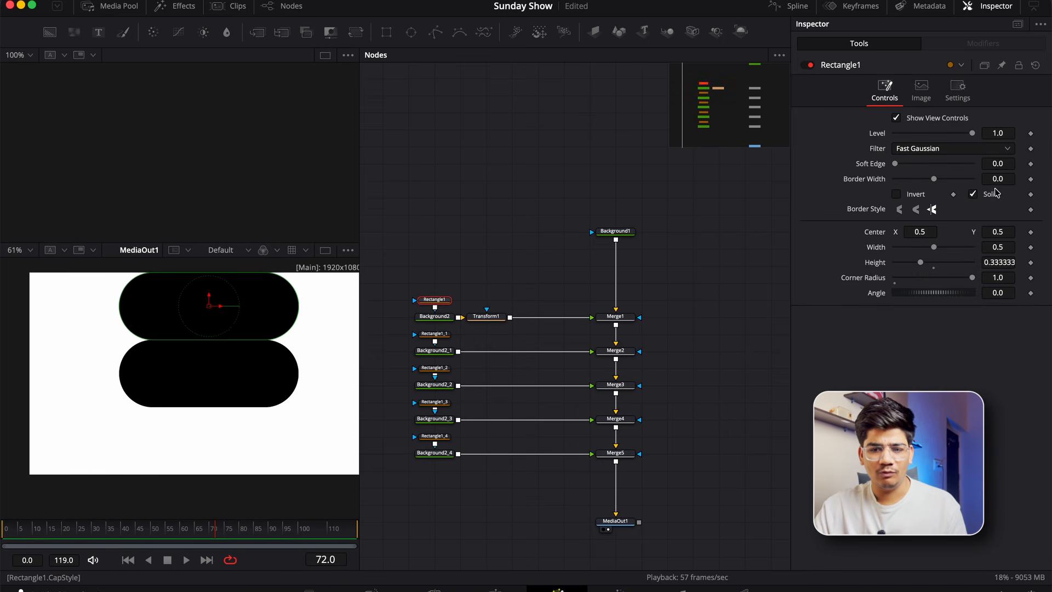
pyautogui.moveTo(998, 178); pyautogui.dragTo(993, 178)
pyautogui.click(455, 216)
pyautogui.press('super+z')
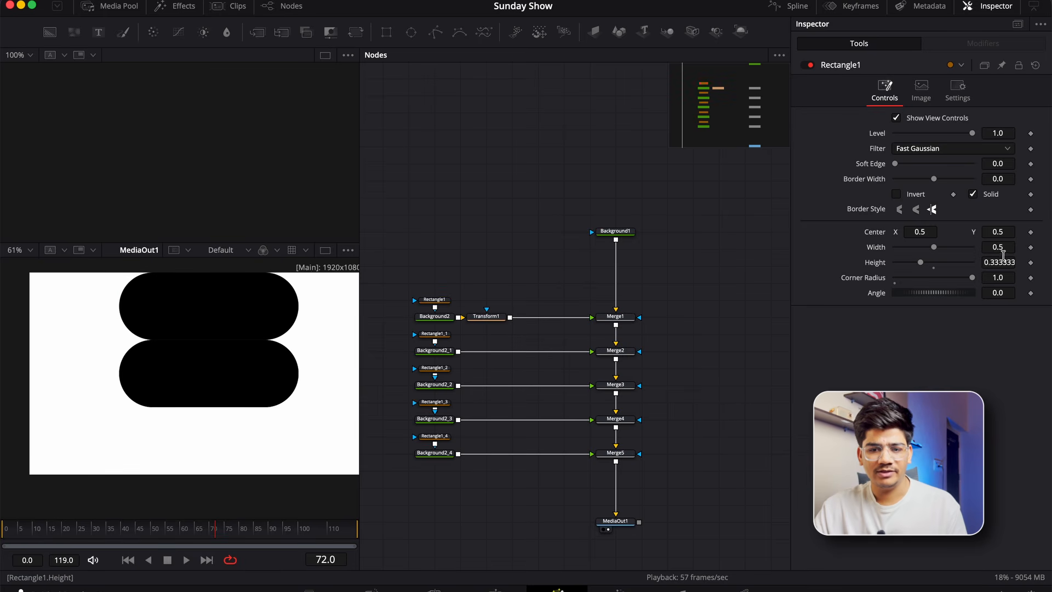
pyautogui.moveTo(1003, 255); pyautogui.dragTo(997, 255)
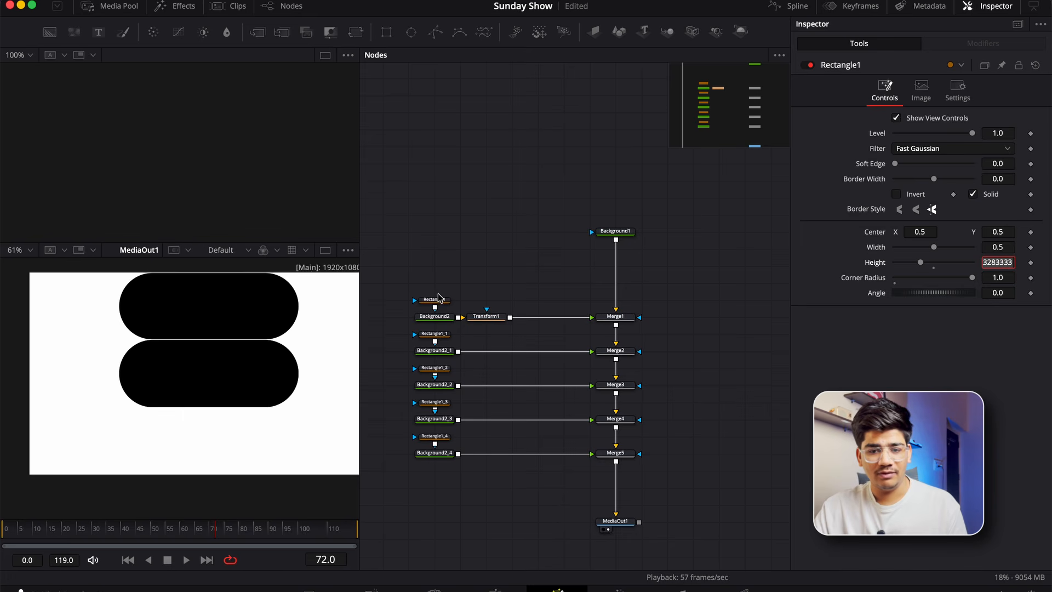
pyautogui.press('super+z')
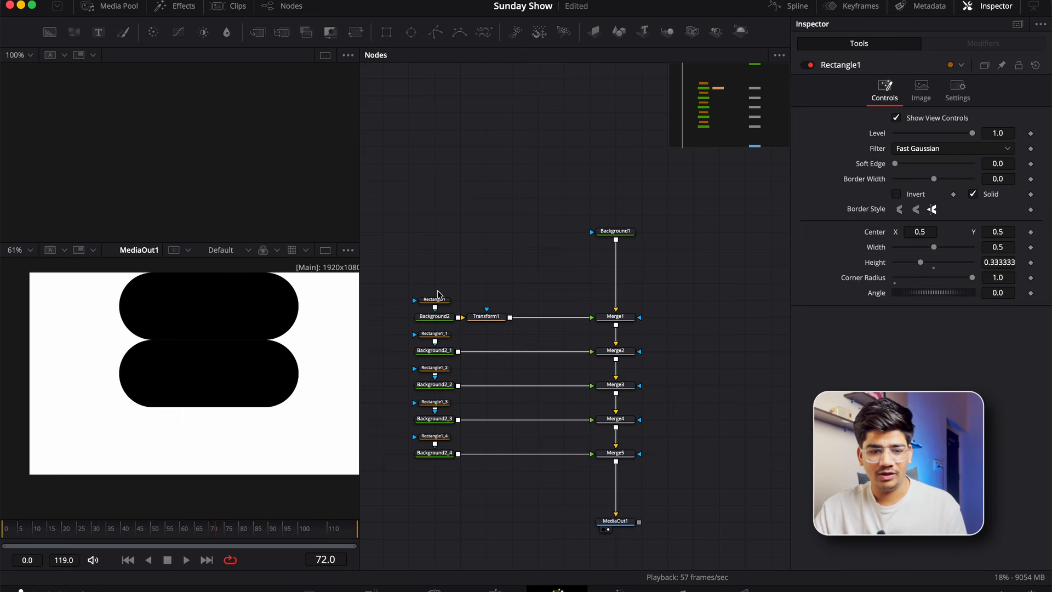
# - Select all five rectangle masks from Rectangle1 to Rectangle1_4 and set Rectangle1's Height to 0.324333
pyautogui.keyDown('ctrl'); pyautogui.click(435, 334); pyautogui.keyUp('ctrl')
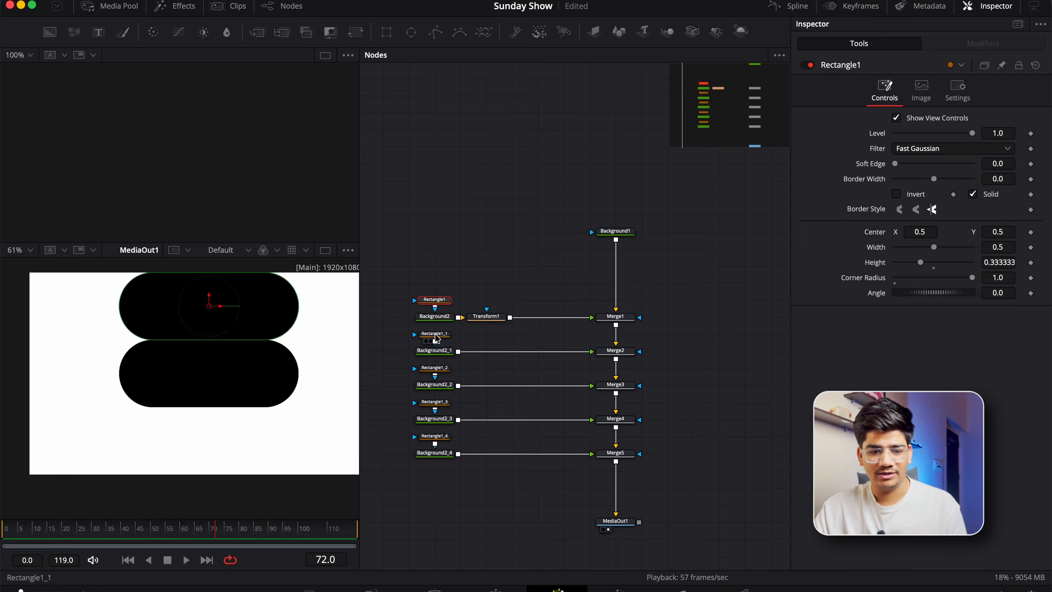
pyautogui.keyDown('ctrl'); pyautogui.click(434, 369); pyautogui.keyUp('ctrl')
pyautogui.keyDown('ctrl'); pyautogui.click(433, 403); pyautogui.keyUp('ctrl')
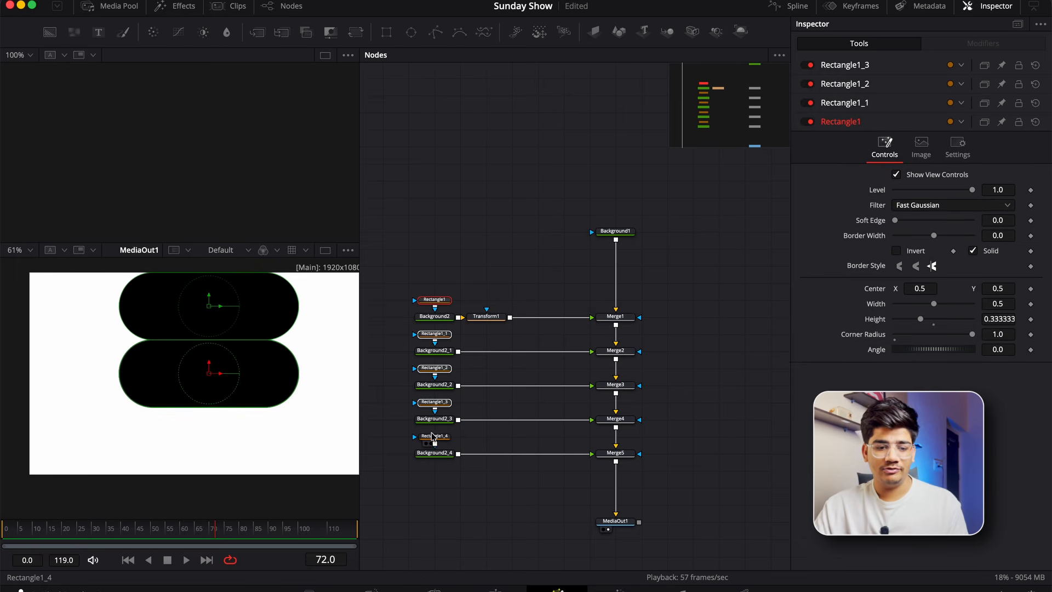
pyautogui.keyDown('ctrl'); pyautogui.click(433, 437); pyautogui.keyUp('ctrl')
pyautogui.moveTo(1001, 340); pyautogui.dragTo(996, 340)
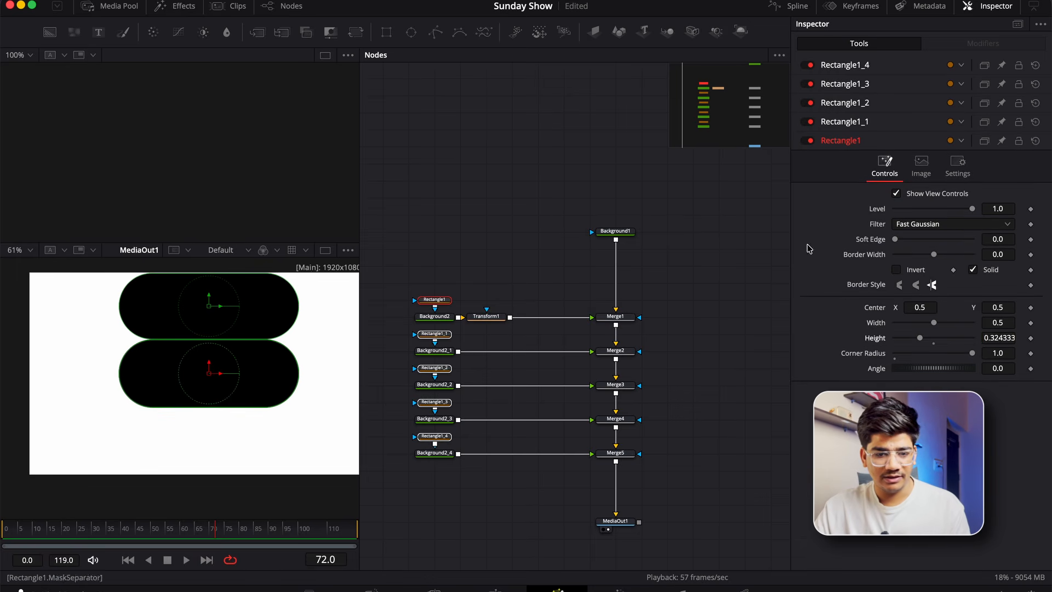
pyautogui.click(543, 200)
# - Paste a copy of Transform1 after Background2_2 and set its Center Y to 1-0.8334
pyautogui.moveTo(558, 279); pyautogui.dragTo(599, 179)
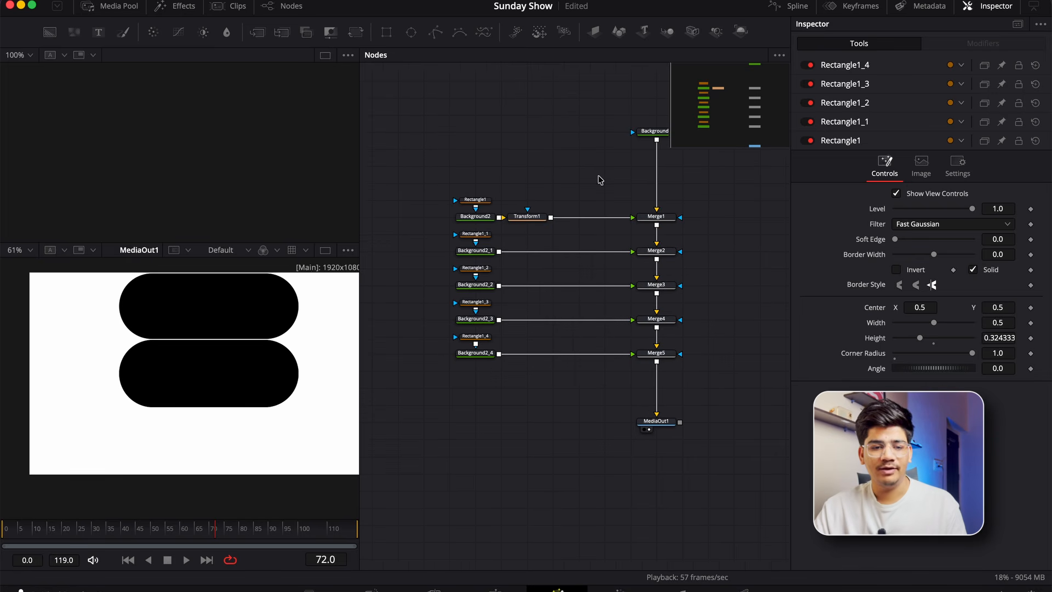
pyautogui.moveTo(469, 184); pyautogui.dragTo(553, 239)
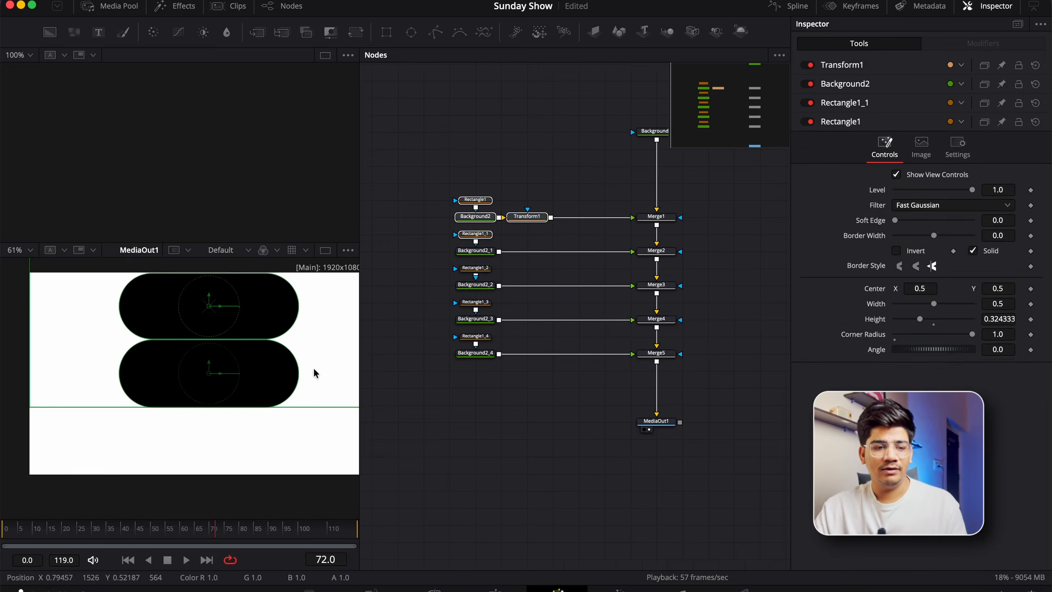
pyautogui.scroll(2, 312, 368)
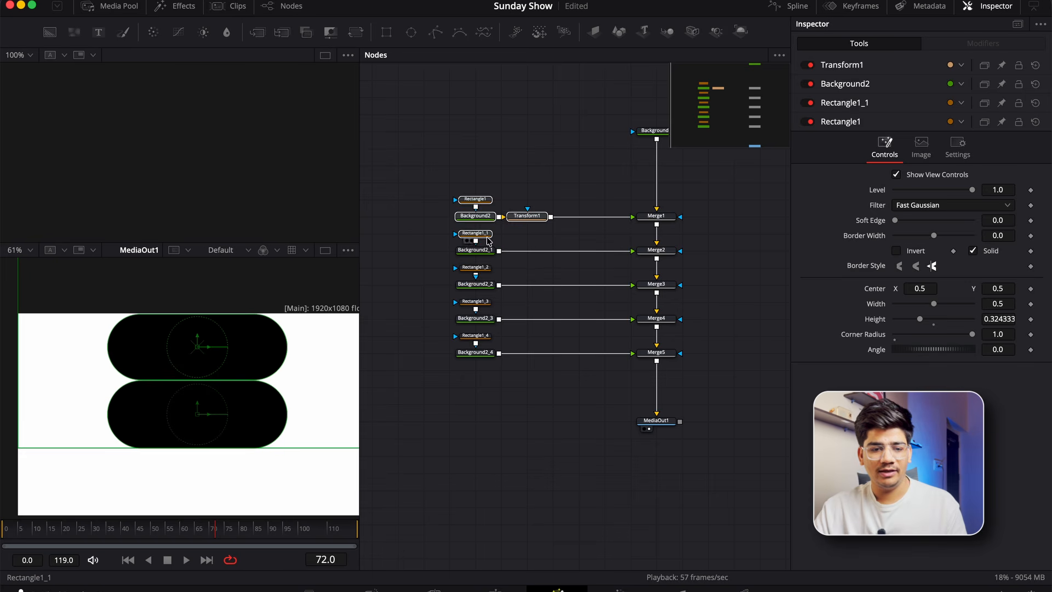
pyautogui.click(572, 244)
pyautogui.click(473, 201)
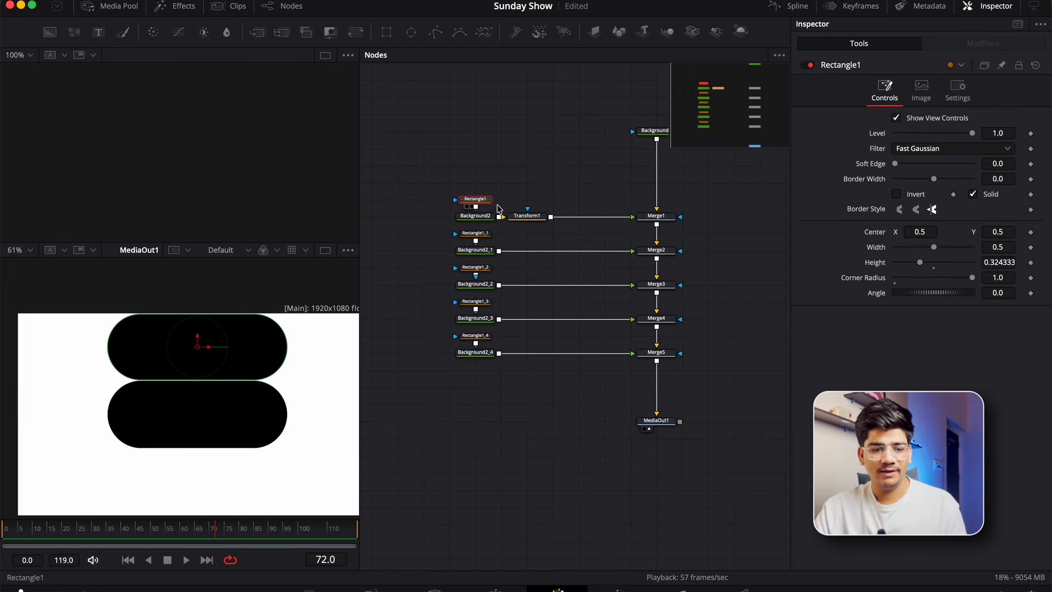
pyautogui.click(527, 216)
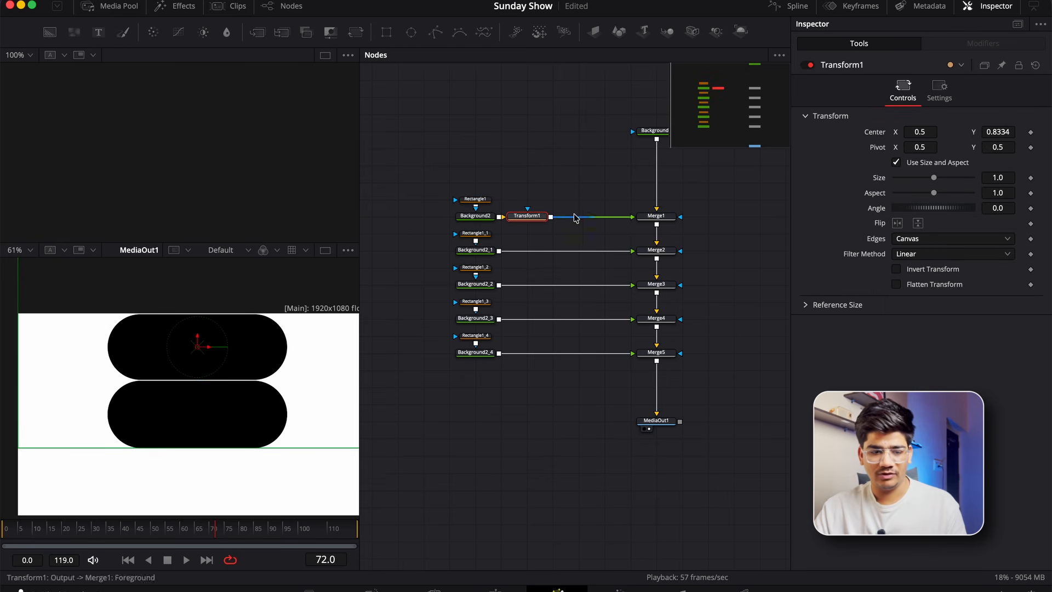
pyautogui.click(486, 251)
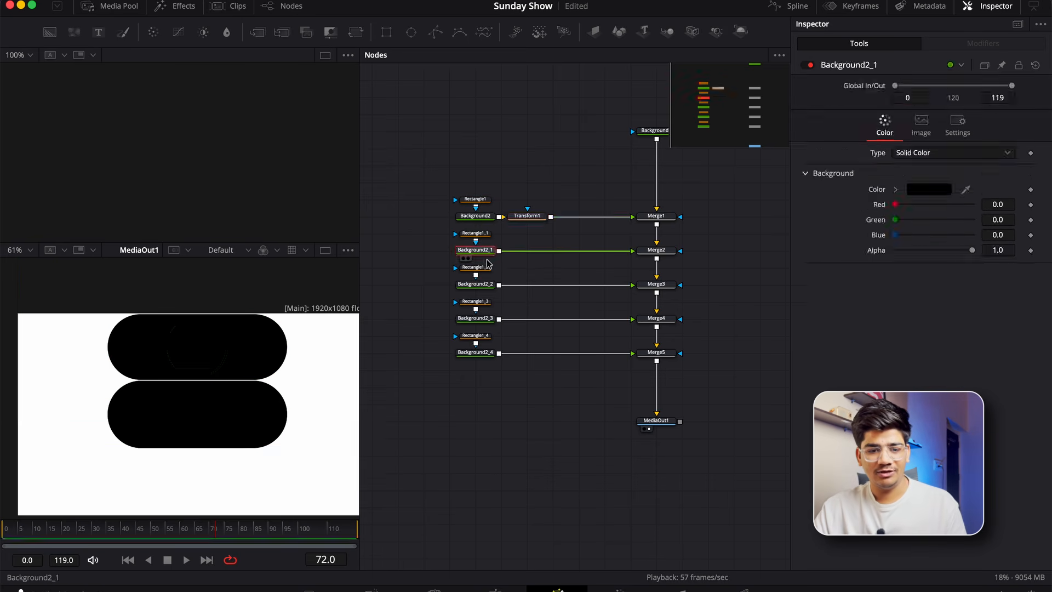
pyautogui.click(484, 291)
pyautogui.hotkey('ctrl', 'v')
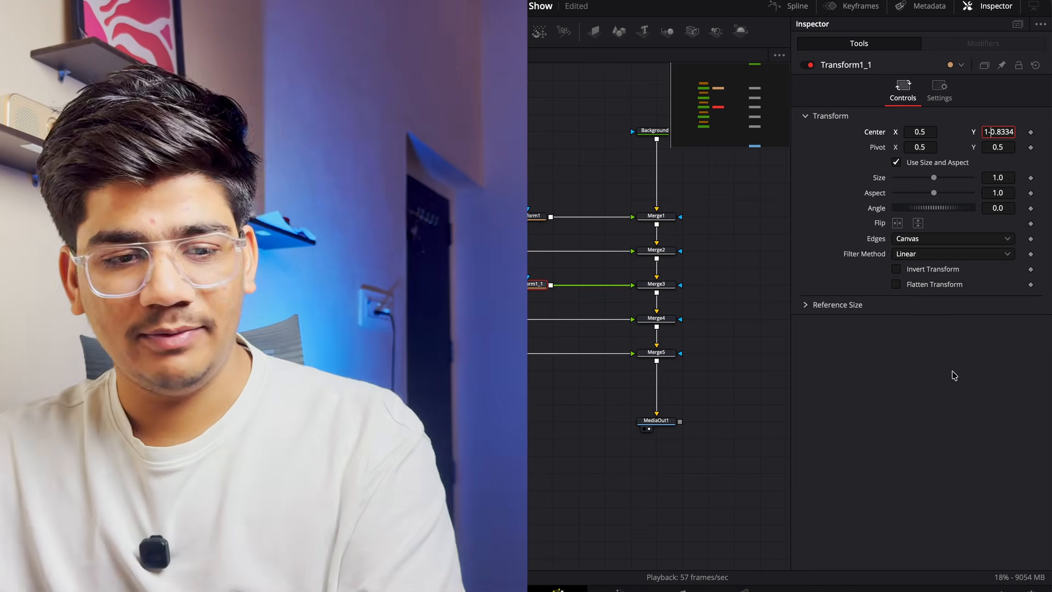
pyautogui.press('Return')
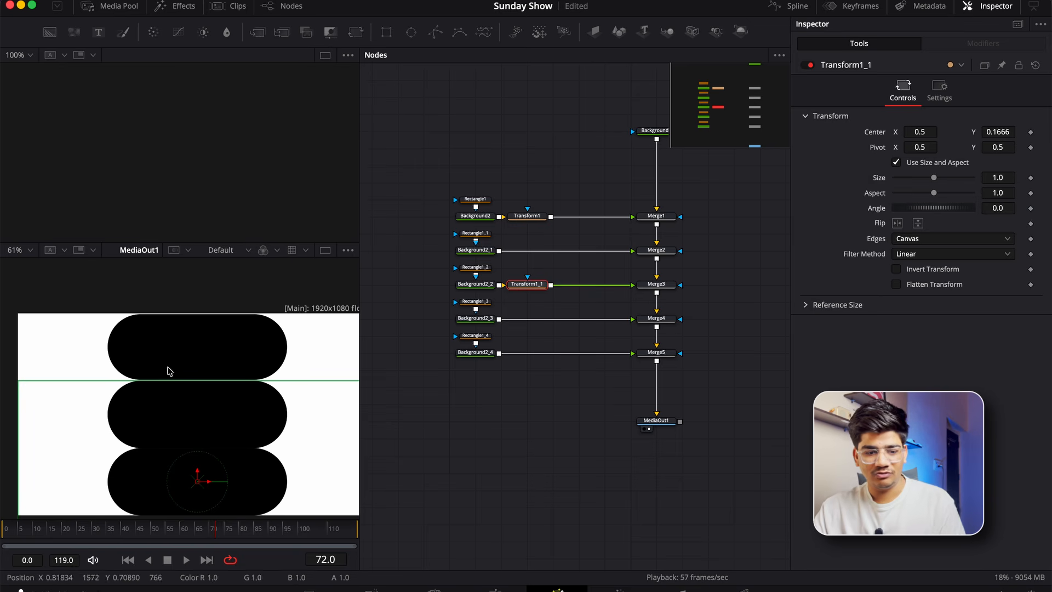
# - Compare the Height values of Rectangle1_2, Rectangle1_1 and Rectangle1, and copy Rectangle1's Height
pyautogui.click(485, 269)
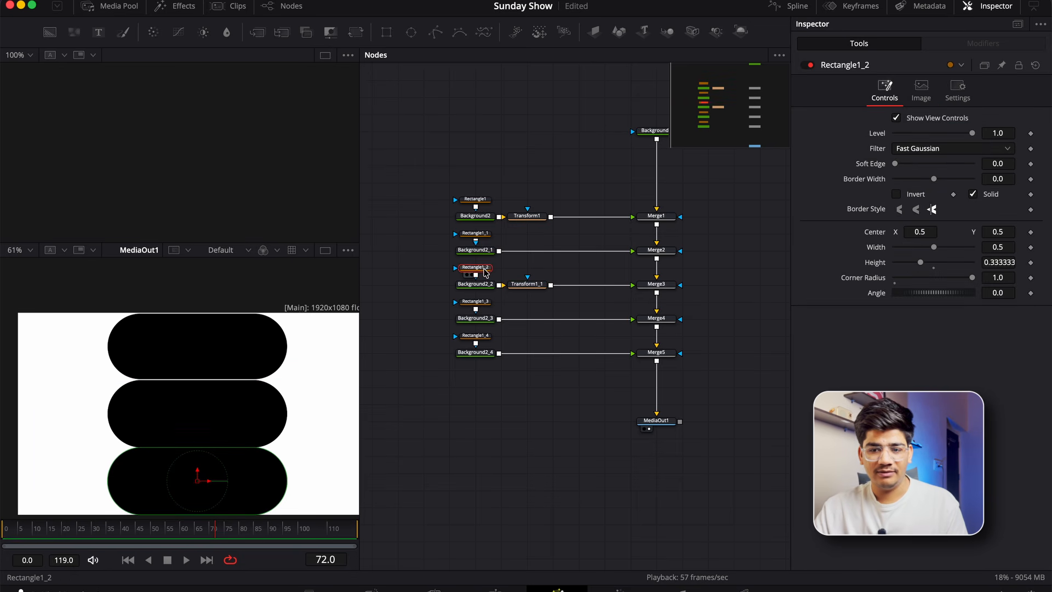
pyautogui.click(481, 236)
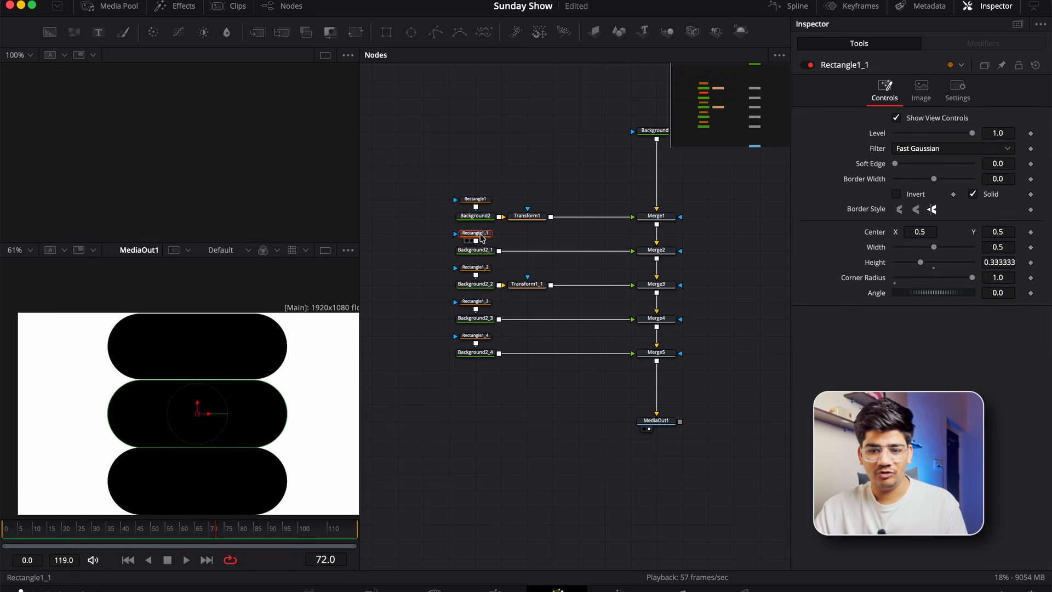
pyautogui.click(482, 200)
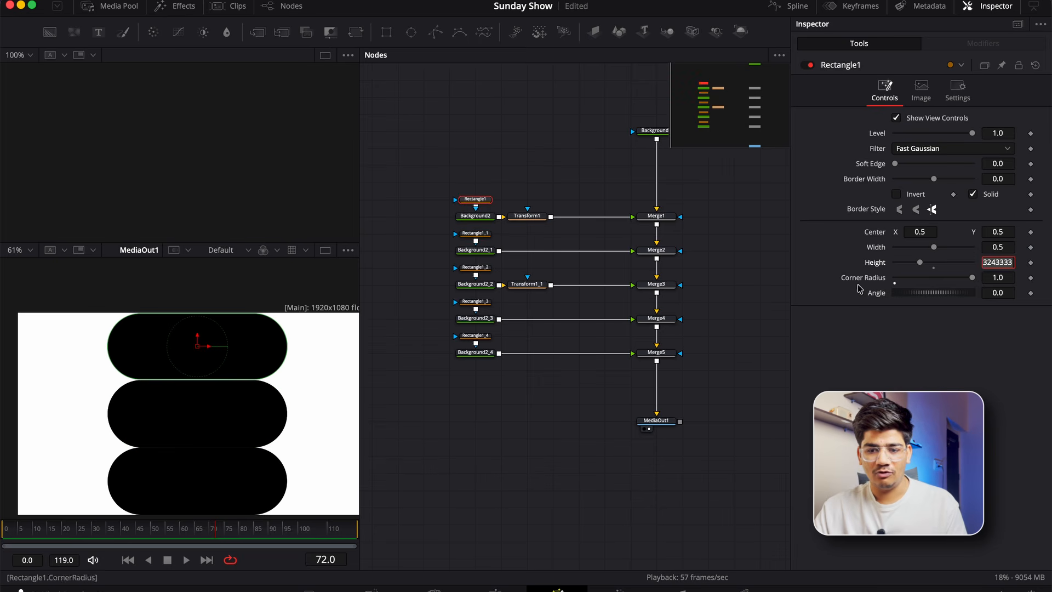
pyautogui.press('Return')
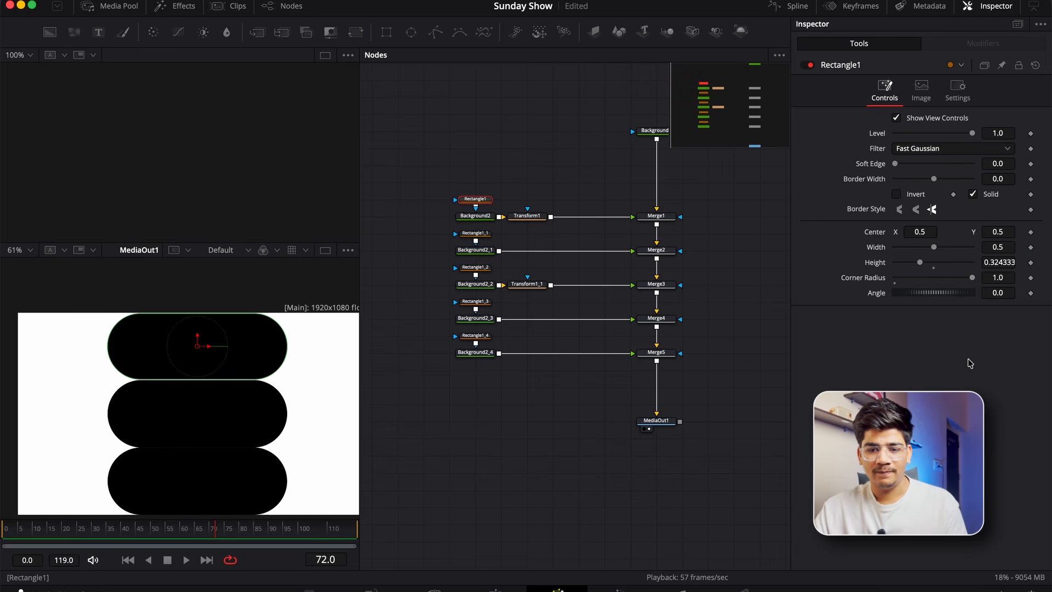
# - Edit Rectangle1_1 through Rectangle1_4 together as one multi-tool selection and set their Height to 0.324333
pyautogui.click(475, 268)
pyautogui.click(475, 233)
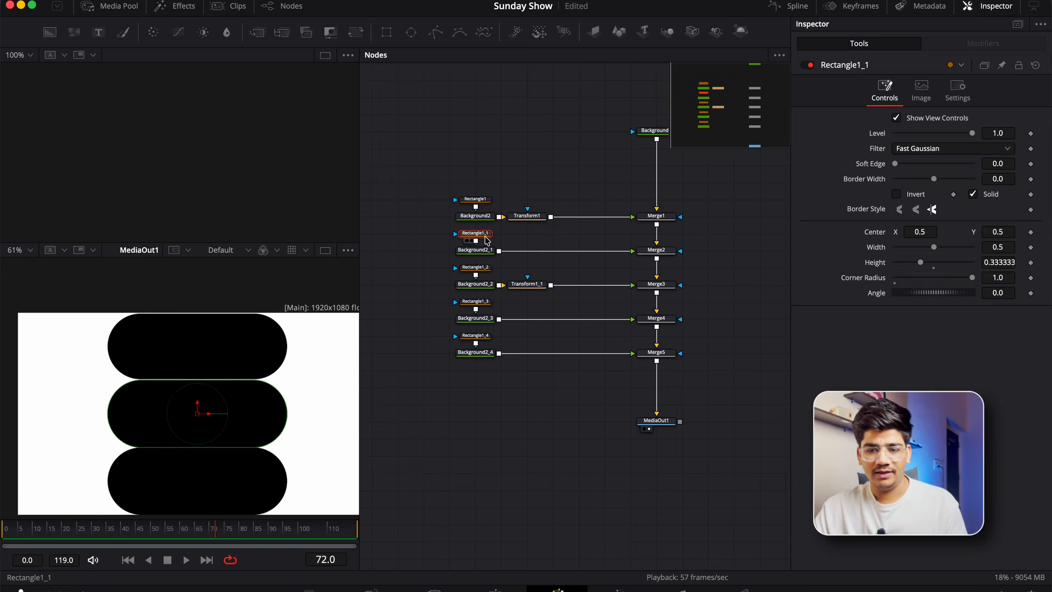
pyautogui.keyDown('shift'); pyautogui.click(489, 268); pyautogui.keyUp('shift')
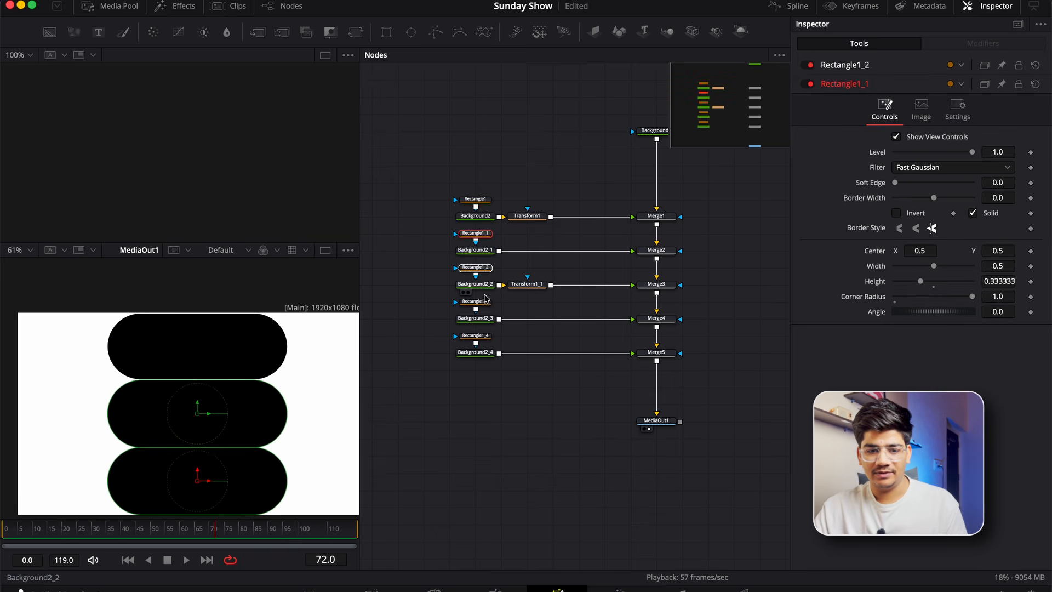
pyautogui.keyDown('shift'); pyautogui.click(482, 301); pyautogui.keyUp('shift')
pyautogui.keyDown('shift'); pyautogui.click(475, 336); pyautogui.keyUp('shift')
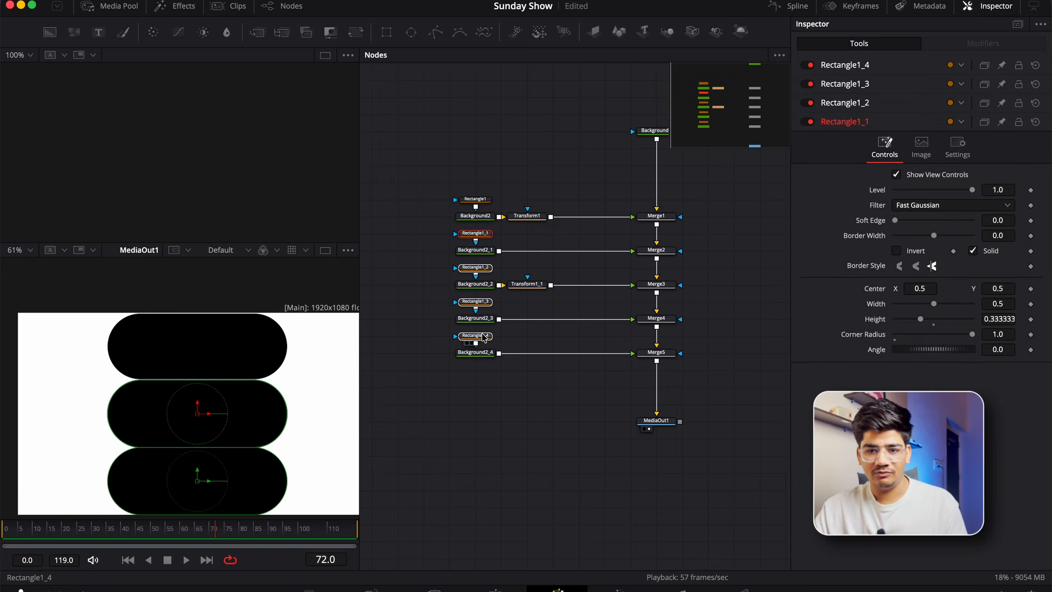
pyautogui.click(1018, 25)
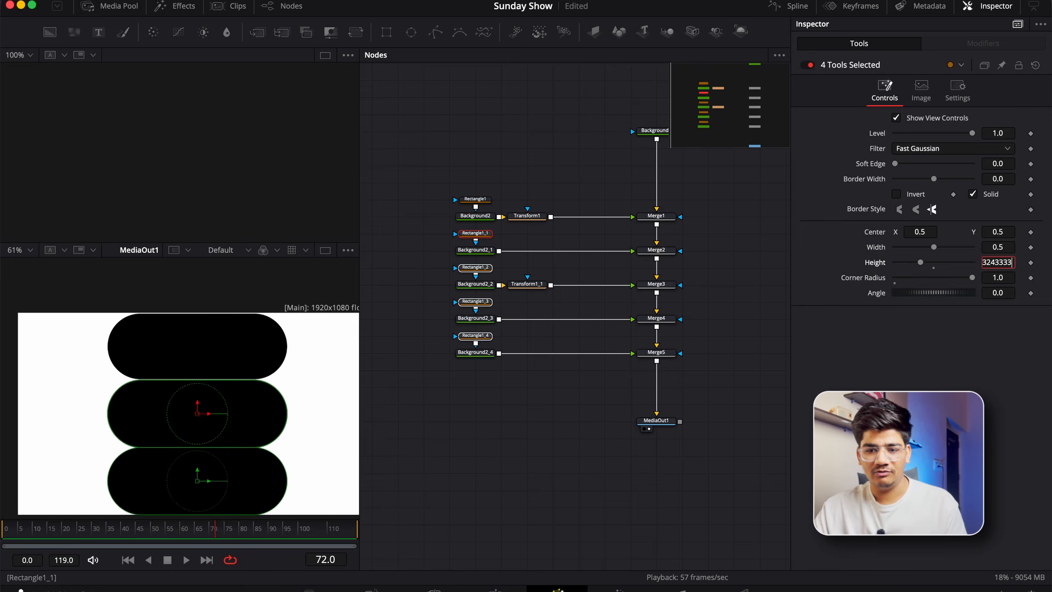
pyautogui.press('Return')
pyautogui.click(525, 418)
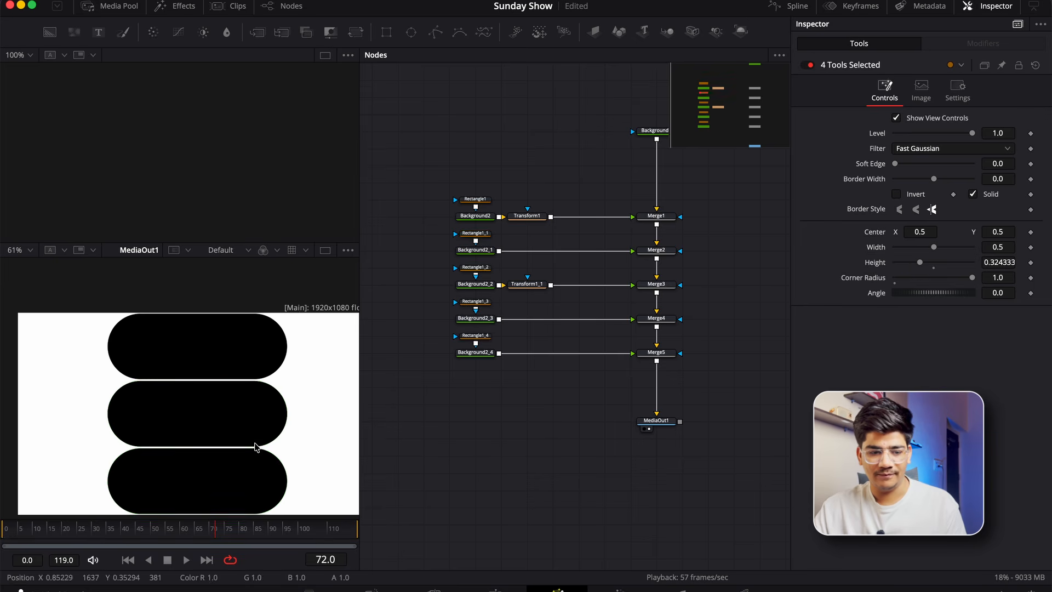
# - Enlarge the MediaOut1 viewer in width and height and fit the image inside it
pyautogui.scroll(-3, 245, 422)
pyautogui.scroll(3, 240, 419)
pyautogui.moveTo(229, 399); pyautogui.dragTo(224, 367)
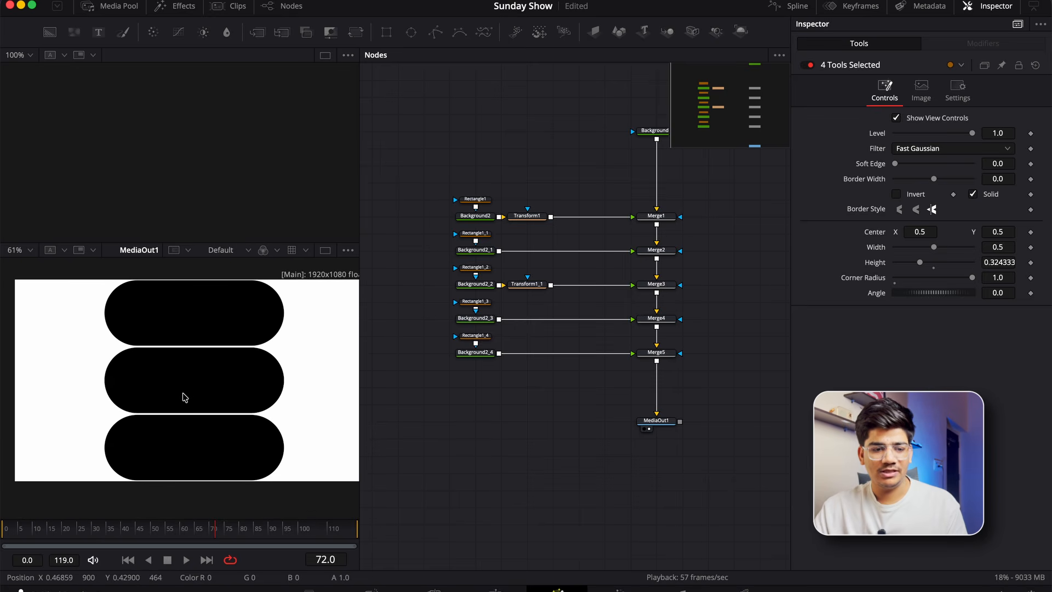
pyautogui.moveTo(361, 349); pyautogui.dragTo(537, 360)
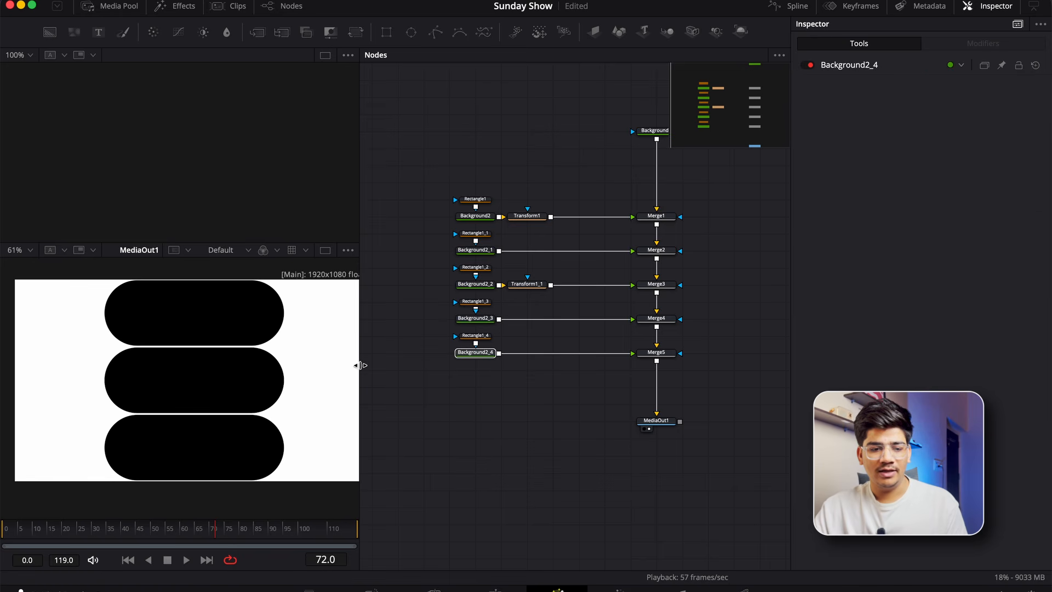
pyautogui.moveTo(359, 365); pyautogui.dragTo(525, 363)
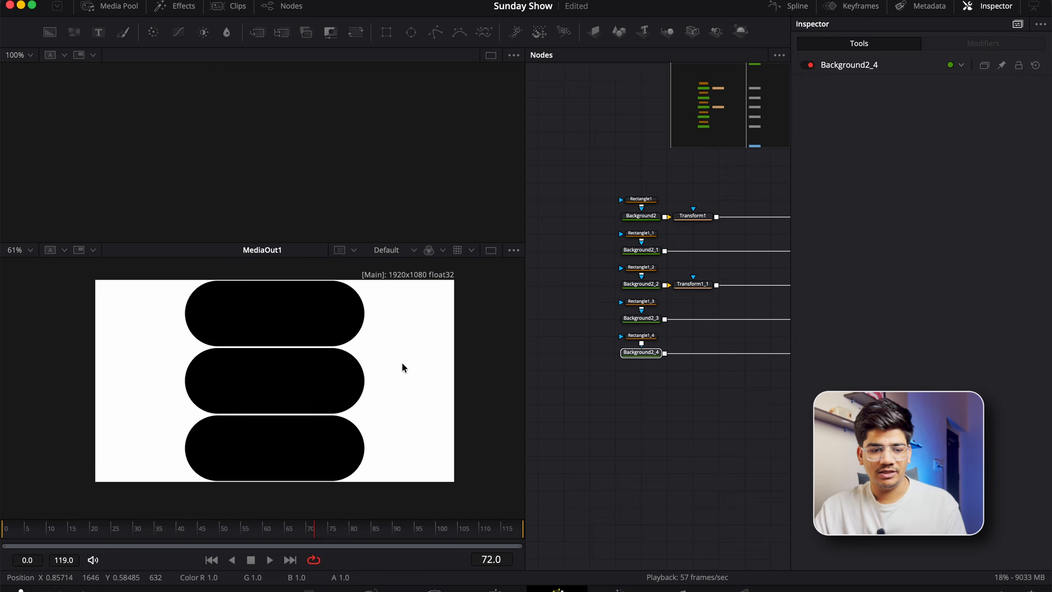
pyautogui.moveTo(387, 240); pyautogui.dragTo(394, 84)
pyautogui.hotkey('ctrl', 'f')
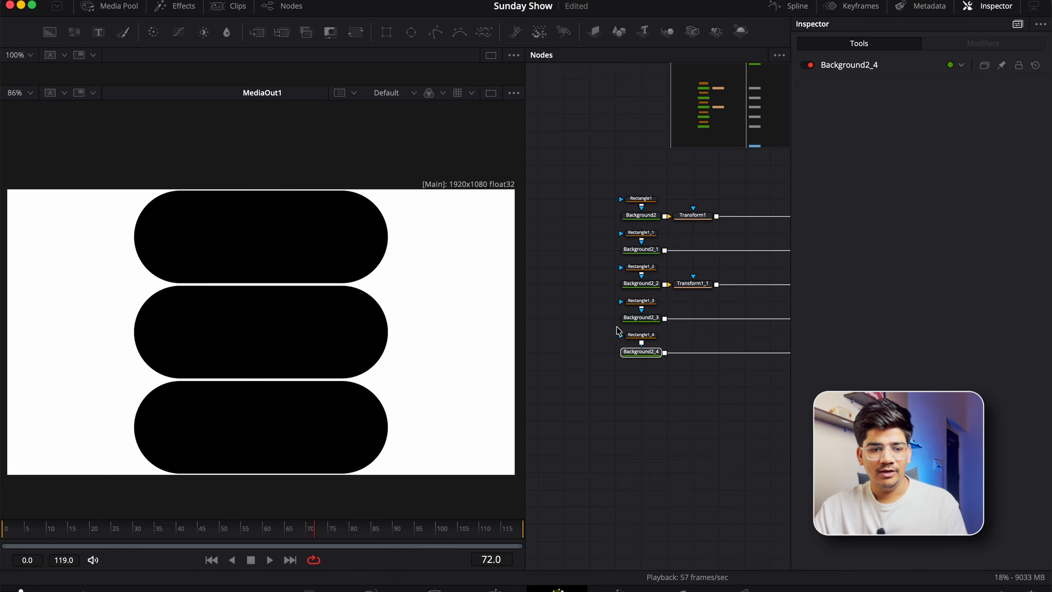
# - Move the first three shape rows with Merge1, Merge2 and Merge3 up, leaving a gap above the Merge4 row
pyautogui.moveTo(681, 388); pyautogui.dragTo(578, 420)
pyautogui.scroll(-2, 349, 378)
pyautogui.scroll(2, 351, 380)
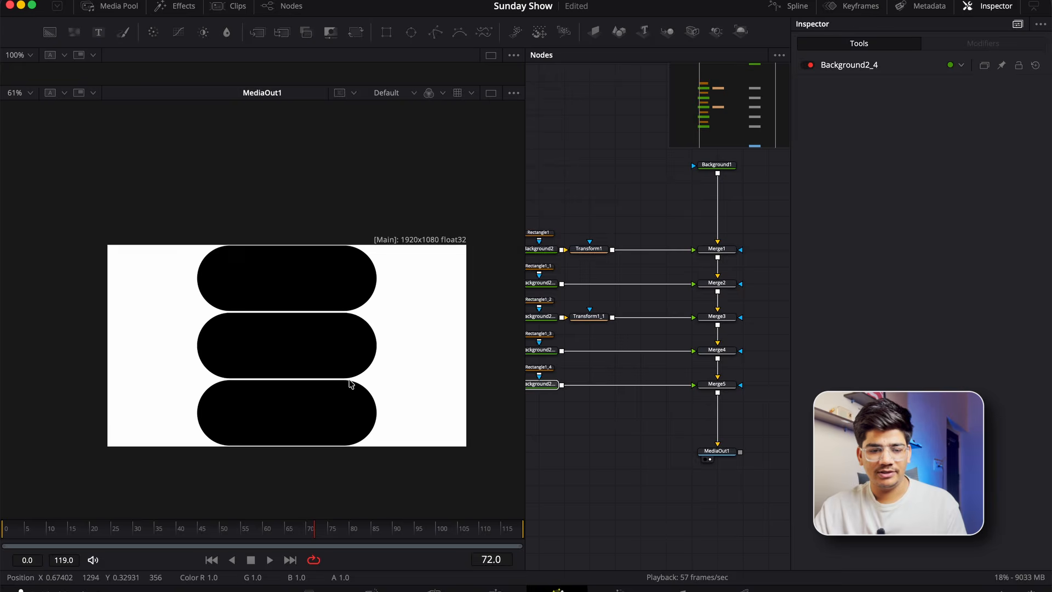
pyautogui.moveTo(646, 413); pyautogui.dragTo(684, 395)
pyautogui.scroll(-1, 240, 356)
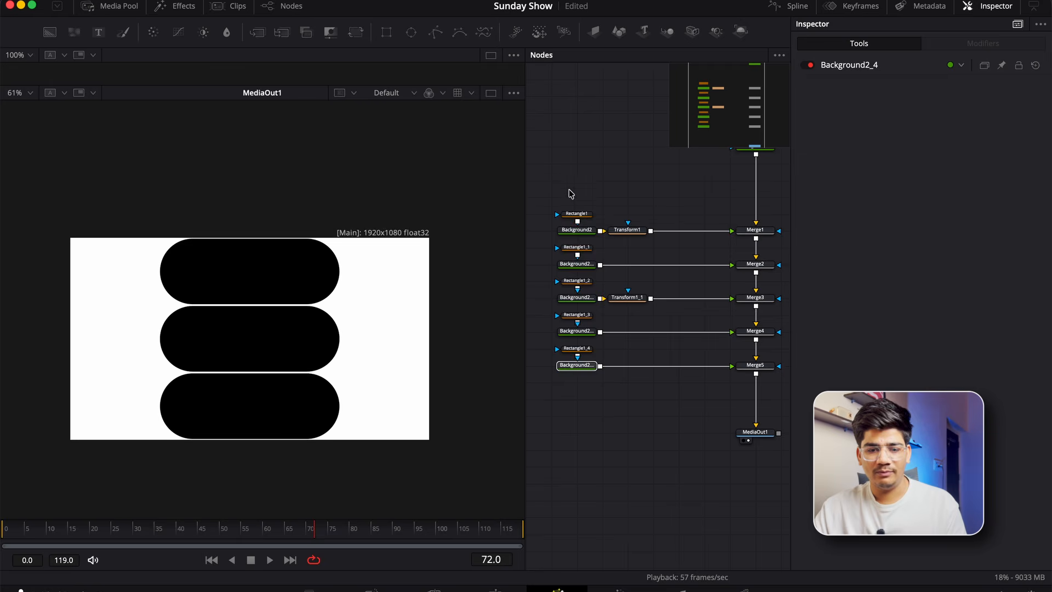
pyautogui.moveTo(548, 167); pyautogui.dragTo(762, 270)
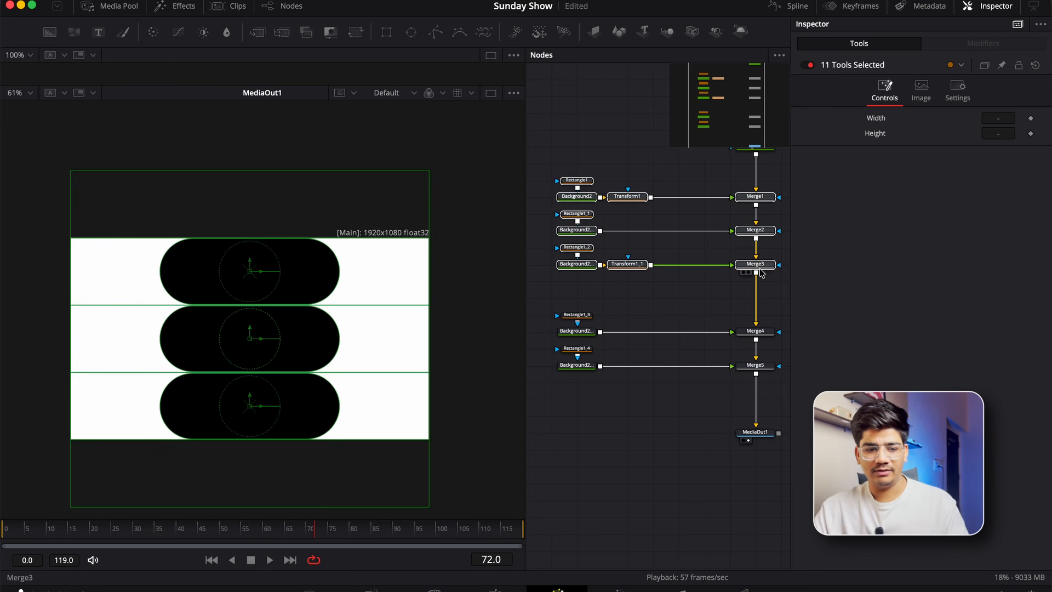
pyautogui.click(640, 431)
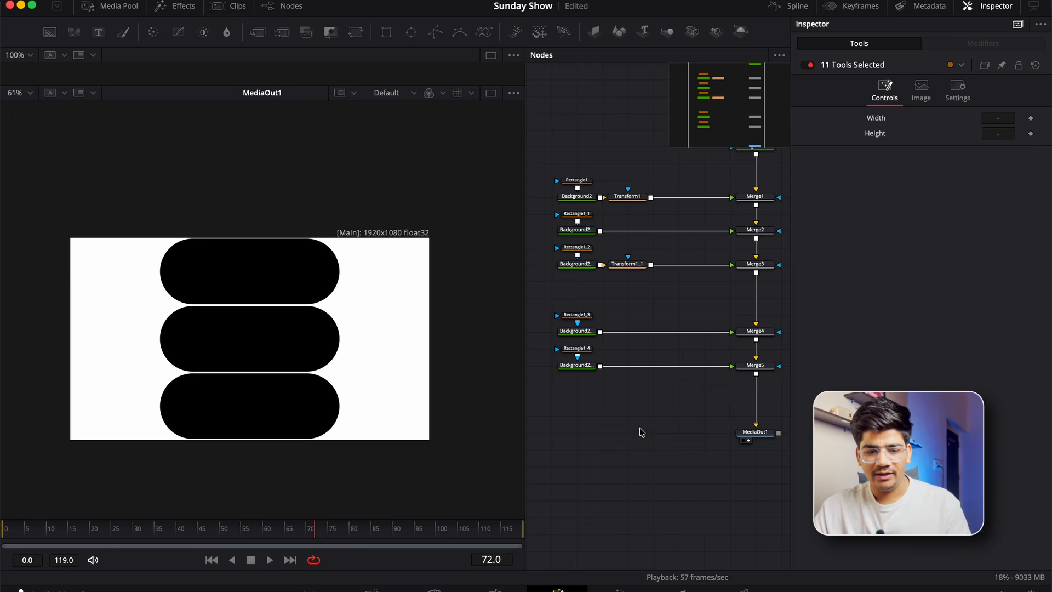
pyautogui.moveTo(560, 289); pyautogui.dragTo(797, 345)
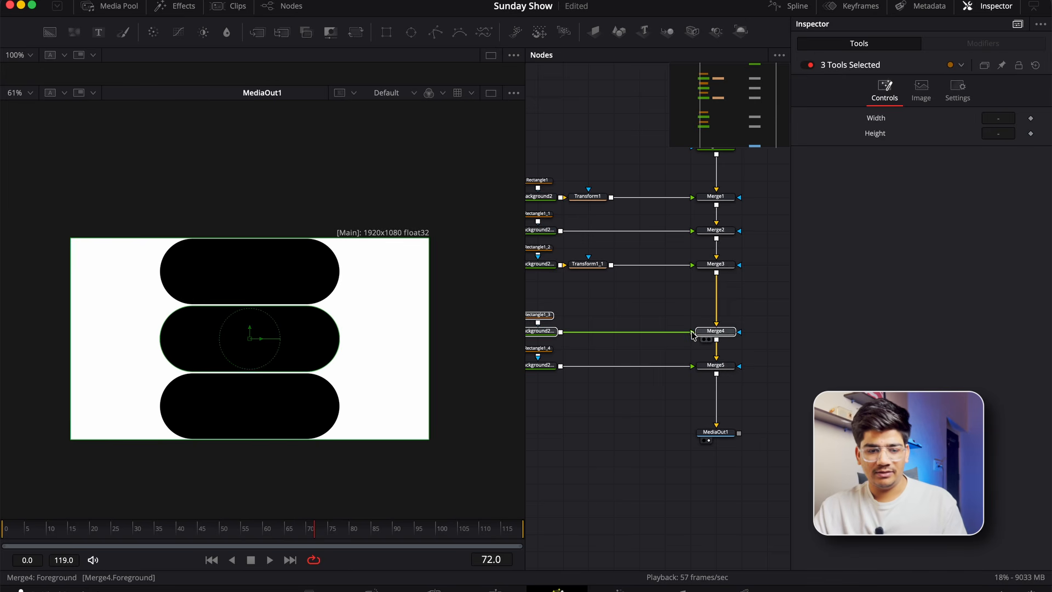
pyautogui.click(665, 400)
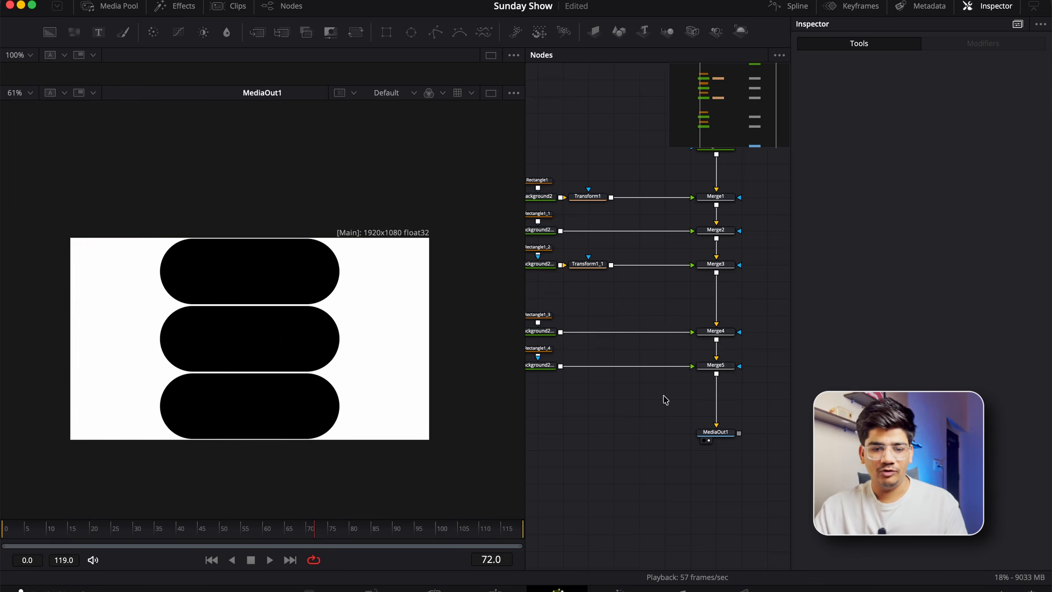
pyautogui.moveTo(665, 400); pyautogui.dragTo(800, 377)
pyautogui.moveTo(665, 414); pyautogui.dragTo(611, 415)
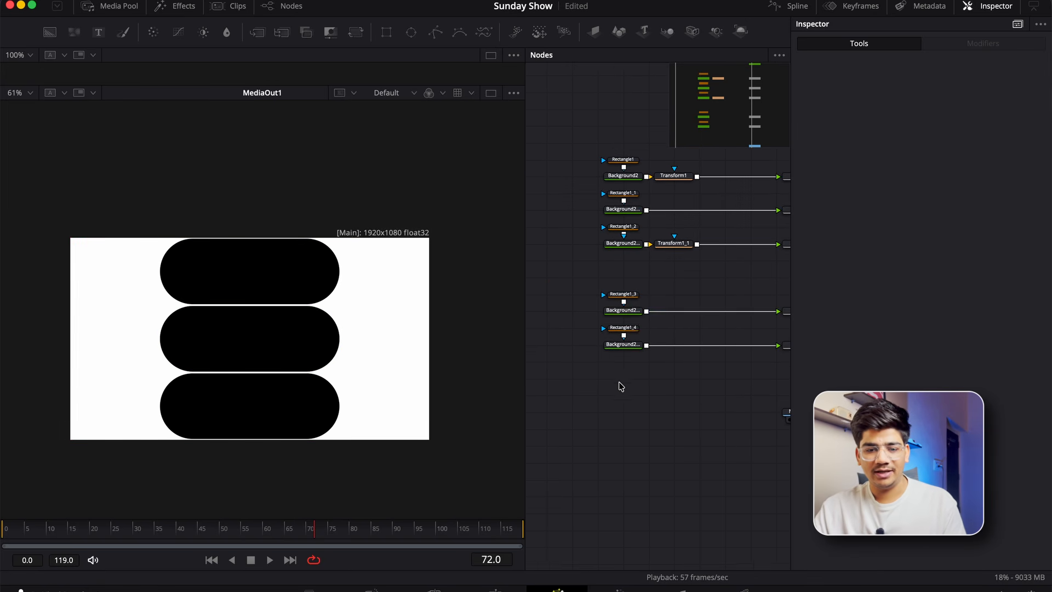
# - Copy Transform1 and paste it after the background of the Rectangle1_3 row
pyautogui.click(632, 312)
pyautogui.click(683, 180)
pyautogui.hotkey('ctrl', 'c')
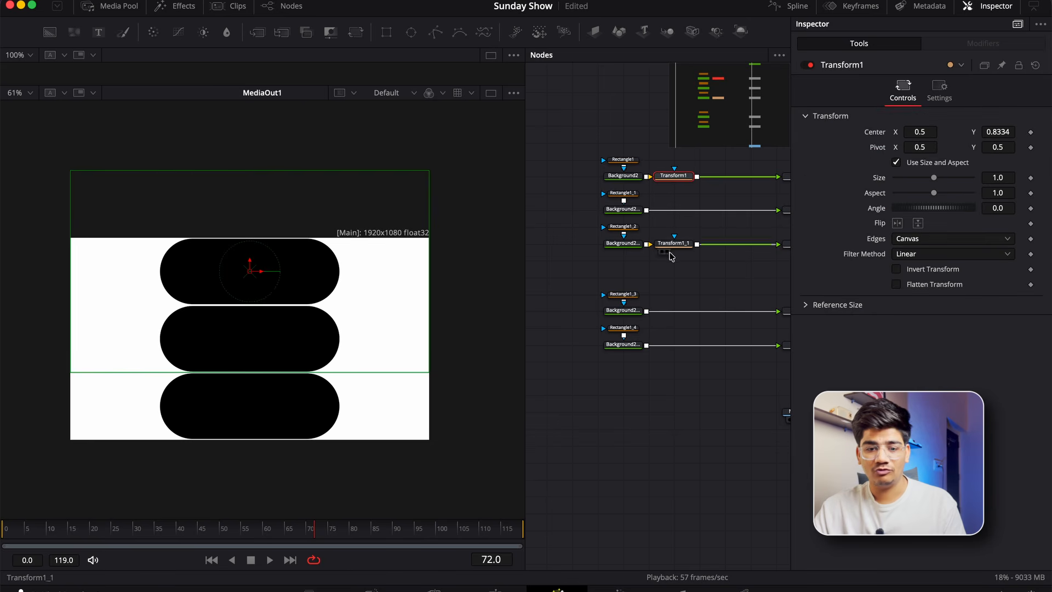
pyautogui.click(630, 310)
pyautogui.hotkey('ctrl', 'v')
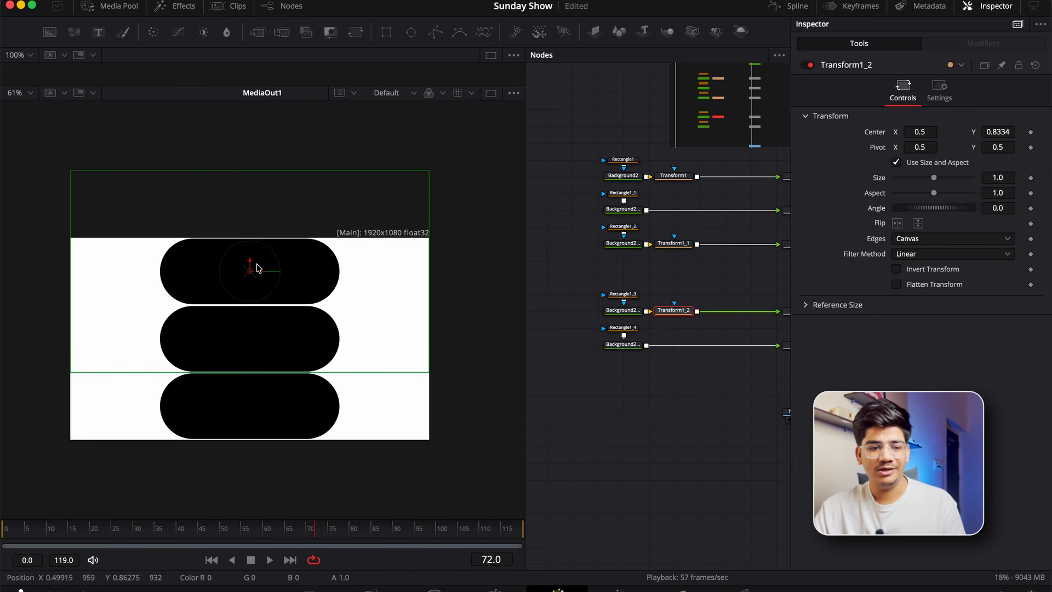
# - Move the Rectangle1_3 shape to the right of the upper pill, set its Center X to 1.0, and inspect the spacing
pyautogui.moveTo(259, 274); pyautogui.dragTo(440, 275)
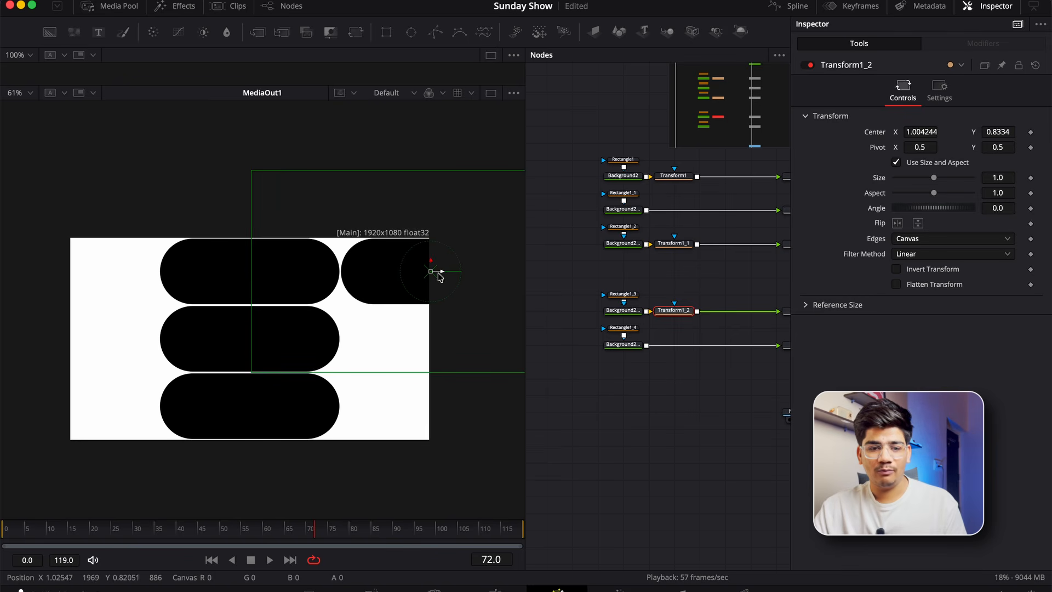
pyautogui.doubleClick(923, 130)
pyautogui.write('1')
pyautogui.press('Return')
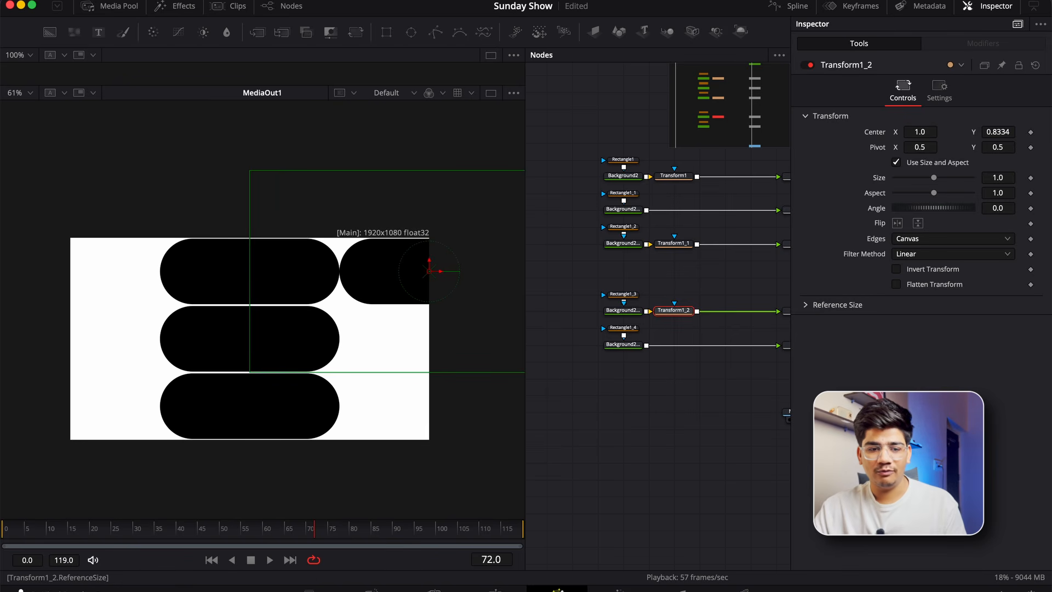
pyautogui.click(642, 415)
pyautogui.scroll(2, 351, 284)
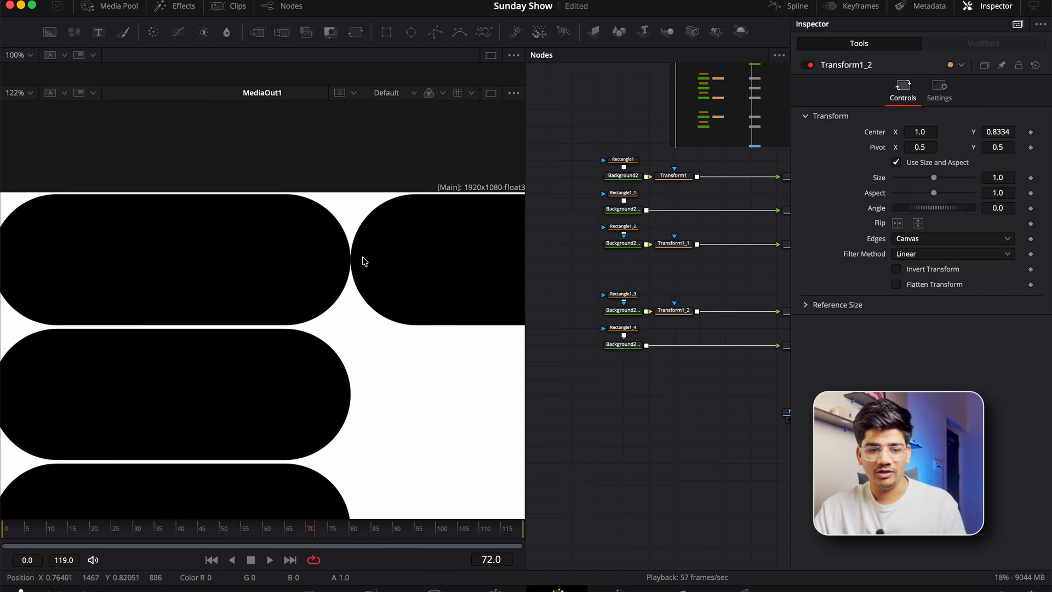
pyautogui.scroll(-2, 346, 264)
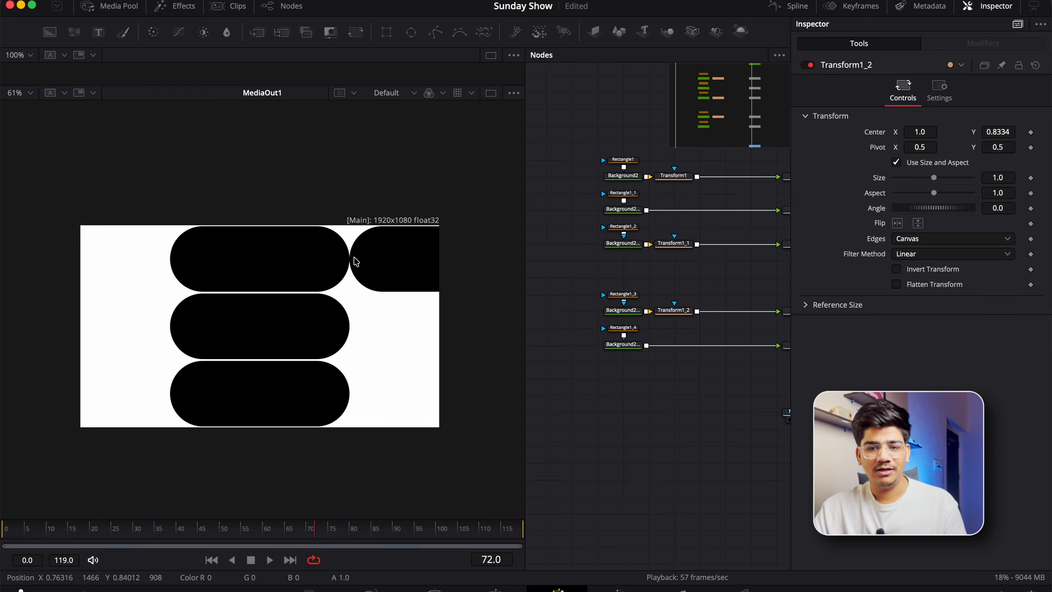
pyautogui.scroll(1, 393, 273)
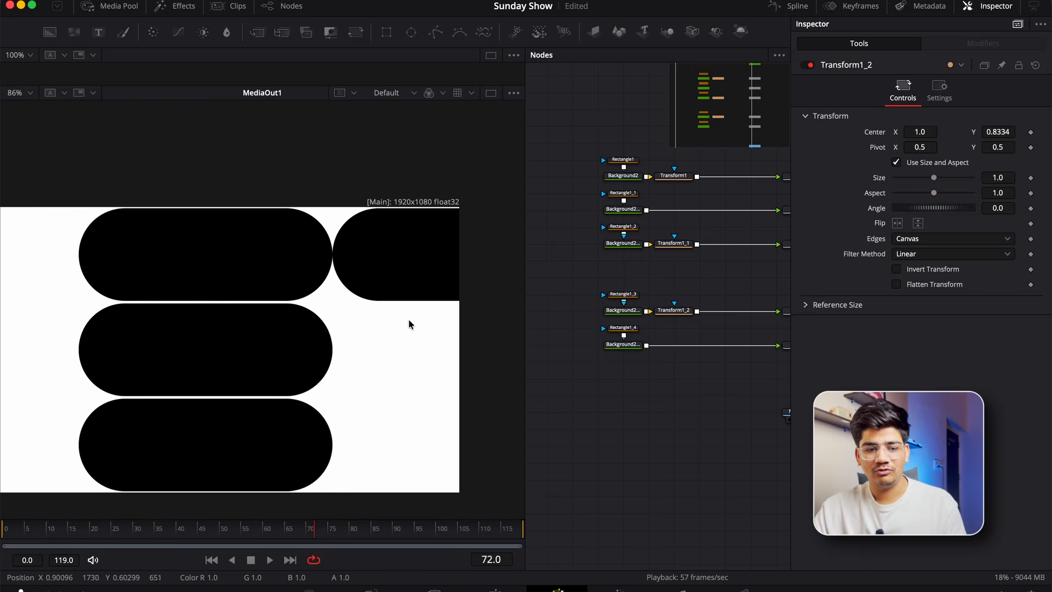
pyautogui.scroll(-1, 410, 324)
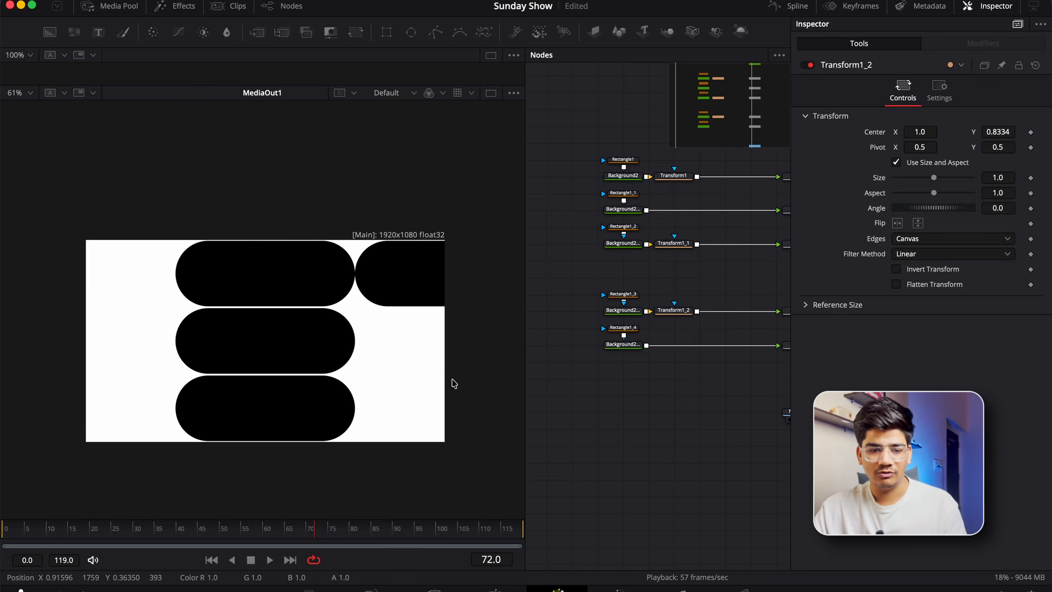
# - Add a copy of Transform1_1 after the background of the Rectangle1_4 row and set its Center X to 1.0
pyautogui.click(686, 311)
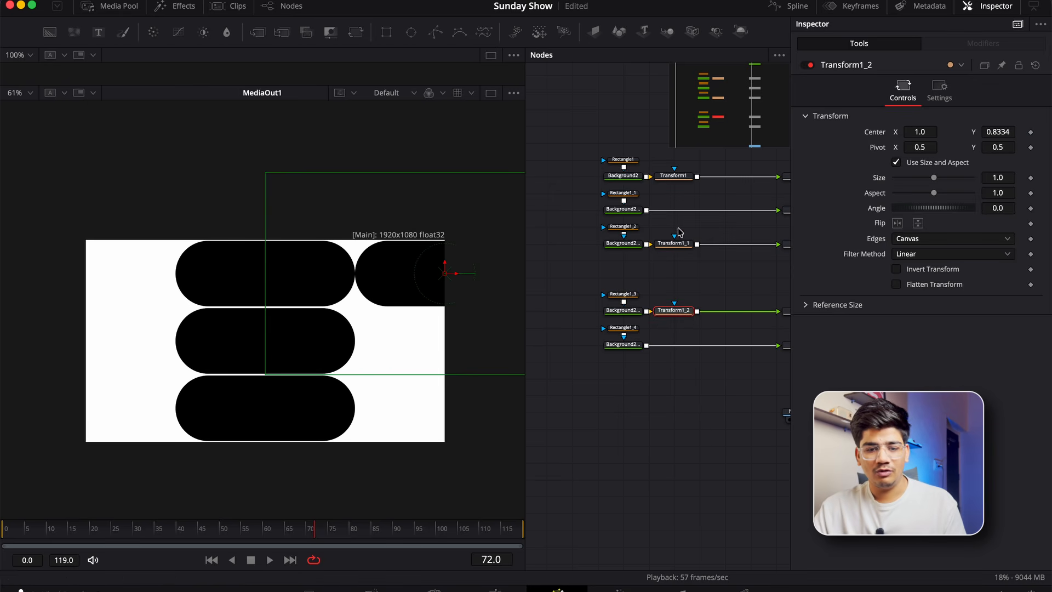
pyautogui.click(687, 243)
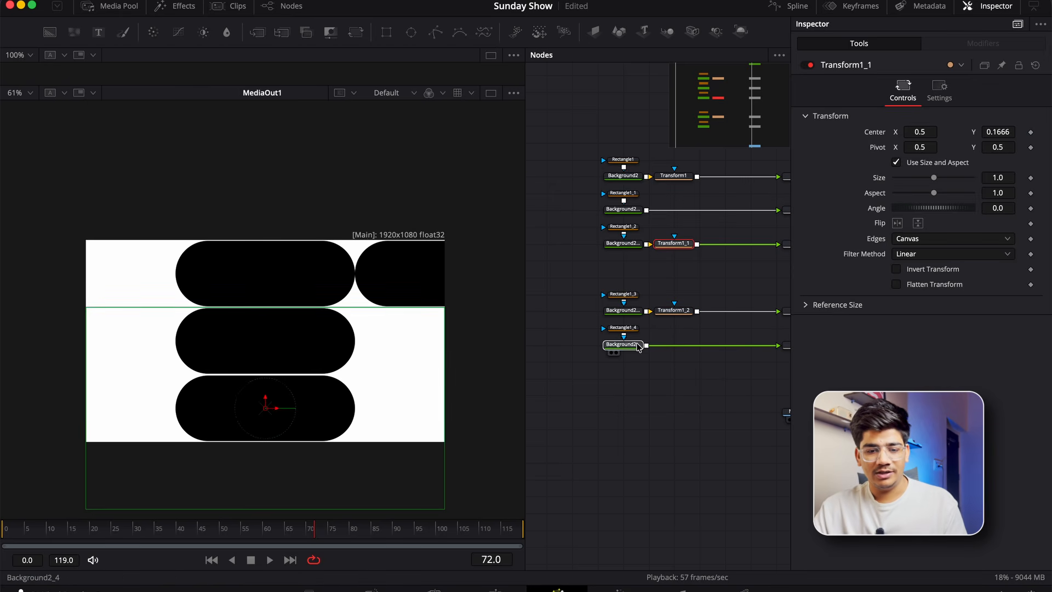
pyautogui.click(623, 345)
pyautogui.hotkey('ctrl', 'v')
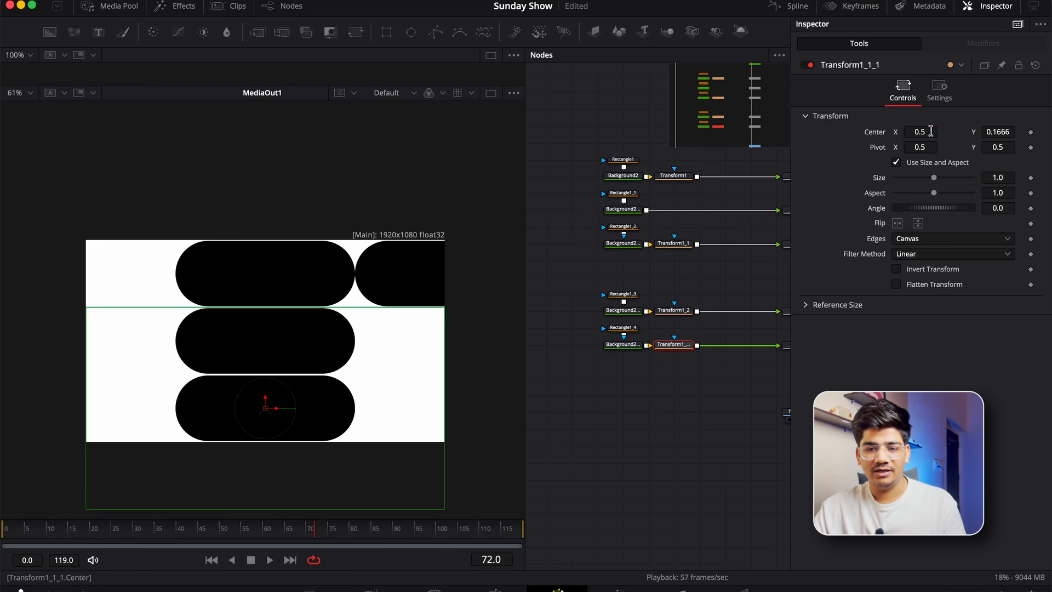
pyautogui.write('1')
pyautogui.press('Return')
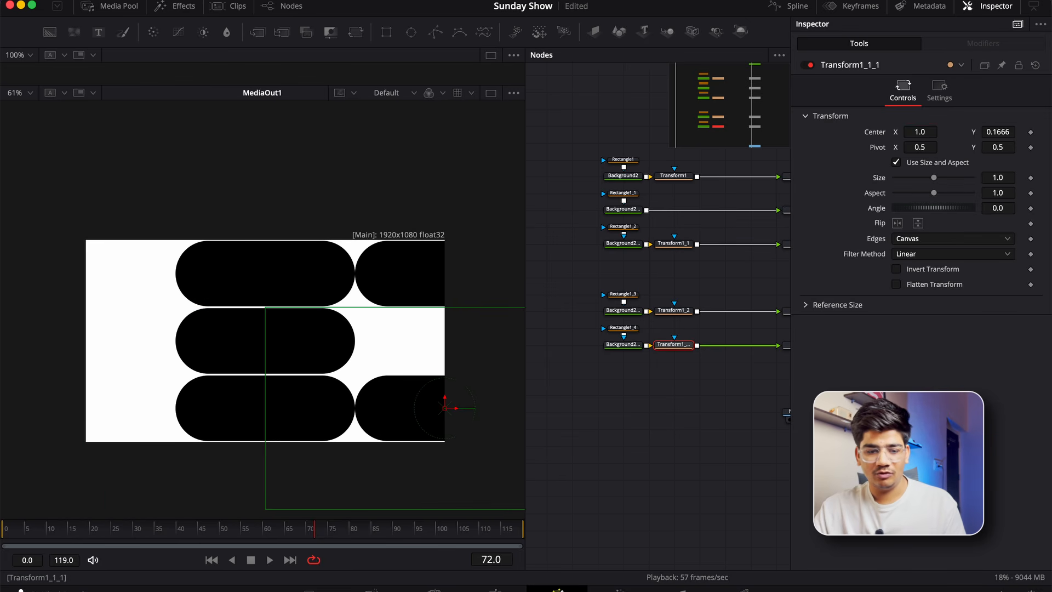
pyautogui.click(664, 415)
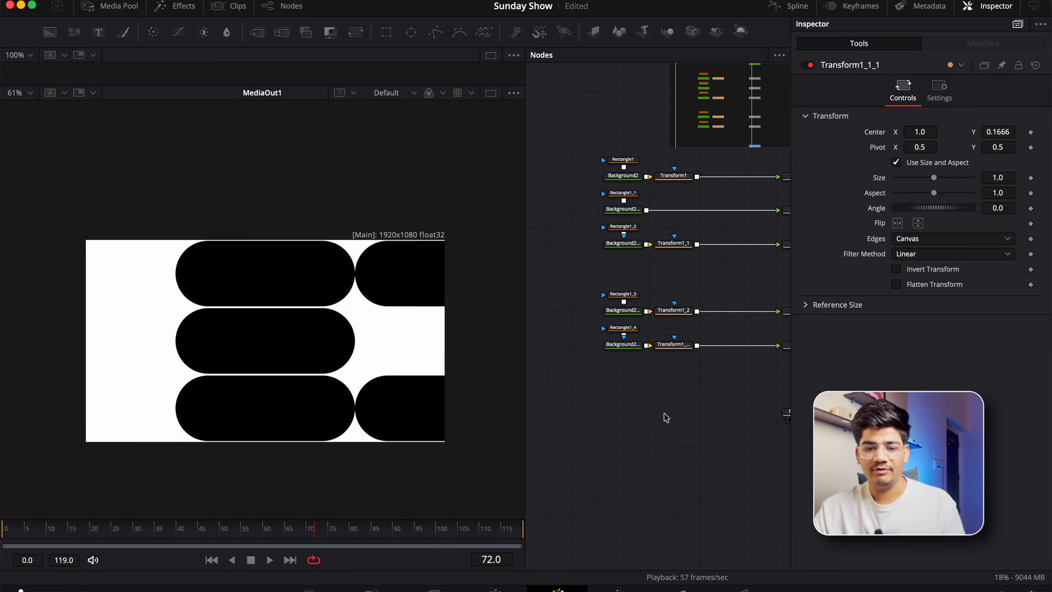
# - Move MediaOut1 and the Merge4 and Merge5 rows down, leaving room below the Merge3 row
pyautogui.moveTo(662, 405); pyautogui.dragTo(564, 351)
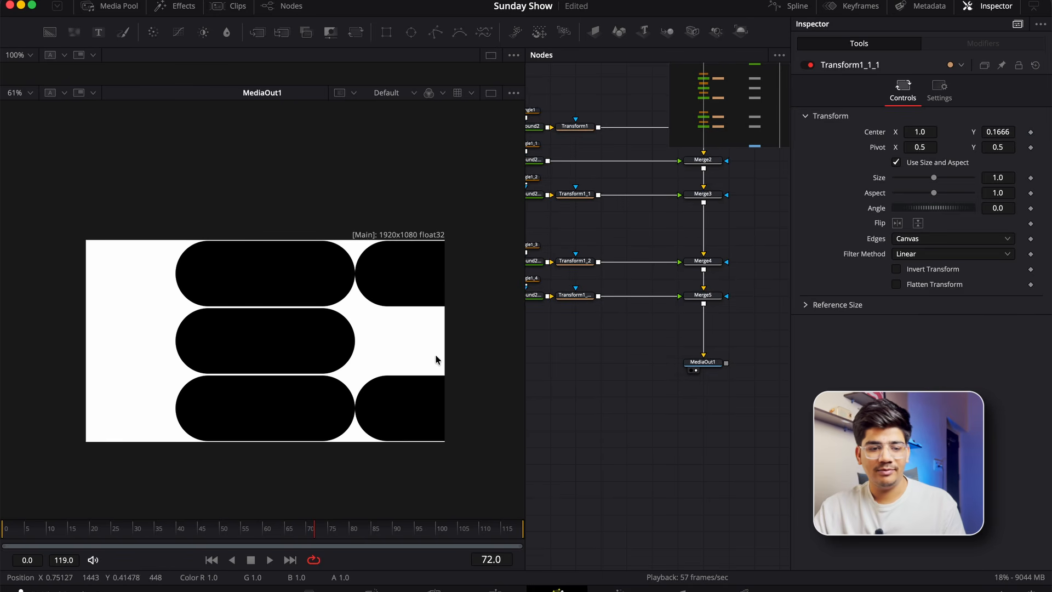
pyautogui.moveTo(648, 344); pyautogui.dragTo(685, 406)
pyautogui.moveTo(546, 287); pyautogui.dragTo(767, 459)
pyautogui.click(762, 456)
pyautogui.moveTo(725, 431); pyautogui.dragTo(725, 482)
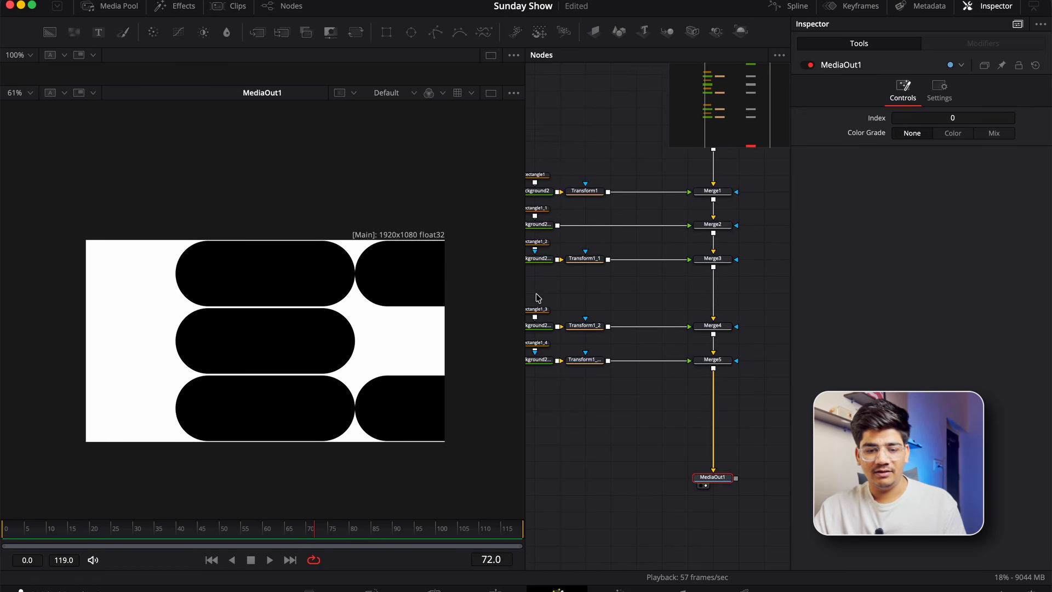
pyautogui.moveTo(536, 296); pyautogui.dragTo(722, 410)
pyautogui.moveTo(618, 436); pyautogui.dragTo(698, 432)
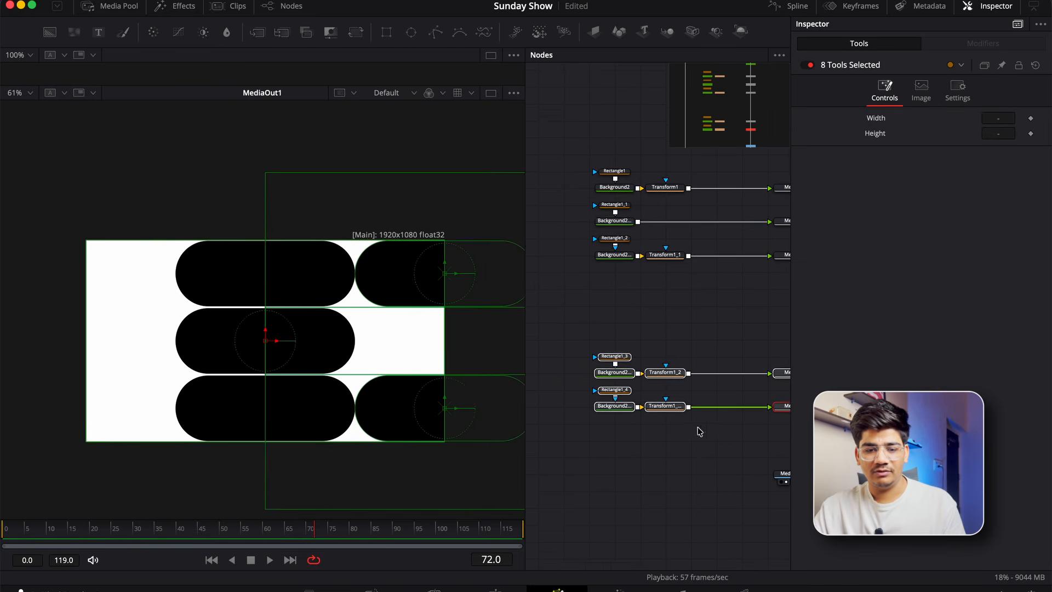
# - Duplicate the Rectangle1_2 row with its background and transform, and merge the copy in below Merge3
pyautogui.click(608, 221)
pyautogui.moveTo(582, 232); pyautogui.dragTo(707, 273)
pyautogui.click(643, 291)
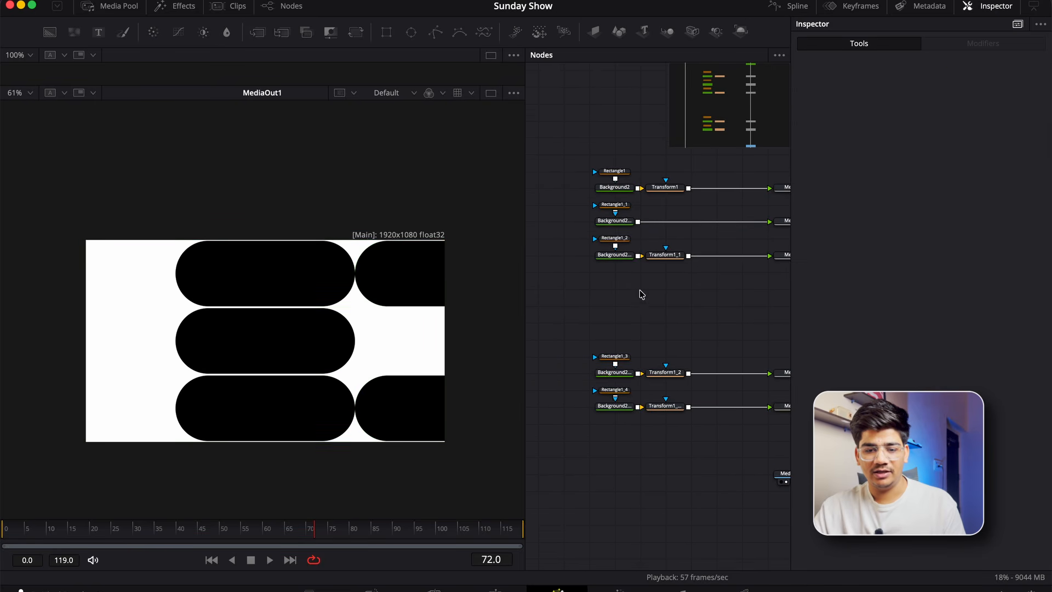
pyautogui.hotkey('ctrl', 'v')
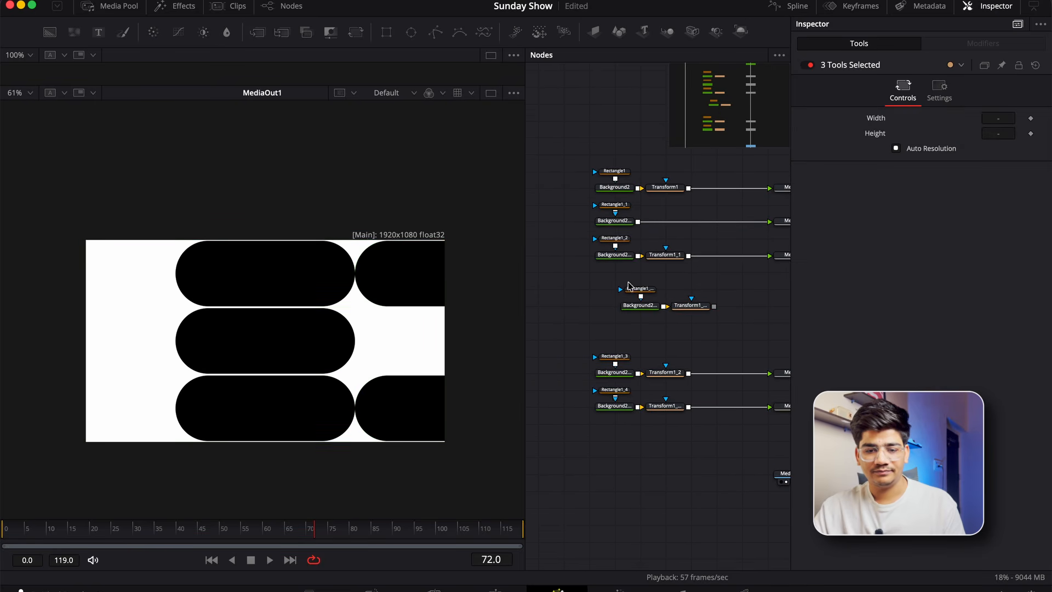
pyautogui.moveTo(686, 303); pyautogui.dragTo(749, 274)
pyautogui.click(686, 312)
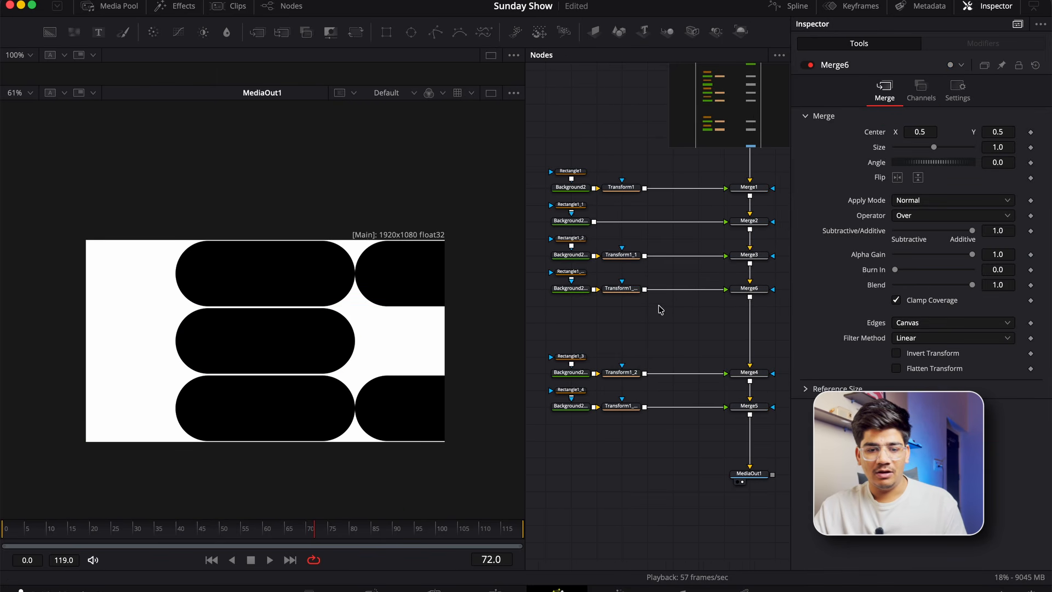
# - Replace the copied transform in the Merge6 row with a new Transform node and set its Center X to 1.0
pyautogui.click(620, 288)
pyautogui.press('Delete')
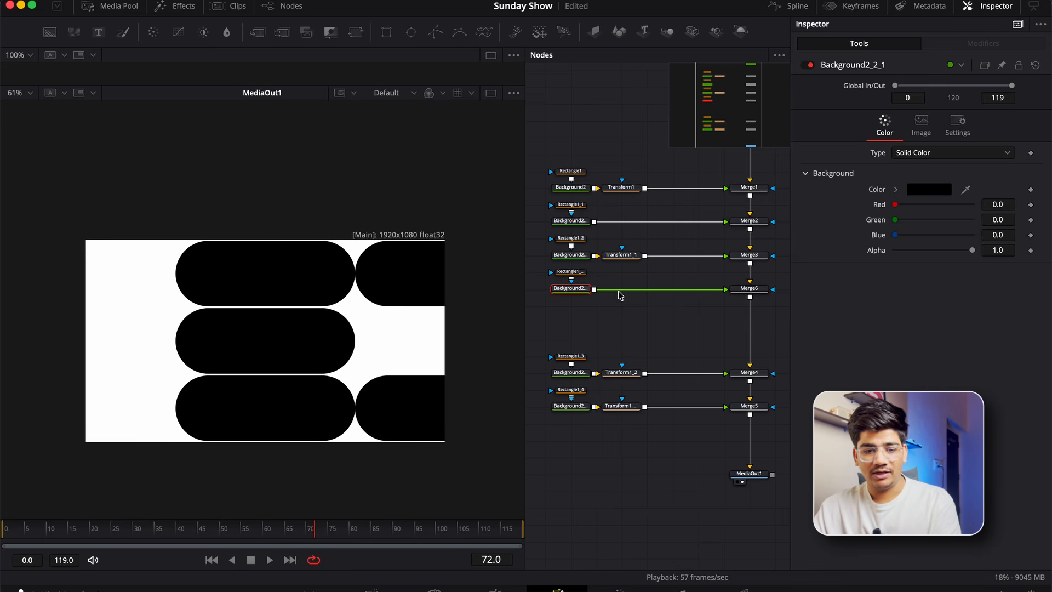
pyautogui.click(355, 33)
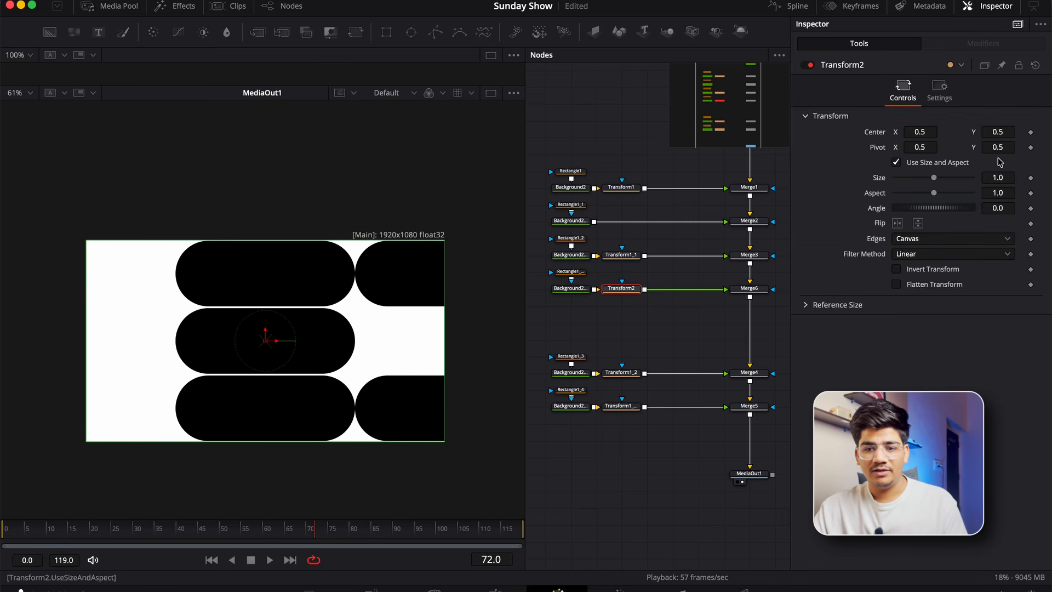
pyautogui.write('1')
pyautogui.press('Return')
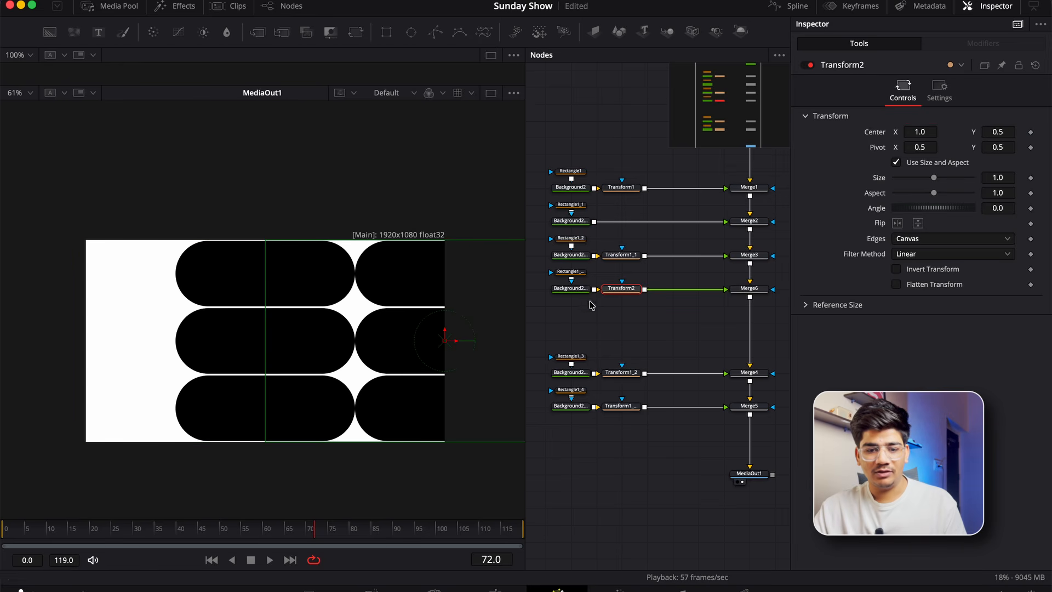
# - Duplicate the Transform2 row, merge the copy in below Merge6, and select its Transform node
pyautogui.moveTo(619, 318); pyautogui.dragTo(570, 269)
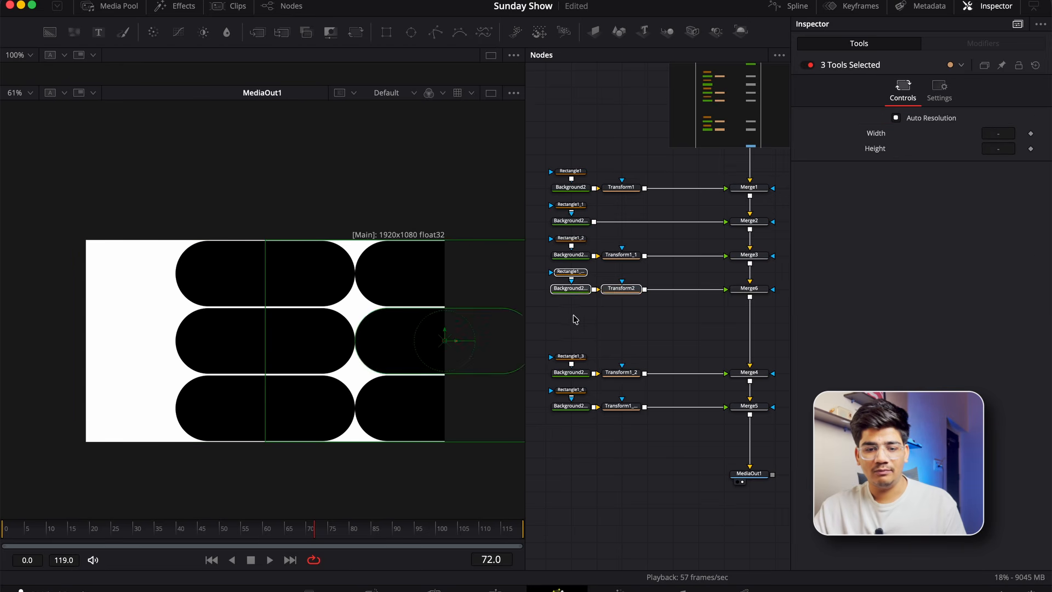
pyautogui.press('super+c')
pyautogui.click(575, 314)
pyautogui.press('super+v')
pyautogui.moveTo(631, 308); pyautogui.dragTo(714, 313)
pyautogui.hscroll(-3, 775, 314)
pyautogui.click(659, 315)
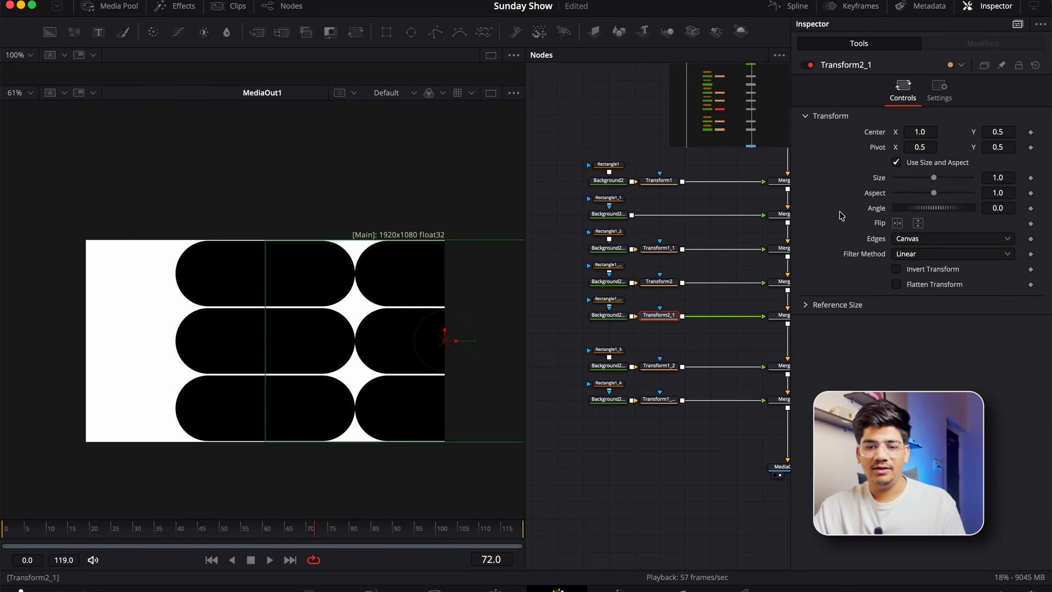
# - Try a Center X of -1 on Transform2_1 and undo the change
pyautogui.click(929, 129)
pyautogui.write('-1')
pyautogui.press('Tab')
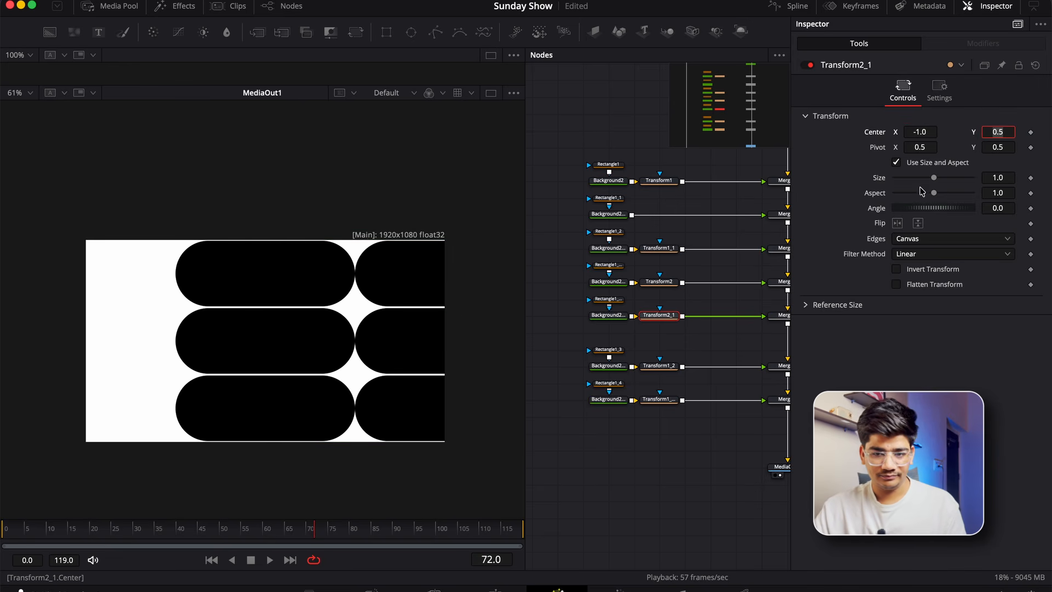
pyautogui.click(874, 380)
pyautogui.press('super+z')
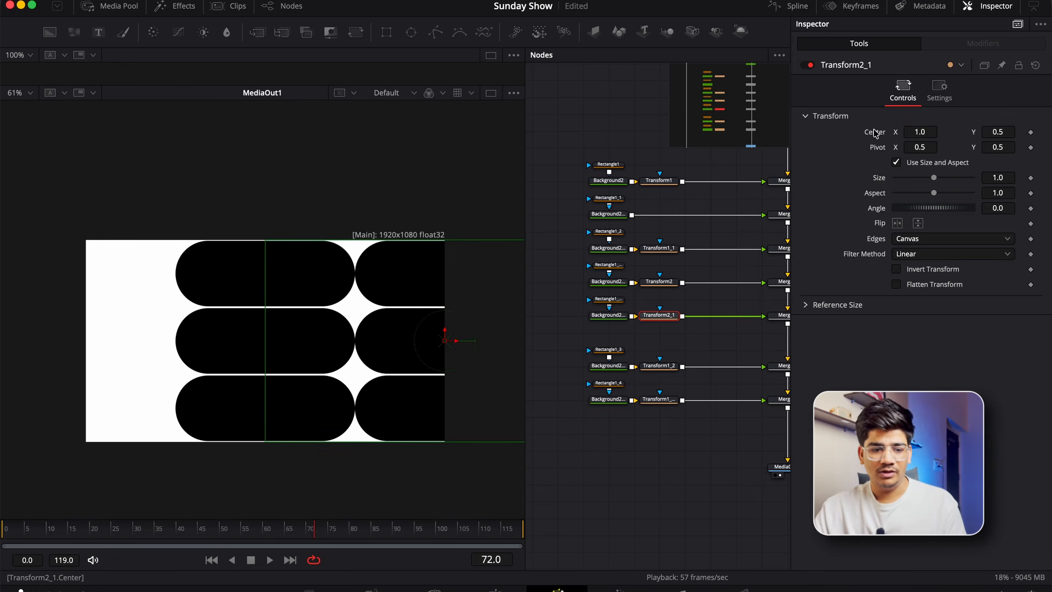
# - Move the Transform2_1 shape to the left side of the middle row and set its Center X to 0
pyautogui.moveTo(445, 340); pyautogui.dragTo(78, 341)
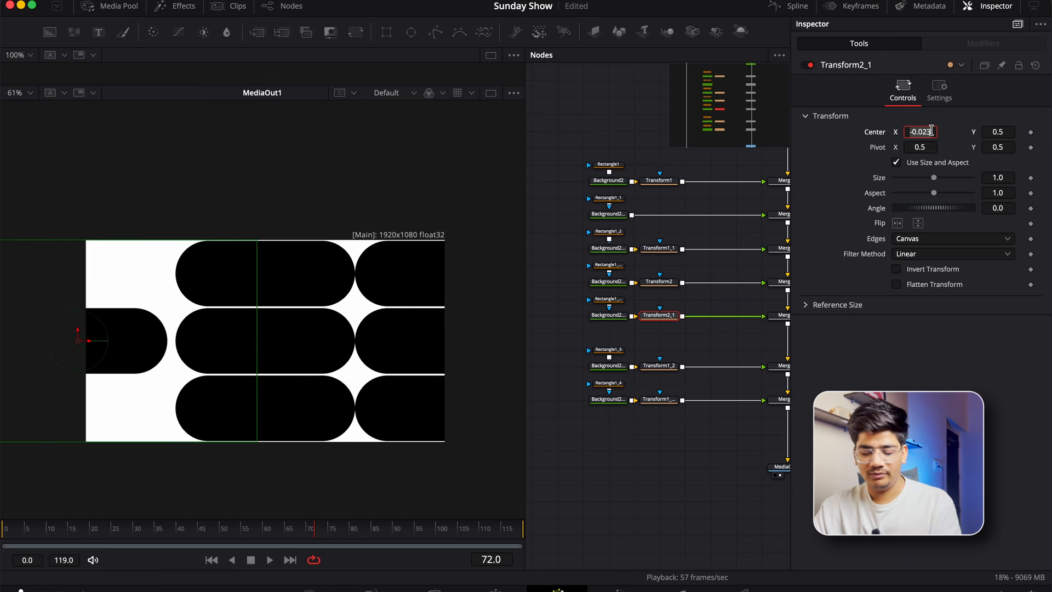
pyautogui.write('0')
pyautogui.press('Return')
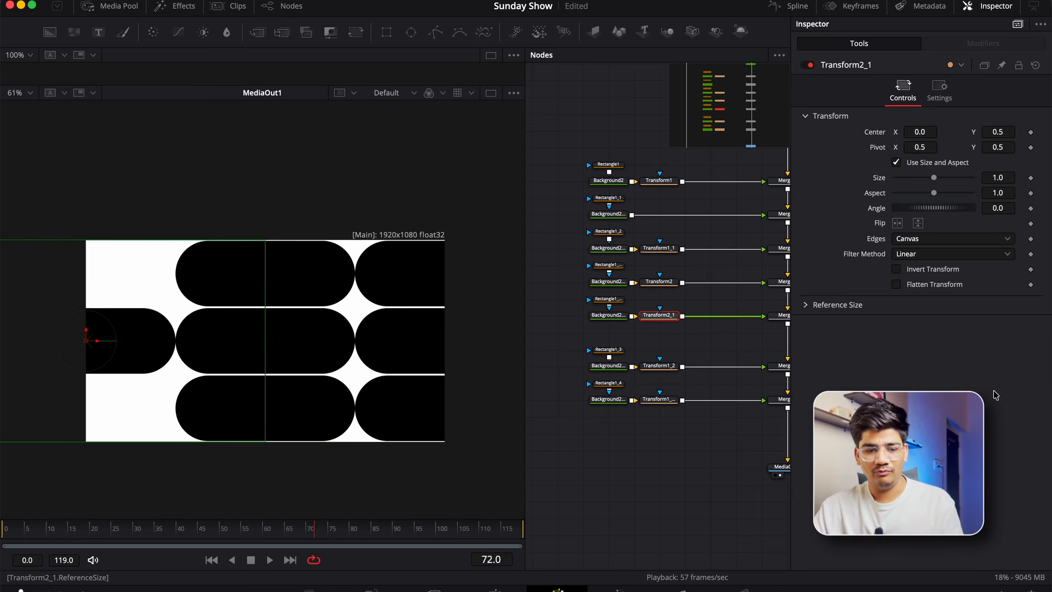
pyautogui.click(662, 485)
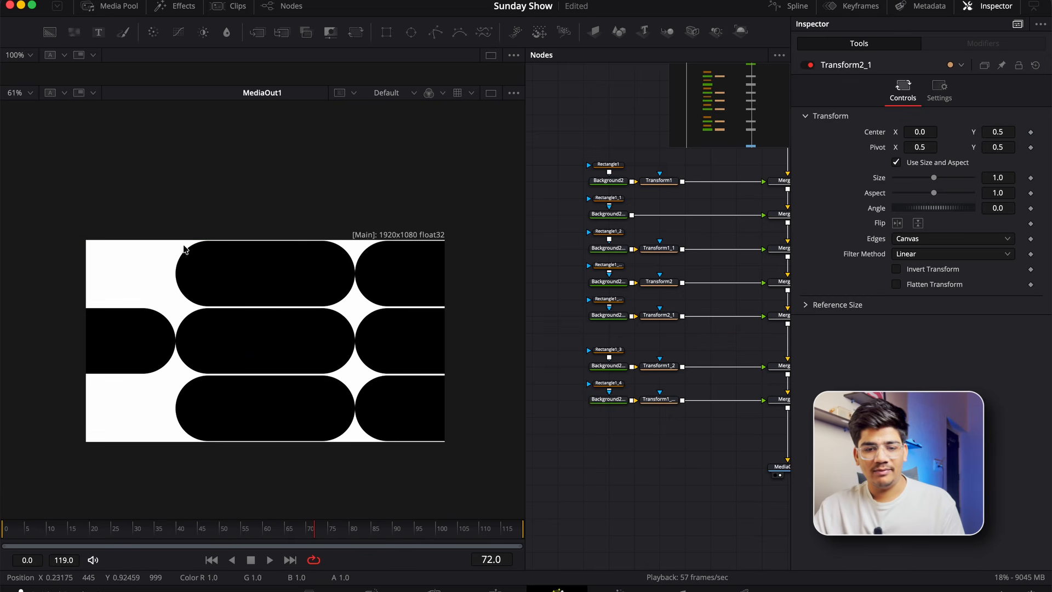
# - Move the Merge4 and Merge5 rows and MediaOut1 further down, away from the Merge7 row
pyautogui.moveTo(655, 419); pyautogui.dragTo(603, 349)
pyautogui.moveTo(534, 265); pyautogui.dragTo(740, 482)
pyautogui.click(742, 484)
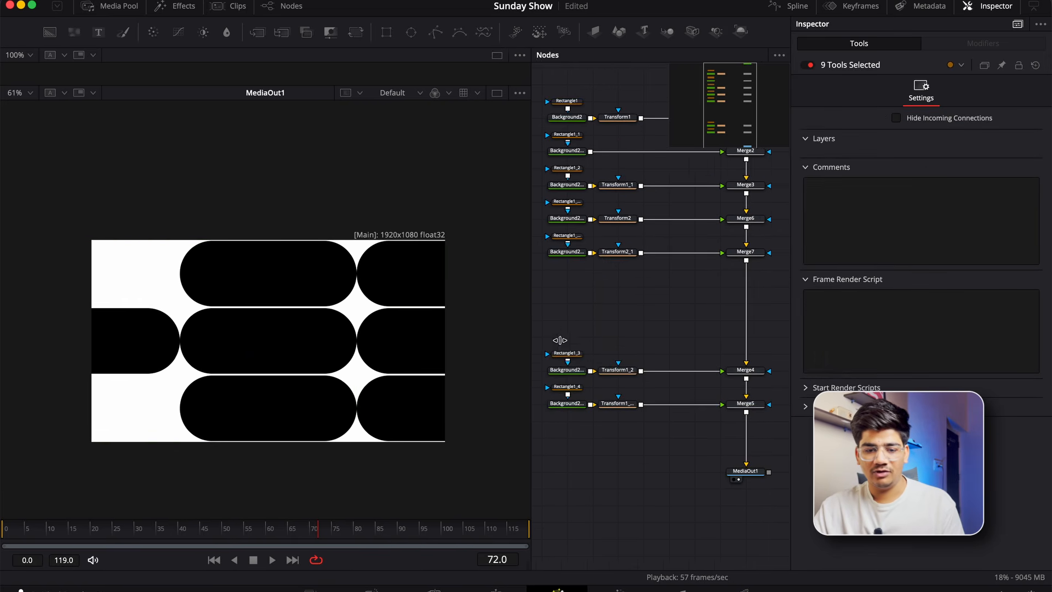
# - Widen the node graph area and move the Merge4 row up, leaving a gap above the Merge5 row
pyautogui.moveTo(526, 338); pyautogui.dragTo(439, 372)
pyautogui.moveTo(436, 307); pyautogui.dragTo(686, 379)
pyautogui.moveTo(648, 370); pyautogui.dragTo(647, 335)
# - Duplicate the Rectangle1_3 row with its background and transform, and merge the copy in between Merge4 and Merge5
pyautogui.moveTo(442, 291); pyautogui.dragTo(571, 383)
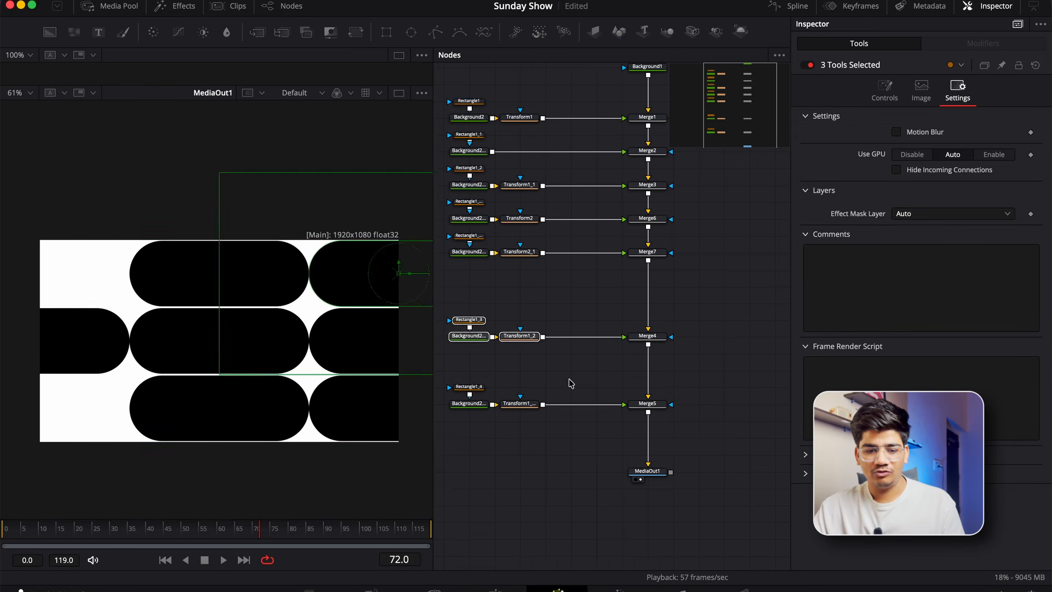
pyautogui.hotkey('ctrl', 'v')
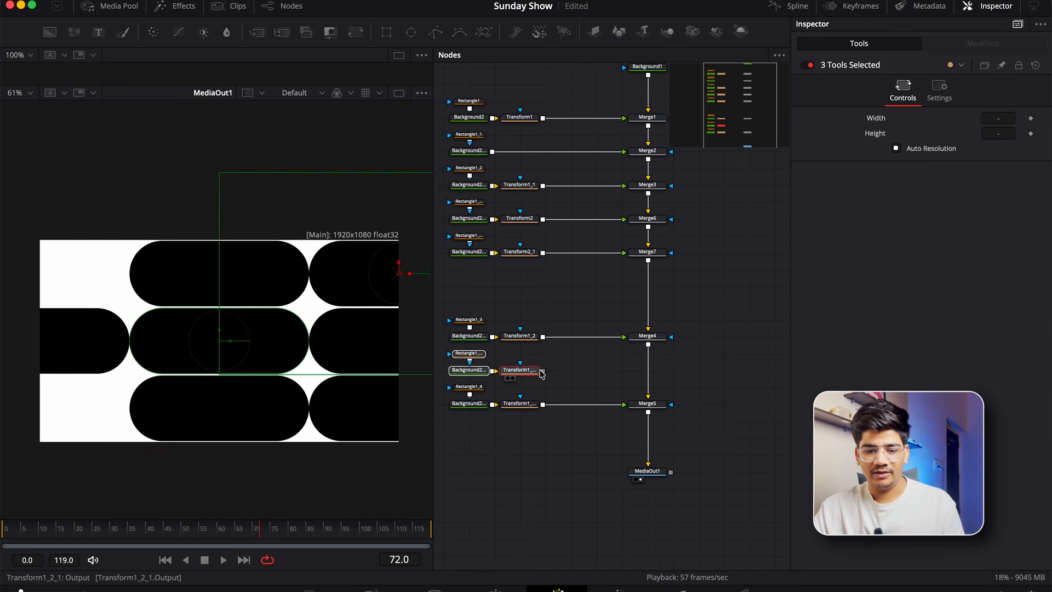
pyautogui.moveTo(546, 376); pyautogui.dragTo(649, 359)
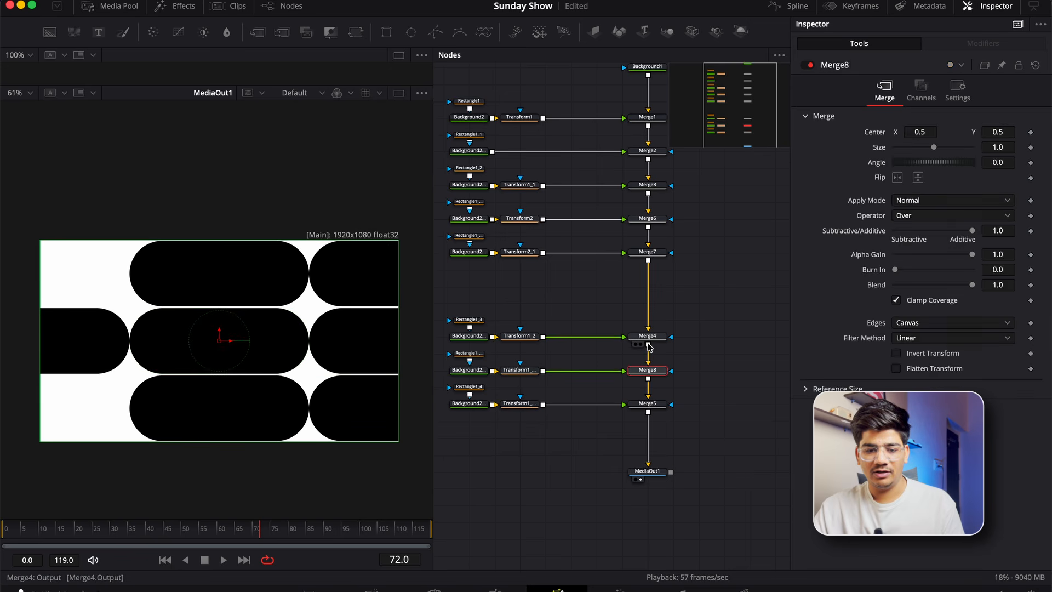
# - Set the Center X of the duplicated transform in the Merge8 row to 0
pyautogui.click(518, 370)
pyautogui.doubleClick(933, 132)
pyautogui.write('0')
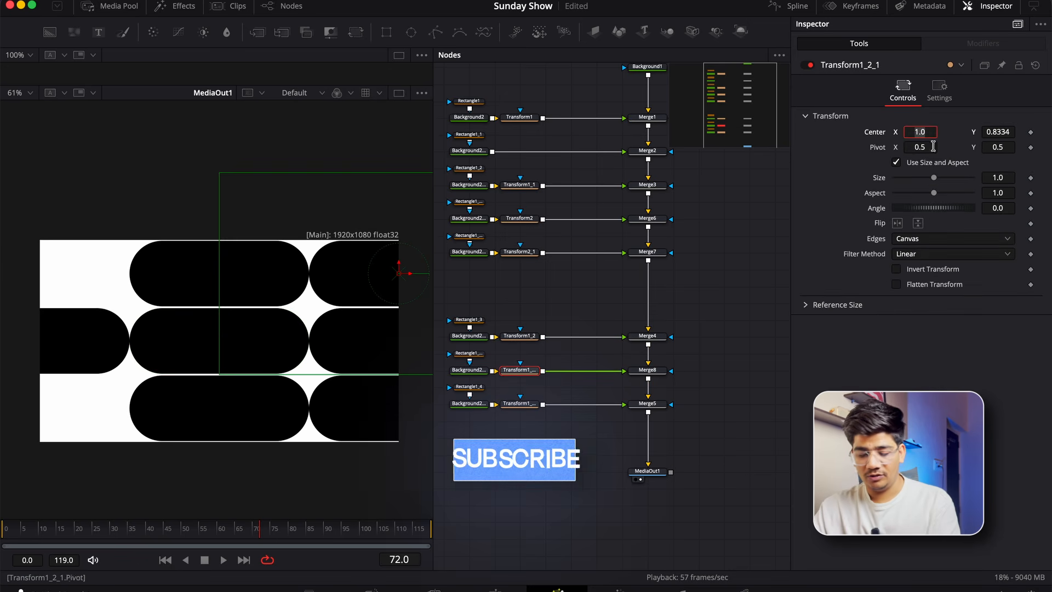
pyautogui.press('Return')
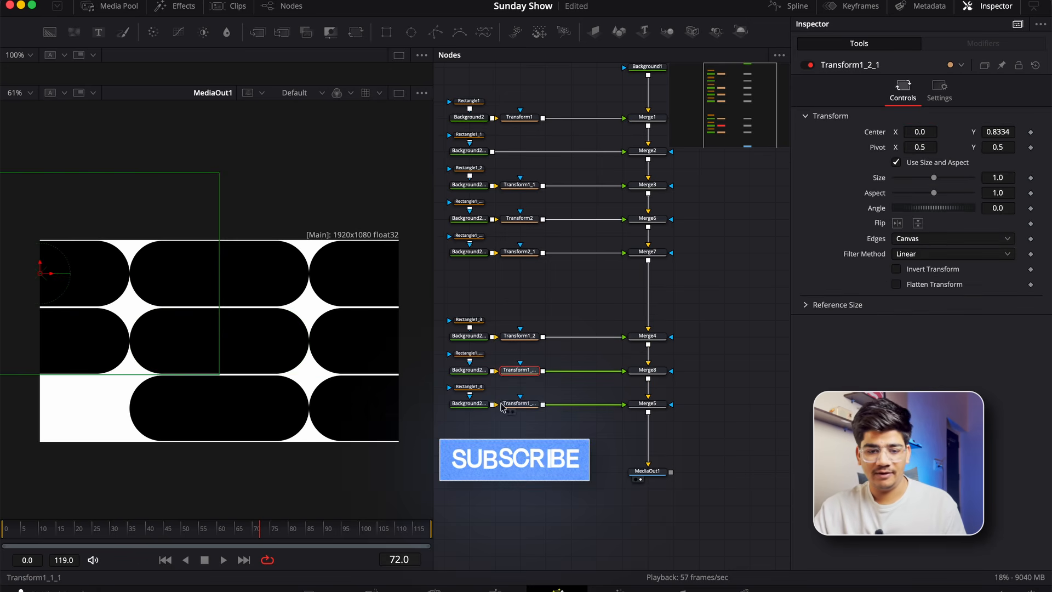
# - Duplicate the Rectangle1_4 row with its background and transform, and merge the copy in between Merge5 and MediaOut1
pyautogui.hotkey('ctrl', 'v')
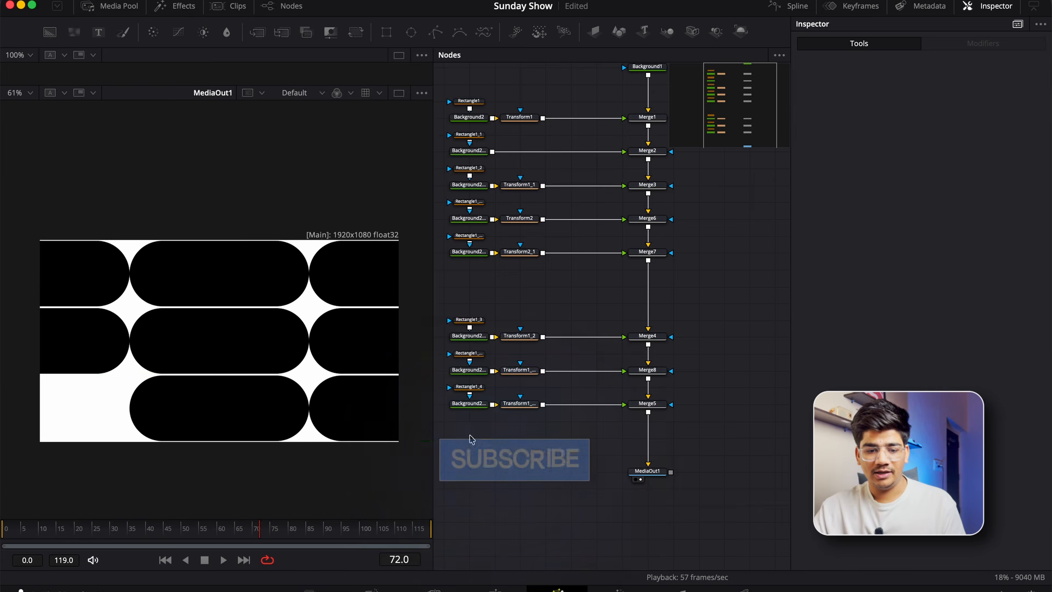
pyautogui.moveTo(485, 444); pyautogui.dragTo(656, 417)
pyautogui.press('super+z')
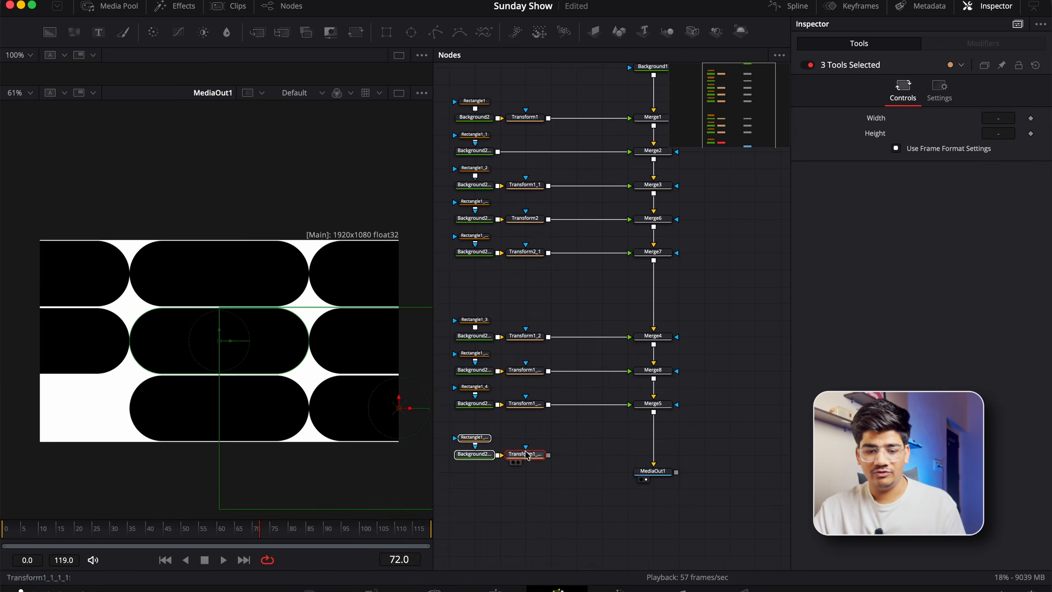
pyautogui.moveTo(549, 455); pyautogui.dragTo(654, 412)
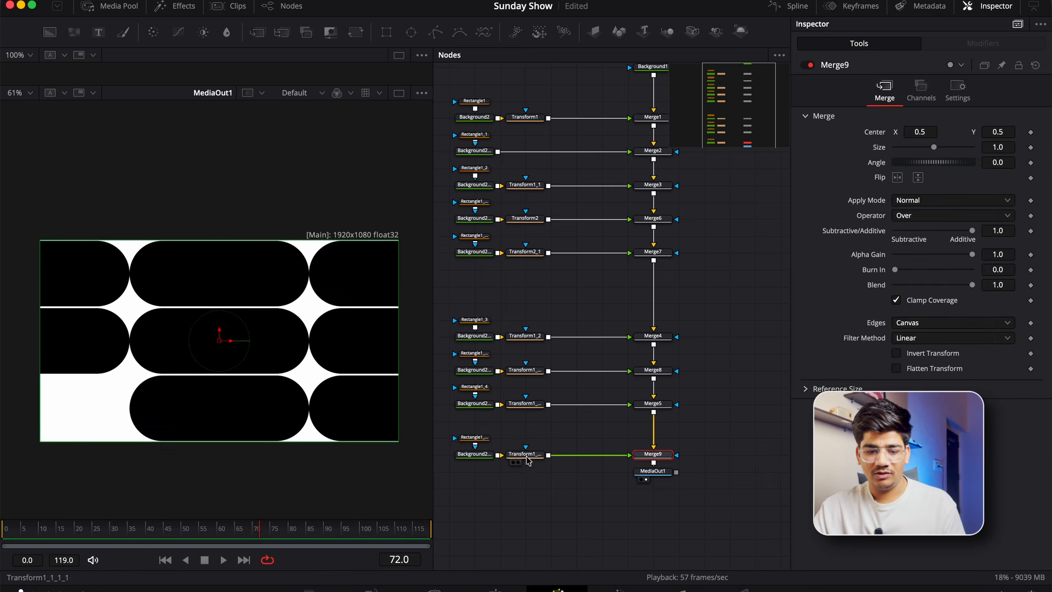
# - Set the Center X of the duplicated transform in the Merge9 row to 0
pyautogui.click(525, 455)
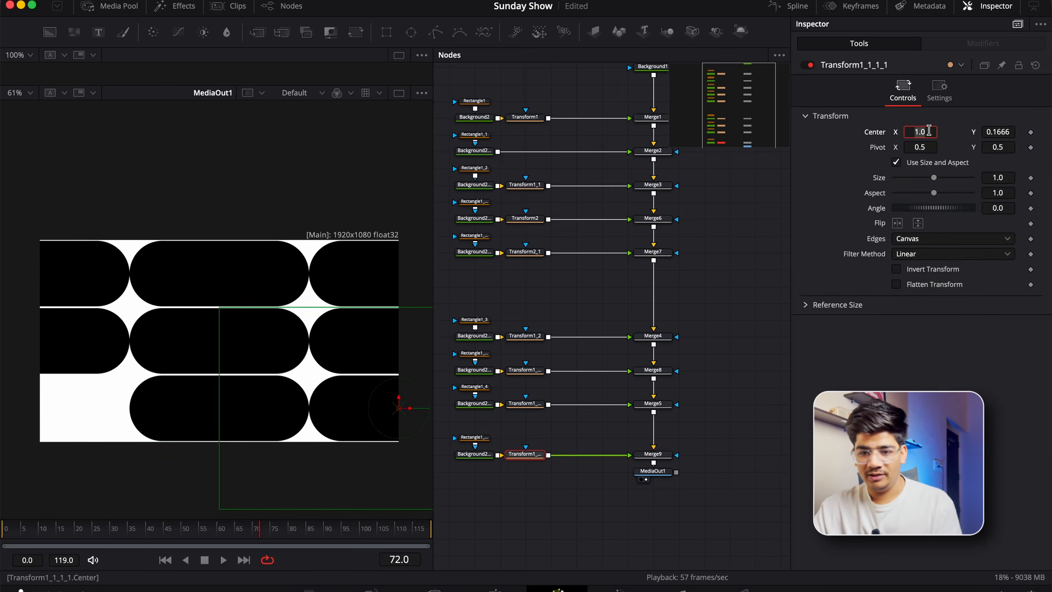
pyautogui.write('0')
pyautogui.press('Return')
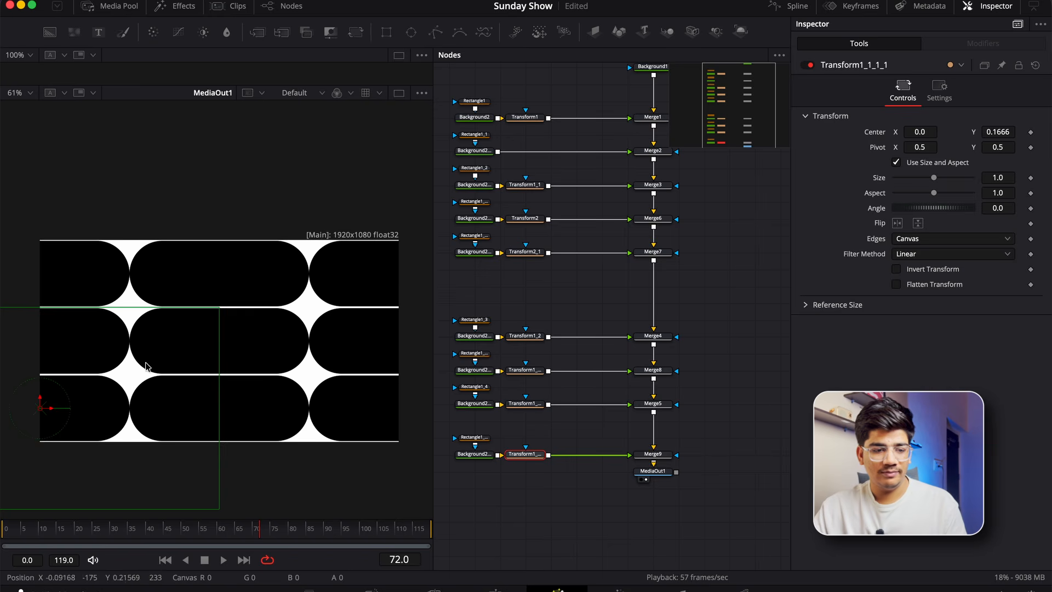
pyautogui.scroll(-2, 240, 370)
pyautogui.scroll(2, 240, 370)
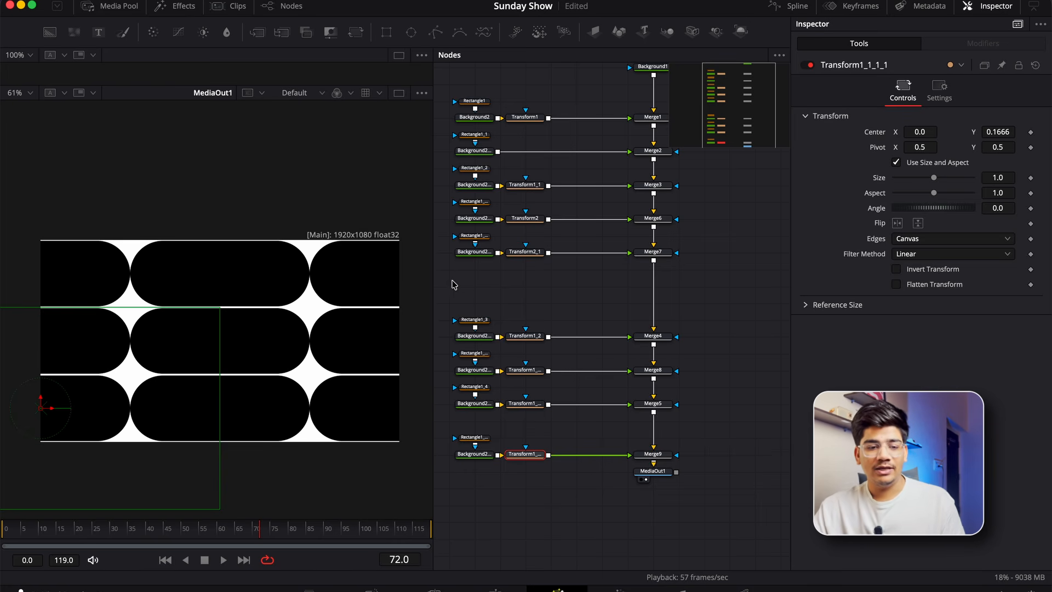
# - Select groups of transforms in the lower rows to check which pills in the frame they control
pyautogui.moveTo(450, 302); pyautogui.dragTo(581, 431)
pyautogui.moveTo(531, 305); pyautogui.dragTo(530, 444)
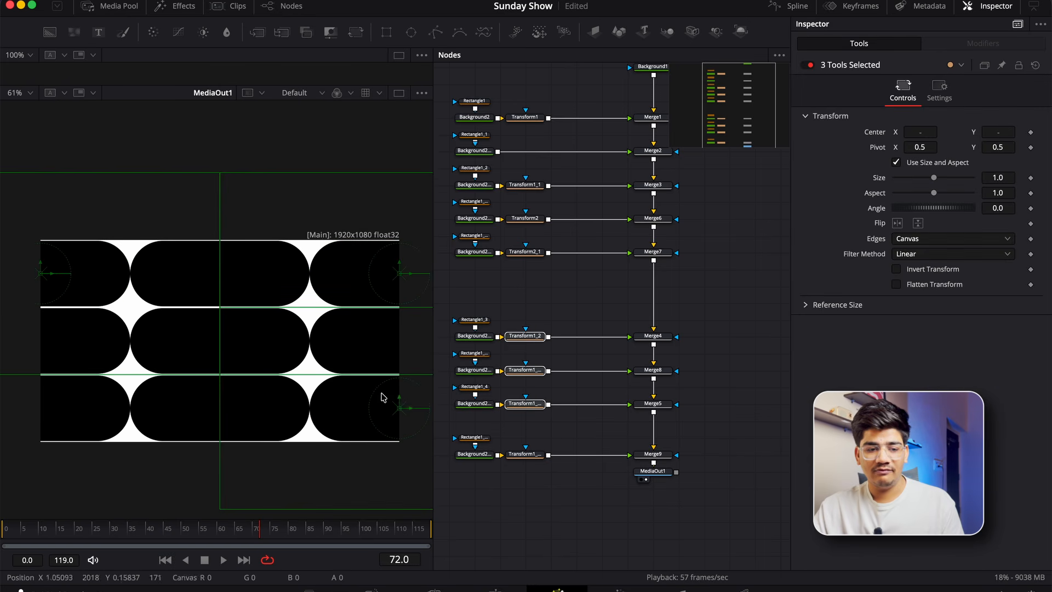
pyautogui.click(535, 477)
pyautogui.click(526, 455)
pyautogui.moveTo(558, 493); pyautogui.dragTo(511, 364)
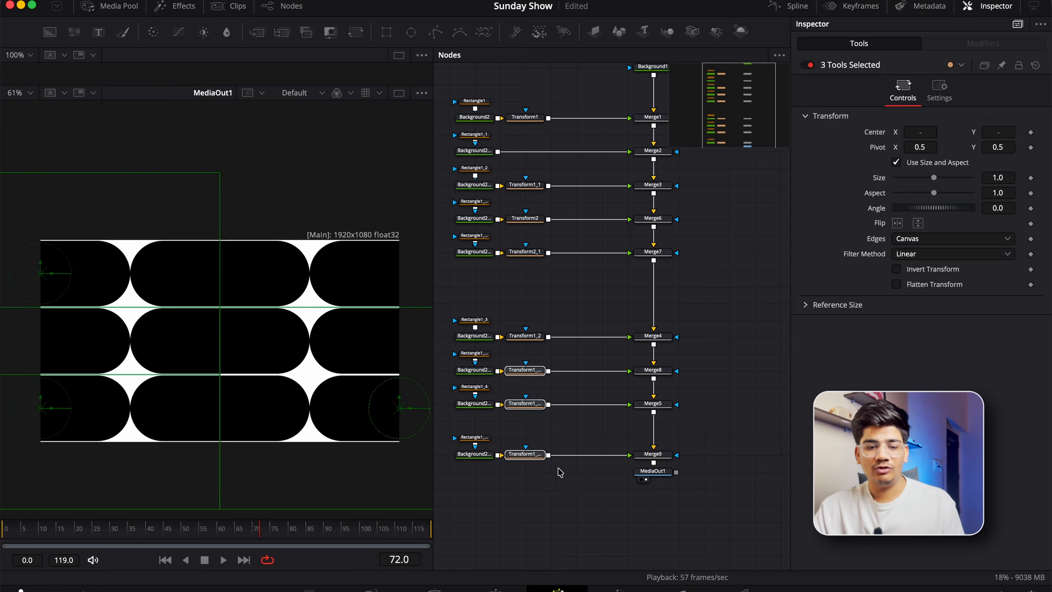
pyautogui.click(554, 486)
# - Temporarily disconnect and reconnect the transforms from their merges one by one to identify which row draws the bottom-centre pill
pyautogui.click(595, 456)
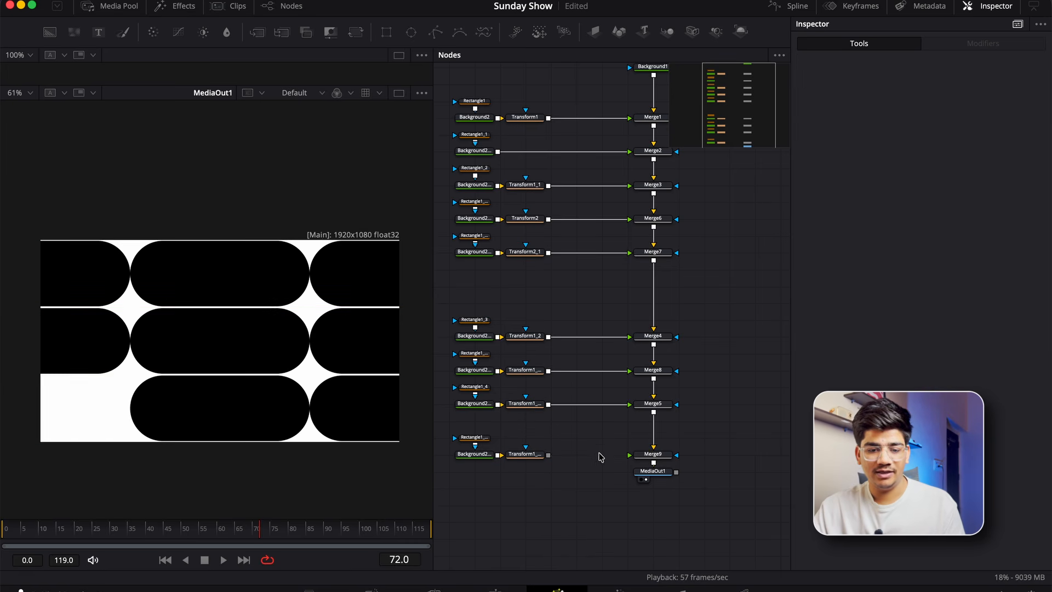
pyautogui.press('super+z')
pyautogui.click(610, 404)
pyautogui.press('super+z')
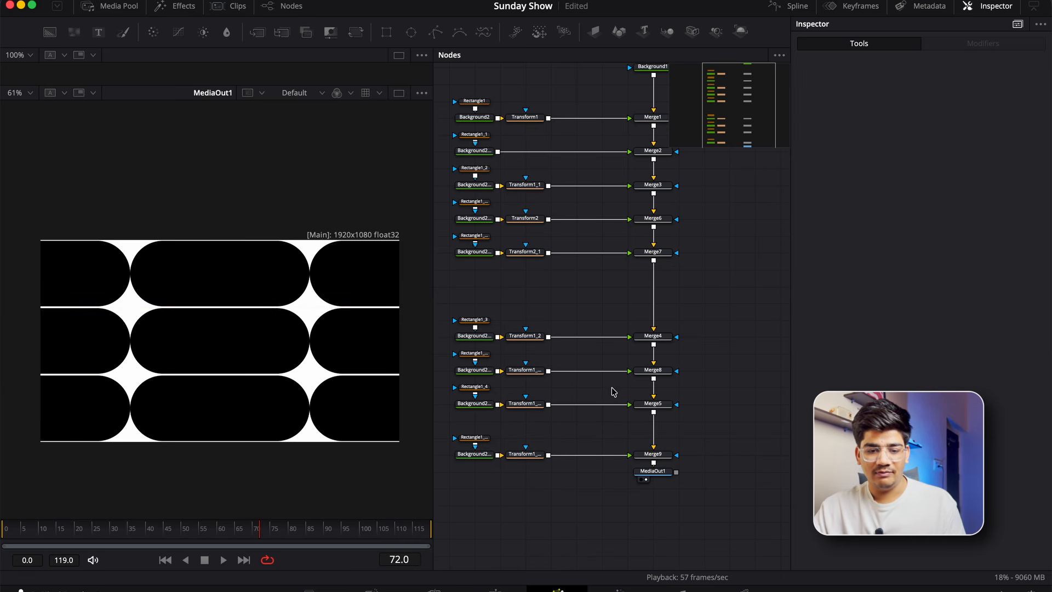
pyautogui.click(618, 372)
pyautogui.press('super+z')
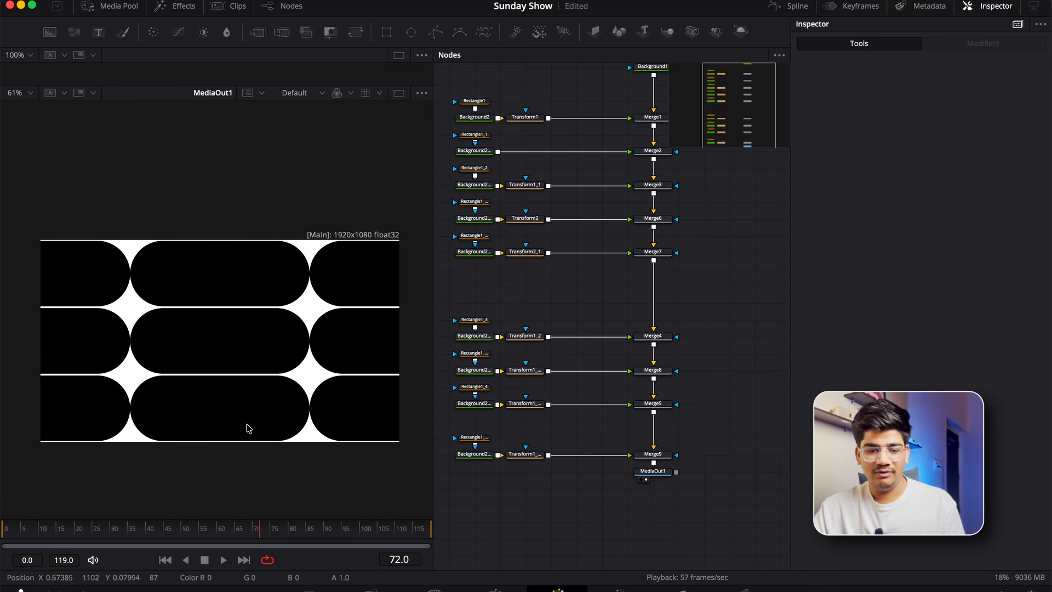
pyautogui.click(621, 338)
pyautogui.press('super+z')
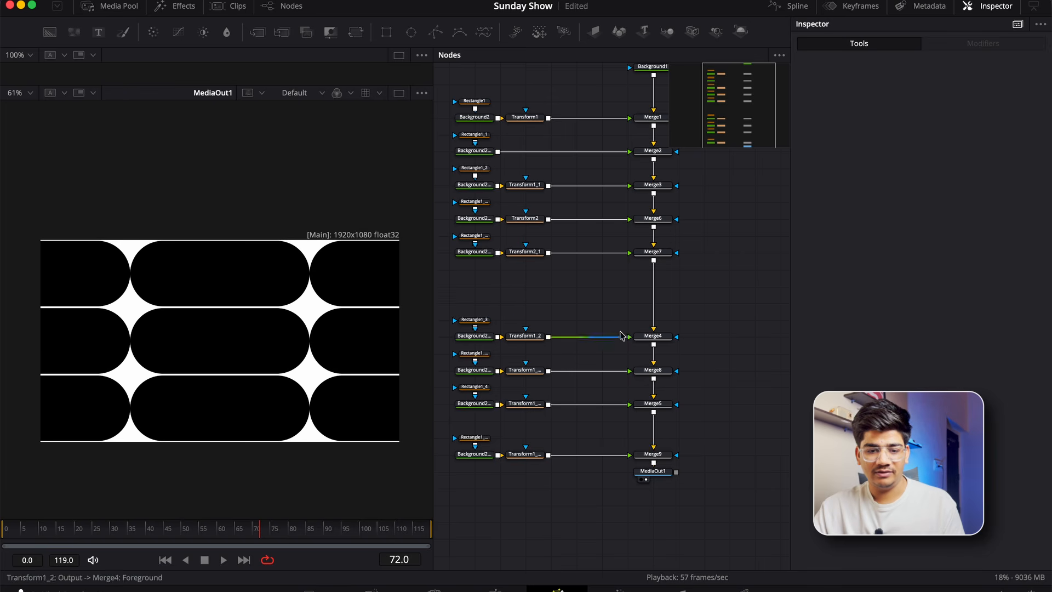
pyautogui.click(621, 253)
pyautogui.press('super+z')
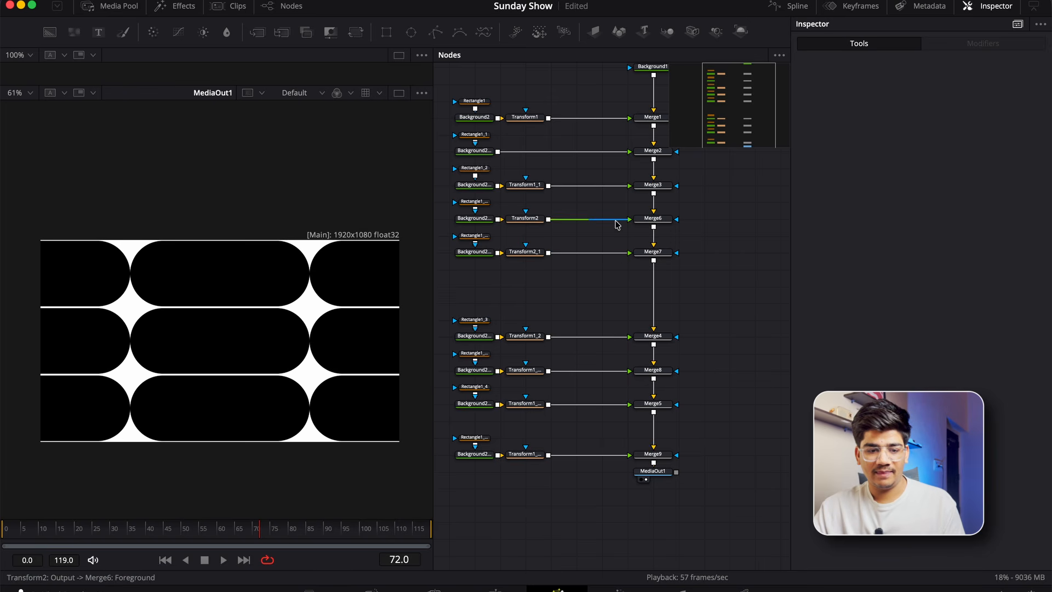
pyautogui.click(616, 220)
pyautogui.press('super+z')
pyautogui.click(612, 186)
pyautogui.press('super+z')
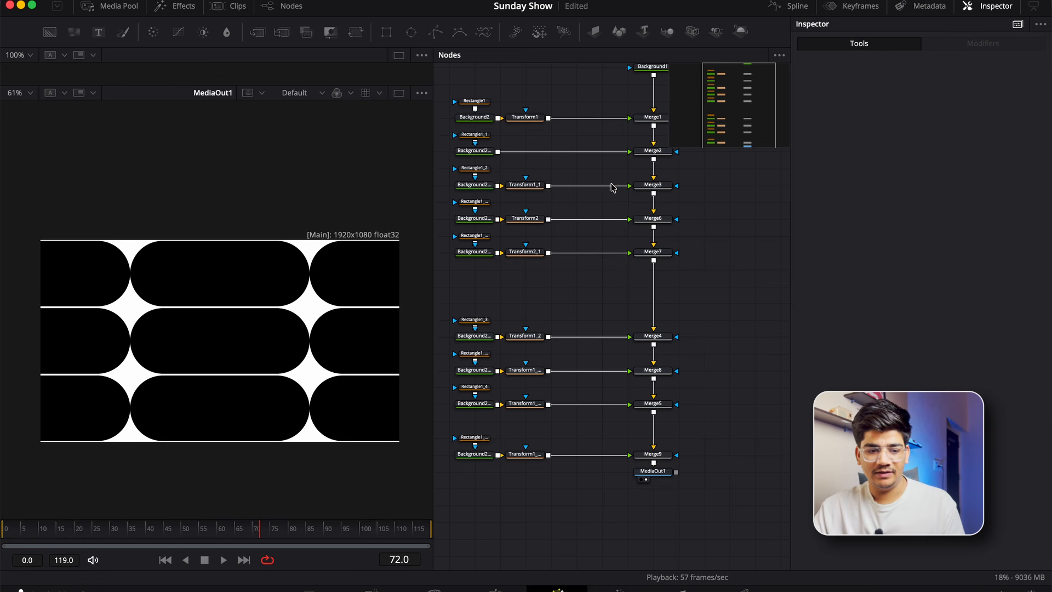
# - Move the Rectangle1_2 row with its background, Transform1_1 and Merge3 down between Merge5 and Merge9
pyautogui.moveTo(621, 201); pyautogui.dragTo(454, 164)
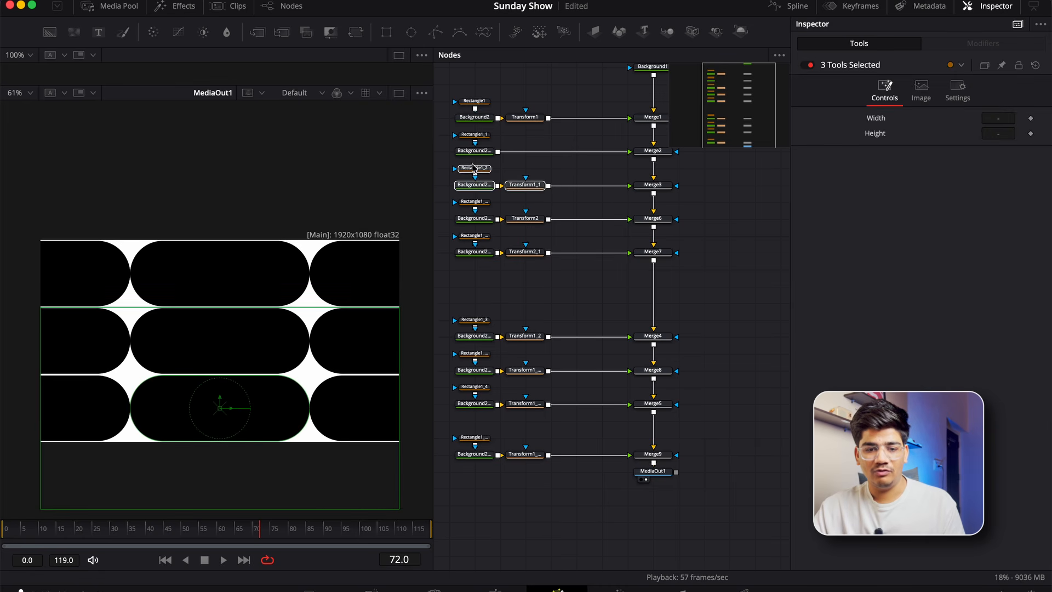
pyautogui.keyDown('super'); pyautogui.click(653, 187); pyautogui.keyUp('super')
pyautogui.moveTo(655, 189); pyautogui.dragTo(702, 436)
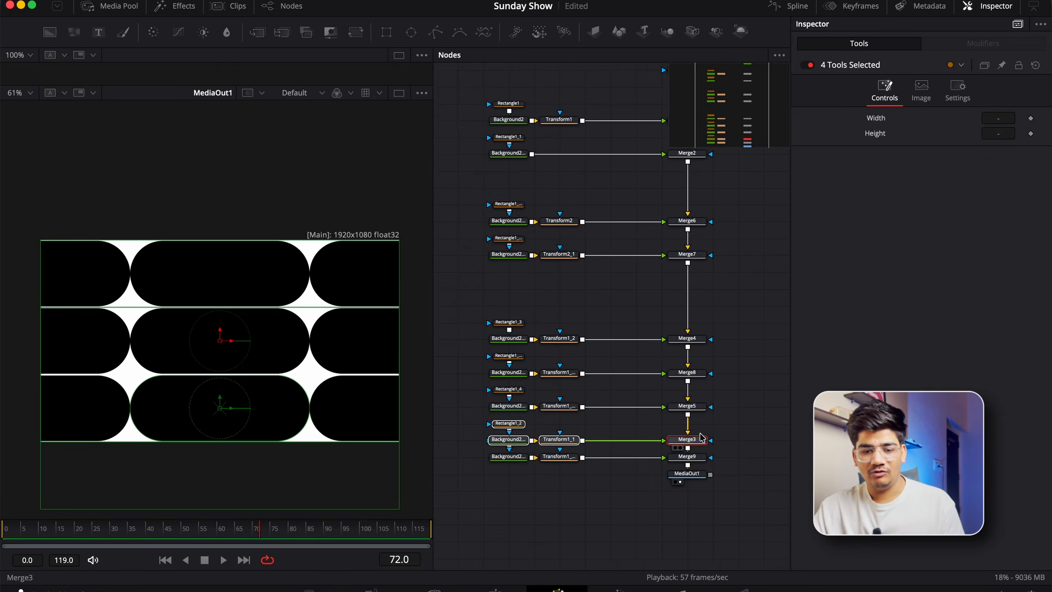
pyautogui.click(743, 416)
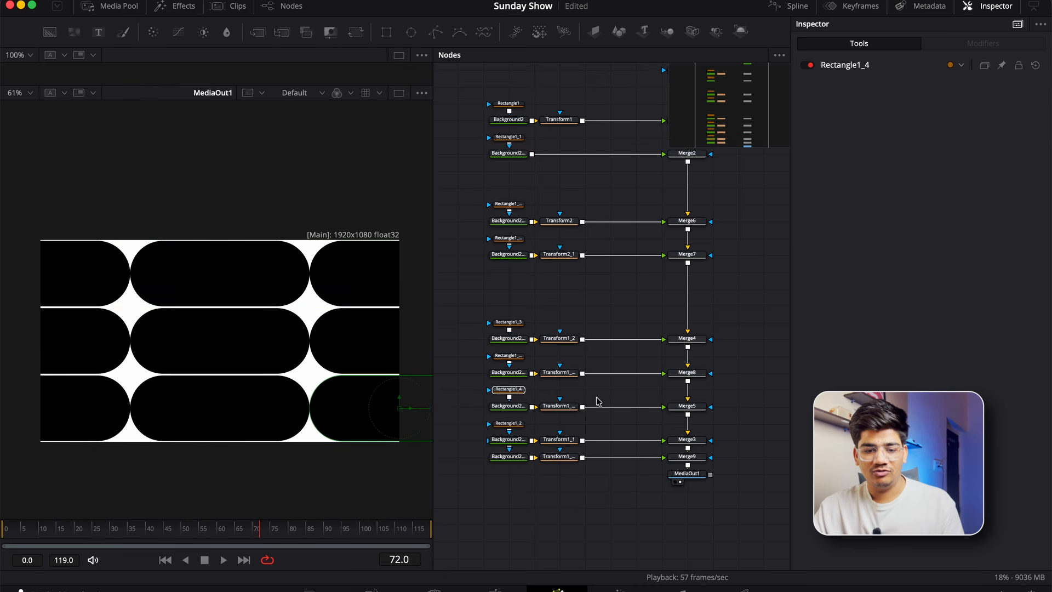
# - Try to offset the Center X of the transforms in the Merge5, Merge3 and Merge9 rows by half a pill width
pyautogui.moveTo(598, 398); pyautogui.dragTo(576, 490)
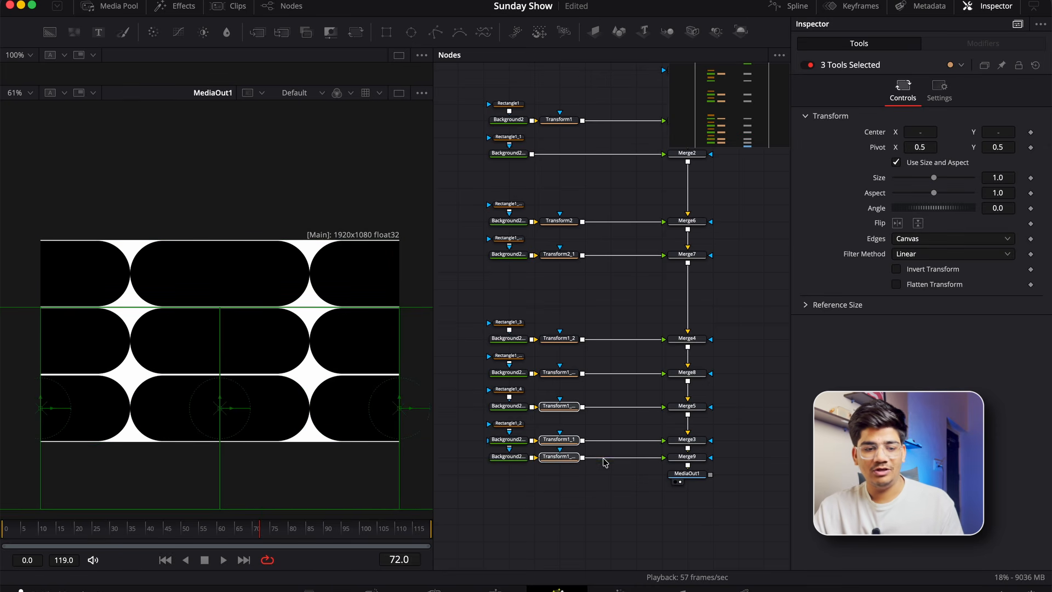
pyautogui.click(600, 496)
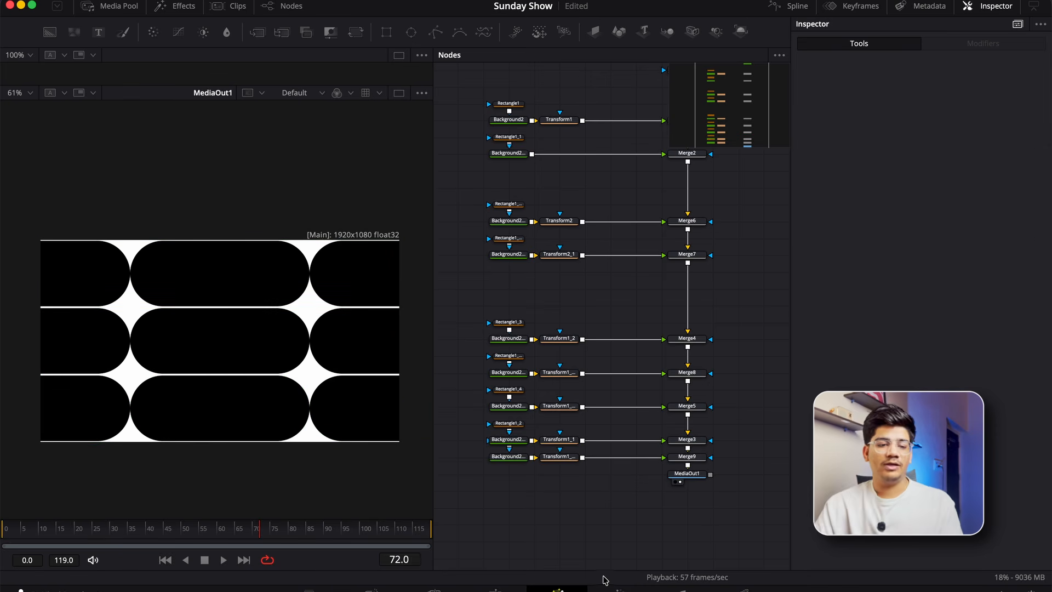
pyautogui.moveTo(616, 488); pyautogui.dragTo(562, 399)
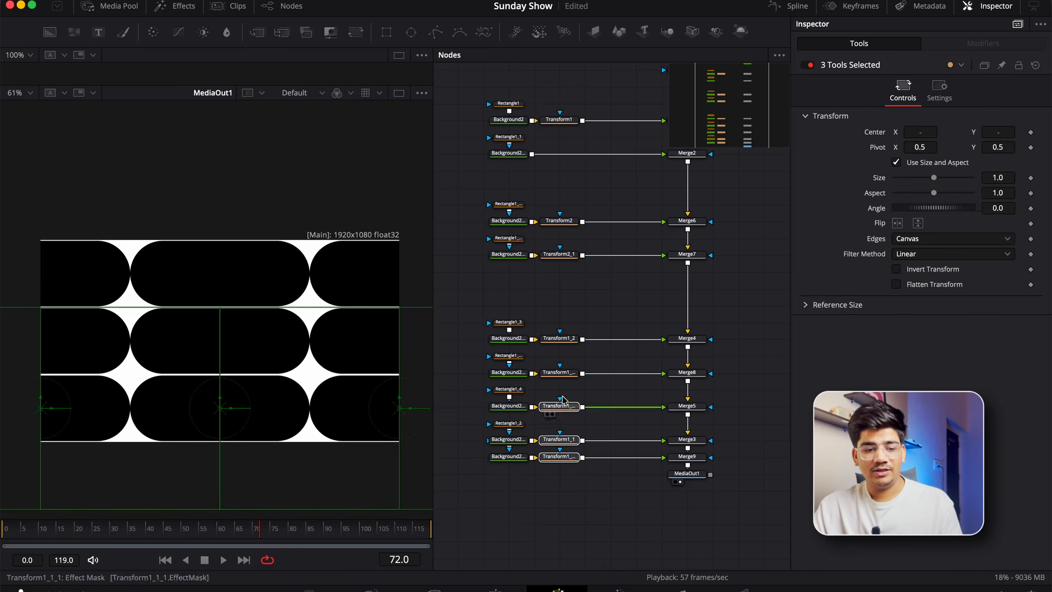
pyautogui.moveTo(917, 131); pyautogui.dragTo(948, 132)
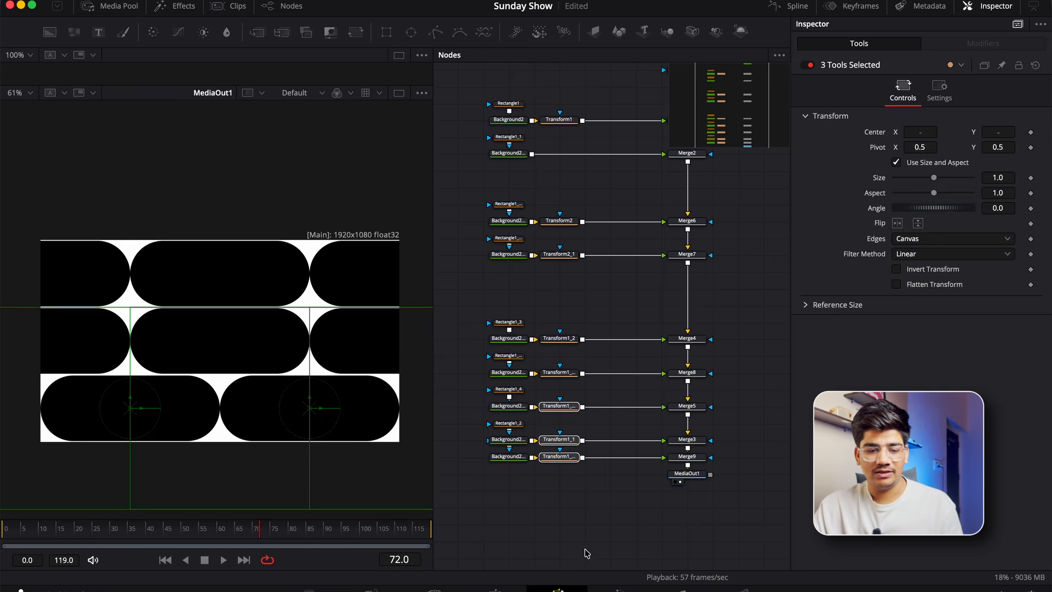
pyautogui.click(531, 505)
# - Examine the offset bottom row's pill edges against the frame borders, then undo the offset
pyautogui.scroll(10, 406, 410)
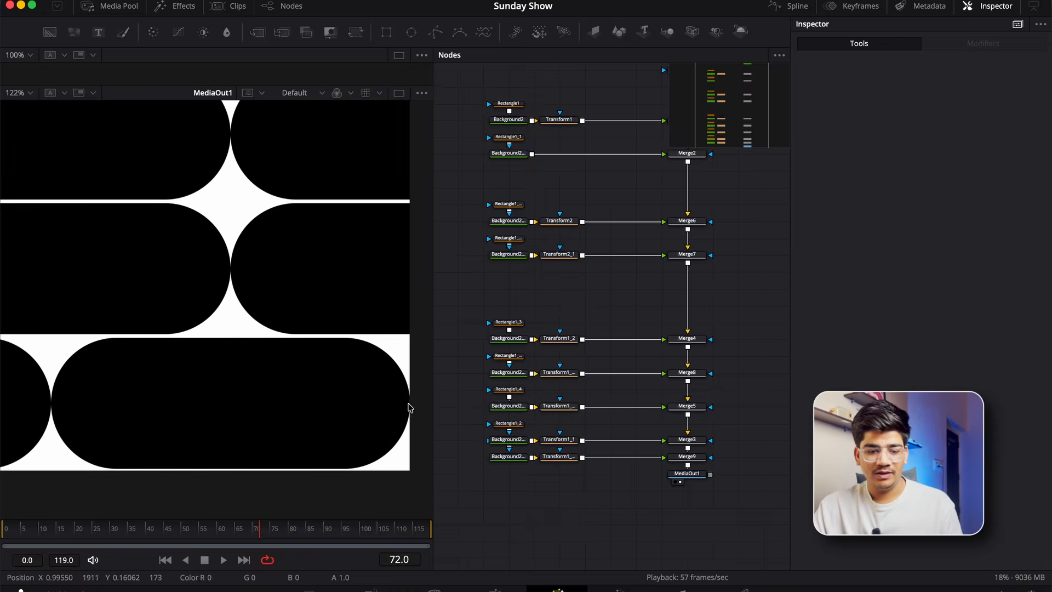
pyautogui.scroll(-7, 415, 409)
pyautogui.scroll(-2, 409, 408)
pyautogui.hscroll(-10, 272, 406)
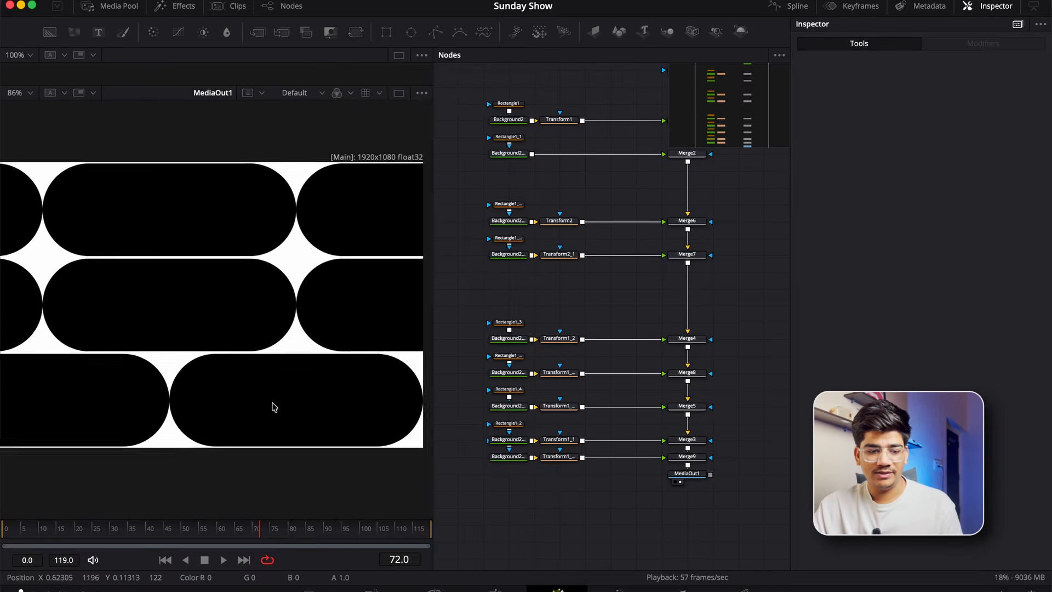
pyautogui.scroll(5, 172, 361)
pyautogui.scroll(-8, 234, 345)
pyautogui.scroll(2, 343, 351)
pyautogui.moveTo(338, 356); pyautogui.dragTo(148, 343)
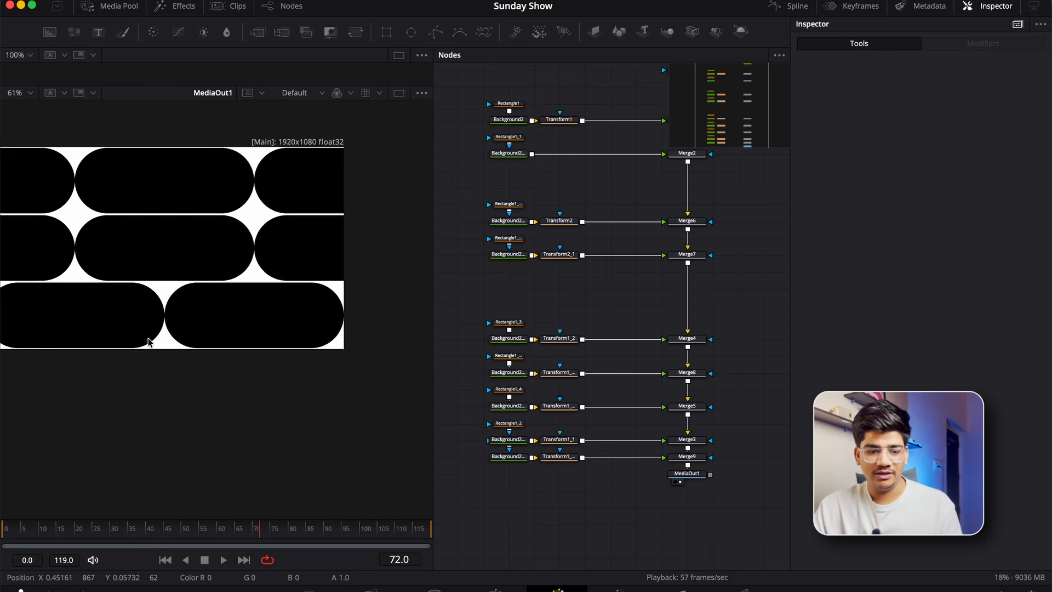
pyautogui.scroll(-2, 173, 362)
pyautogui.moveTo(185, 371); pyautogui.dragTo(267, 360)
pyautogui.scroll(2, 280, 364)
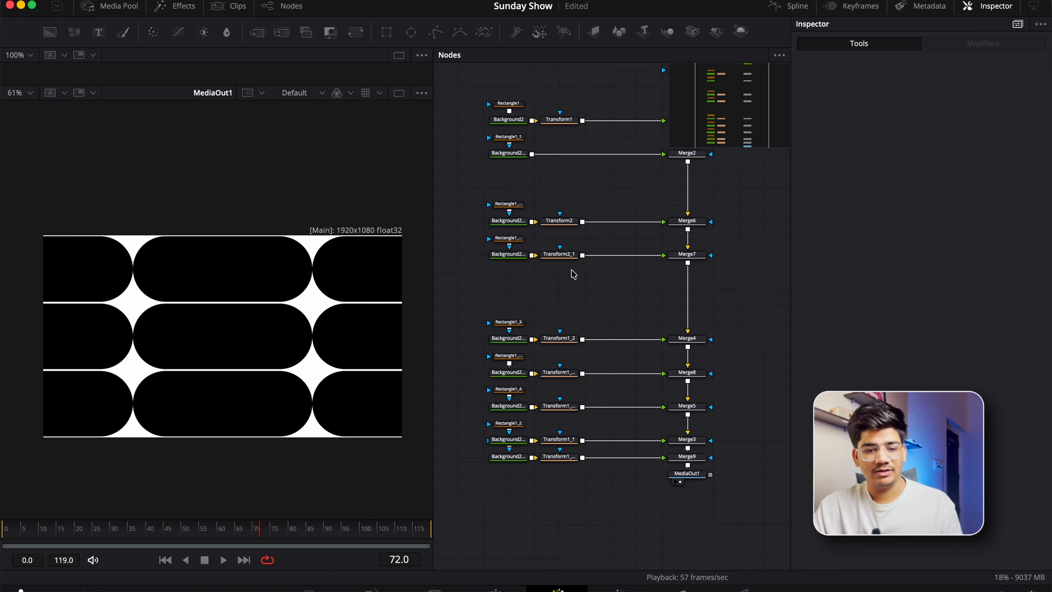
pyautogui.moveTo(614, 308); pyautogui.dragTo(490, 204)
pyautogui.moveTo(563, 258); pyautogui.dragTo(623, 192)
pyautogui.moveTo(548, 182); pyautogui.dragTo(583, 249)
pyautogui.click(588, 257)
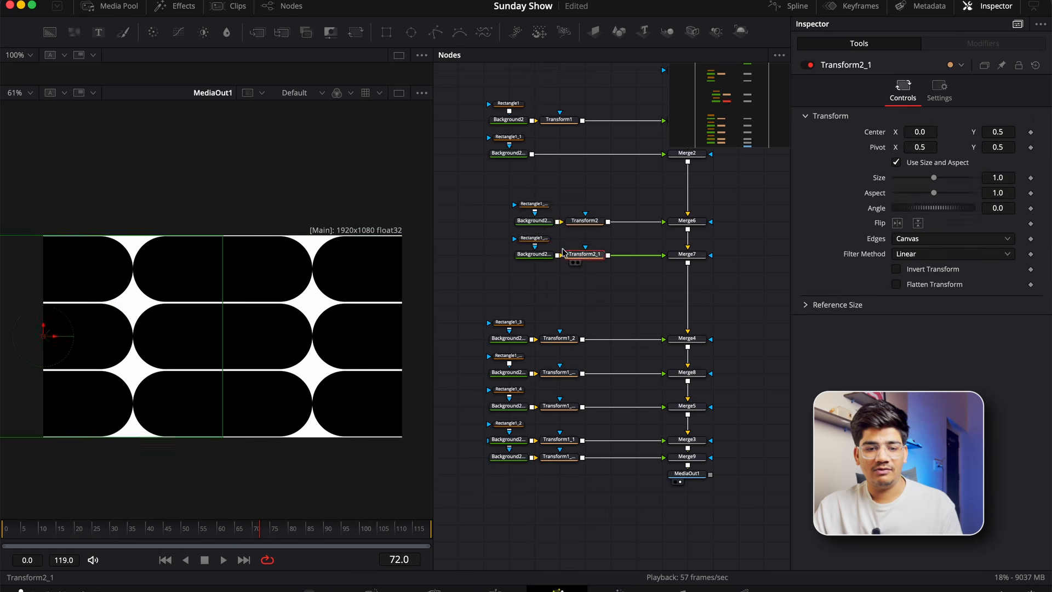
pyautogui.moveTo(508, 184); pyautogui.dragTo(592, 274)
pyautogui.click(584, 256)
pyautogui.keyDown('super'); pyautogui.click(529, 256); pyautogui.keyUp('super')
pyautogui.moveTo(510, 171); pyautogui.dragTo(570, 264)
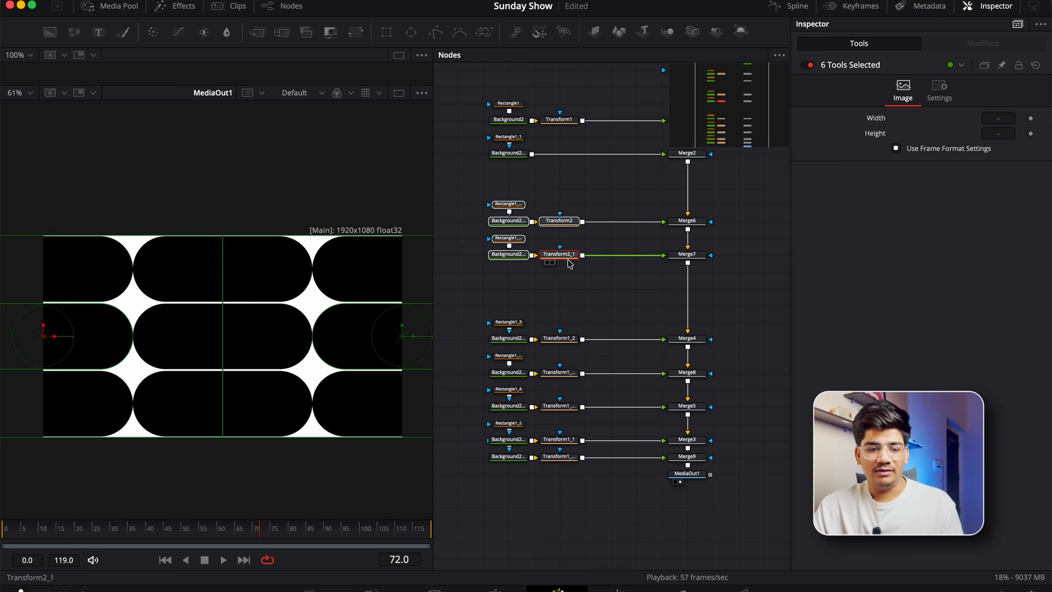
# - Insert a Transform after the background in the Merge2 row, and offset the Center X of Transform3, Transform2 and Transform2_1 by +0.25
pyautogui.click(508, 153)
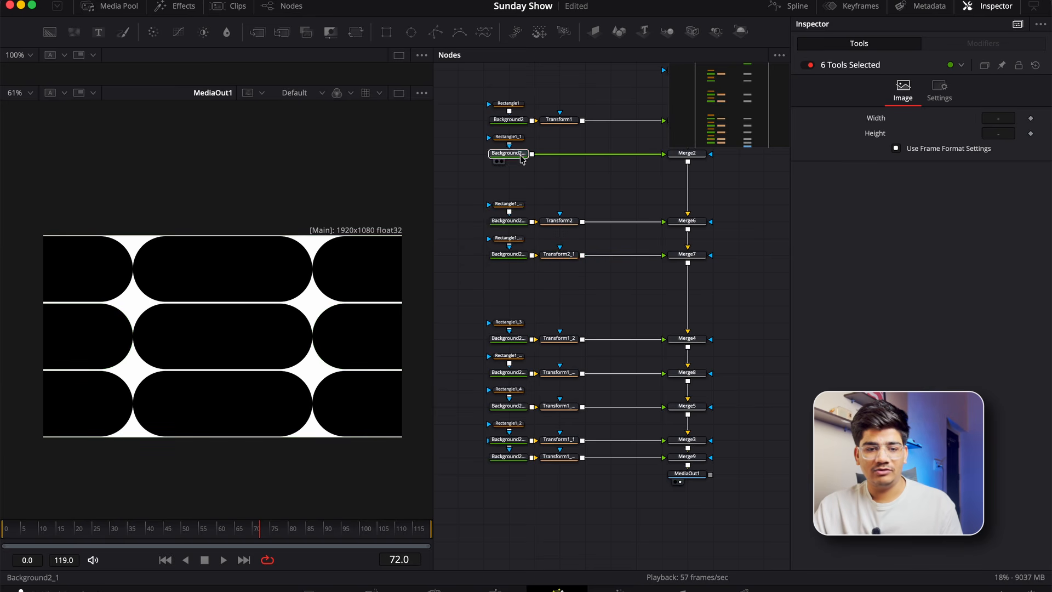
pyautogui.click(354, 31)
pyautogui.moveTo(601, 142); pyautogui.dragTo(572, 268)
pyautogui.moveTo(915, 127); pyautogui.dragTo(959, 127)
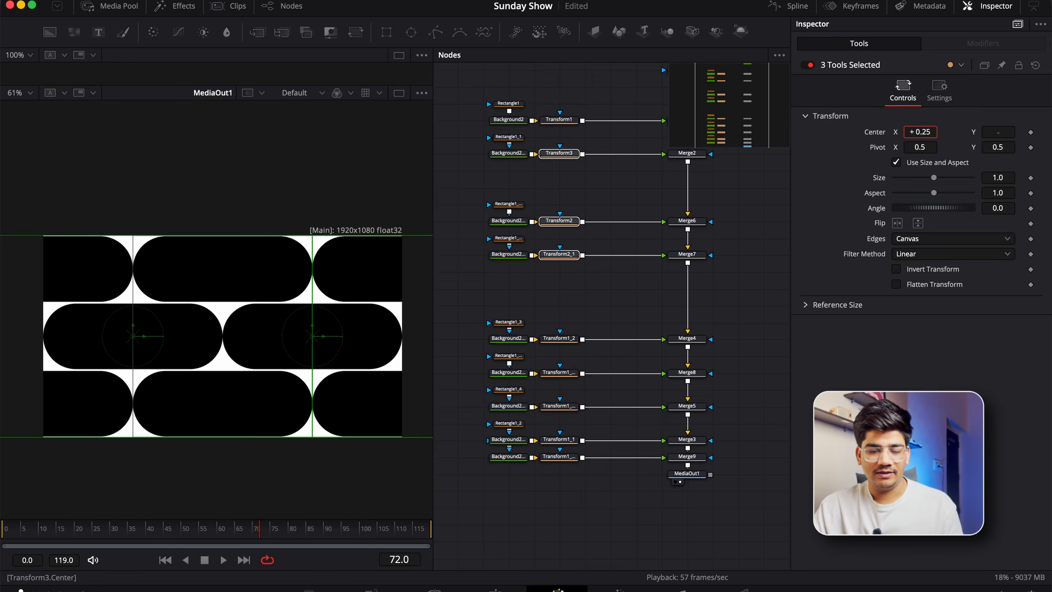
# - Examine how the middle row's pills meet each other and the frame's side edges
pyautogui.scroll(5, 373, 315)
pyautogui.moveTo(373, 315); pyautogui.dragTo(119, 216)
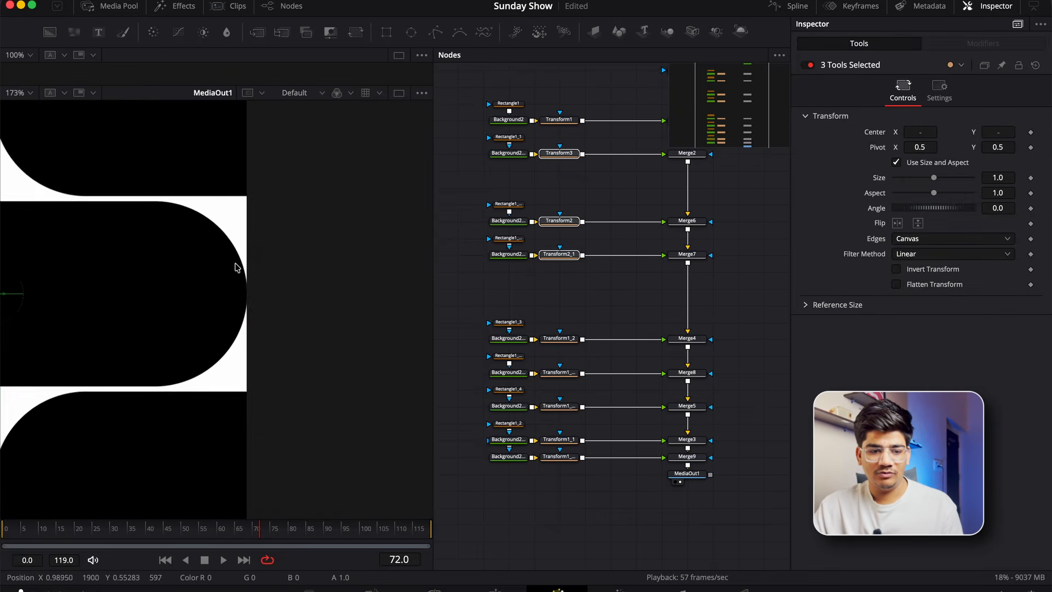
pyautogui.scroll(2, 236, 267)
pyautogui.moveTo(244, 268); pyautogui.dragTo(539, 255)
pyautogui.scroll(-3, 330, 285)
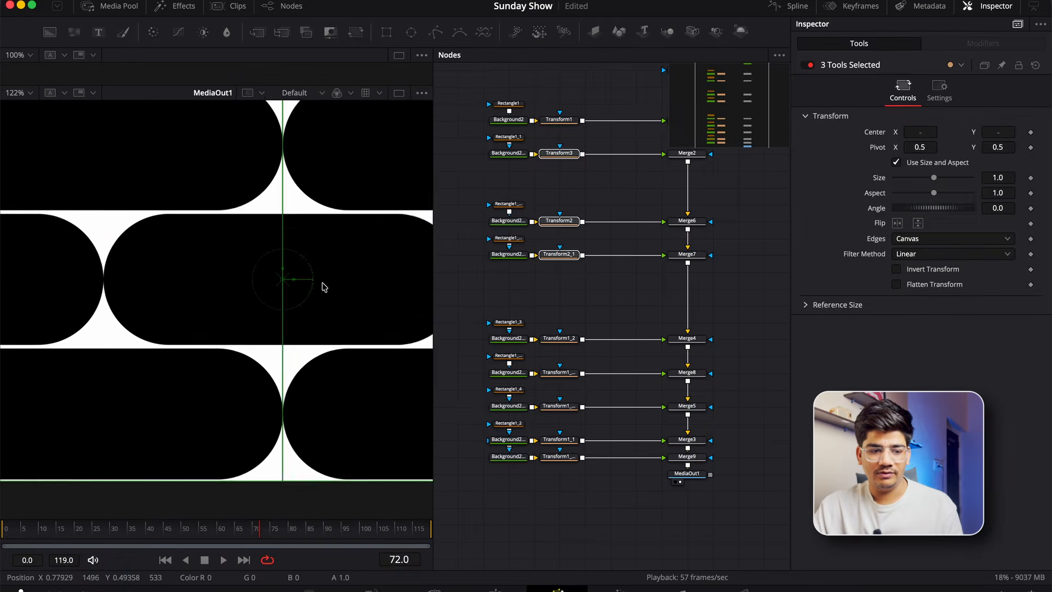
pyautogui.moveTo(388, 274); pyautogui.dragTo(455, 274)
pyautogui.scroll(4, 186, 274)
pyautogui.scroll(-5, 176, 272)
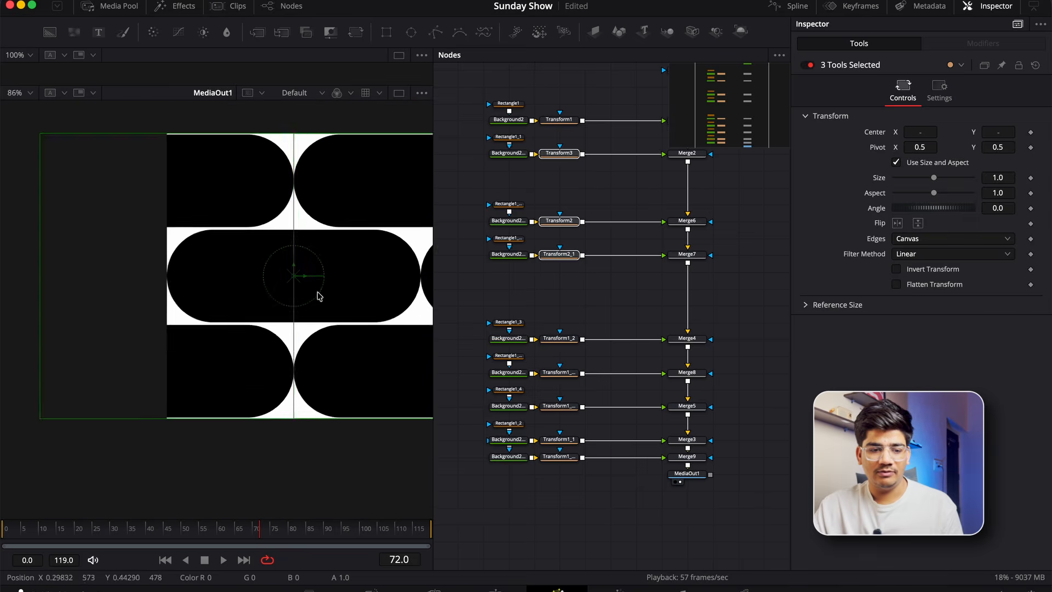
pyautogui.scroll(-4, 163, 293)
pyautogui.scroll(4, 141, 293)
pyautogui.scroll(-5, 248, 291)
pyautogui.moveTo(326, 315); pyautogui.dragTo(252, 321)
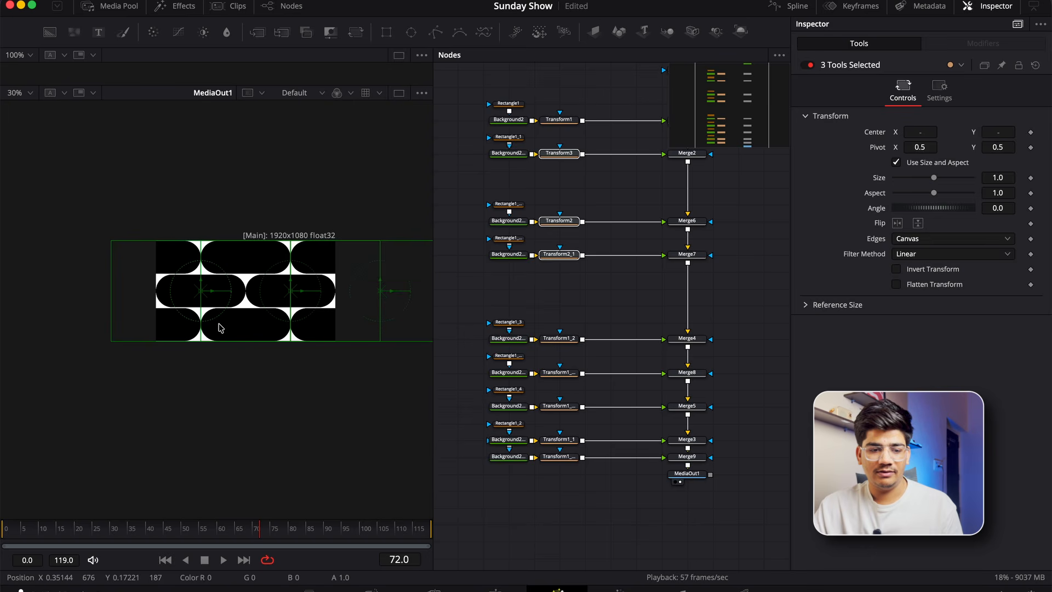
pyautogui.click(495, 486)
pyautogui.scroll(4, 212, 252)
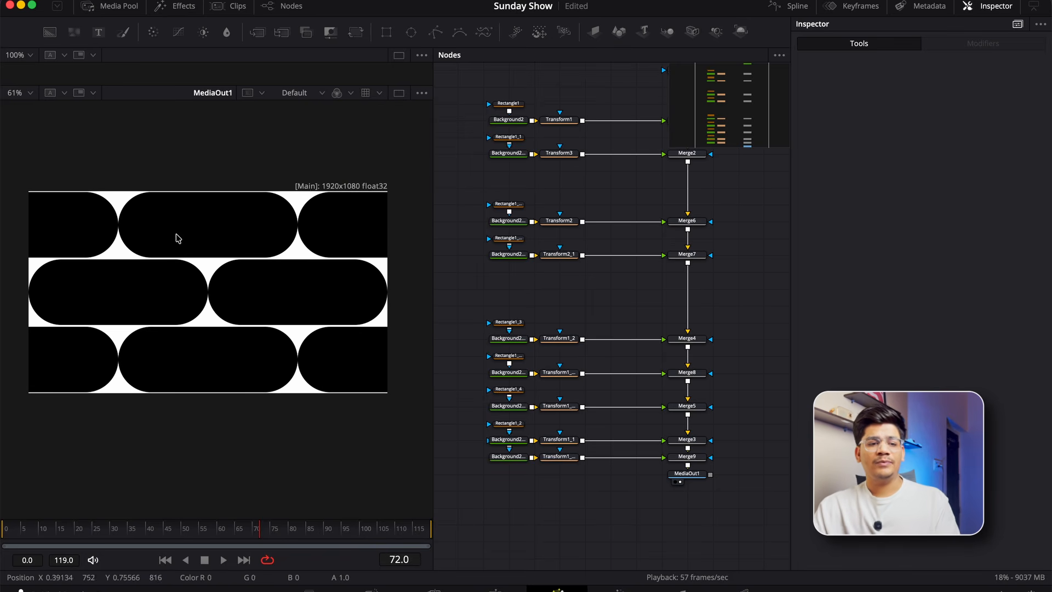
pyautogui.moveTo(545, 256); pyautogui.dragTo(584, 260)
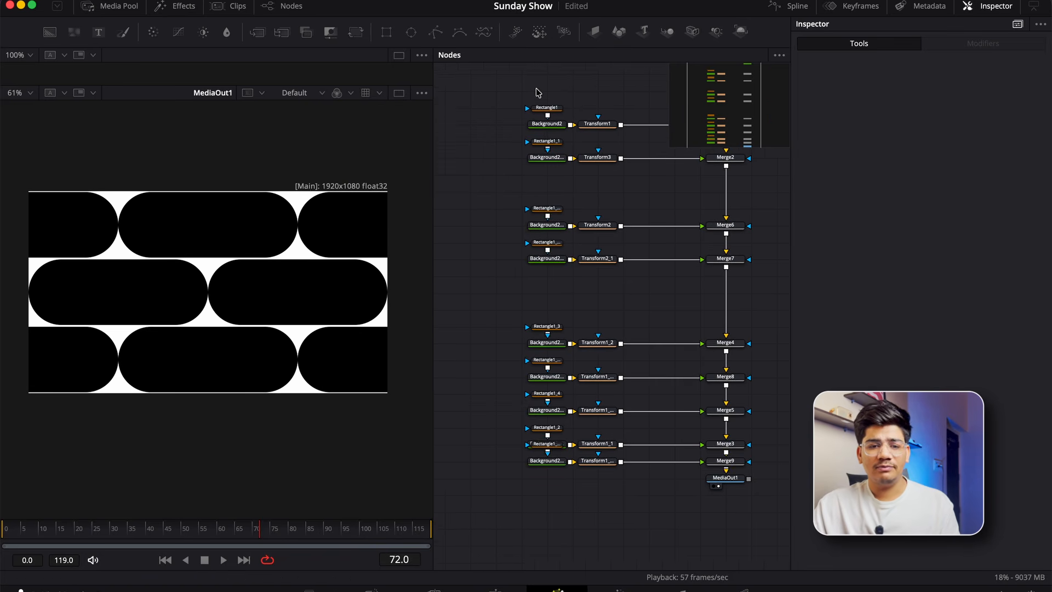
pyautogui.click(547, 109)
pyautogui.keyDown('ctrl'); pyautogui.click(546, 142); pyautogui.keyUp('ctrl')
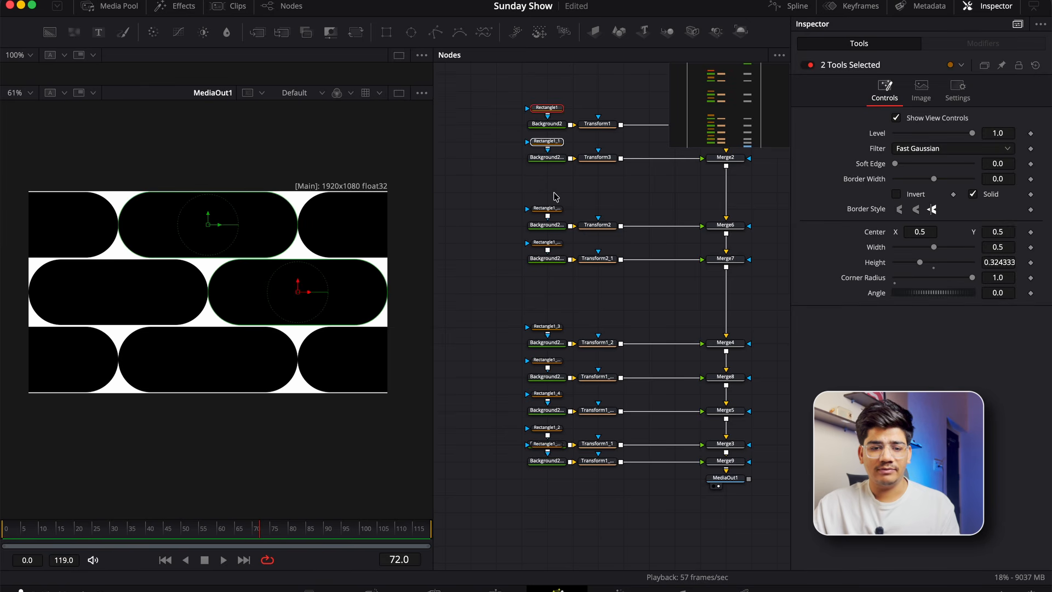
pyautogui.keyDown('ctrl'); pyautogui.click(554, 210); pyautogui.keyUp('ctrl')
pyautogui.keyDown('ctrl'); pyautogui.click(553, 244); pyautogui.keyUp('ctrl')
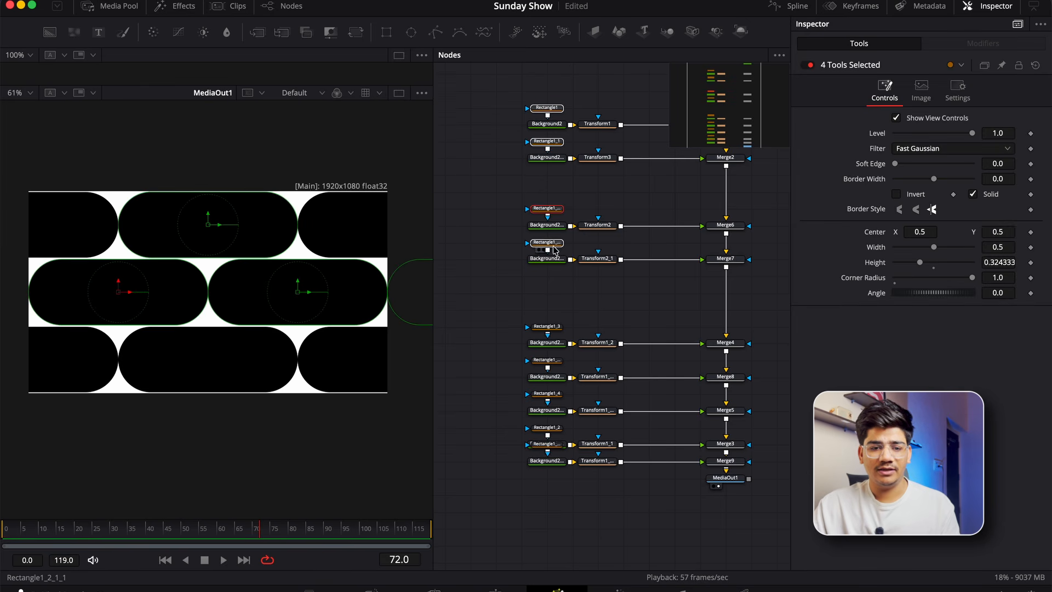
pyautogui.keyDown('ctrl'); pyautogui.click(548, 326); pyautogui.keyUp('ctrl')
pyautogui.keyDown('ctrl'); pyautogui.click(548, 361); pyautogui.keyUp('ctrl')
pyautogui.keyDown('ctrl'); pyautogui.click(547, 393); pyautogui.keyUp('ctrl')
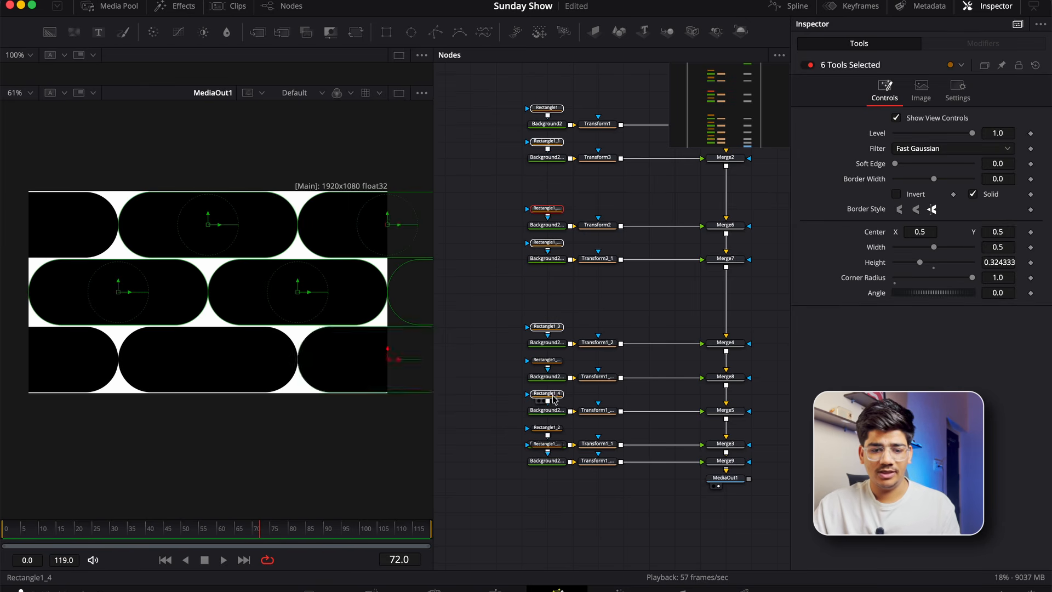
pyautogui.keyDown('ctrl'); pyautogui.click(546, 430); pyautogui.keyUp('ctrl')
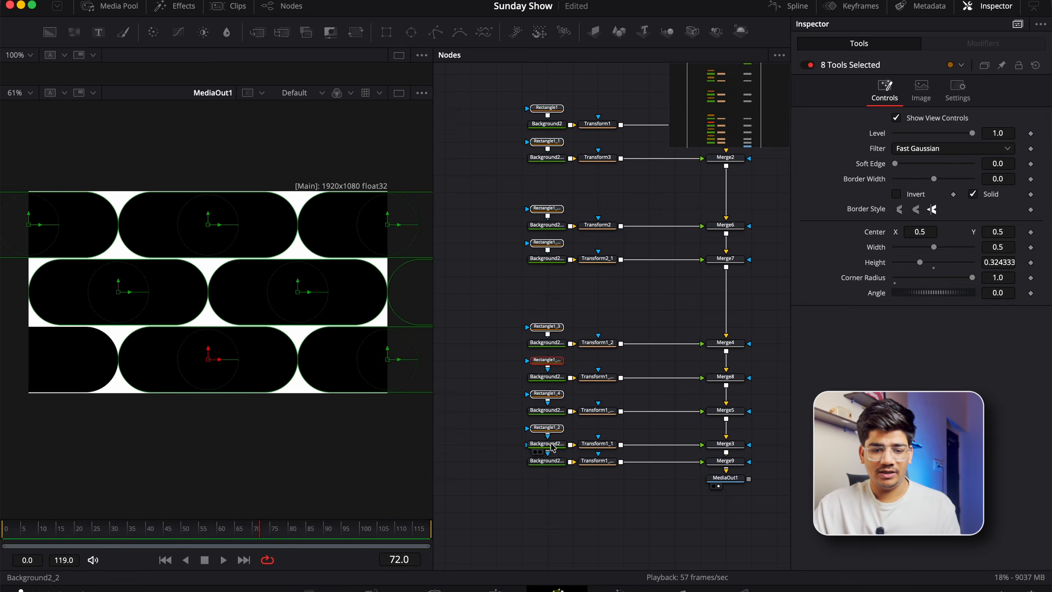
# - Move Background2_2 with its Rectangle1_2 mask clear of the column, and place the overlapped Rectangle1_4_1 node below the Merge9 row's background
pyautogui.moveTo(541, 449); pyautogui.dragTo(496, 411)
pyautogui.click(546, 427)
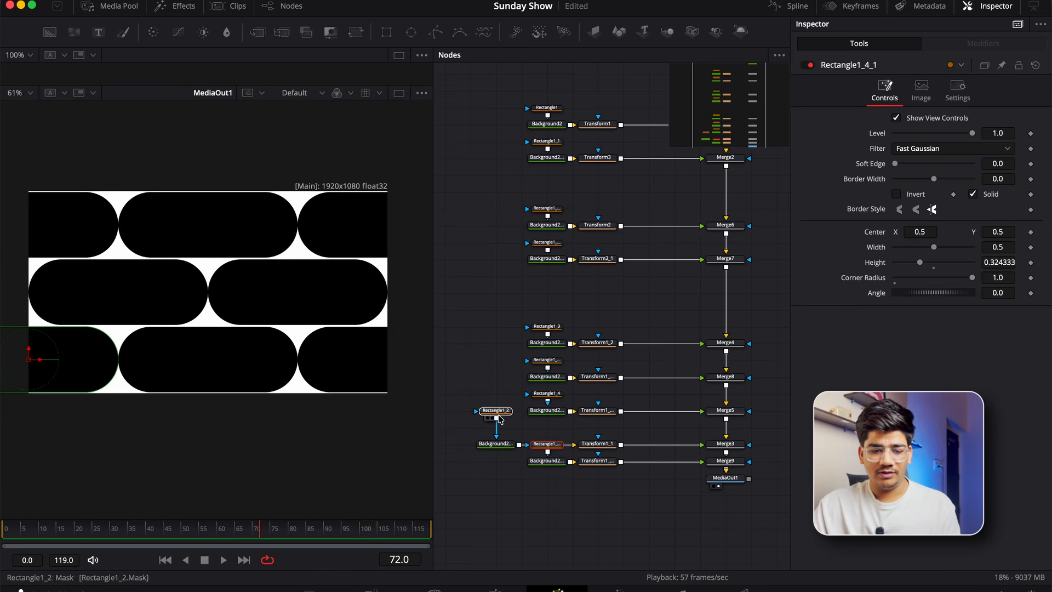
pyautogui.moveTo(546, 445); pyautogui.dragTo(550, 486)
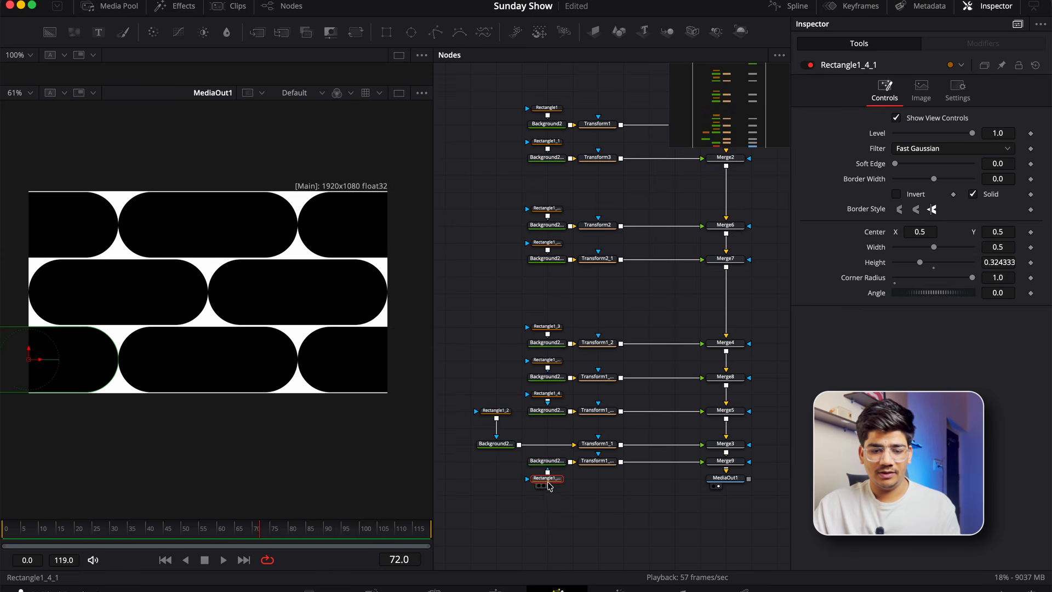
# - Set the Border Width of all nine pill rectangle masks together to -0.004
pyautogui.keyDown('ctrl'); pyautogui.click(506, 412); pyautogui.keyUp('ctrl')
pyautogui.moveTo(559, 406); pyautogui.dragTo(548, 328)
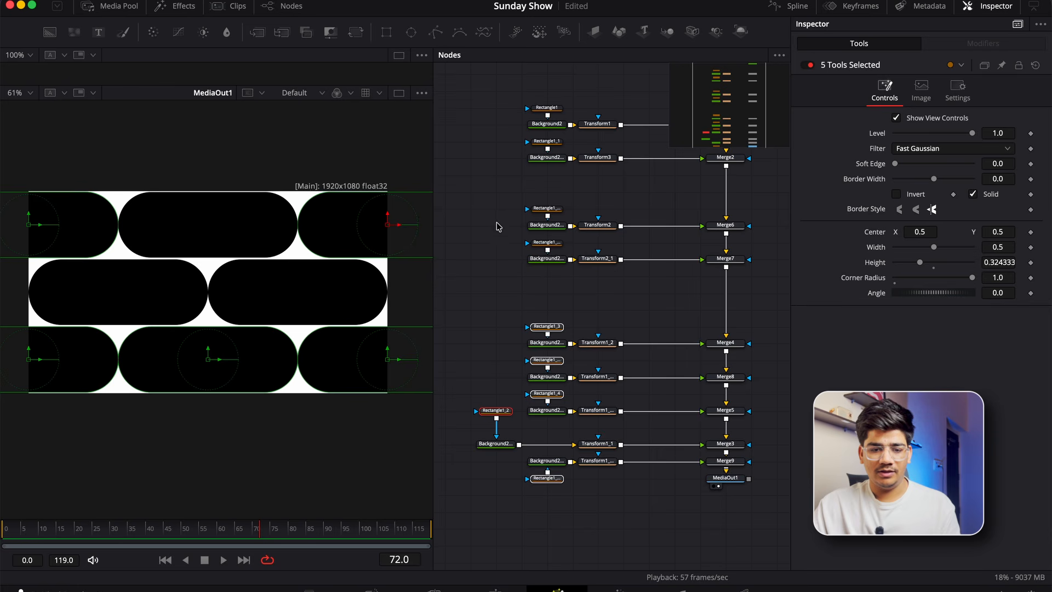
pyautogui.moveTo(541, 245); pyautogui.dragTo(527, 205)
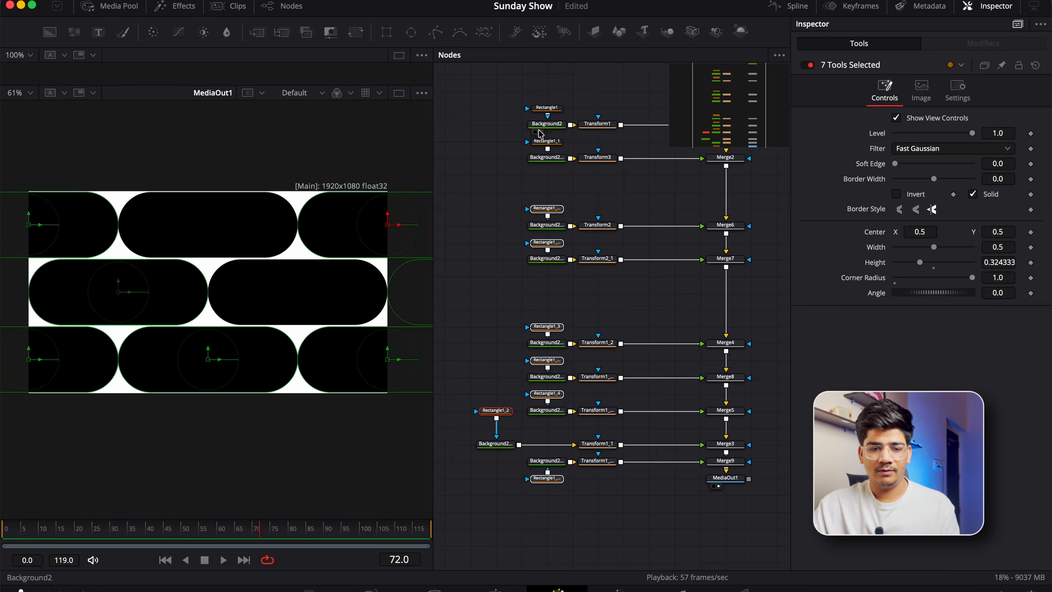
pyautogui.keyDown('ctrl'); pyautogui.click(540, 142); pyautogui.keyUp('ctrl')
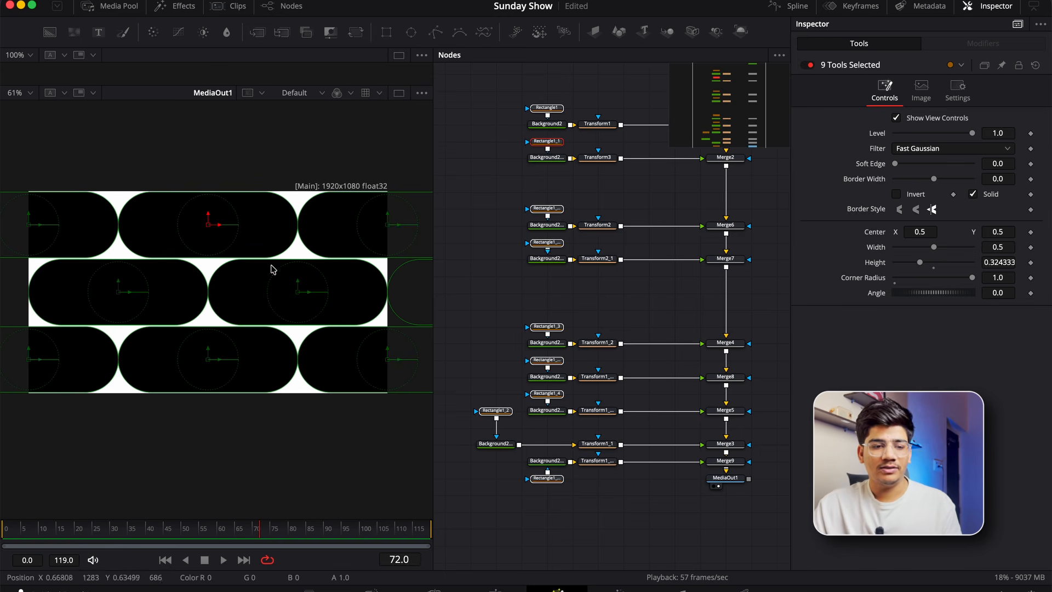
pyautogui.scroll(4, 301, 241)
pyautogui.hscroll(-2, 157, 252)
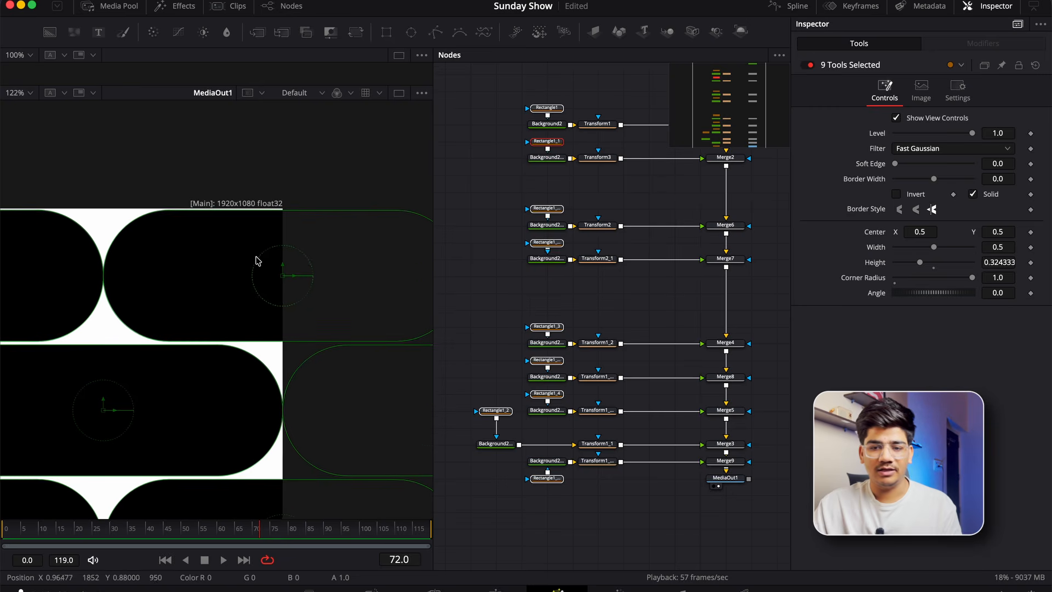
pyautogui.scroll(2, 98, 266)
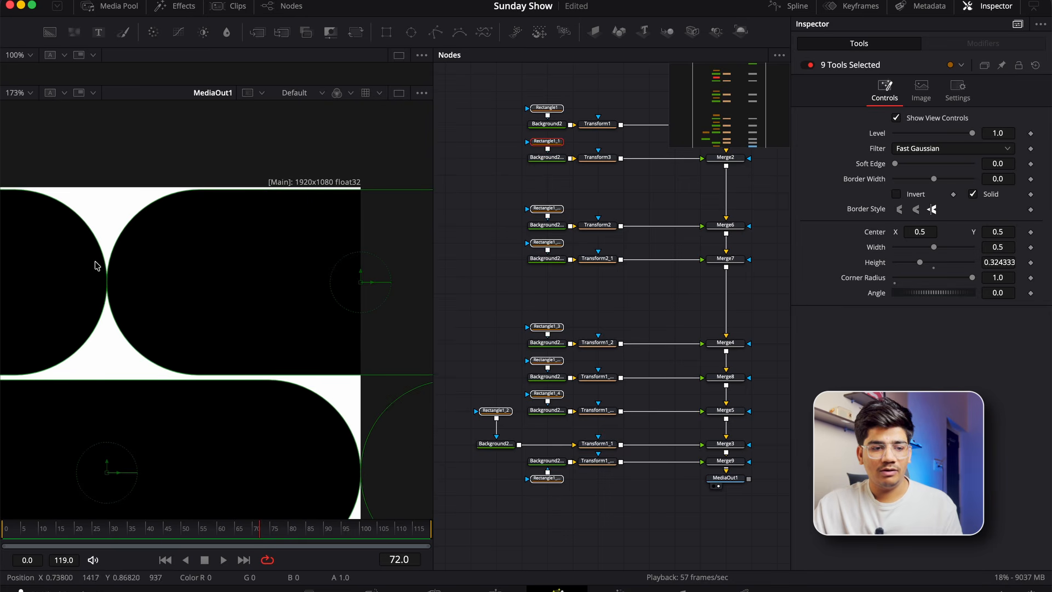
pyautogui.moveTo(992, 178); pyautogui.dragTo(970, 178)
# - Examine the gaps between neighbouring pills and along the frame's edges with the rectangles deselected
pyautogui.scroll(2, 73, 241)
pyautogui.scroll(-4, 195, 326)
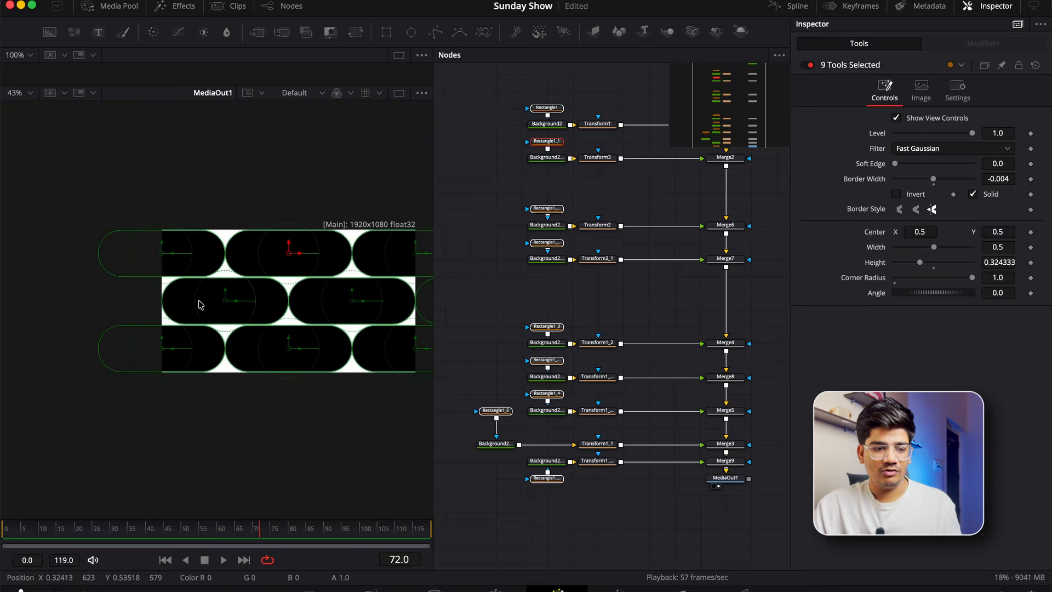
pyautogui.scroll(5, 181, 265)
pyautogui.scroll(-6, 255, 326)
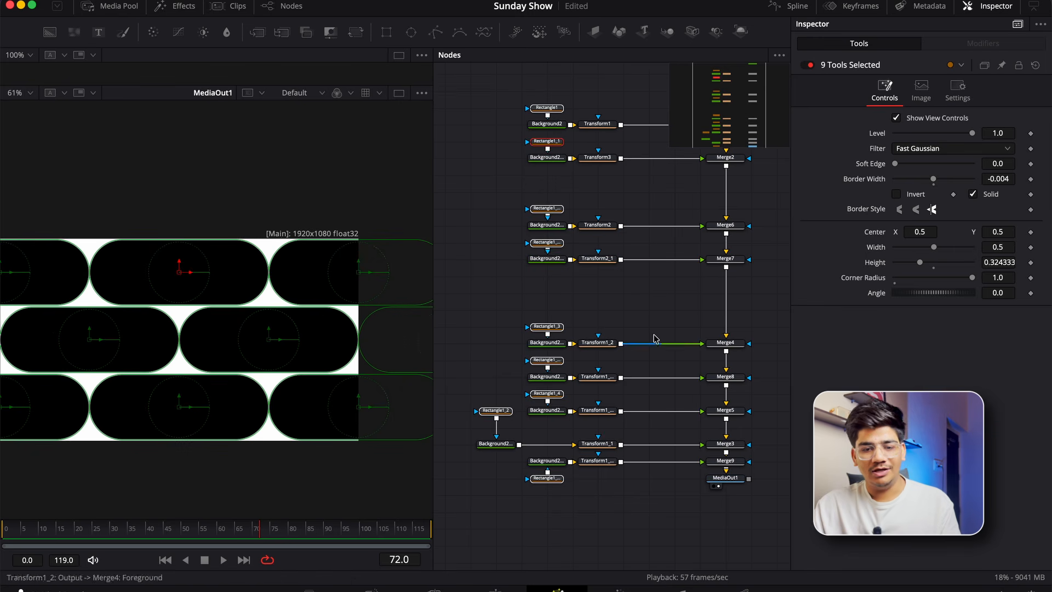
pyautogui.scroll(-3, 237, 307)
pyautogui.scroll(3, 237, 310)
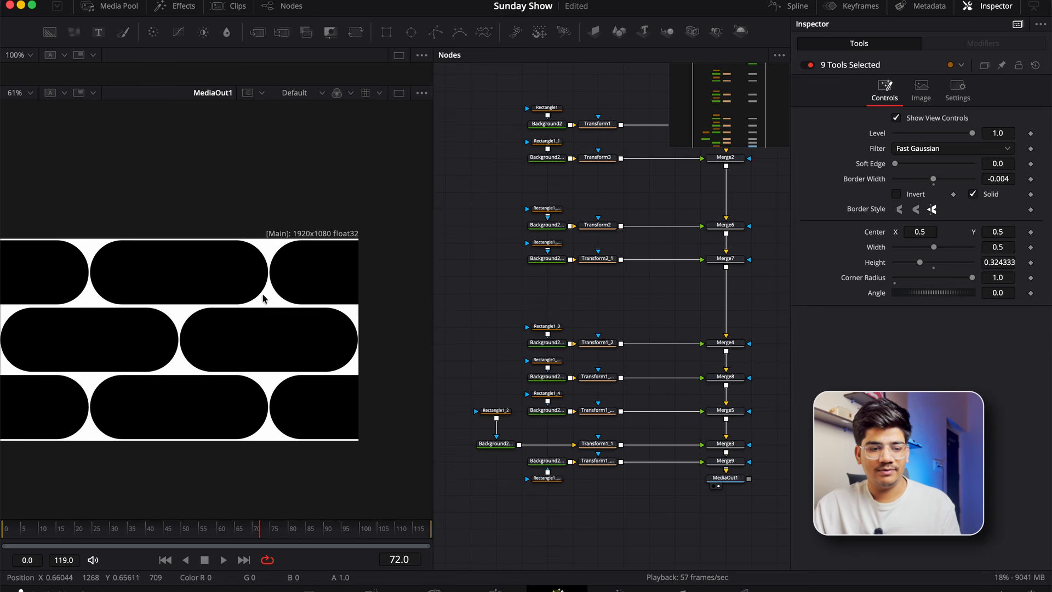
pyautogui.click(551, 128)
pyautogui.keyDown('super'); pyautogui.click(552, 226); pyautogui.keyUp('super')
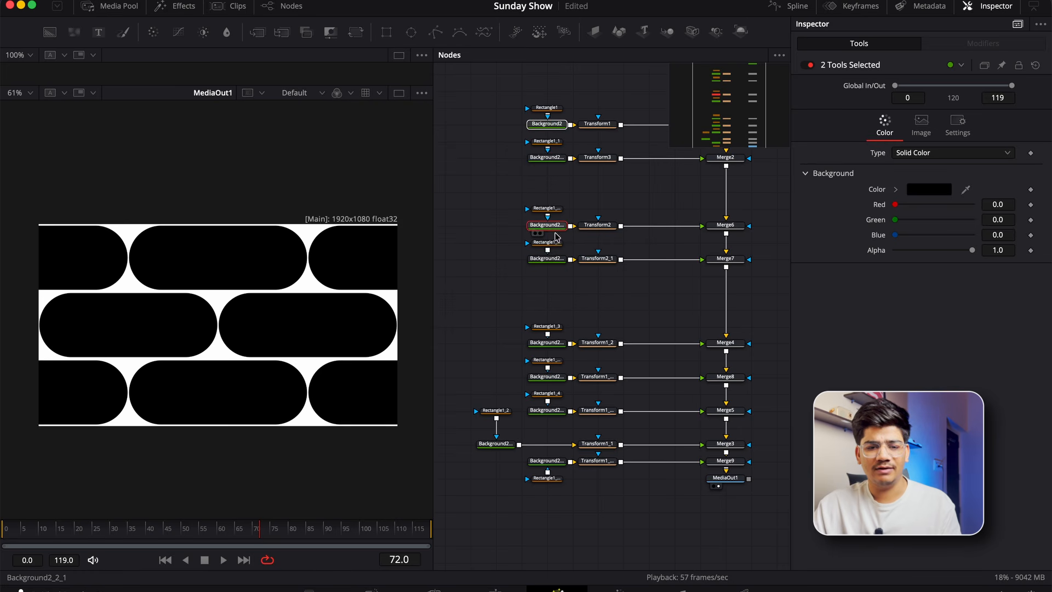
pyautogui.keyDown('super'); pyautogui.click(556, 260); pyautogui.keyUp('super')
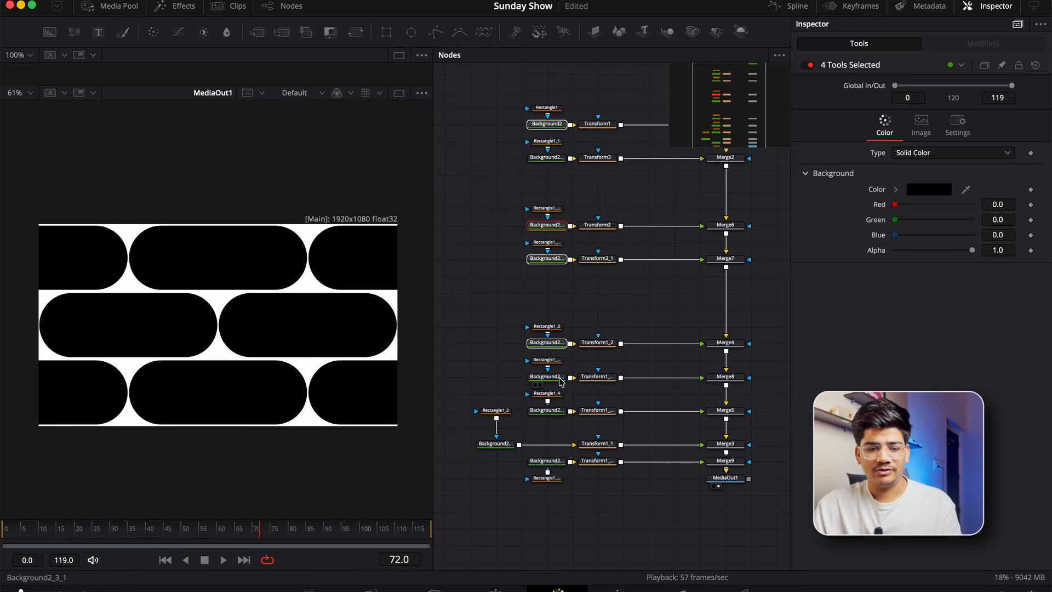
pyautogui.keyDown('super'); pyautogui.click(557, 414); pyautogui.keyUp('super')
pyautogui.keyDown('super'); pyautogui.click(511, 445); pyautogui.keyUp('super')
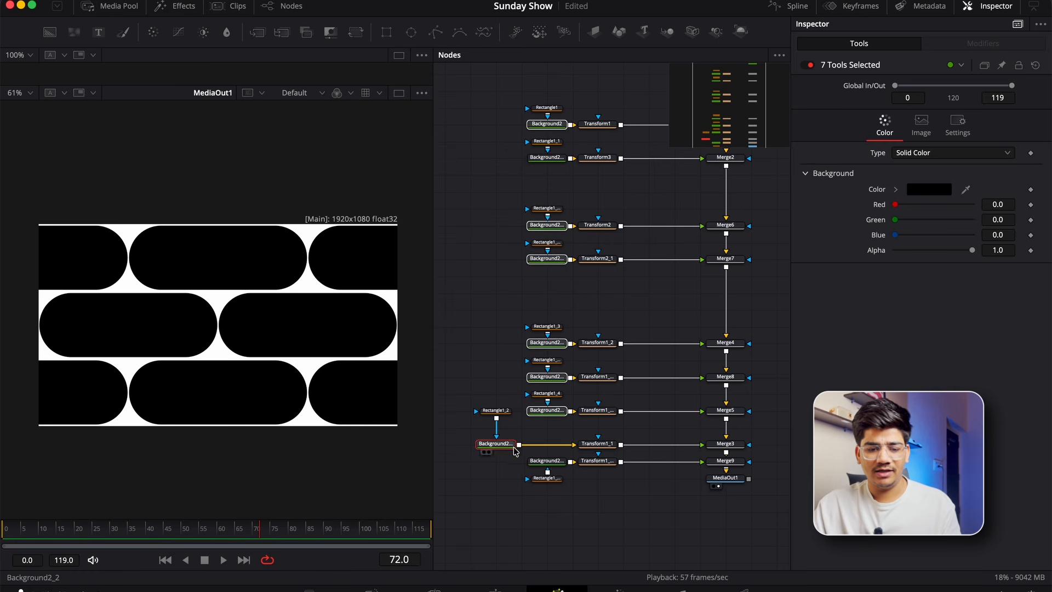
pyautogui.keyDown('super'); pyautogui.click(554, 463); pyautogui.keyUp('super')
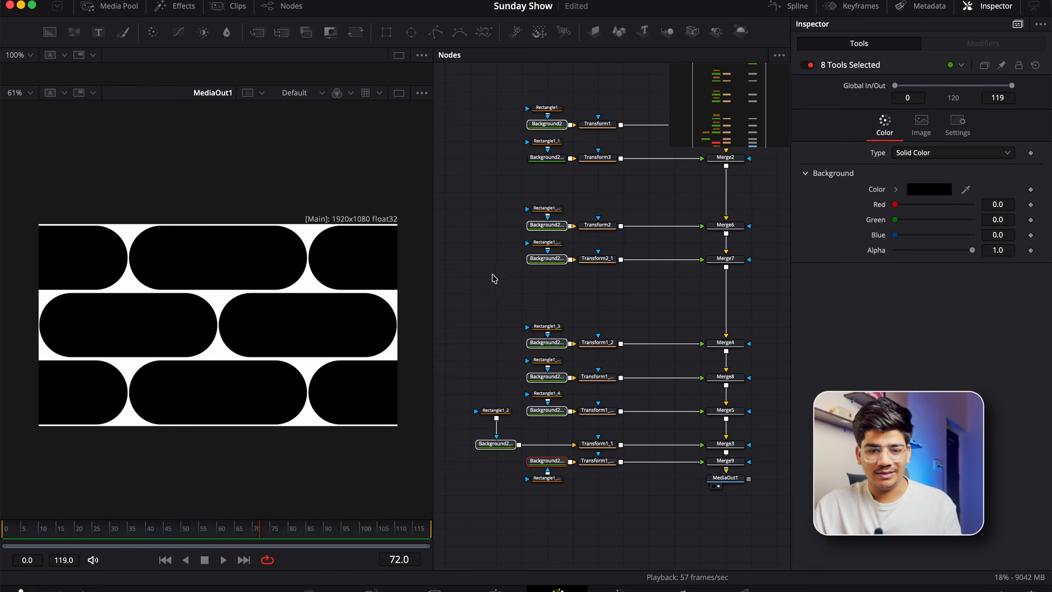
pyautogui.click(515, 185)
# - Check which pill each row's Transform controls, going through Transform1, Transform3, Transform2_1, Transform1_1_1 and Transform1_1
pyautogui.click(554, 128)
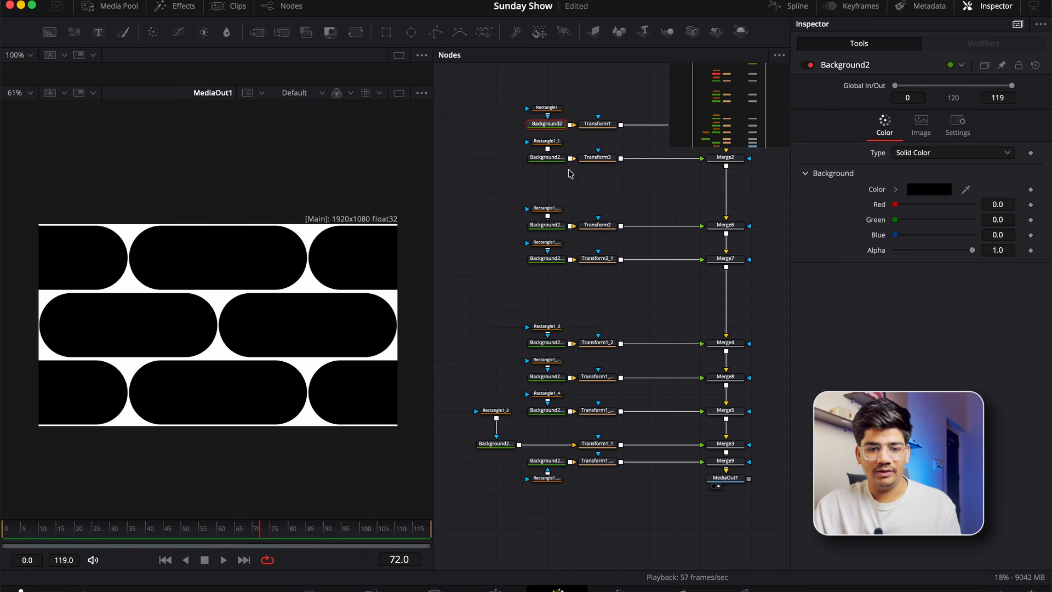
pyautogui.click(604, 127)
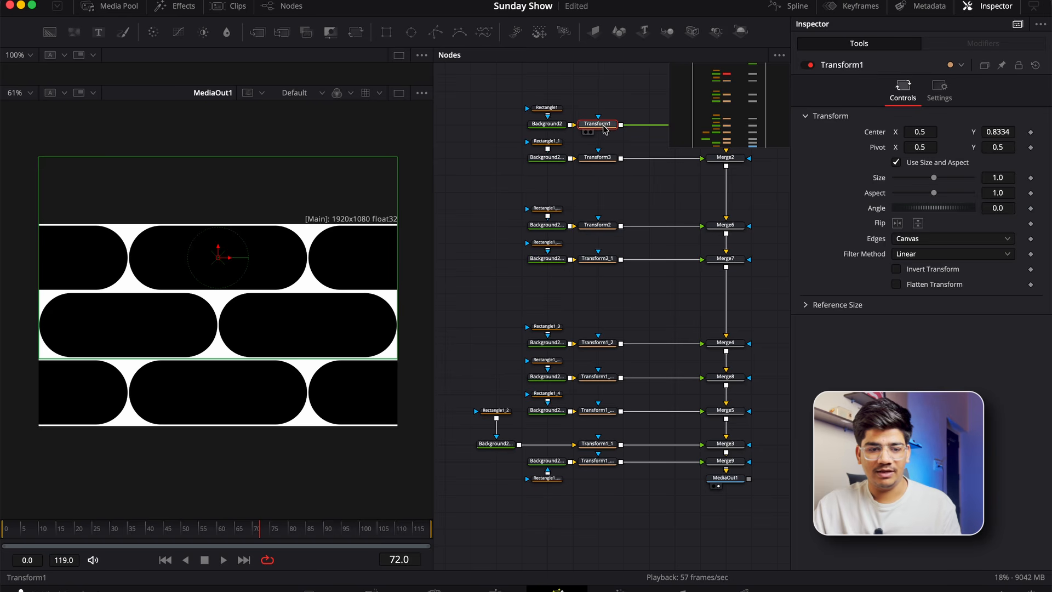
pyautogui.click(602, 159)
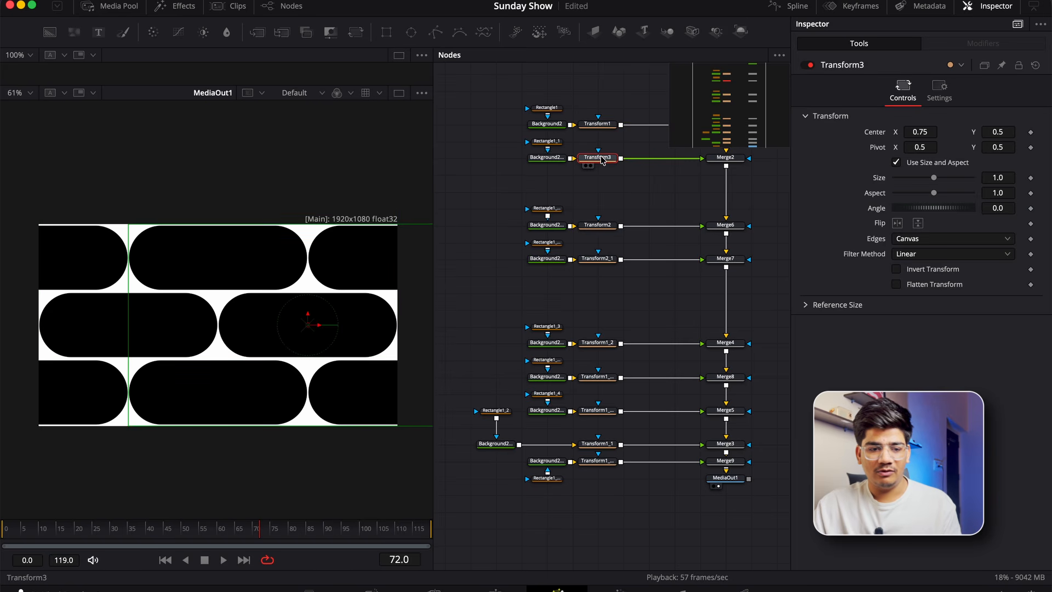
pyautogui.click(596, 264)
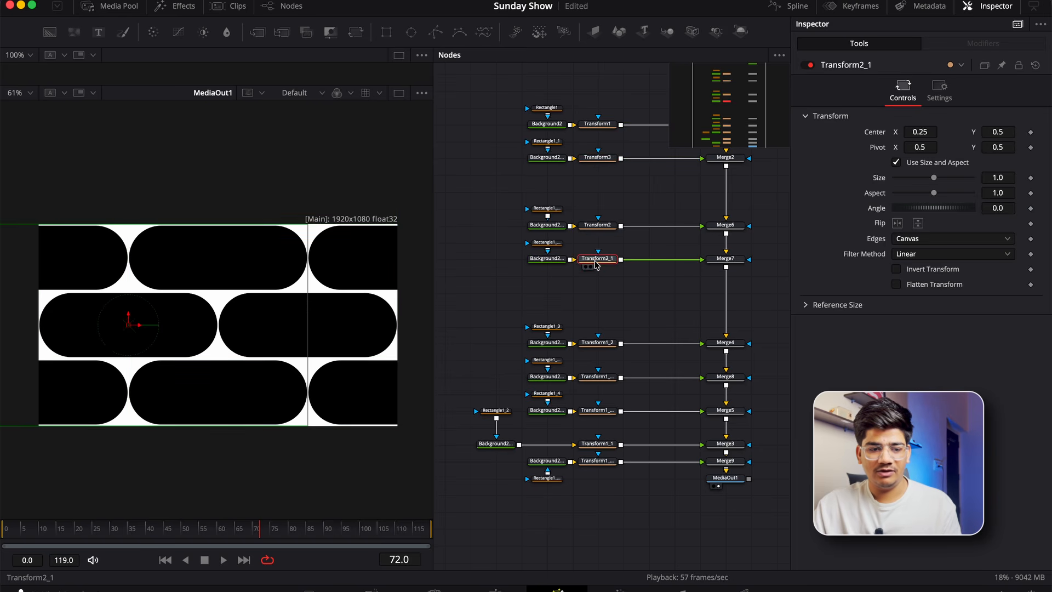
pyautogui.click(605, 412)
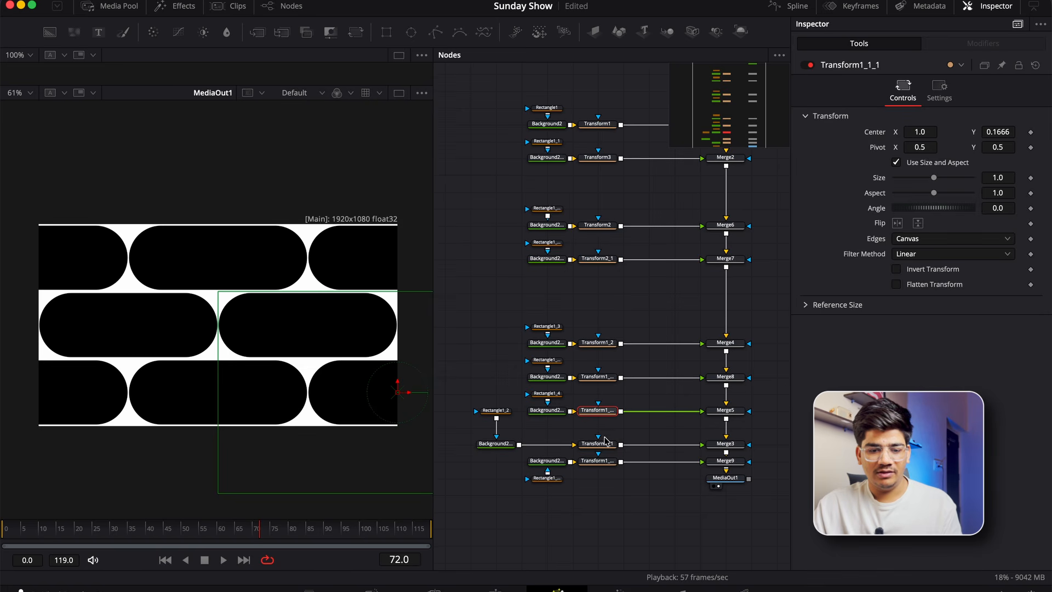
pyautogui.click(606, 443)
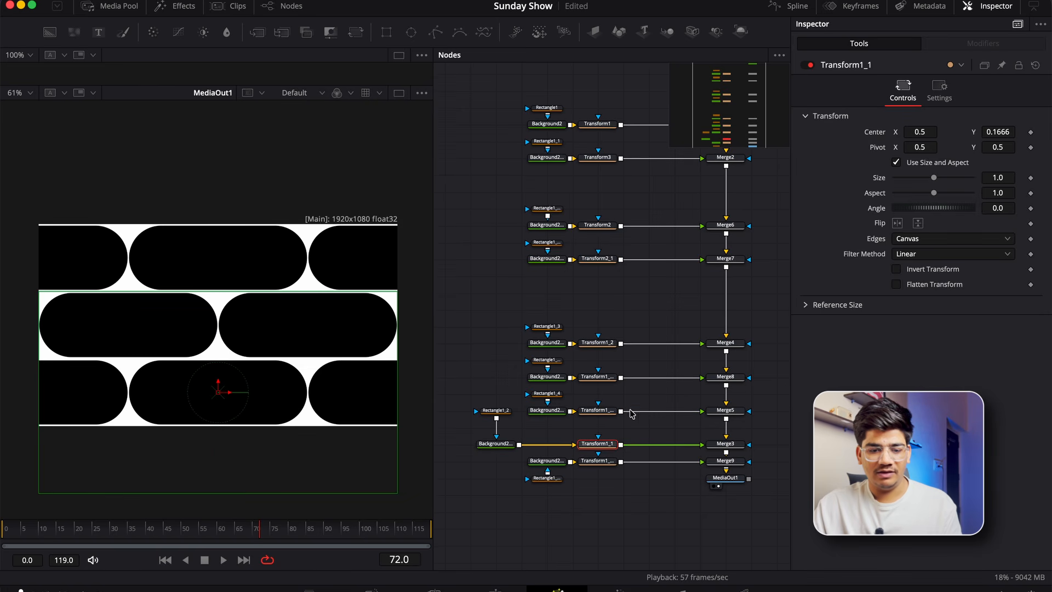
pyautogui.click(496, 444)
pyautogui.keyDown('super'); pyautogui.click(559, 126); pyautogui.keyUp('super')
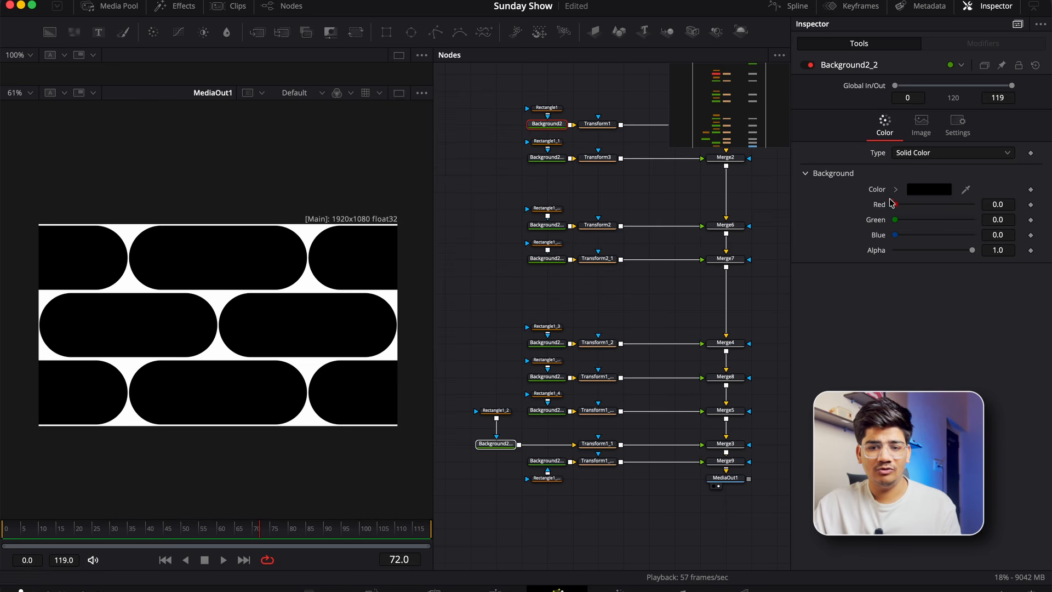
pyautogui.moveTo(893, 204); pyautogui.dragTo(701, 202)
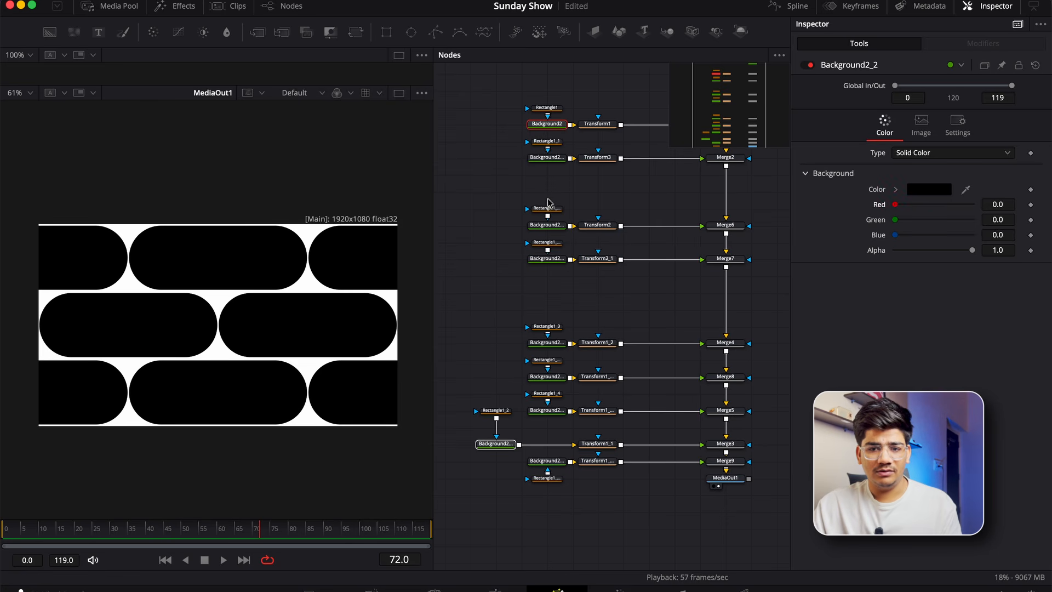
pyautogui.click(464, 537)
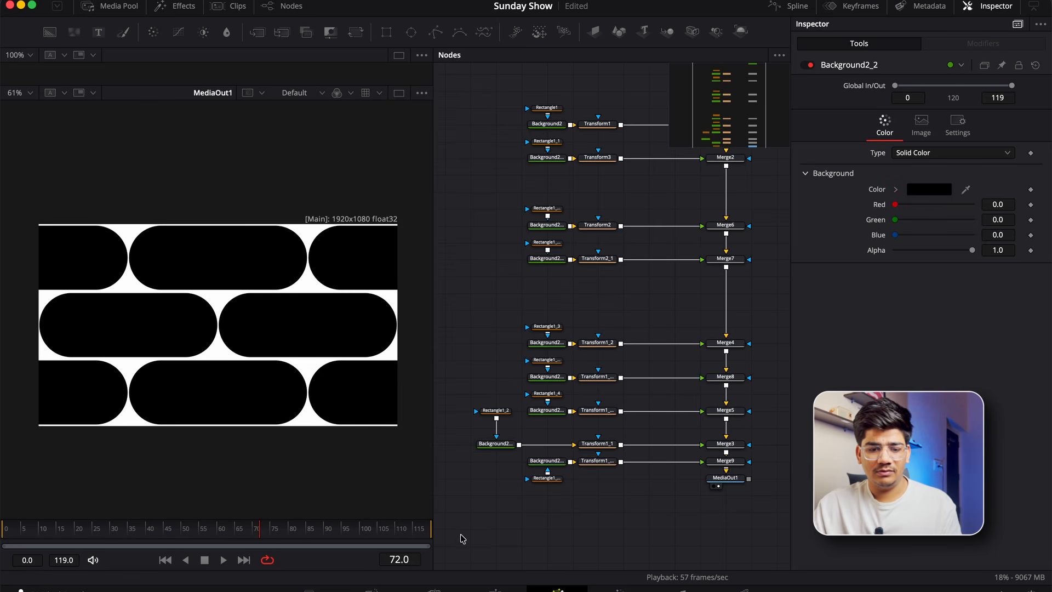
# - Colour Background2 and Background2_2, the centre pills of the upper and lower rows, blue with Red 0.0, Green 0.677 and Blue 1.0
pyautogui.click(504, 444)
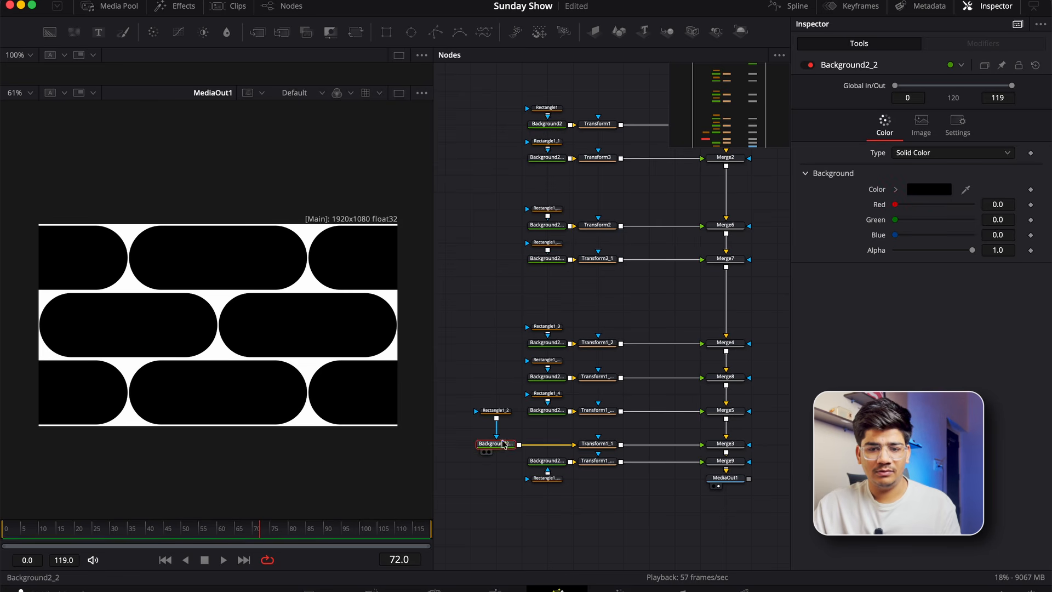
pyautogui.keyDown('ctrl'); pyautogui.click(547, 124); pyautogui.keyUp('ctrl')
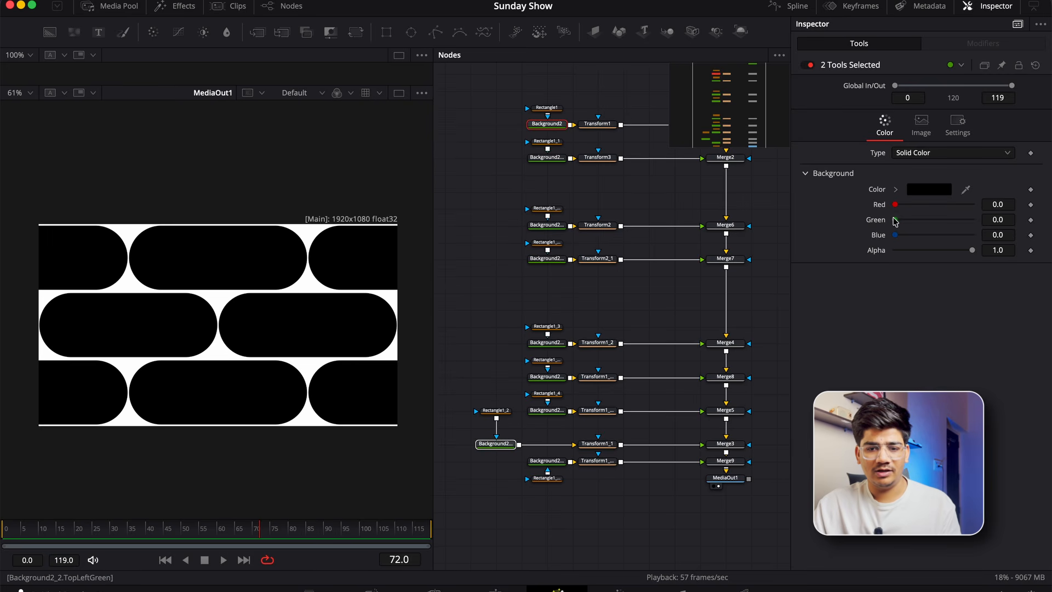
pyautogui.moveTo(895, 219); pyautogui.dragTo(959, 240)
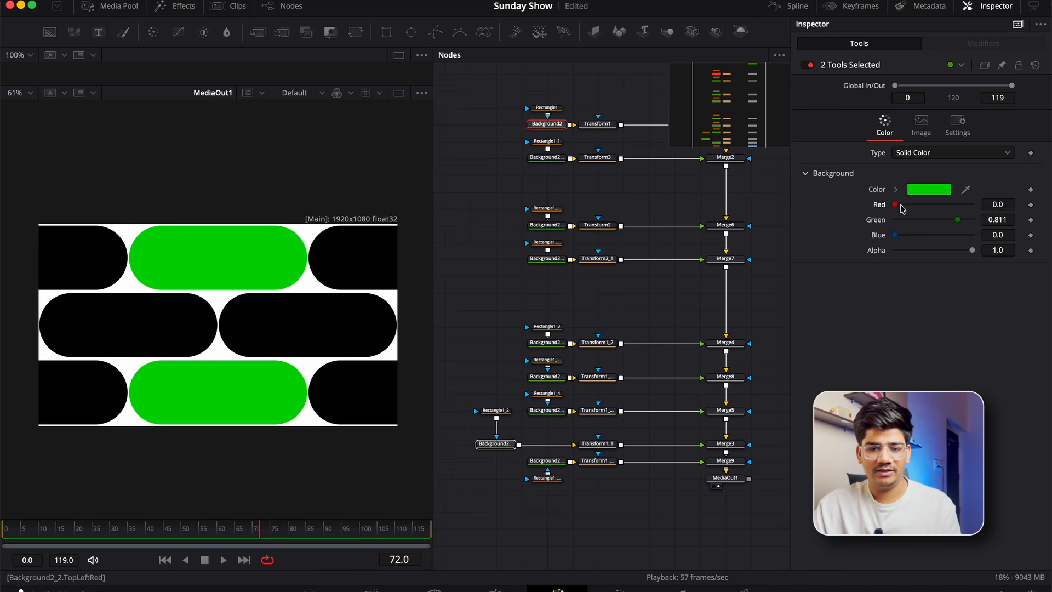
pyautogui.moveTo(902, 207); pyautogui.dragTo(971, 205)
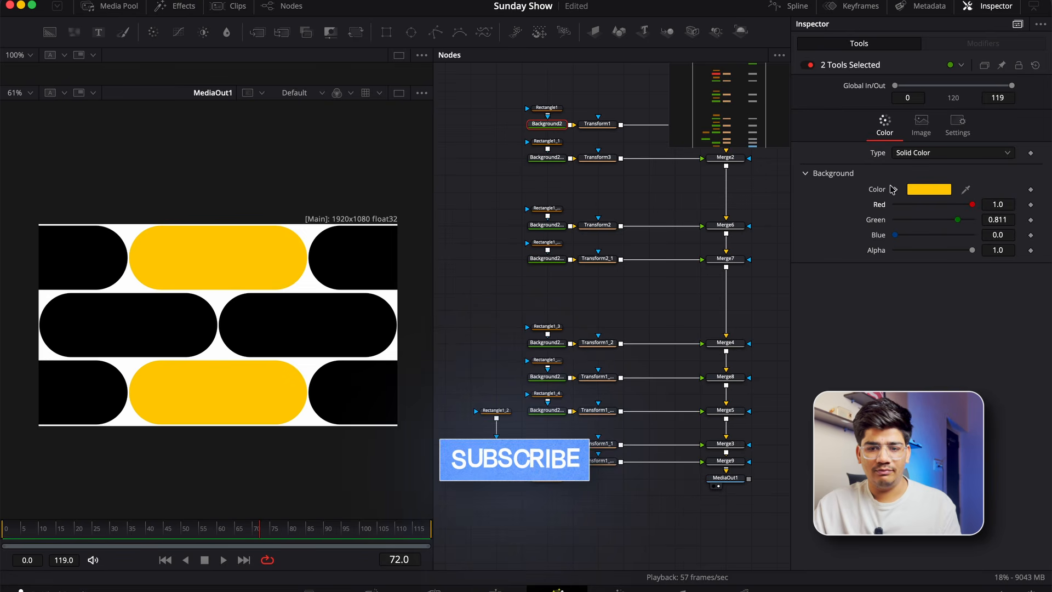
pyautogui.click(894, 189)
pyautogui.moveTo(895, 344); pyautogui.dragTo(896, 314)
pyautogui.click(959, 314)
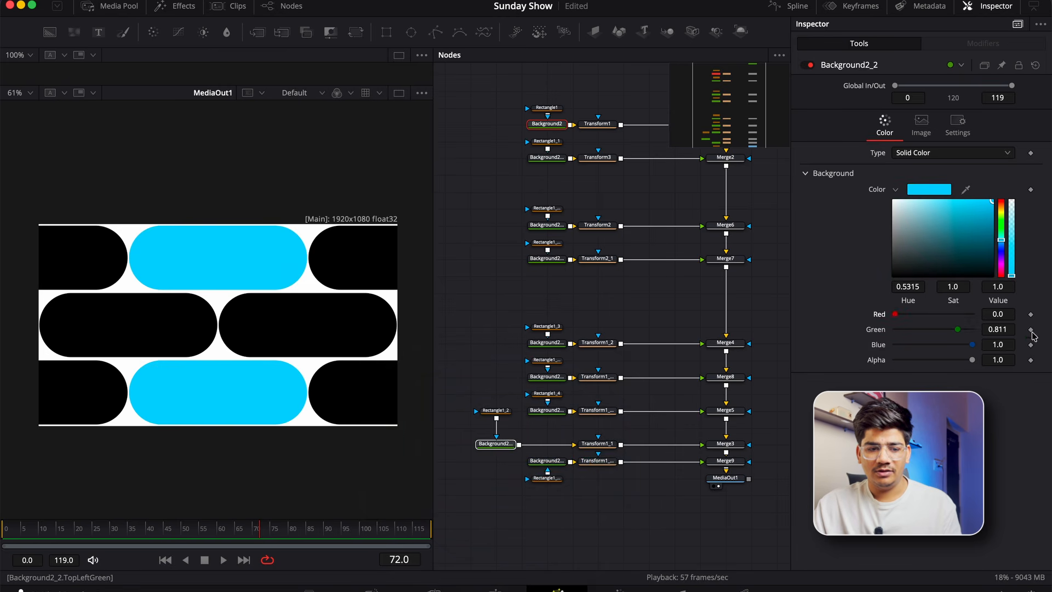
pyautogui.moveTo(958, 329)
pyautogui.mouseDown()
pyautogui.moveTo(935, 331)
pyautogui.moveTo(947, 328)
pyautogui.mouseUp()
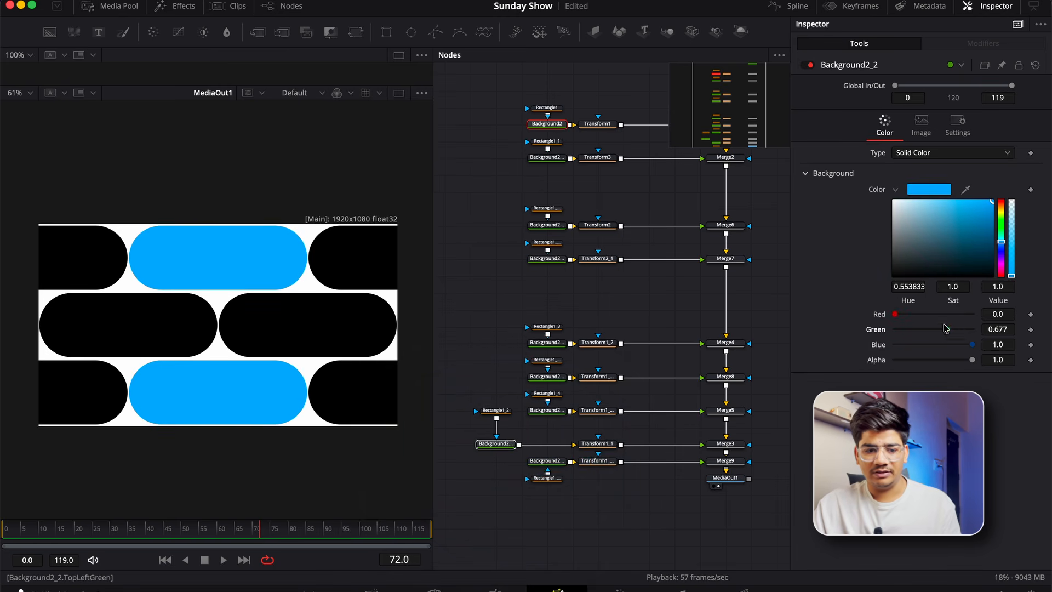
pyautogui.click(571, 489)
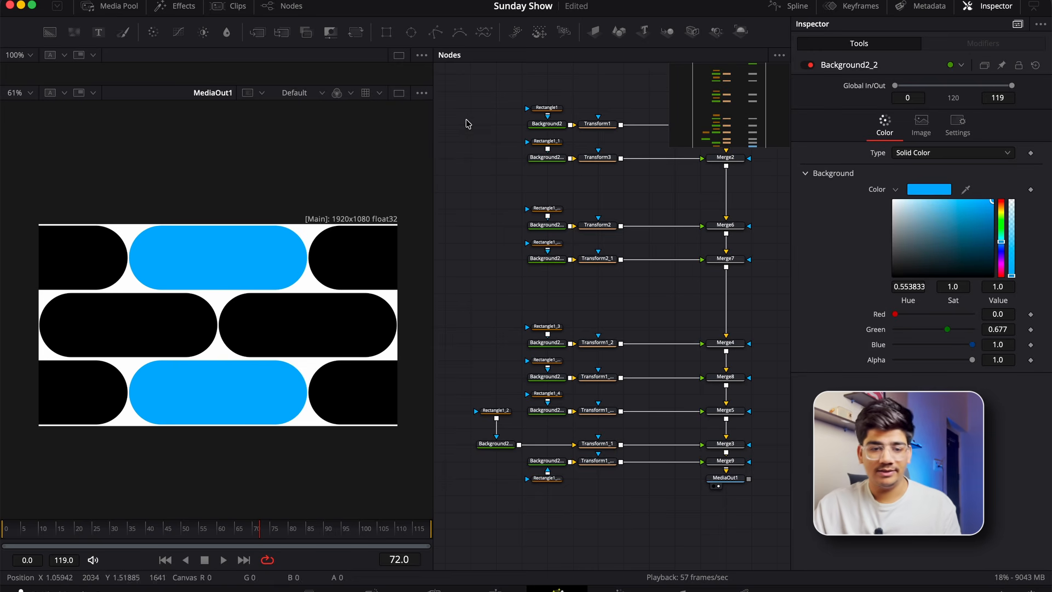
# - Colour the seven black pills' background nodes together light blue with Red 0.645, Green 0.83812 and Blue 1.0
pyautogui.moveTo(533, 163); pyautogui.dragTo(548, 171)
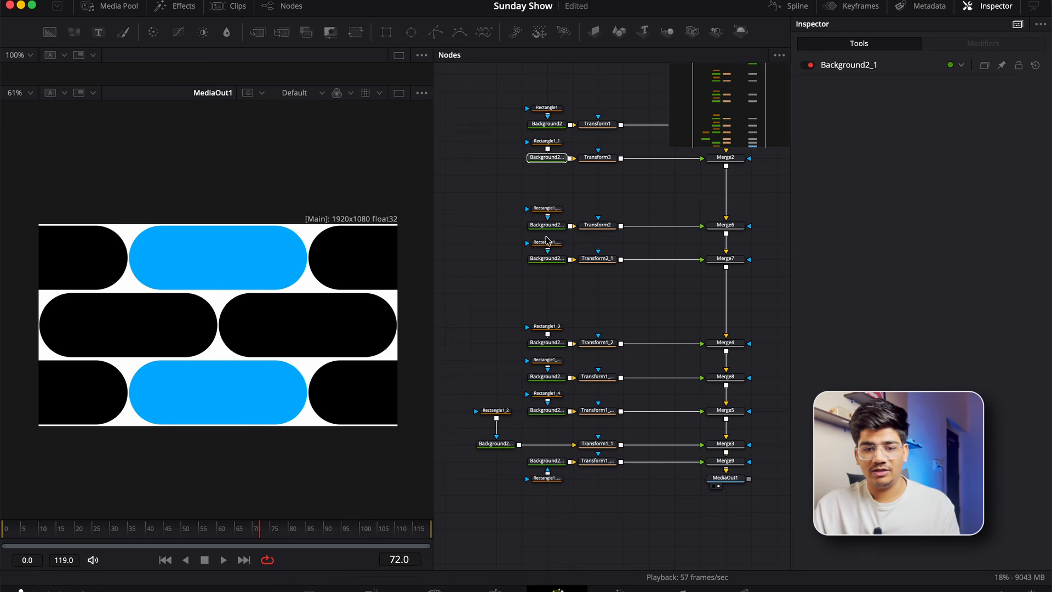
pyautogui.moveTo(560, 233); pyautogui.dragTo(560, 233)
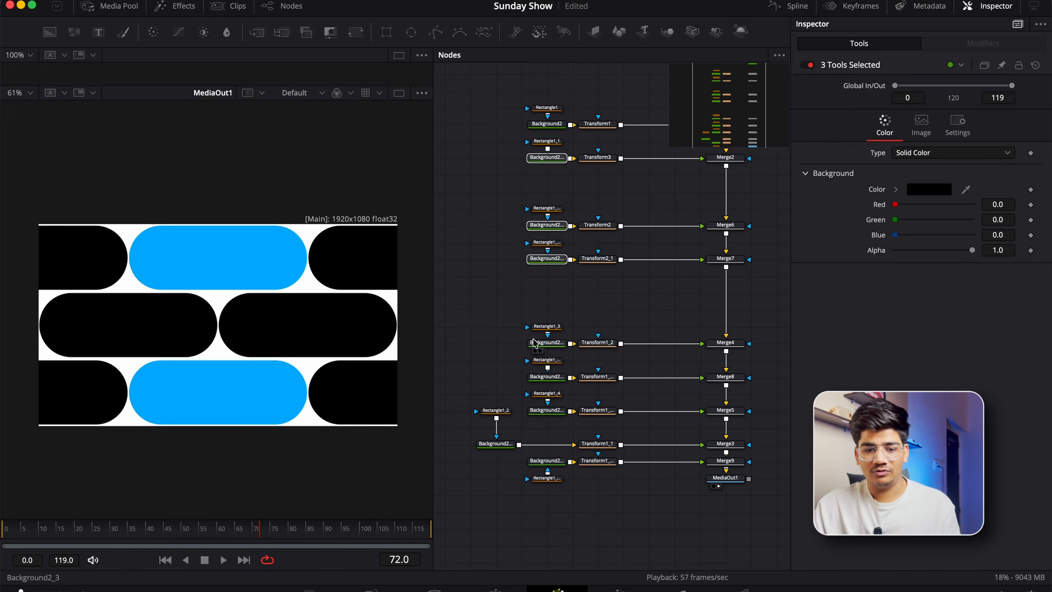
pyautogui.keyDown('ctrl'); pyautogui.click(546, 377); pyautogui.keyUp('ctrl')
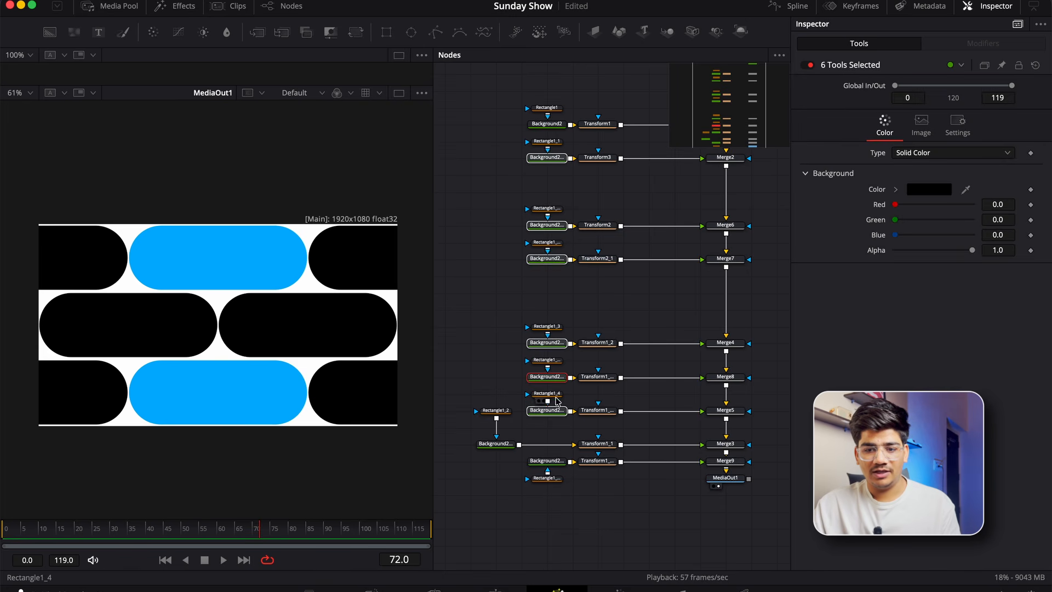
pyautogui.keyDown('ctrl'); pyautogui.click(559, 463); pyautogui.keyUp('ctrl')
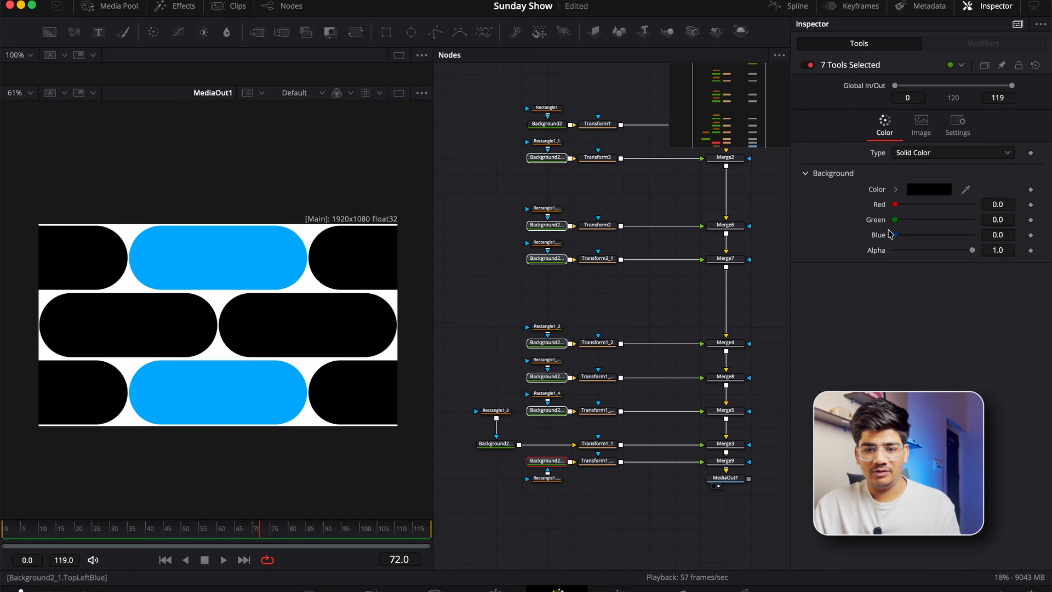
pyautogui.moveTo(899, 224); pyautogui.dragTo(815, 217)
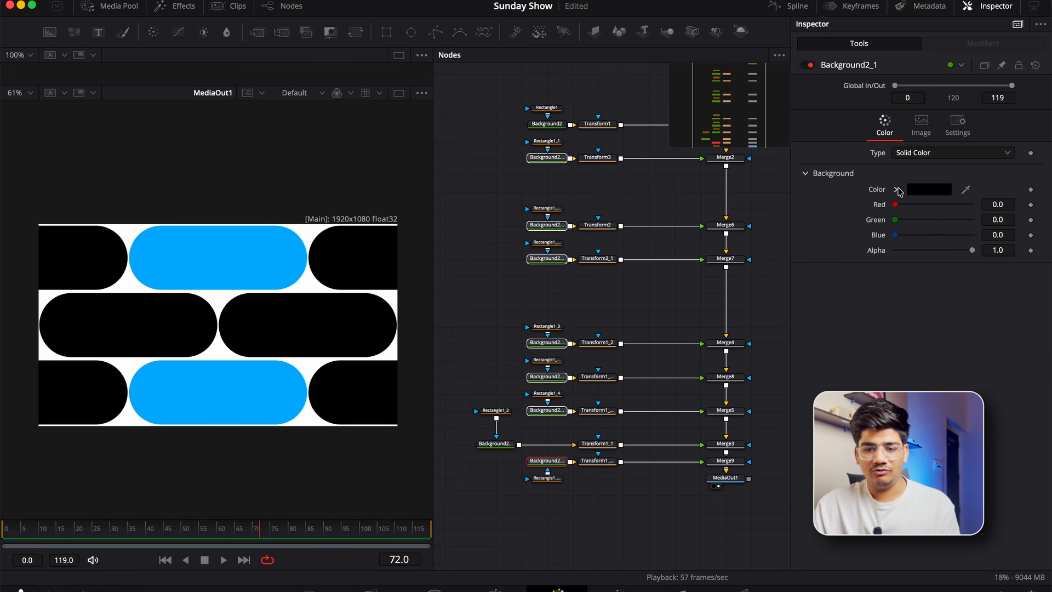
pyautogui.click(896, 189)
pyautogui.moveTo(1000, 215); pyautogui.dragTo(915, 227)
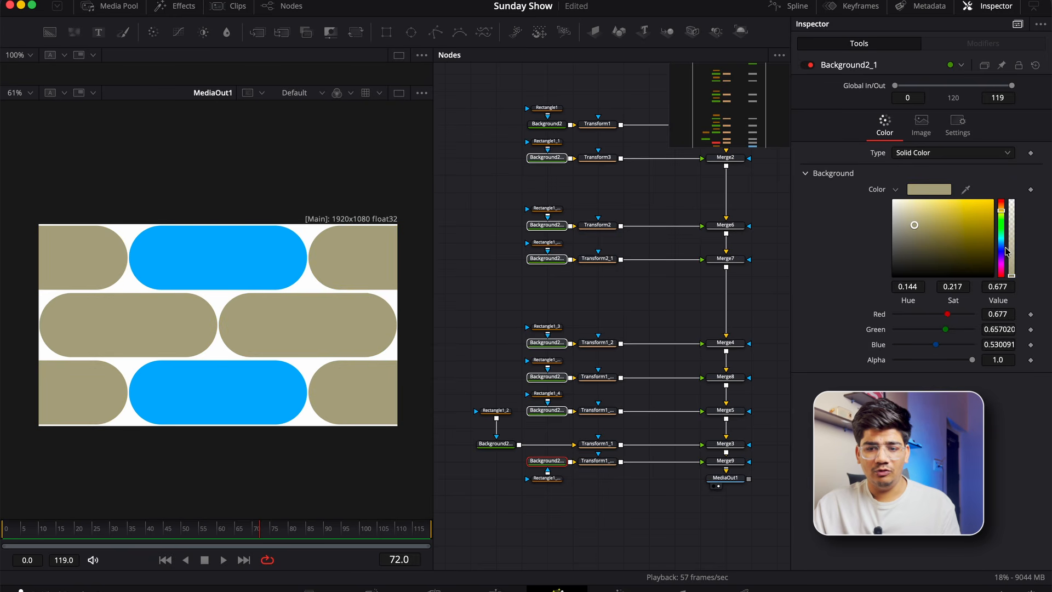
pyautogui.moveTo(999, 247); pyautogui.dragTo(1002, 245)
pyautogui.moveTo(1000, 242); pyautogui.dragTo(1001, 242)
pyautogui.moveTo(928, 206); pyautogui.dragTo(930, 215)
pyautogui.moveTo(1000, 241)
pyautogui.mouseDown()
pyautogui.moveTo(1002, 262)
pyautogui.moveTo(1001, 247)
pyautogui.mouseUp()
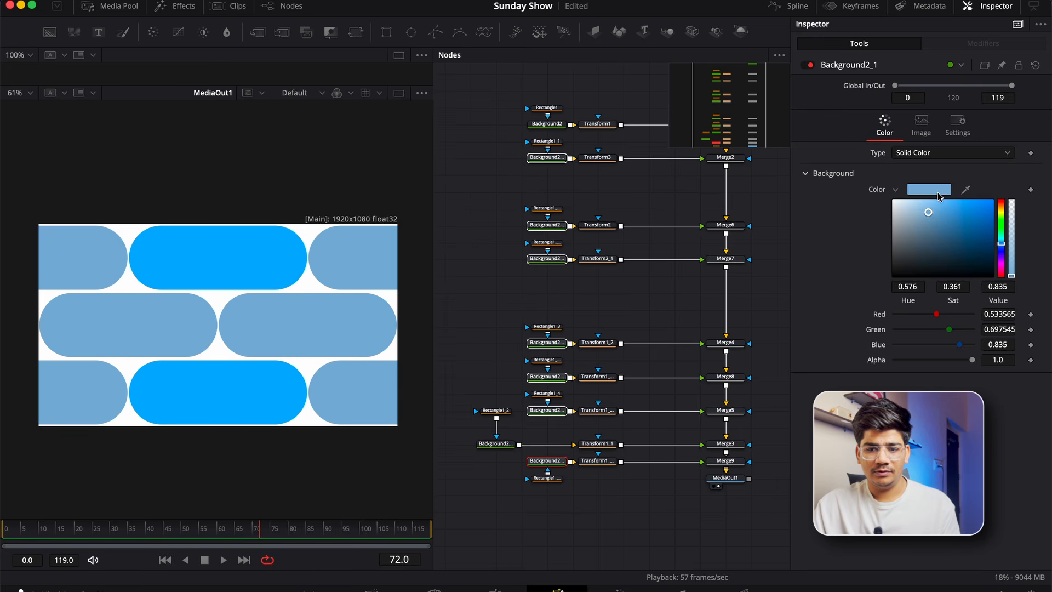
pyautogui.moveTo(941, 206)
pyautogui.mouseDown()
pyautogui.moveTo(899, 197)
pyautogui.moveTo(931, 198)
pyautogui.mouseUp()
# - Move all nine rectangle and background node pairs as a group farther away from their Transform nodes in the node graph
pyautogui.moveTo(570, 307); pyautogui.dragTo(582, 284)
pyautogui.click(670, 236)
pyautogui.press('super+z')
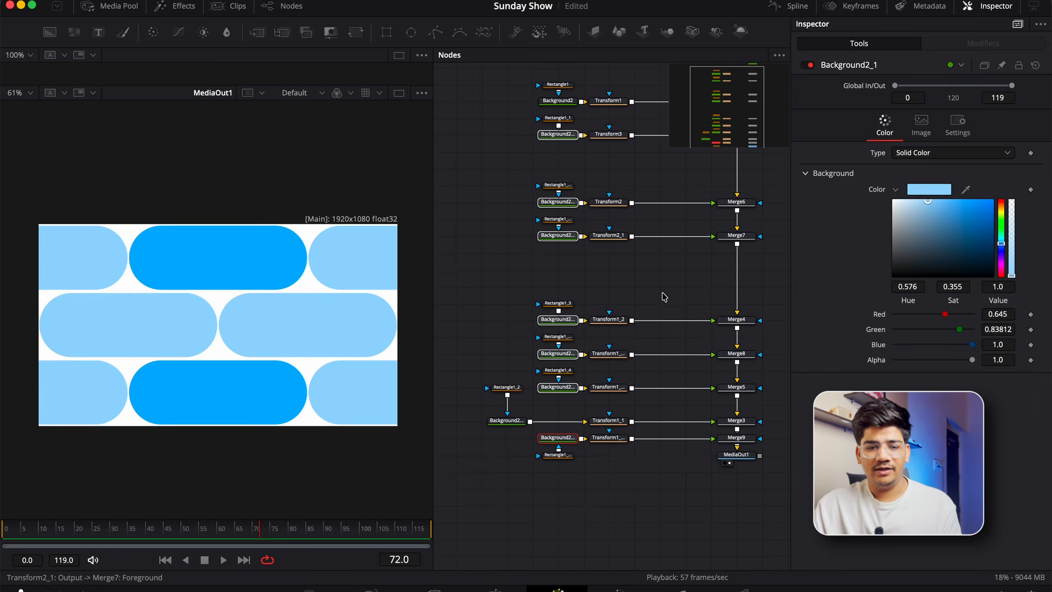
pyautogui.click(665, 294)
pyautogui.moveTo(652, 284); pyautogui.dragTo(700, 321)
pyautogui.moveTo(505, 102); pyautogui.dragTo(512, 497)
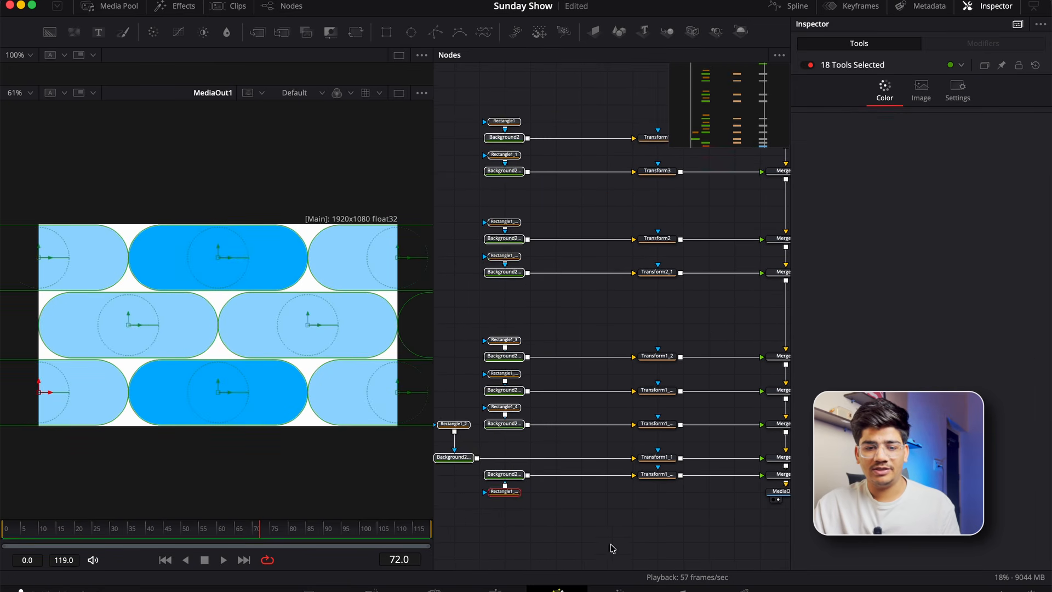
pyautogui.click(646, 557)
pyautogui.moveTo(630, 512); pyautogui.dragTo(682, 538)
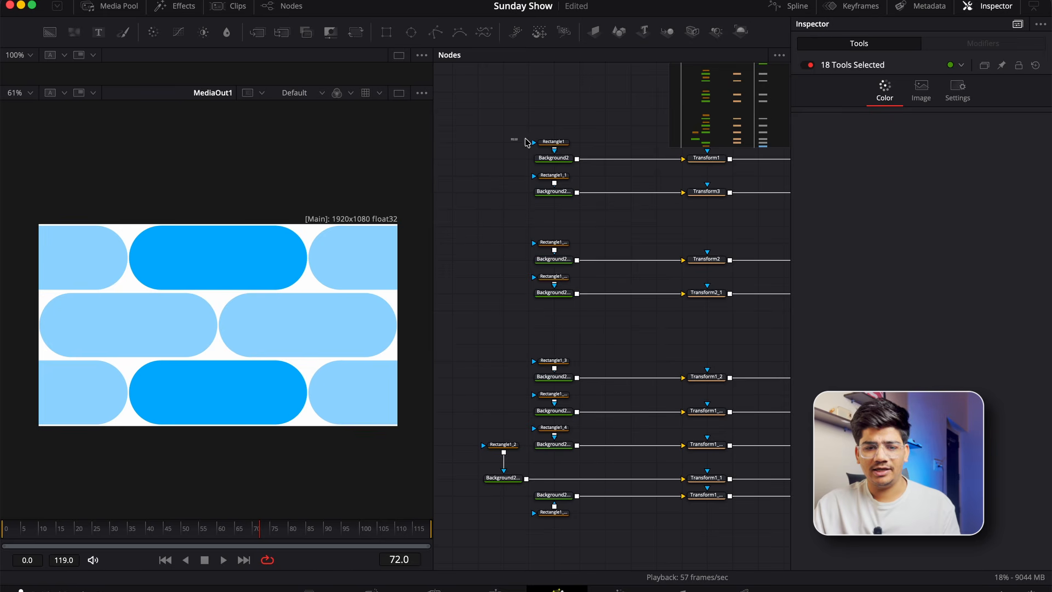
# - Move Rectangle1 higher above Background2 and place each of the other eight rectangle masks to the left of its background node
pyautogui.moveTo(567, 137); pyautogui.dragTo(570, 101)
pyautogui.moveTo(552, 176); pyautogui.dragTo(450, 194)
pyautogui.moveTo(501, 237)
pyautogui.mouseDown()
pyautogui.moveTo(551, 209)
pyautogui.moveTo(618, 224)
pyautogui.moveTo(492, 230)
pyautogui.mouseUp()
pyautogui.moveTo(601, 249); pyautogui.dragTo(499, 266)
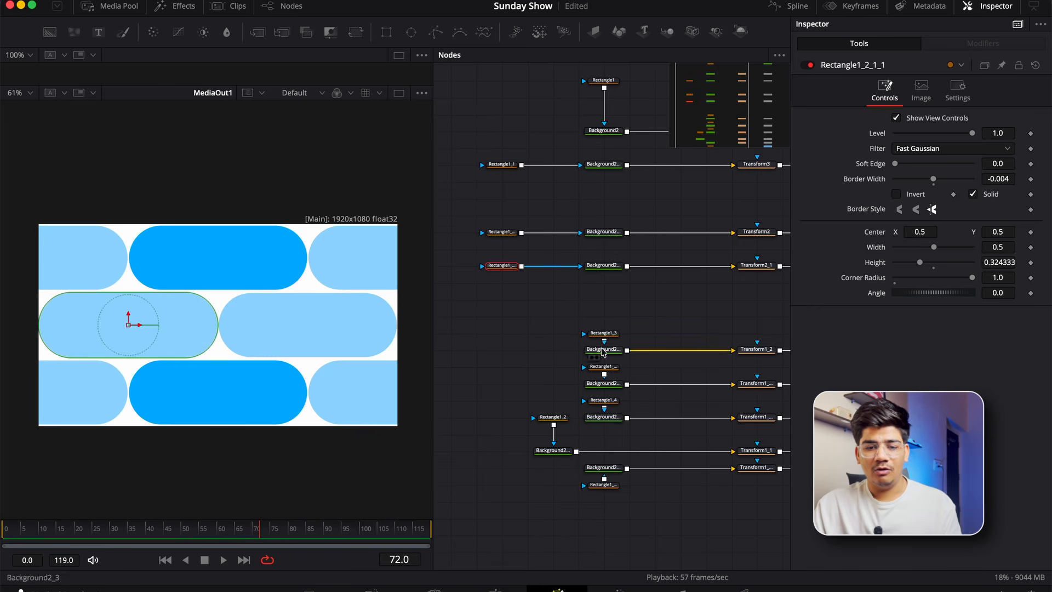
pyautogui.moveTo(604, 332); pyautogui.dragTo(500, 349)
pyautogui.moveTo(603, 367); pyautogui.dragTo(482, 386)
pyautogui.moveTo(602, 400); pyautogui.dragTo(479, 418)
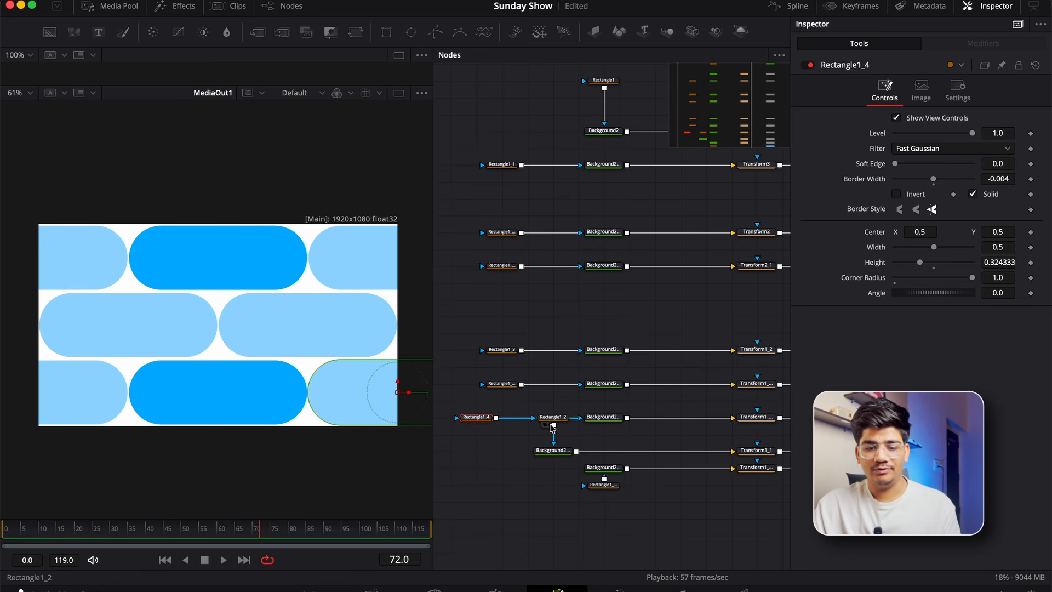
pyautogui.moveTo(551, 426); pyautogui.dragTo(463, 455)
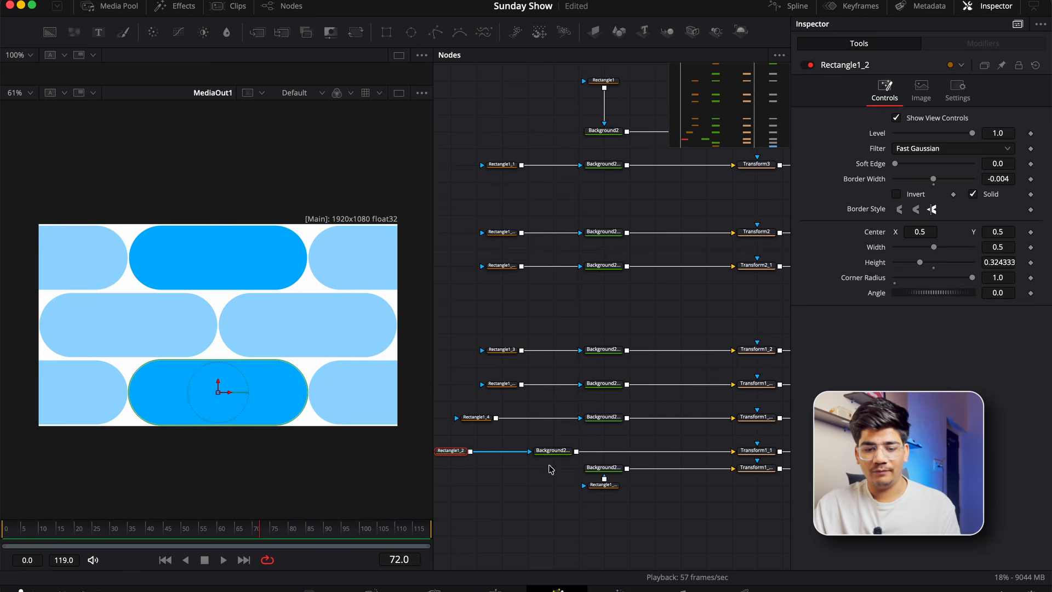
pyautogui.moveTo(604, 484); pyautogui.dragTo(455, 469)
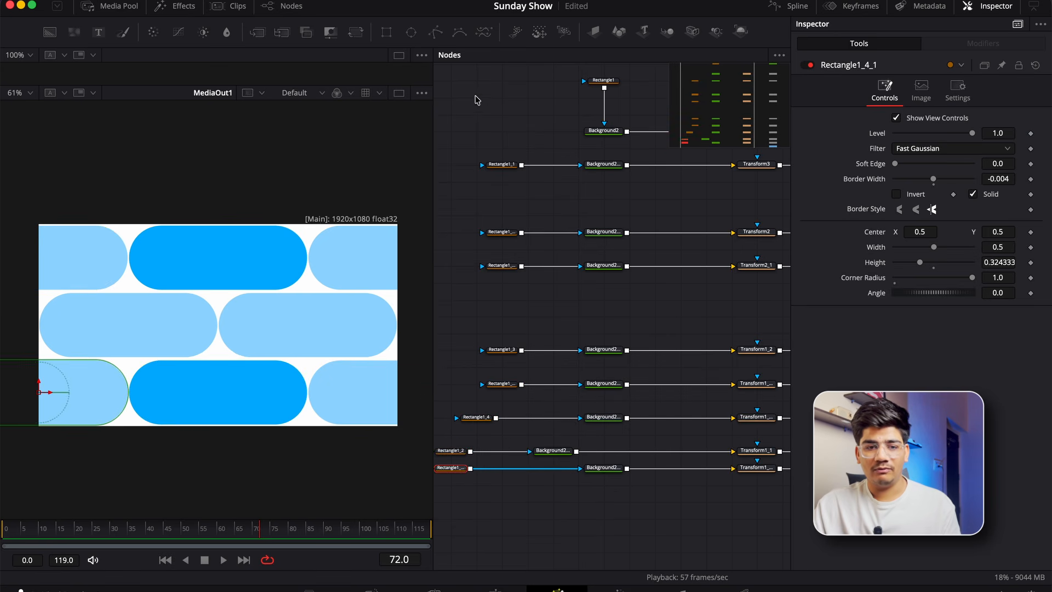
# - Add an ellipse mask between Rectangle1 and Background2 and shrink it to a circle of width and height about 0.171
pyautogui.click(591, 82)
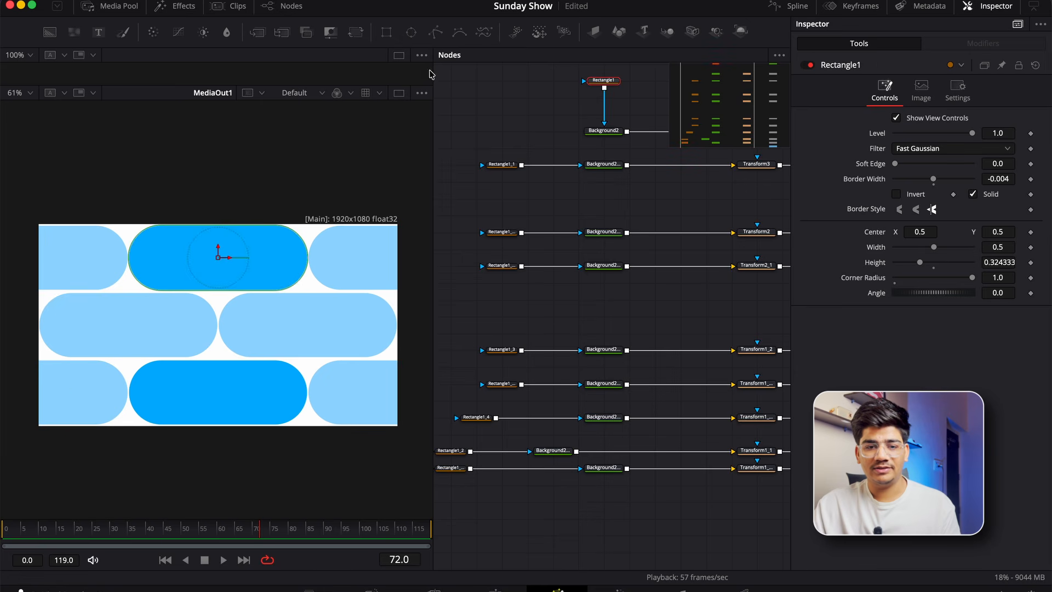
pyautogui.click(412, 32)
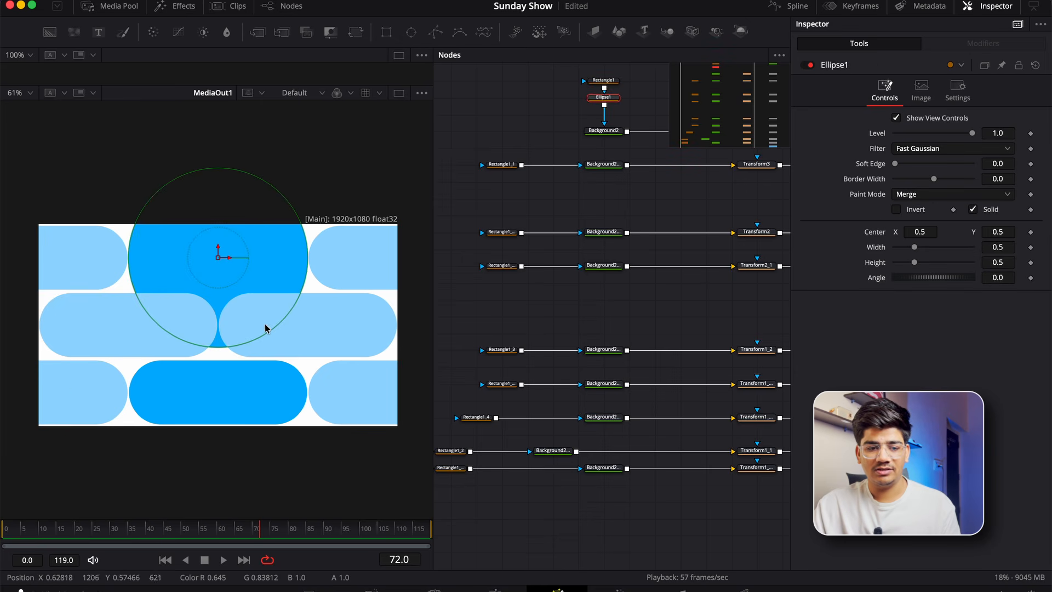
pyautogui.moveTo(266, 328); pyautogui.dragTo(239, 283)
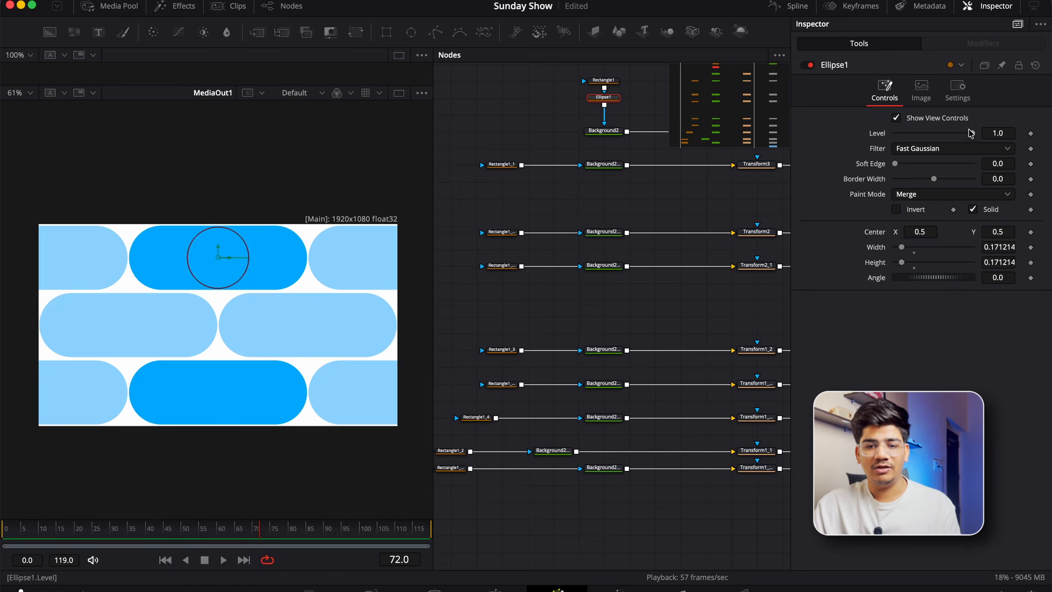
pyautogui.moveTo(970, 133); pyautogui.dragTo(907, 147)
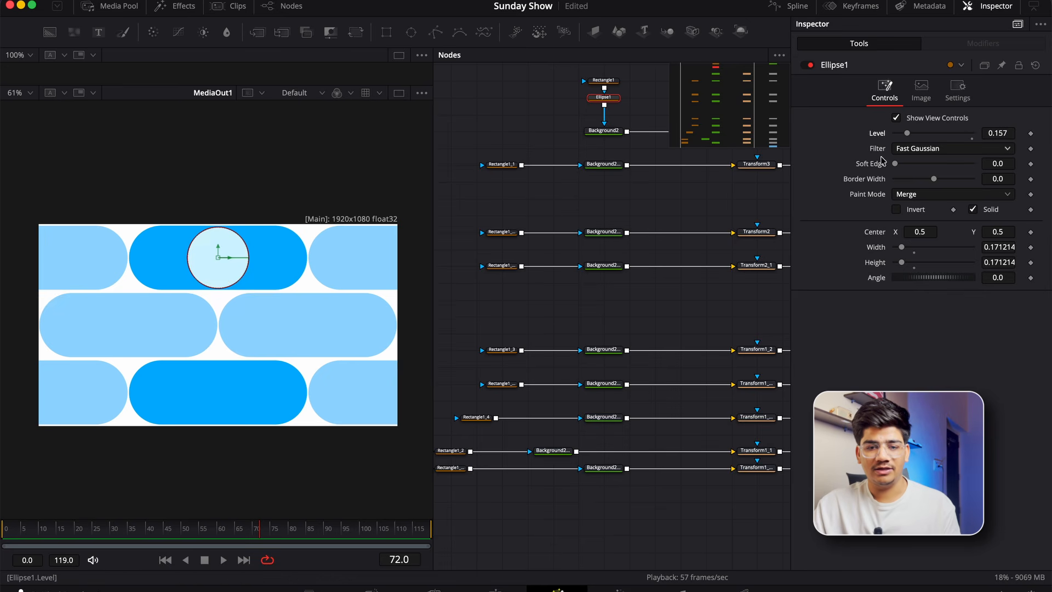
pyautogui.click(706, 202)
pyautogui.press('super+z')
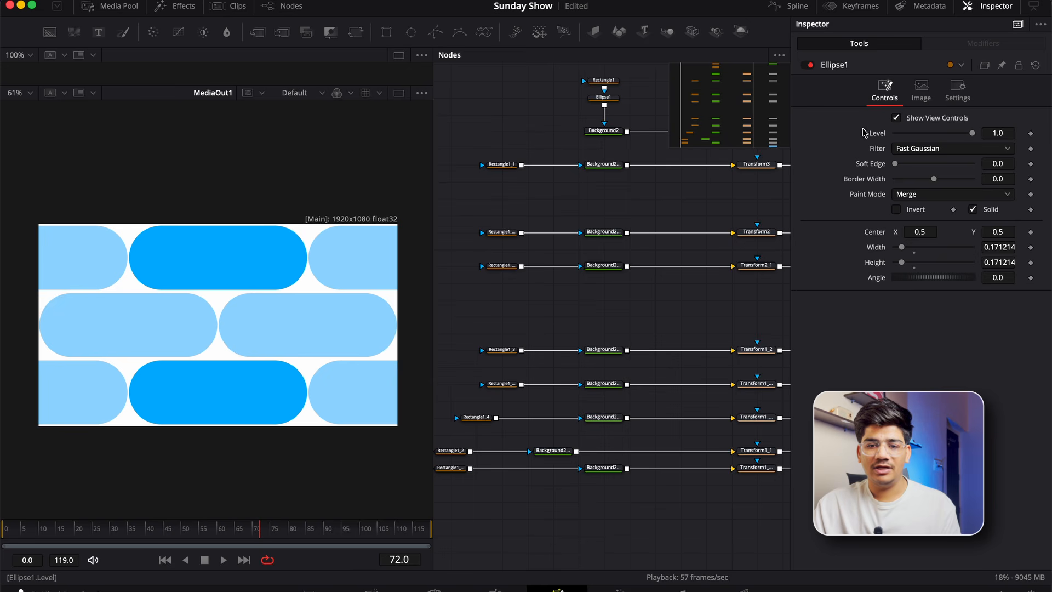
# - Set Ellipse1's Level to 0.0 to cut a circular hole in the upper centre pill, and inspect the cut-out closely
pyautogui.moveTo(967, 140); pyautogui.dragTo(850, 142)
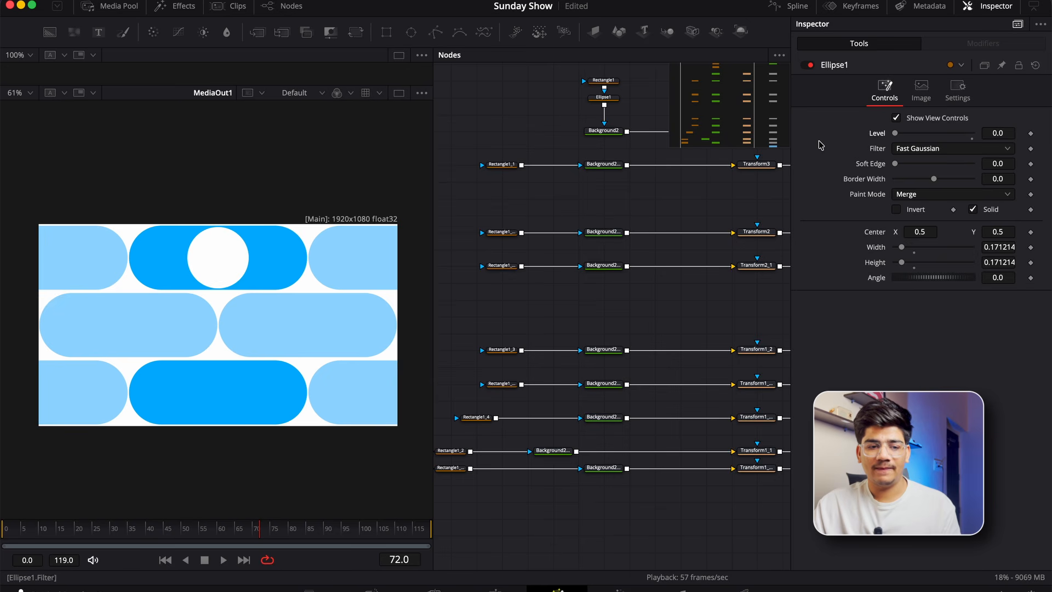
pyautogui.scroll(3, 200, 242)
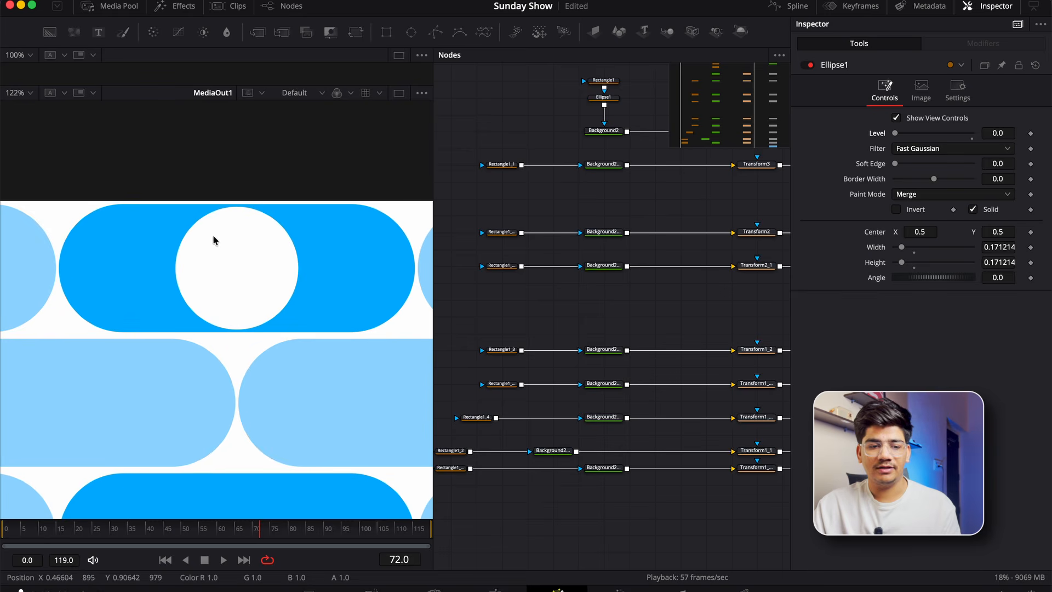
pyautogui.scroll(-3, 279, 252)
pyautogui.scroll(2, 282, 252)
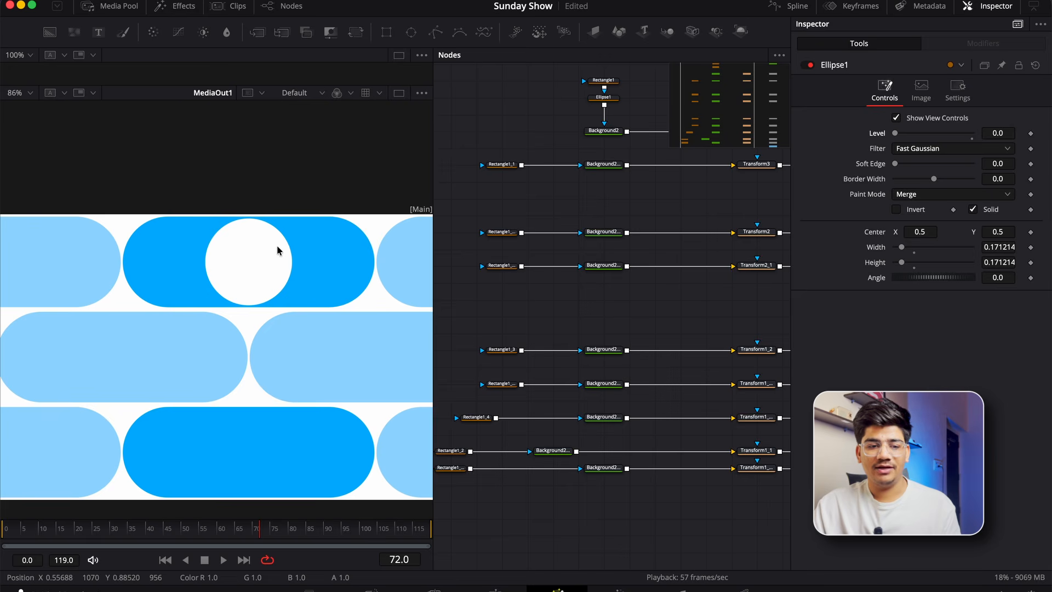
pyautogui.scroll(-1, 271, 309)
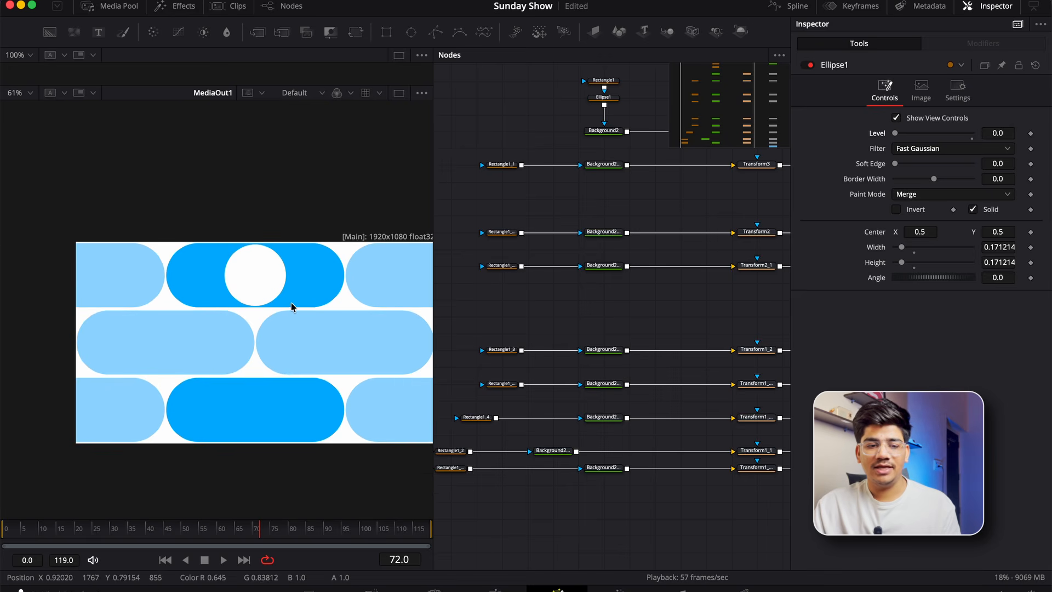
pyautogui.scroll(1, 373, 259)
pyautogui.click(608, 101)
pyautogui.scroll(-1, 250, 311)
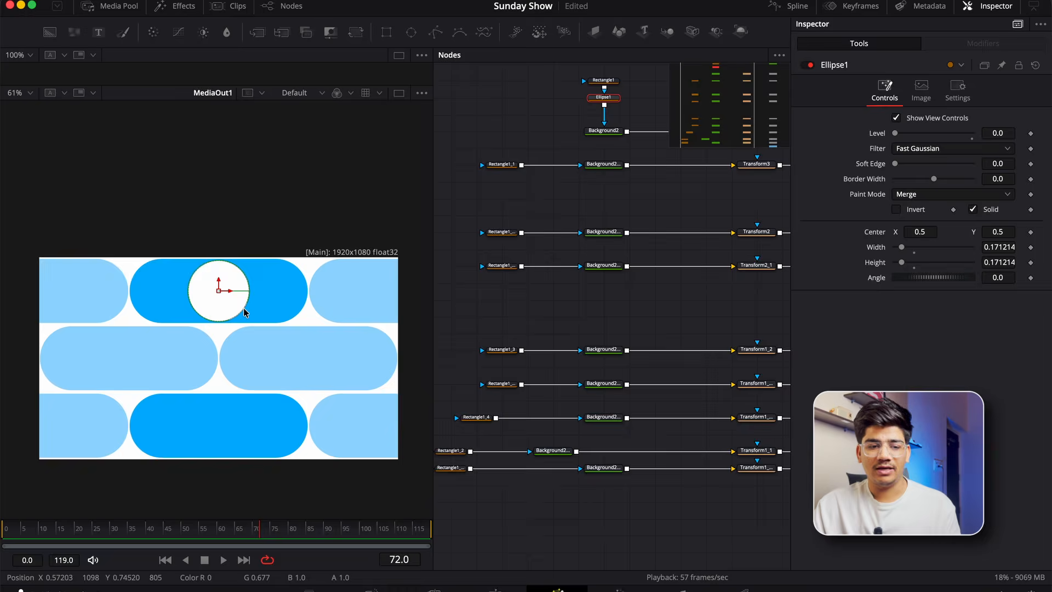
# - Keyframe Ellipse1's Center at frame 0 and frame 50
pyautogui.click(7, 535)
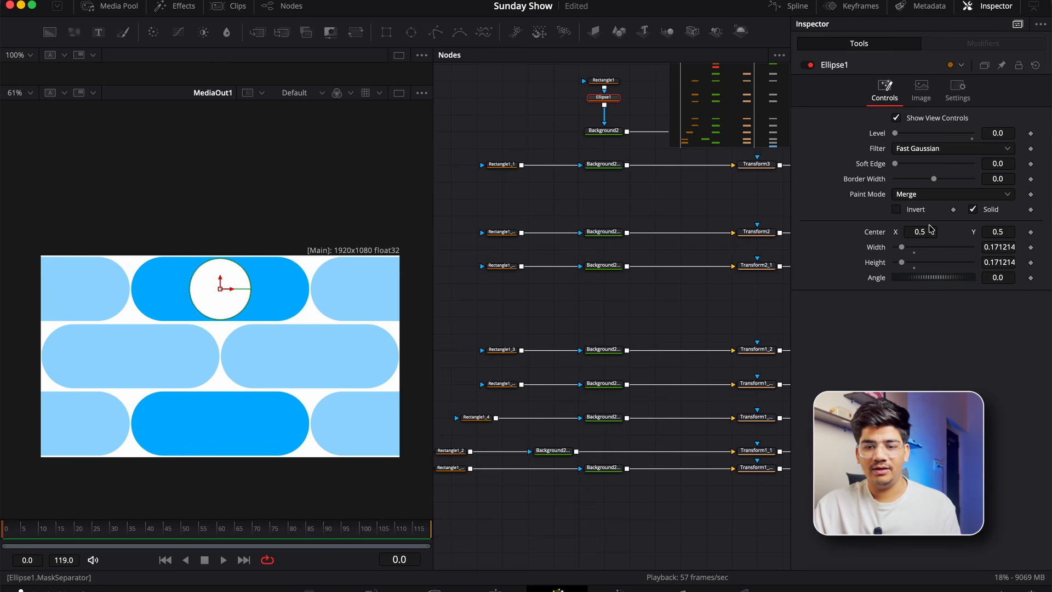
pyautogui.click(1031, 232)
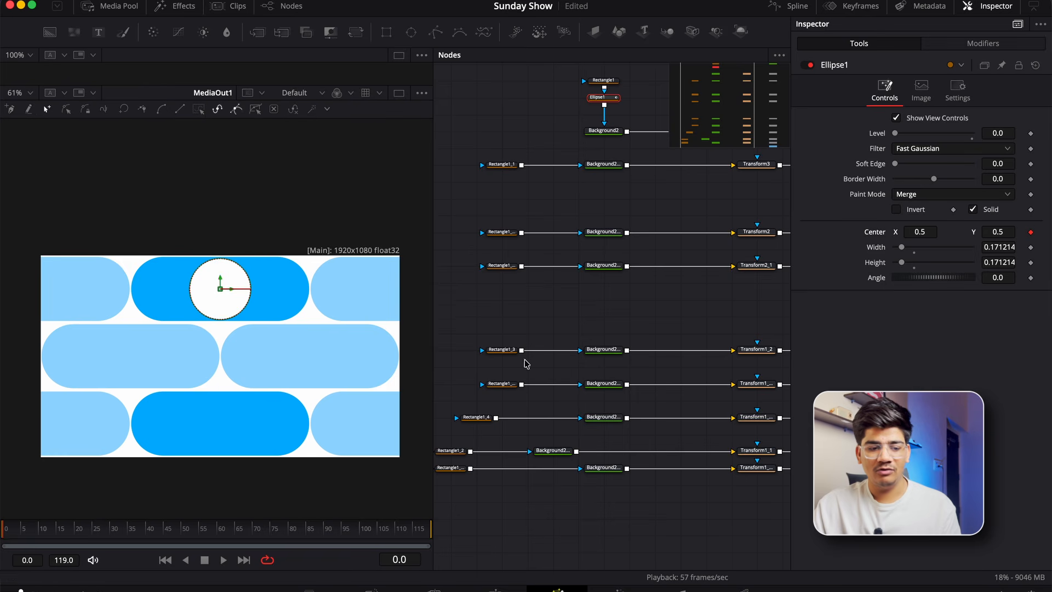
pyautogui.click(108, 540)
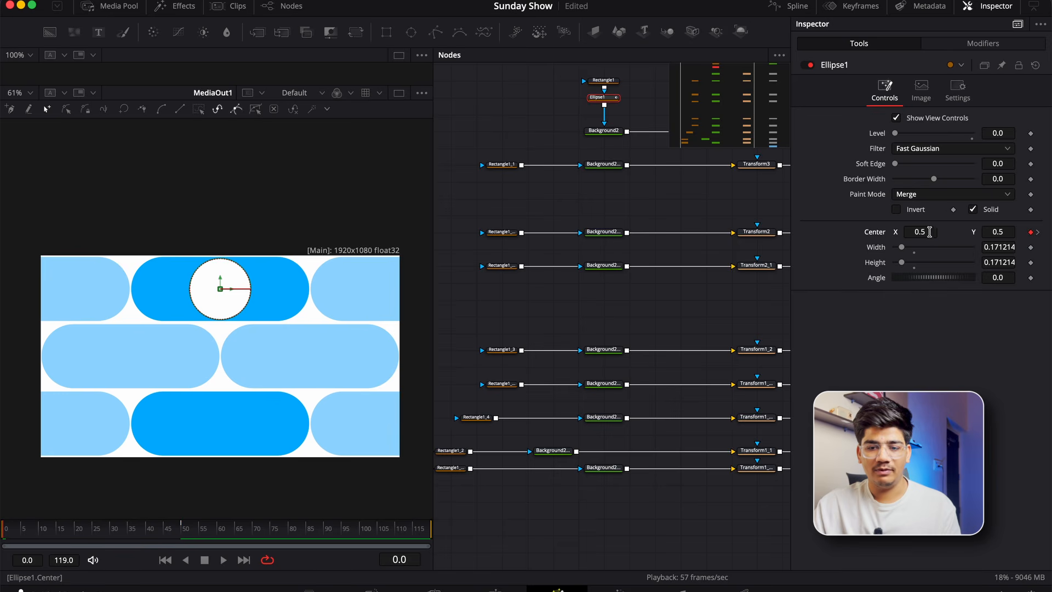
# - Set Ellipse1's Center X to 0.3414 at frame 0, placing the circle inside the pill's left end
pyautogui.moveTo(930, 232); pyautogui.dragTo(418, 272)
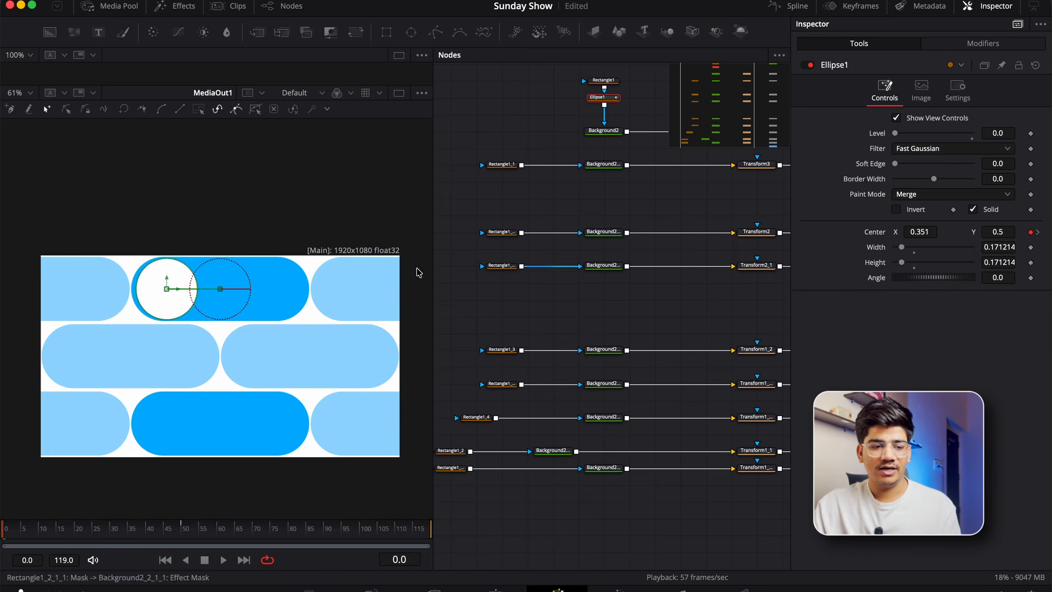
pyautogui.scroll(5, 134, 279)
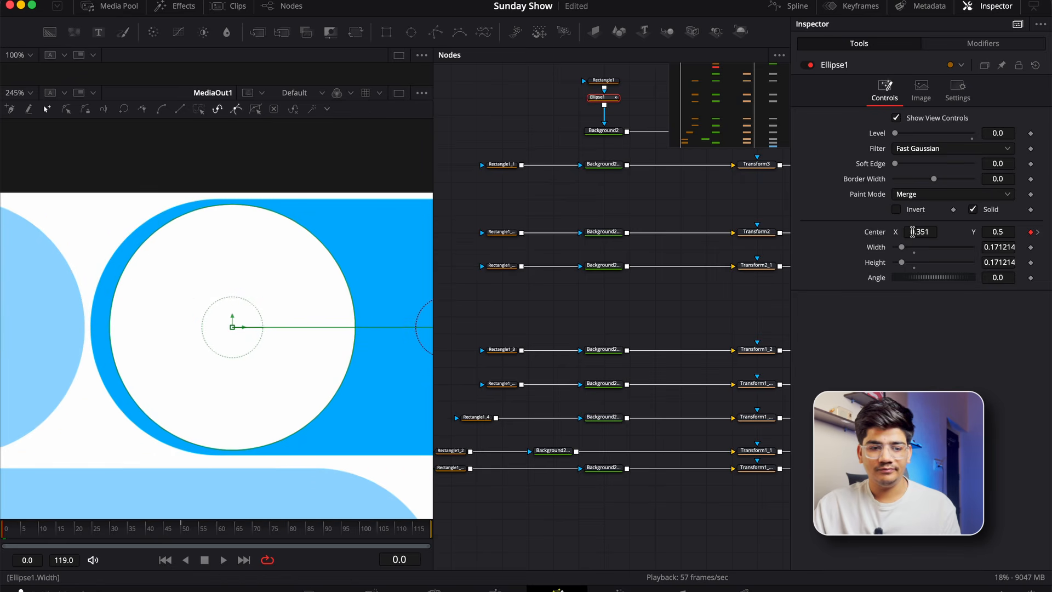
pyautogui.moveTo(912, 232); pyautogui.dragTo(880, 232)
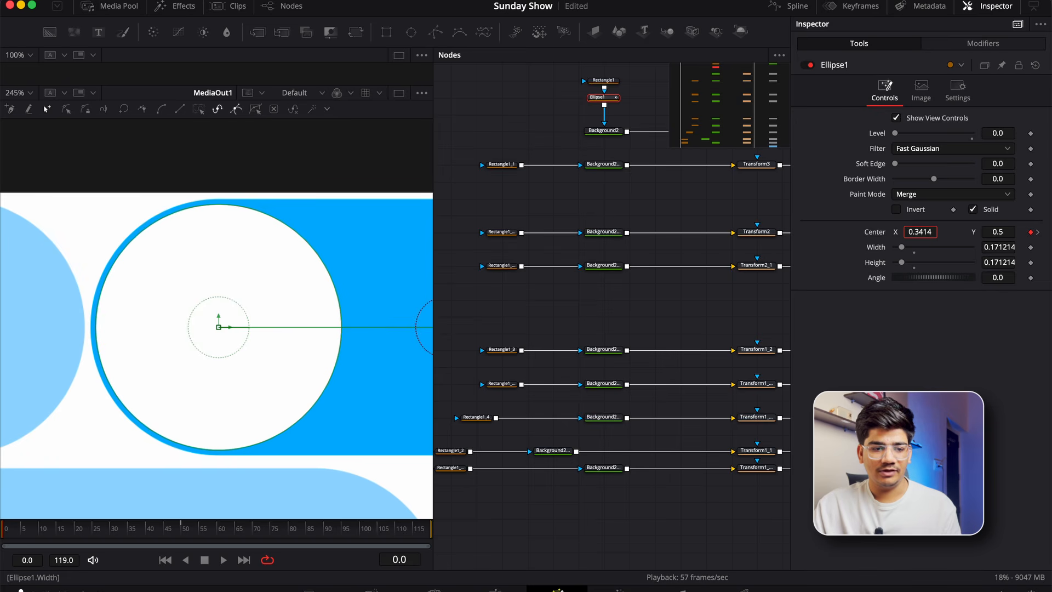
pyautogui.scroll(-1, 363, 313)
pyautogui.moveTo(363, 313); pyautogui.dragTo(208, 314)
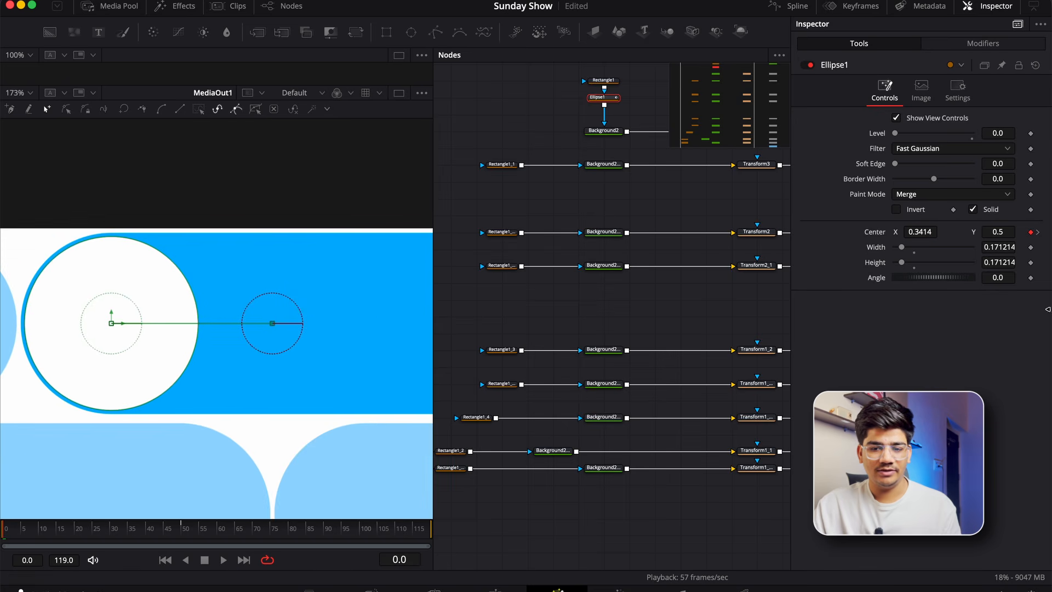
# - Go to the Center keyframe at frame 50 and set Ellipse1's Center X to 0.659, placing the circle inside the pill's right end
pyautogui.click(1035, 236)
pyautogui.scroll(-2, 359, 286)
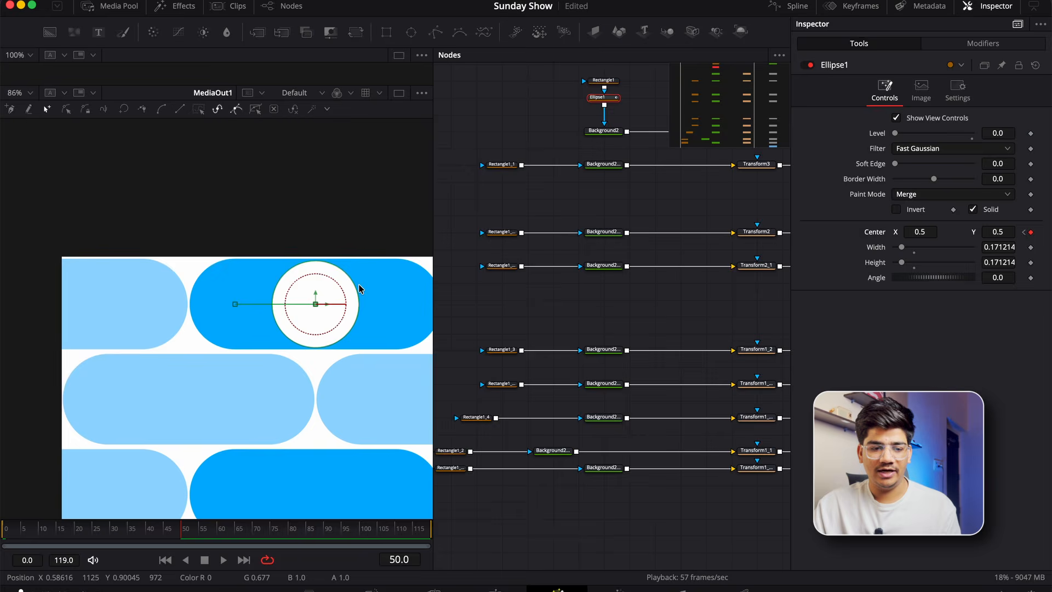
pyautogui.moveTo(355, 292); pyautogui.dragTo(284, 310)
pyautogui.moveTo(920, 233); pyautogui.dragTo(1007, 233)
pyautogui.scroll(4, 390, 313)
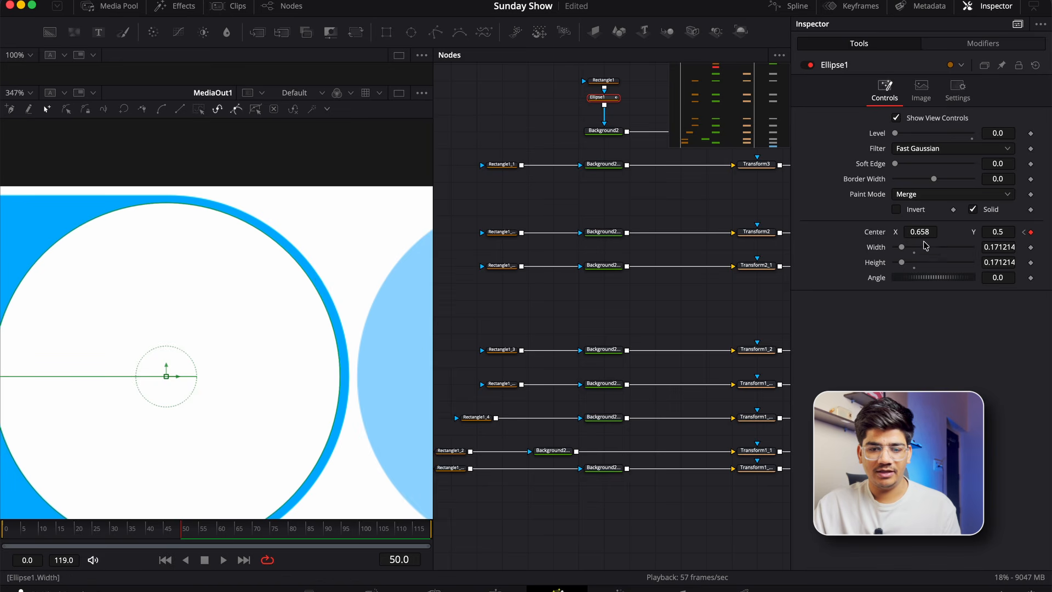
pyautogui.click(914, 231)
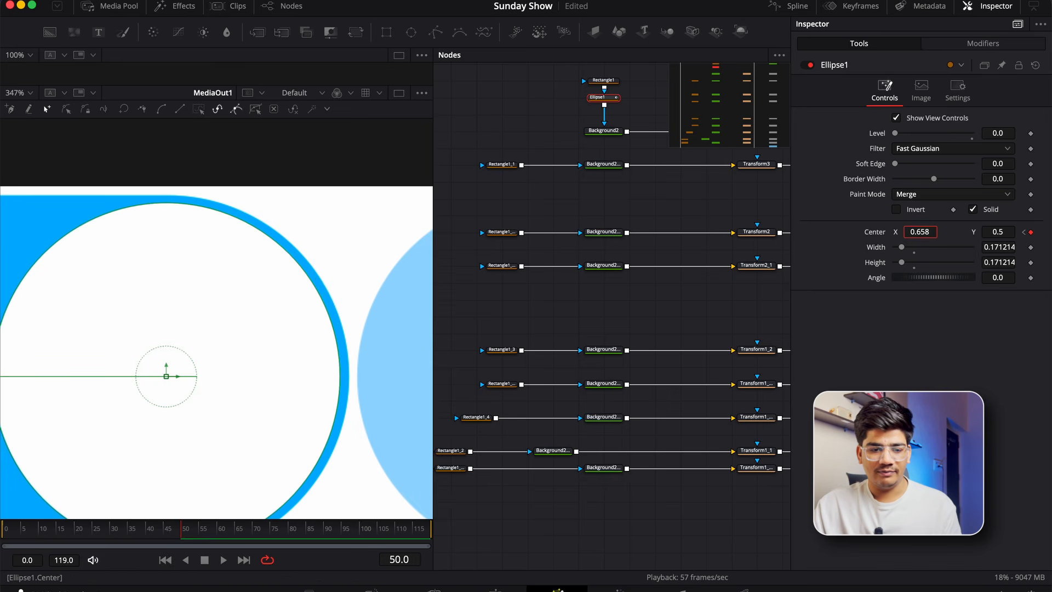
pyautogui.press('Up')
pyautogui.scroll(-3, 263, 326)
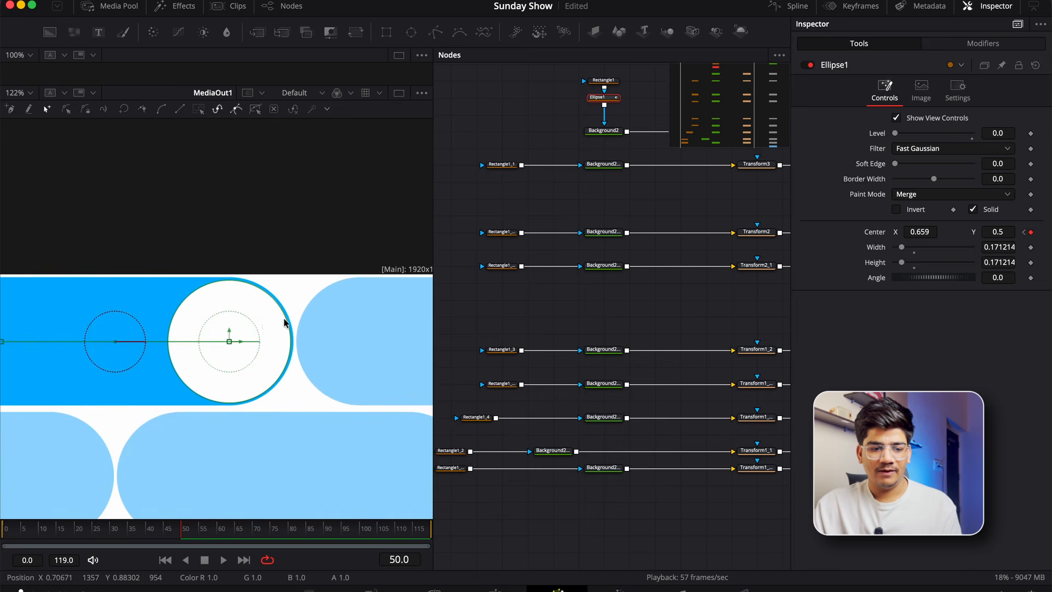
# - Smooth Ellipse1's Center displacement curve and set its Ease In to 56.7 and Ease Out to 56.1
pyautogui.scroll(-3, 285, 323)
pyautogui.moveTo(58, 525); pyautogui.dragTo(159, 528)
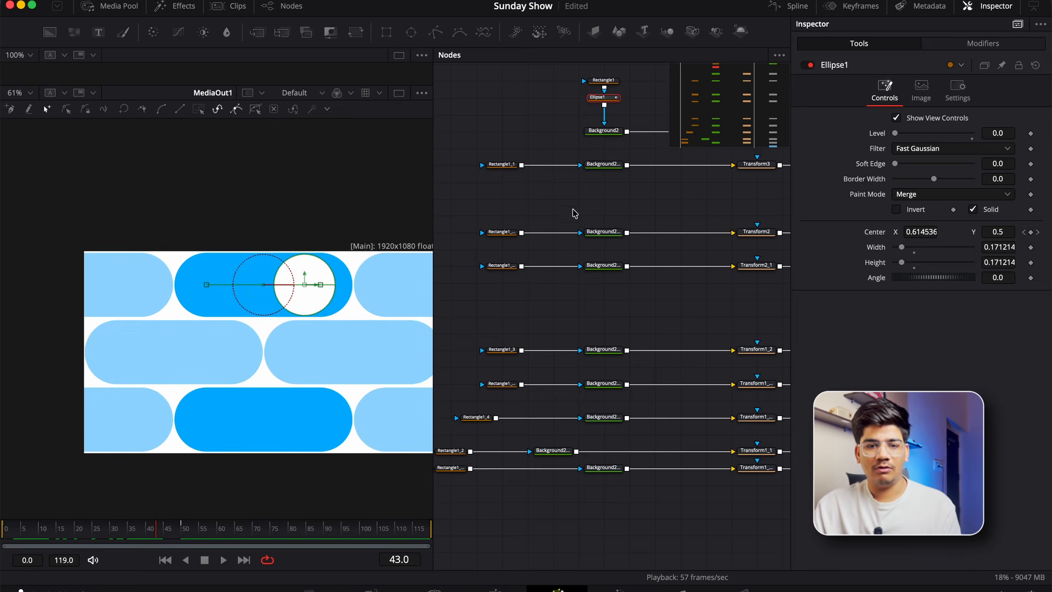
pyautogui.click(798, 6)
pyautogui.click(19, 421)
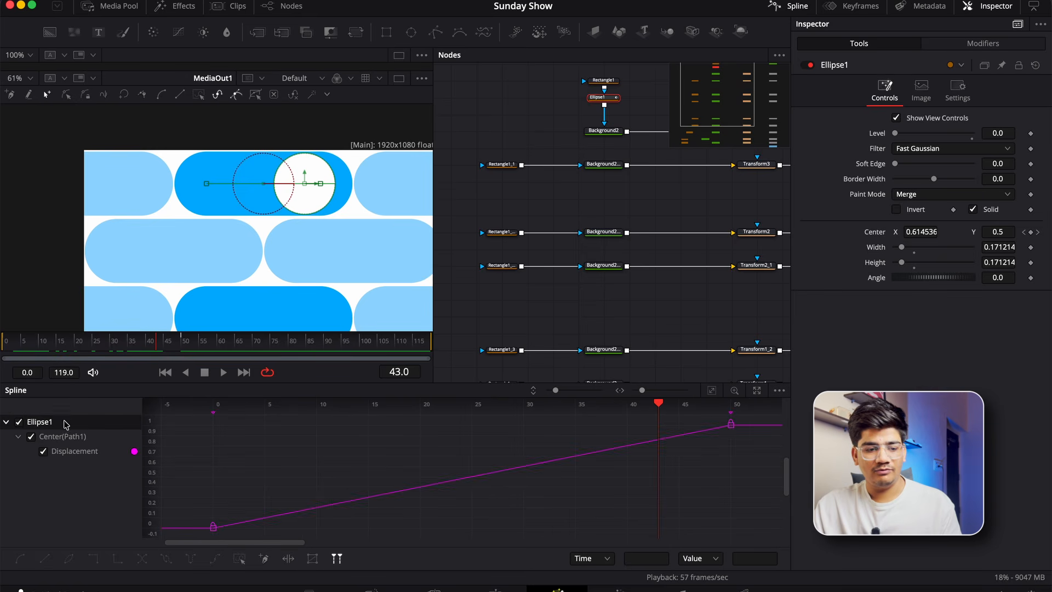
pyautogui.press('super+a')
pyautogui.press('s')
pyautogui.press('t')
pyautogui.press('t')
pyautogui.press('t')
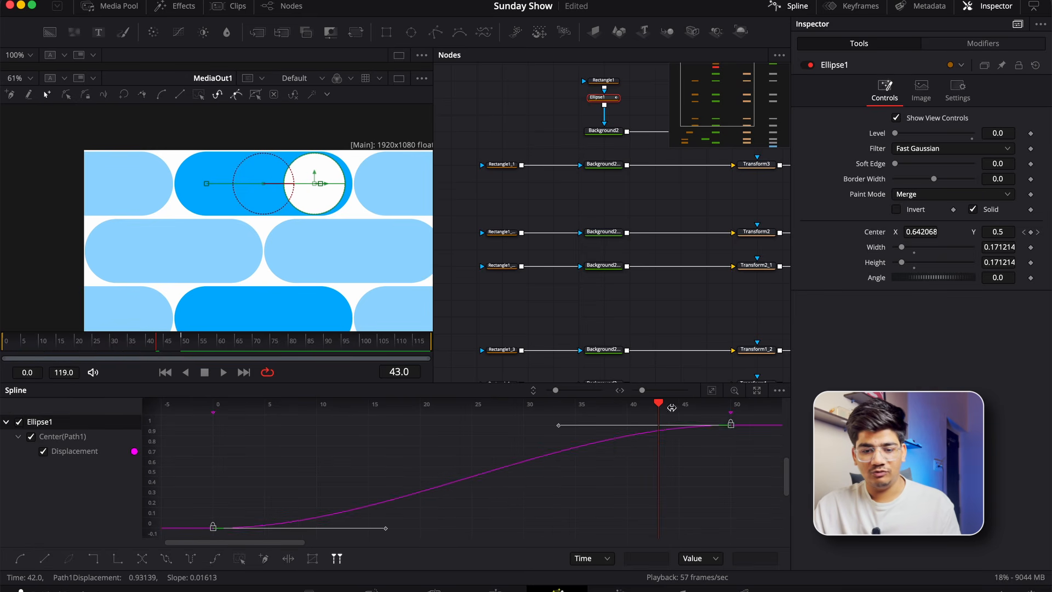
pyautogui.moveTo(661, 406); pyautogui.dragTo(754, 412)
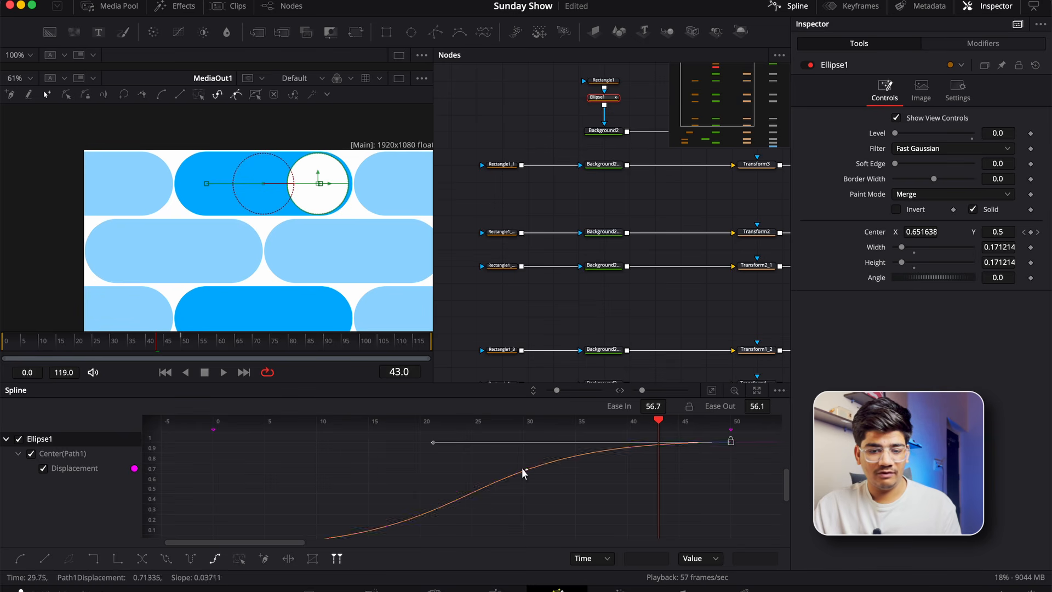
# - Set Ellipse1's displacement curve to ping-pong and play the animation to check the circle's back-and-forth movement
pyautogui.moveTo(524, 472); pyautogui.dragTo(325, 517)
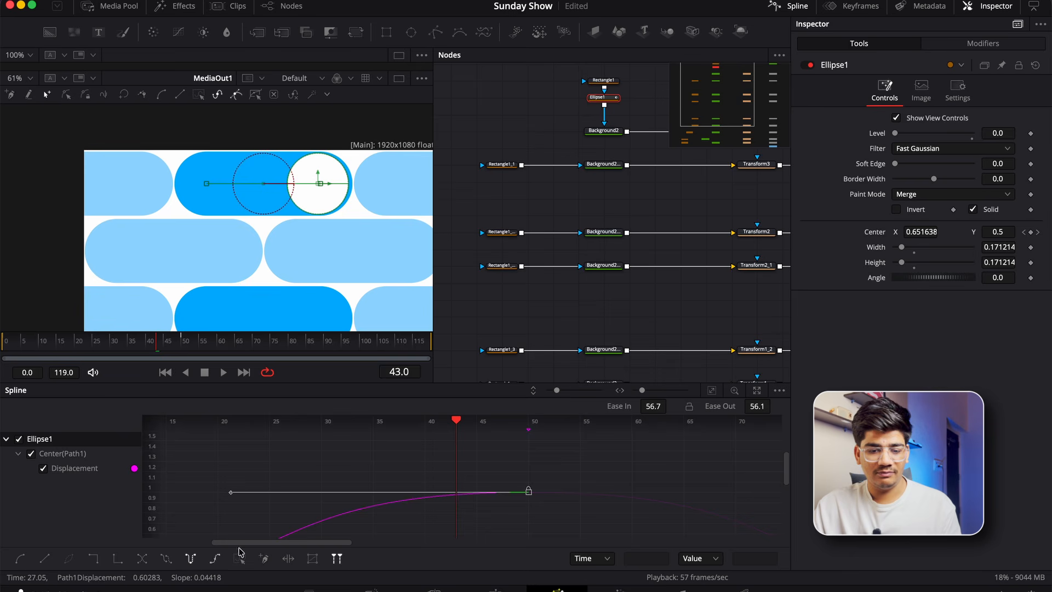
pyautogui.press('space')
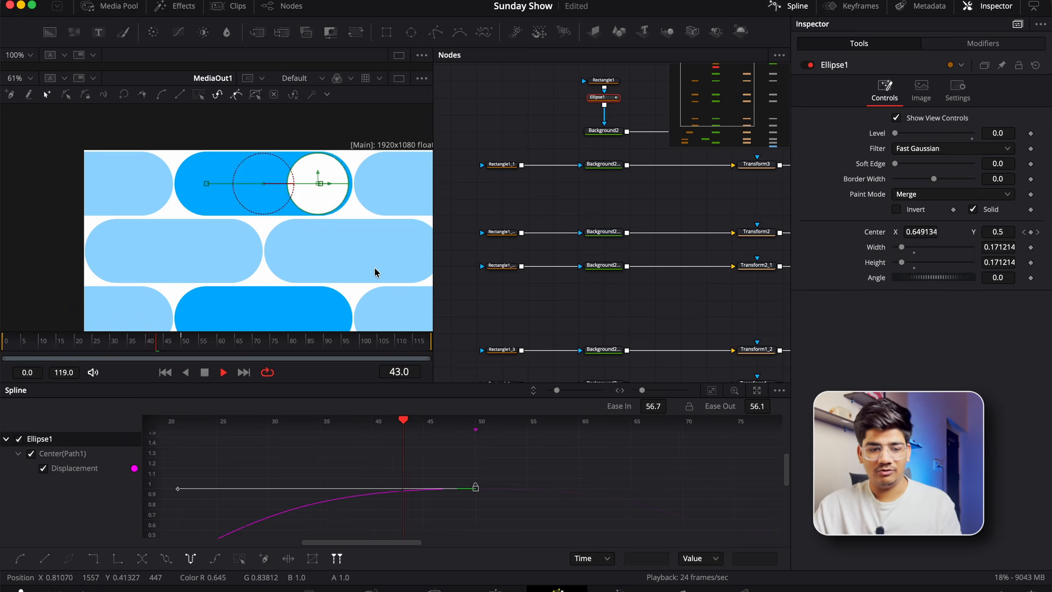
pyautogui.press('space')
pyautogui.moveTo(206, 343); pyautogui.dragTo(460, 347)
pyautogui.press('space')
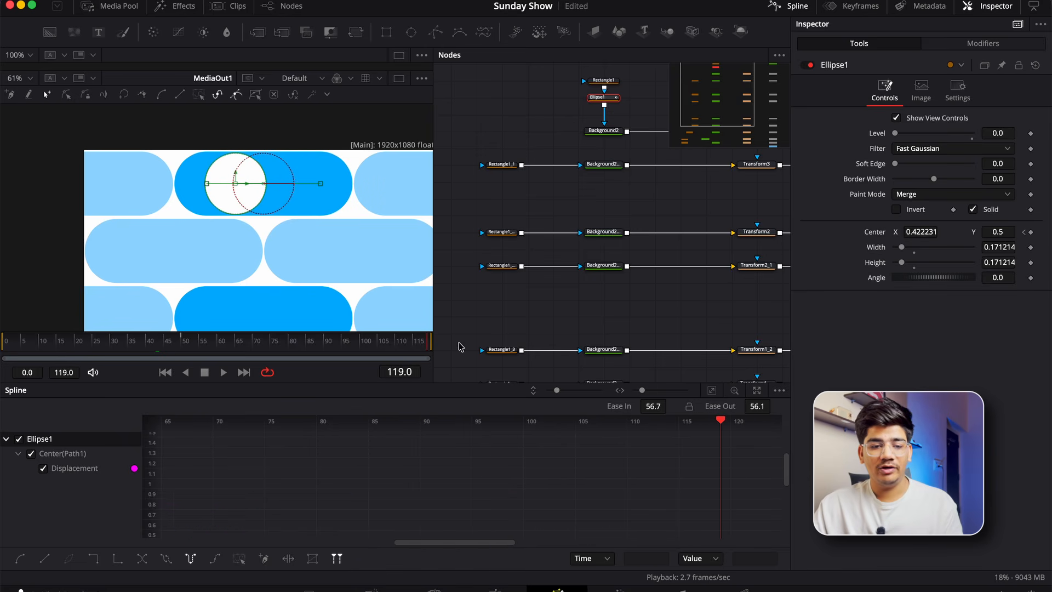
# - Move the end keyframe of Ellipse1's displacement curve to frame 60 and play the slower movement
pyautogui.moveTo(253, 349); pyautogui.dragTo(220, 354)
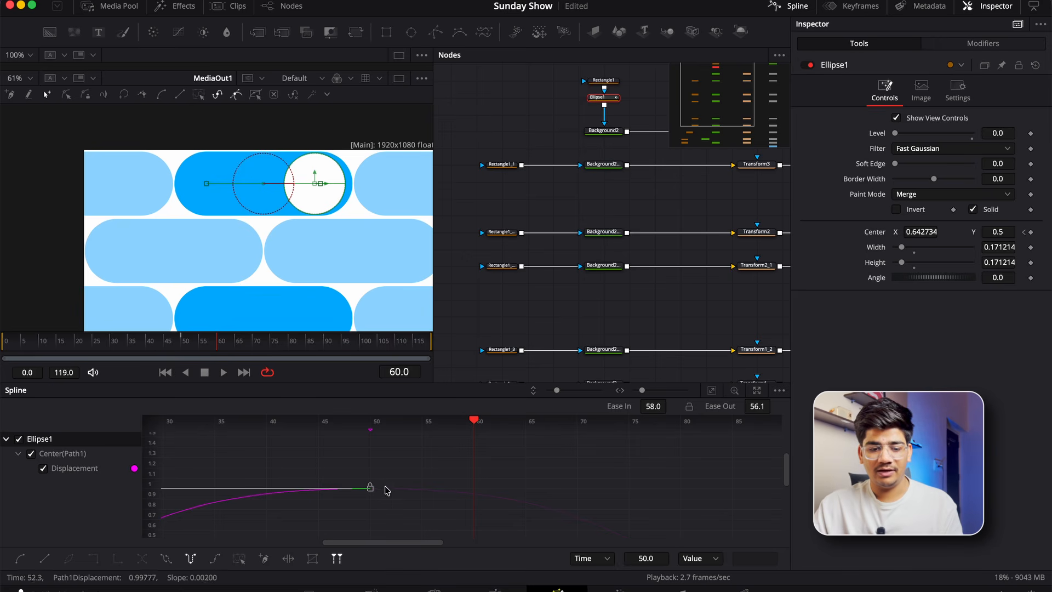
pyautogui.moveTo(368, 492); pyautogui.dragTo(476, 499)
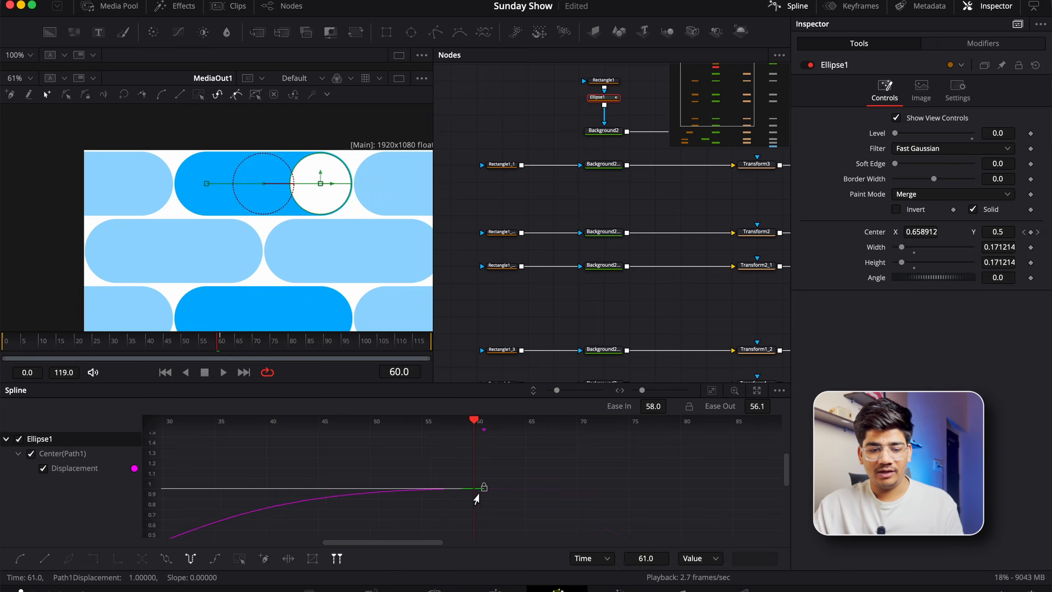
pyautogui.press('space')
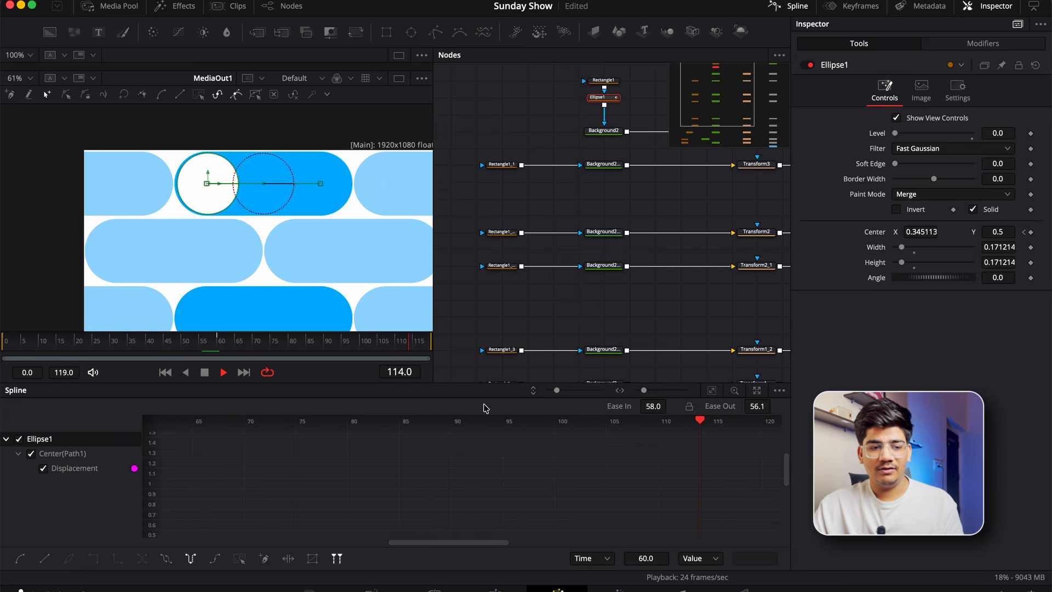
pyautogui.press('space')
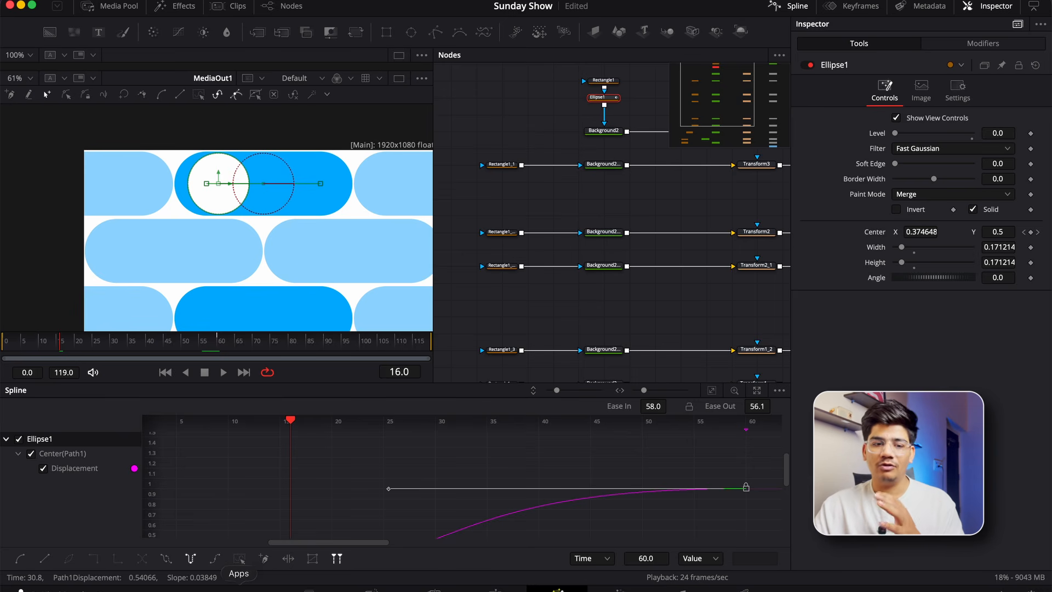
pyautogui.press('space')
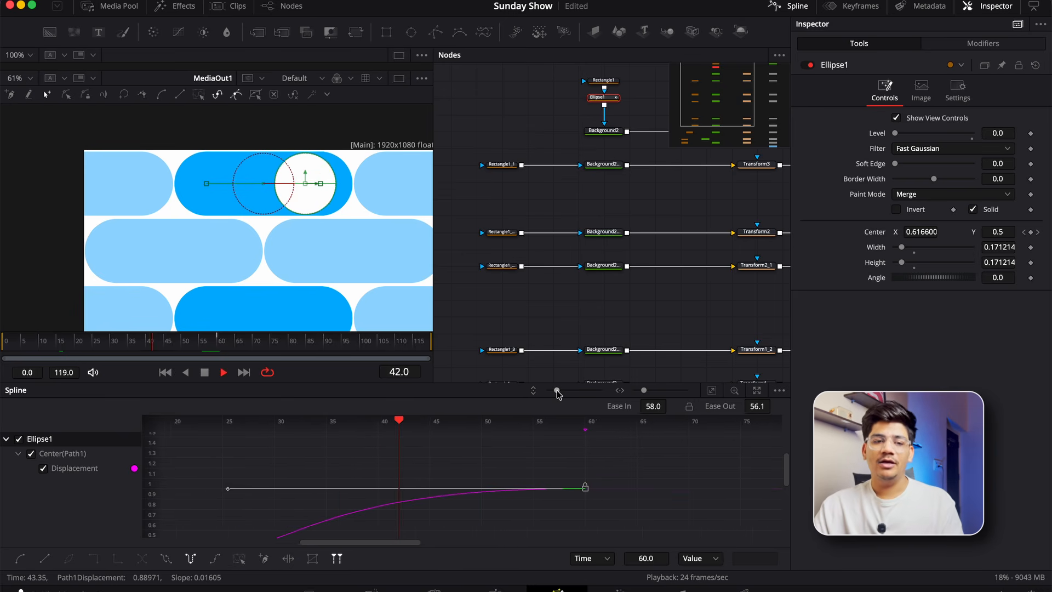
# - Set Ease In to 72.7 and Ease Out to 56.3 on Ellipse1's displacement curve, and play the eased animation
pyautogui.click(713, 390)
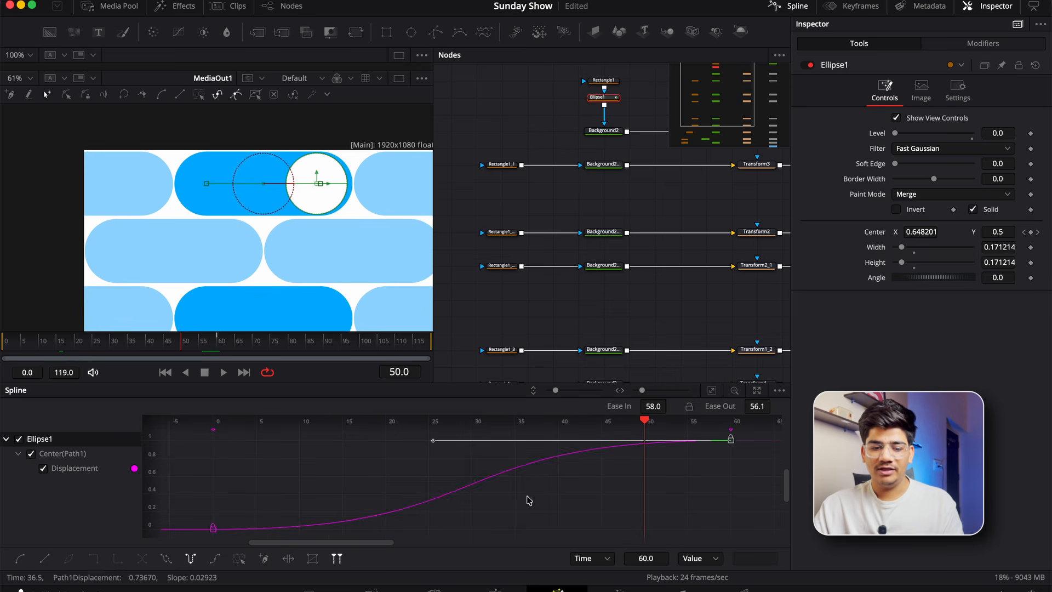
pyautogui.press('f')
pyautogui.press('t')
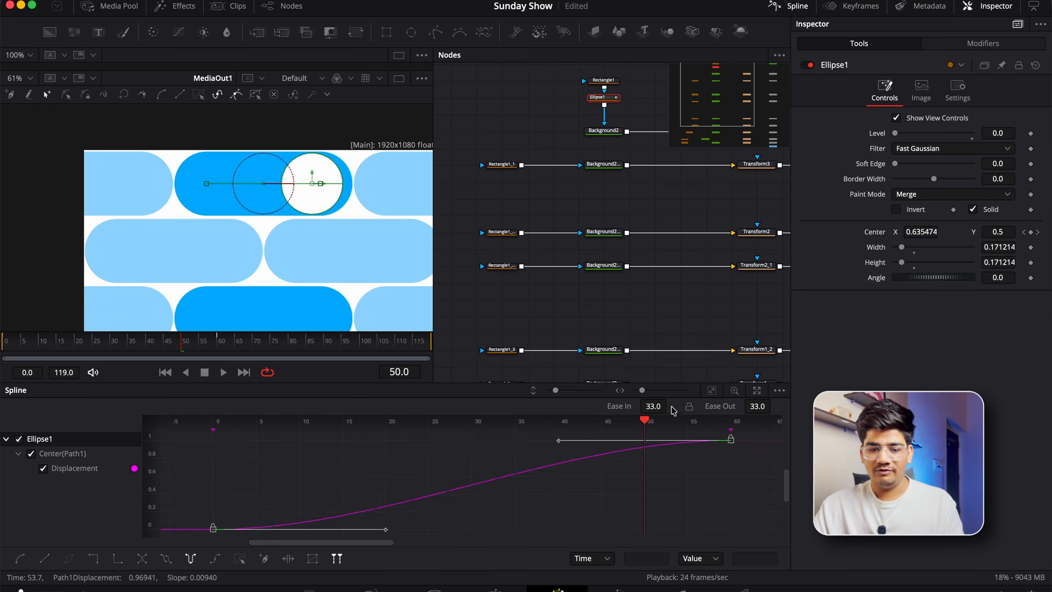
pyautogui.moveTo(655, 406); pyautogui.dragTo(666, 407)
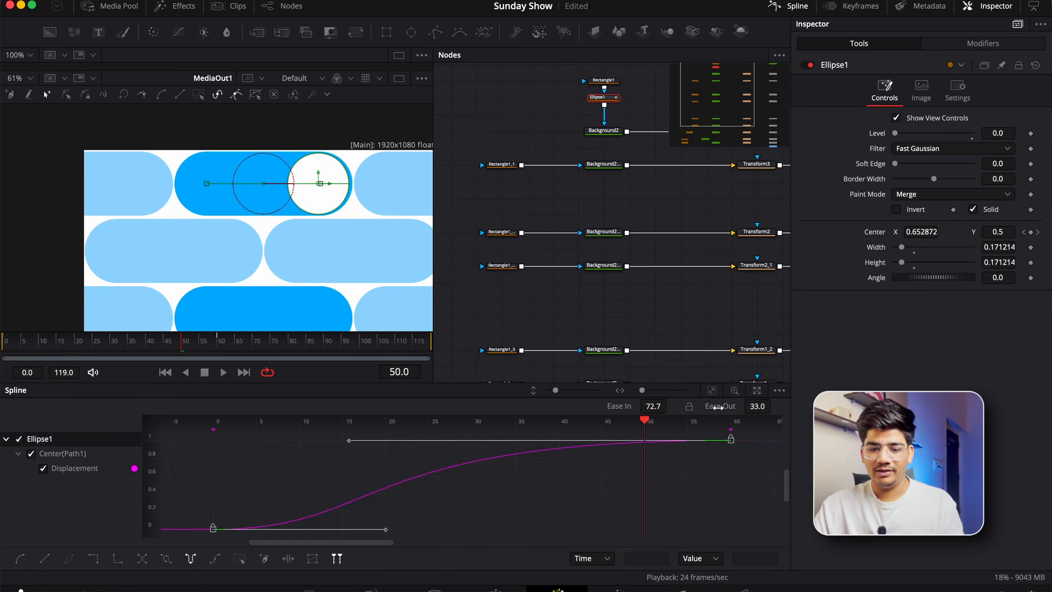
pyautogui.moveTo(760, 405); pyautogui.dragTo(774, 404)
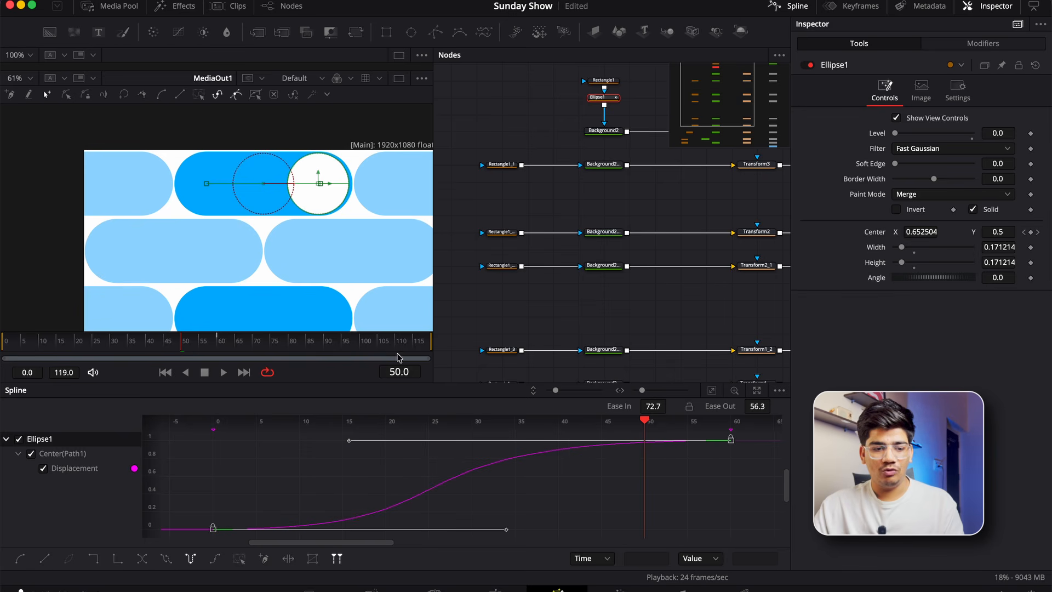
pyautogui.press('space')
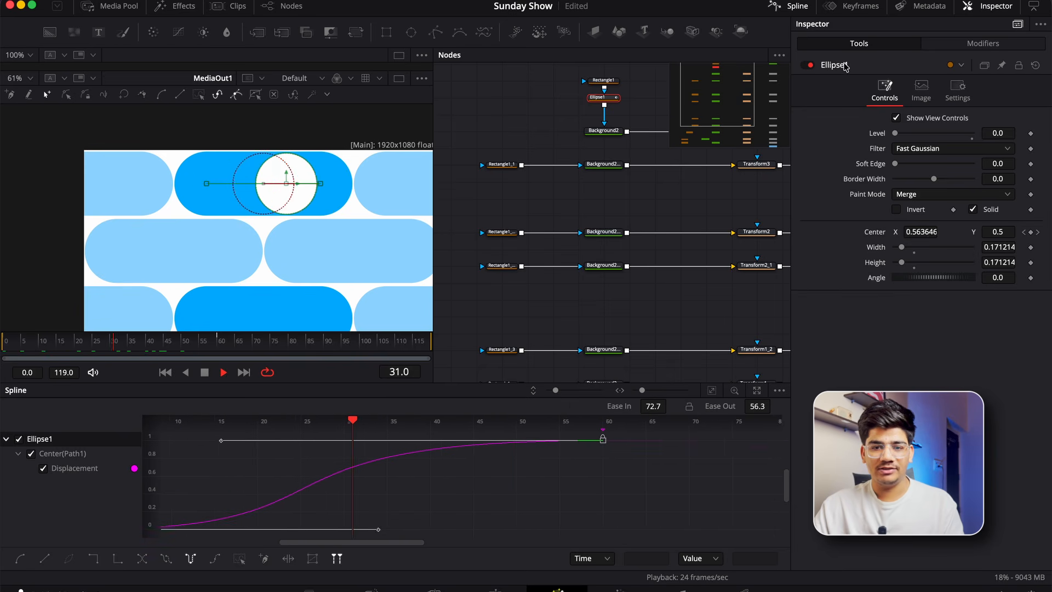
pyautogui.click(794, 8)
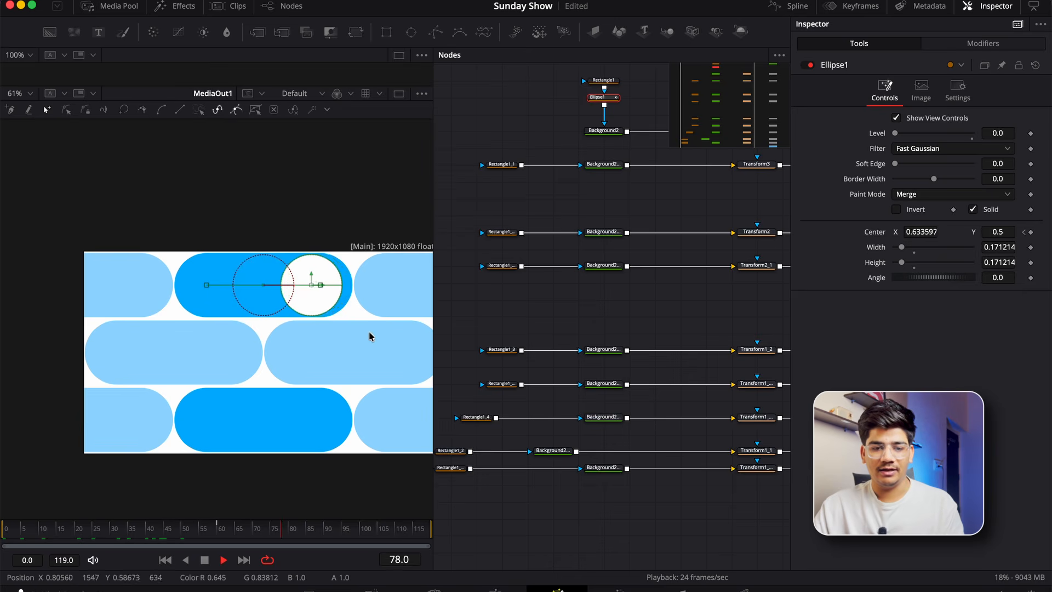
pyautogui.scroll(-2, 370, 336)
pyautogui.press('space')
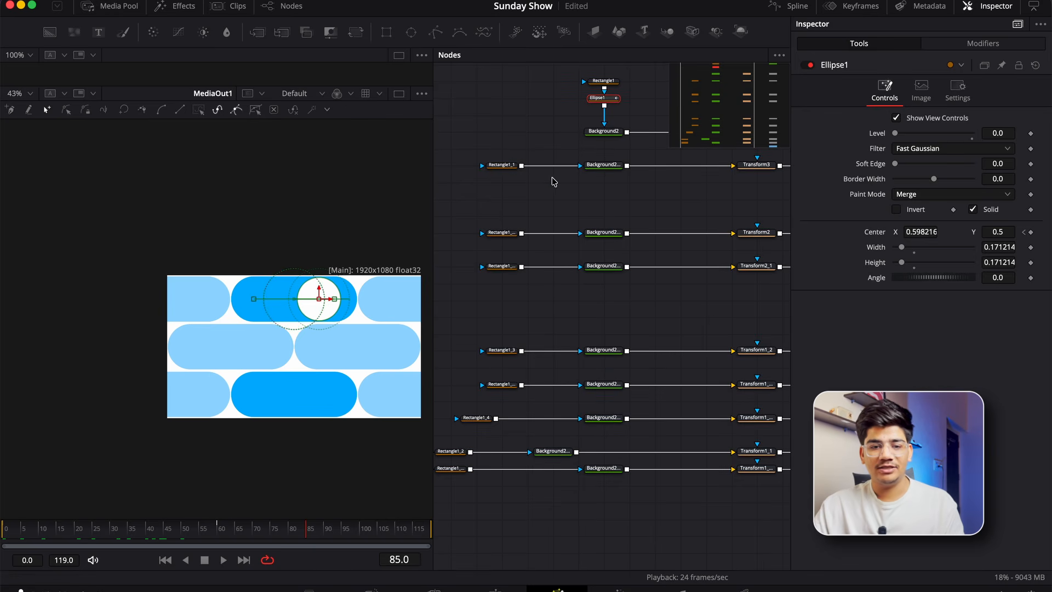
# - Paste copies of the animated Ellipse1 after the rectangle masks of the branches feeding Transform3, Transform2 and Transform2_1
pyautogui.hotkey('ctrl', 'v')
pyautogui.click(509, 234)
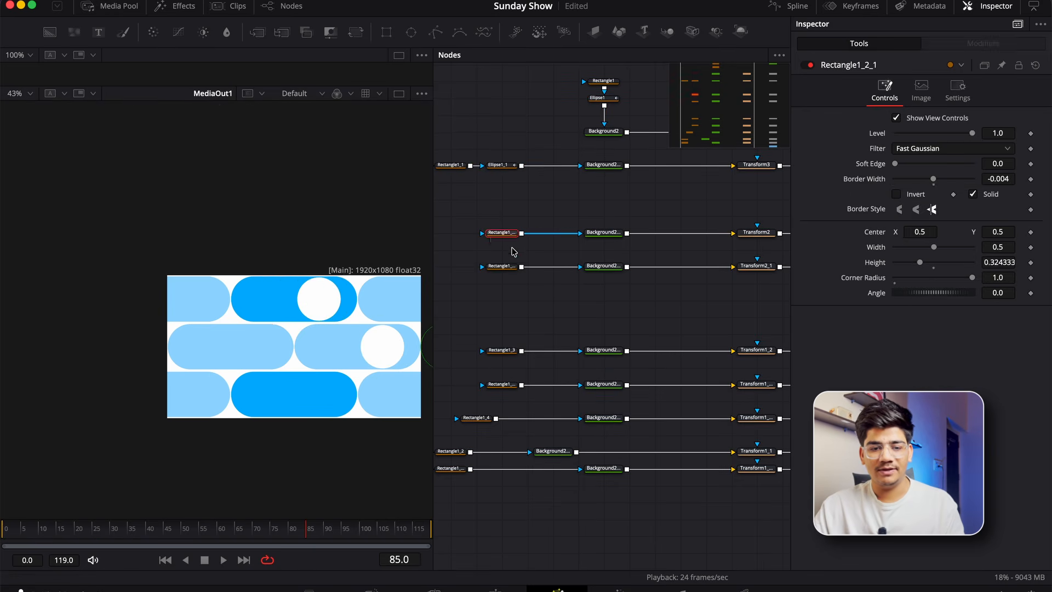
pyautogui.press('super+v')
pyautogui.click(506, 268)
pyautogui.press('super+v')
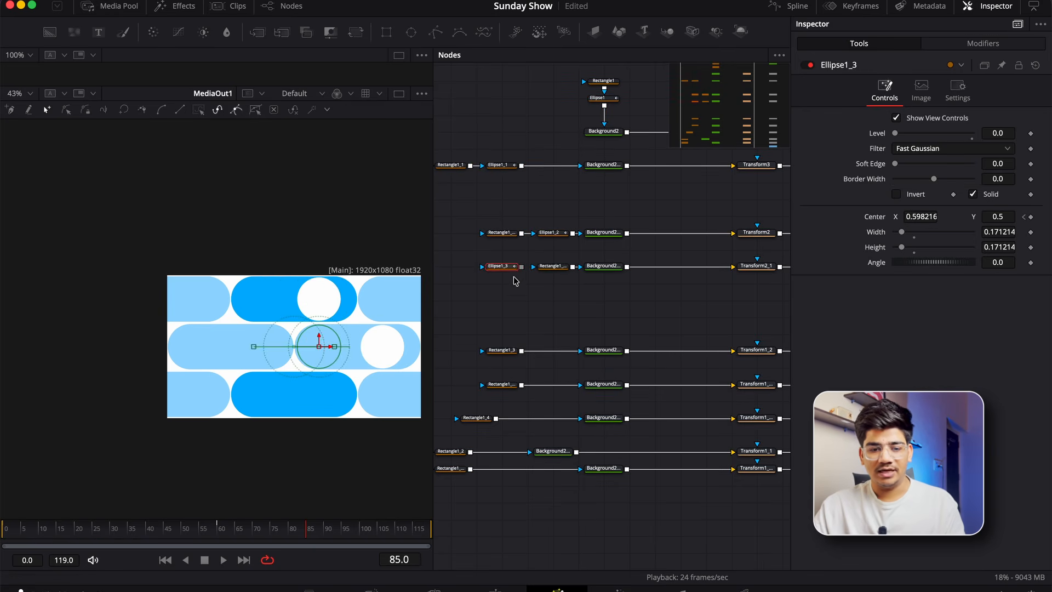
# - Paste the animated ellipse after the remaining five rectangle masks and play the animation to check every pill's circle
pyautogui.click(500, 350)
pyautogui.press('super+v')
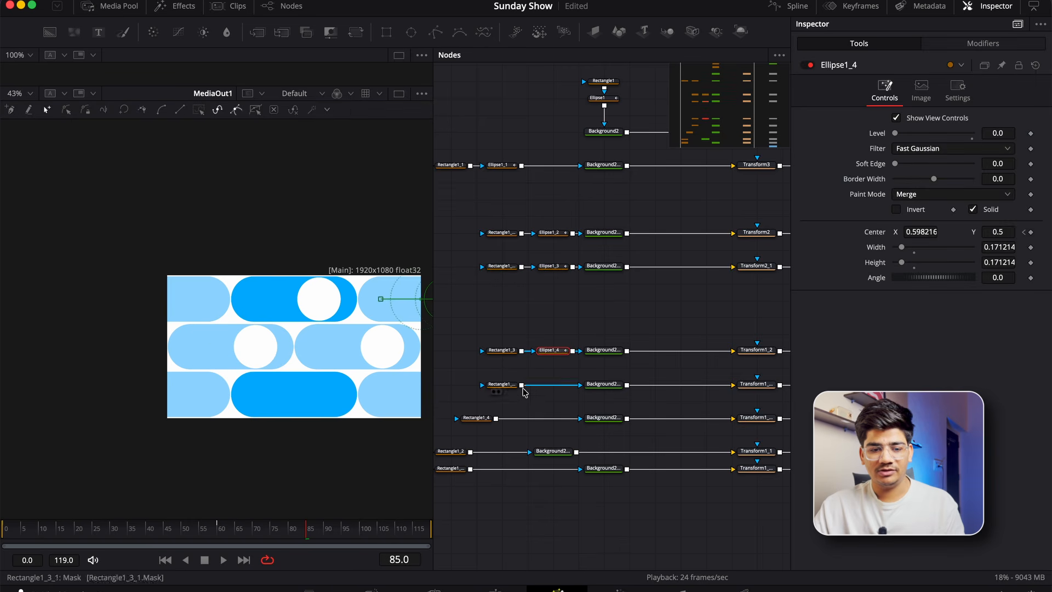
pyautogui.click(500, 384)
pyautogui.press('super+v')
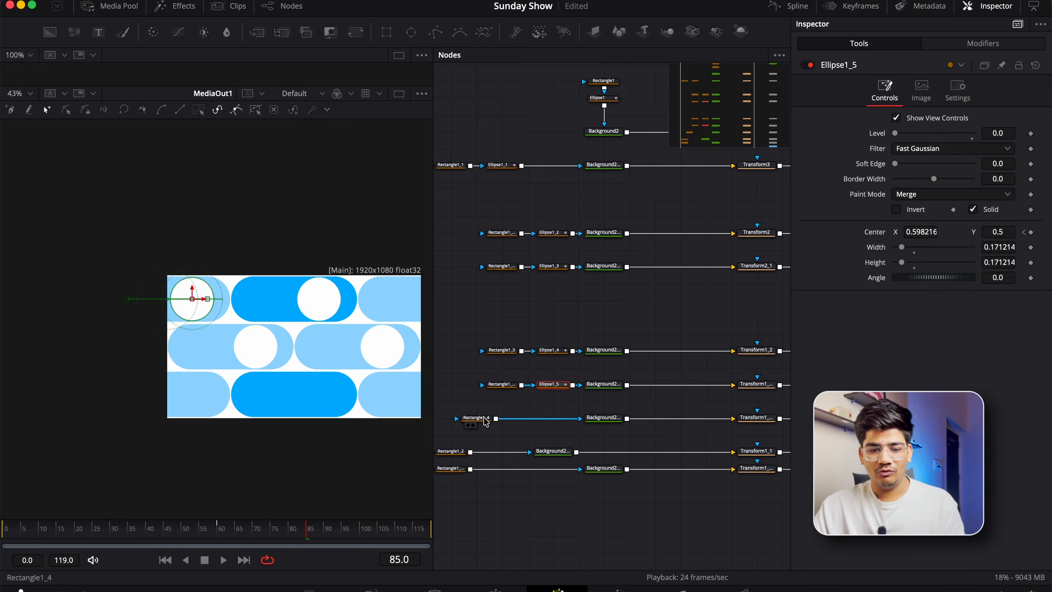
pyautogui.click(477, 418)
pyautogui.press('super+v')
pyautogui.click(460, 453)
pyautogui.press('super+v')
pyautogui.click(473, 469)
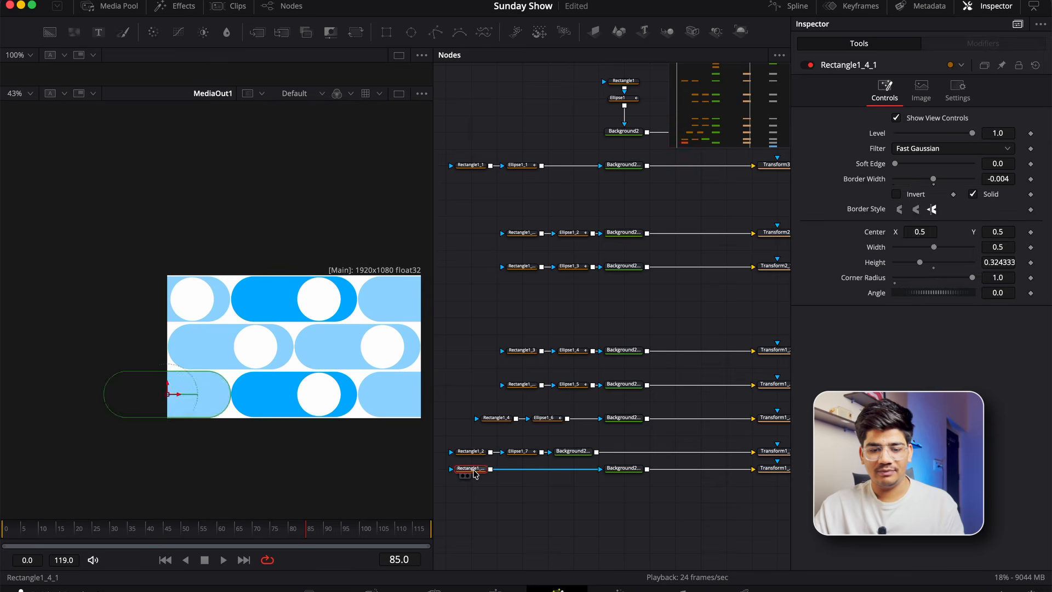
pyautogui.press('super+v')
pyautogui.press('space')
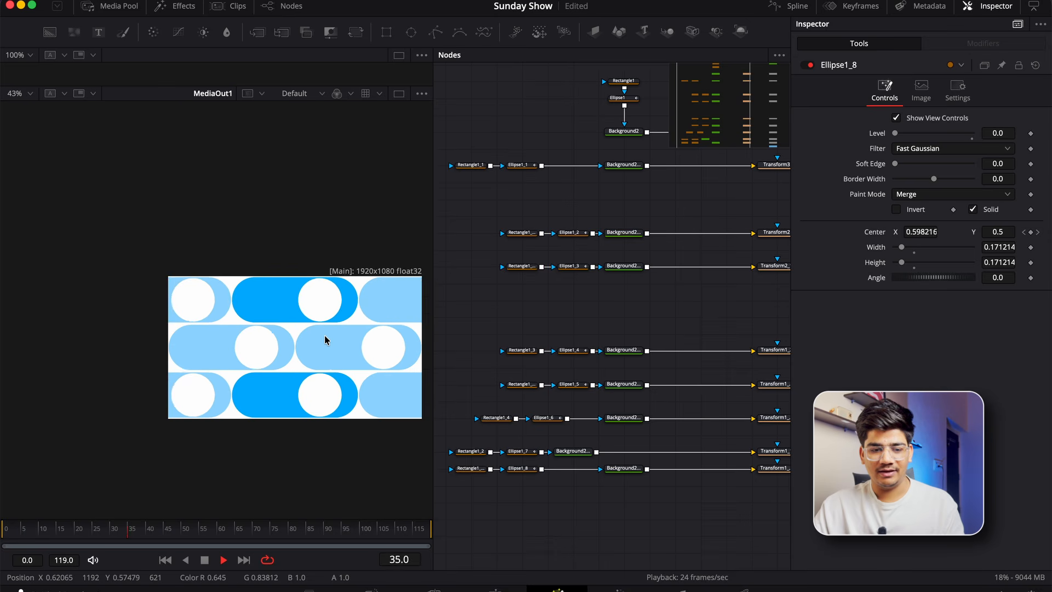
pyautogui.press('space')
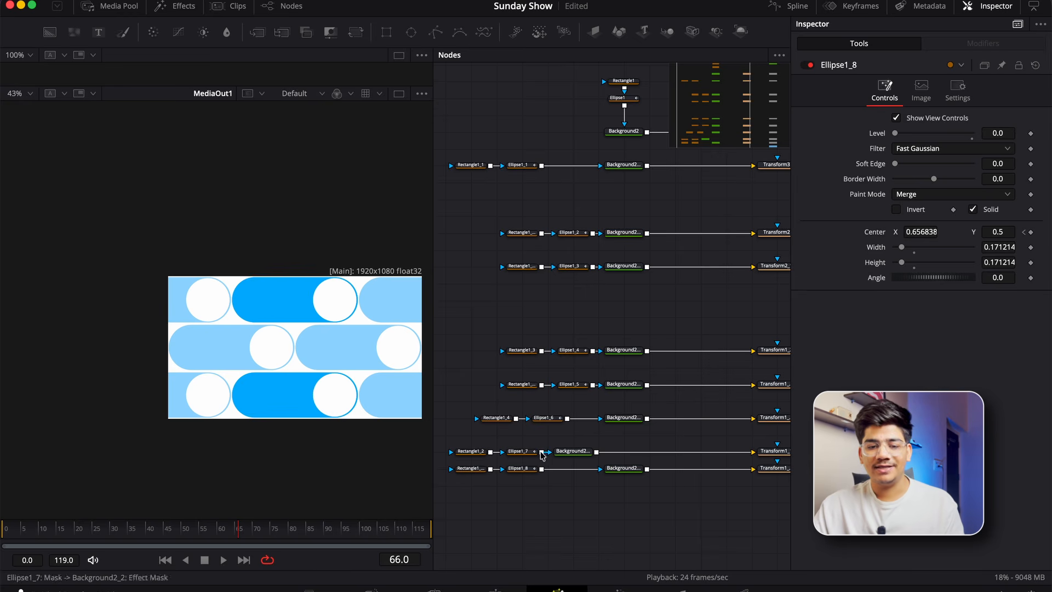
# - Tidy the node graph by aligning Background2_2 with the other backgrounds and lining up the rectangle and ellipse masks, including Rectangle1 and Ellipse1
pyautogui.moveTo(568, 450); pyautogui.dragTo(618, 450)
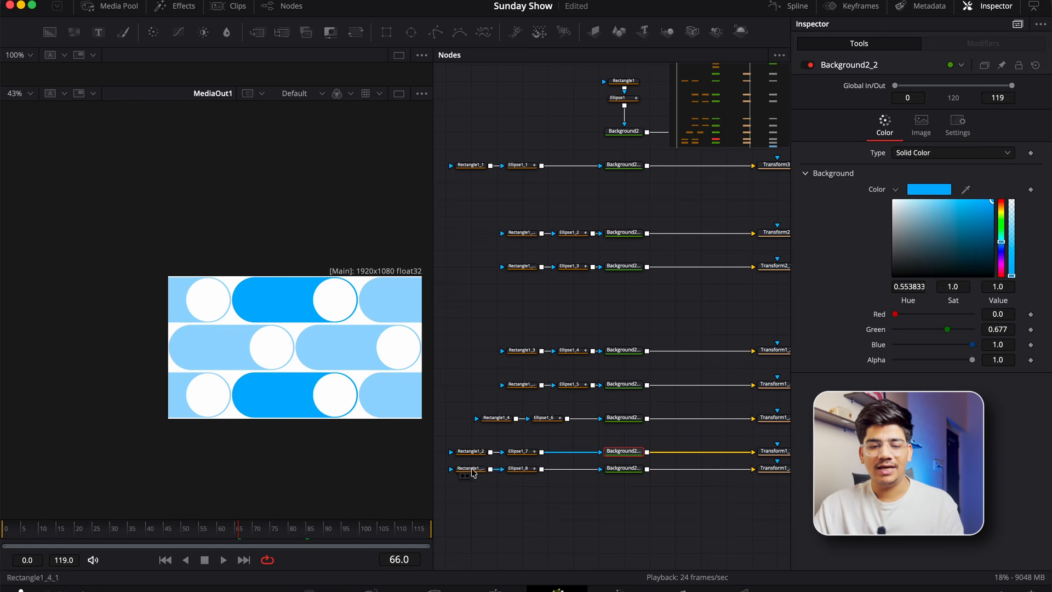
pyautogui.moveTo(466, 437); pyautogui.dragTo(553, 471)
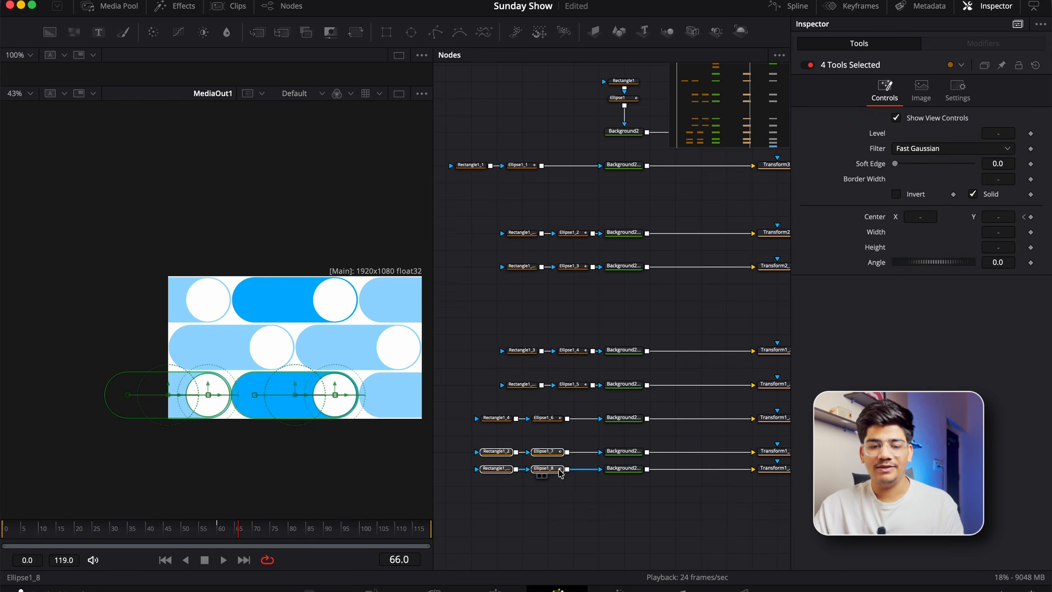
pyautogui.click(571, 421)
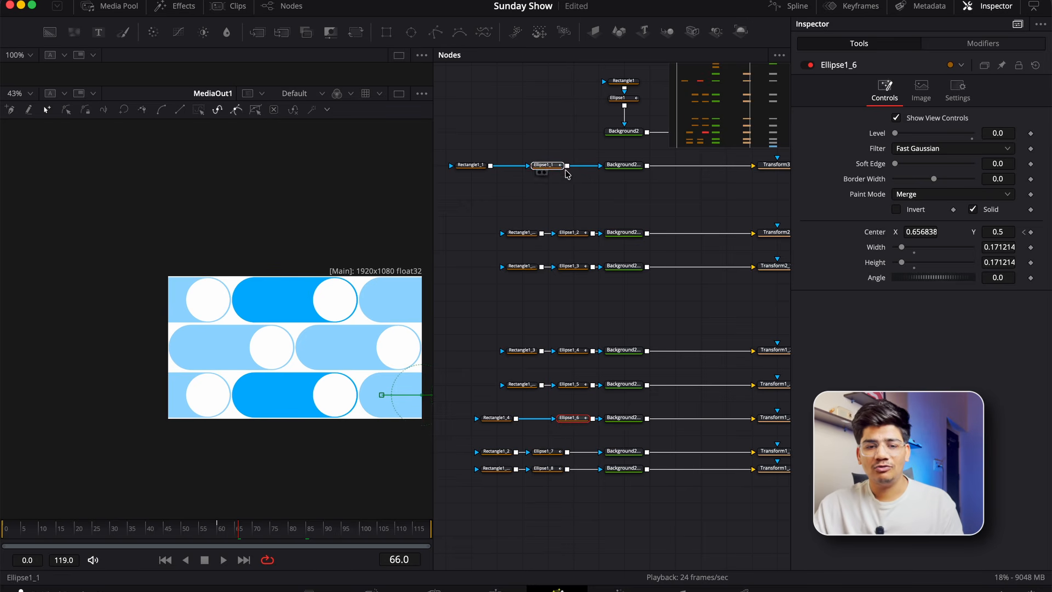
pyautogui.click(564, 167)
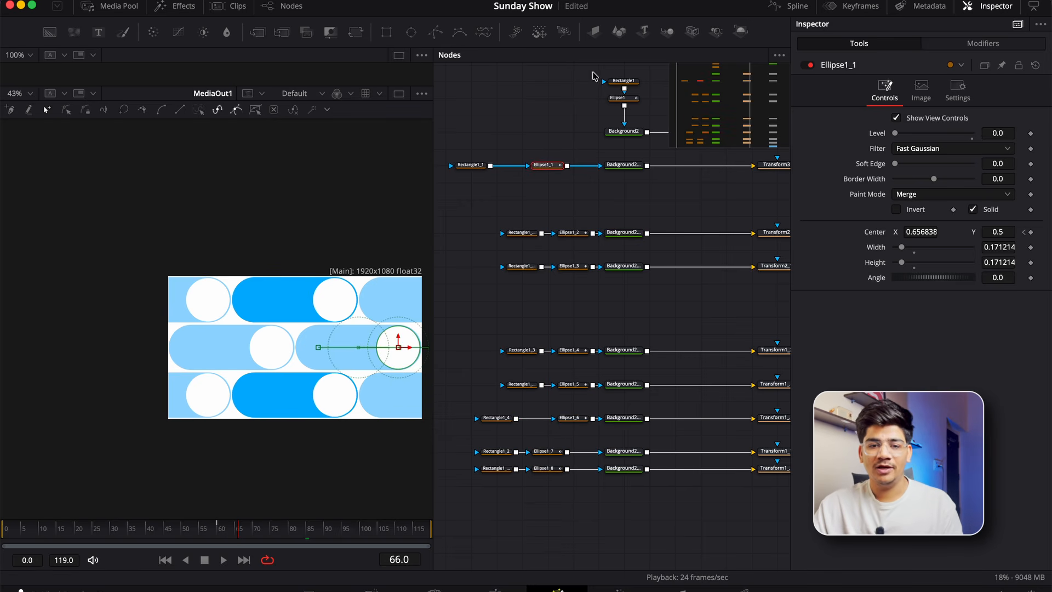
pyautogui.moveTo(593, 76); pyautogui.dragTo(470, 115)
# - Select all nine ellipse masks and examine their keyframes together, fitted to the view
pyautogui.moveTo(541, 76); pyautogui.dragTo(577, 203)
pyautogui.moveTo(576, 201); pyautogui.dragTo(562, 485)
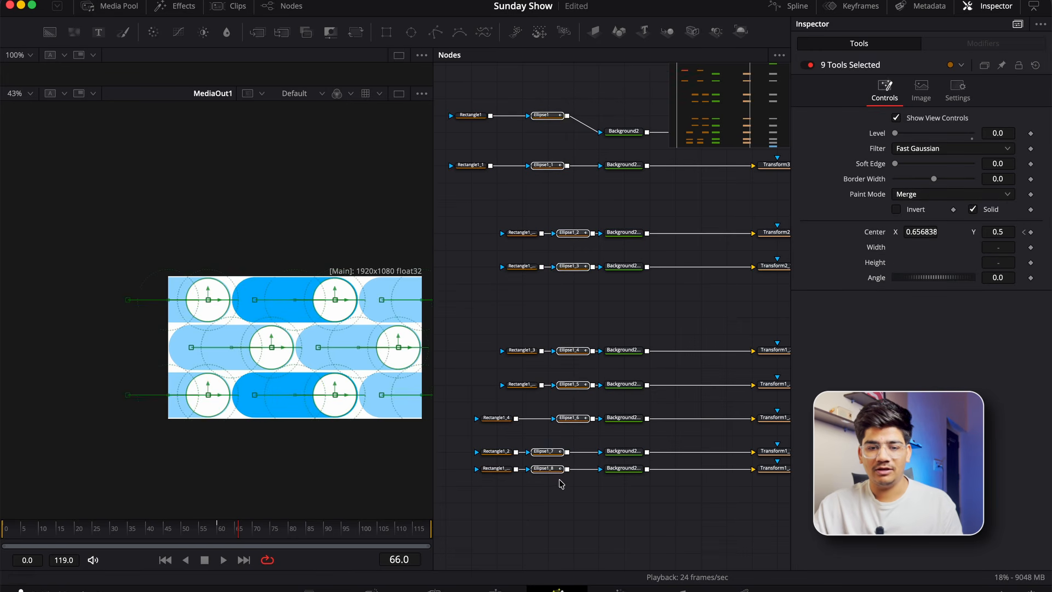
pyautogui.click(855, 7)
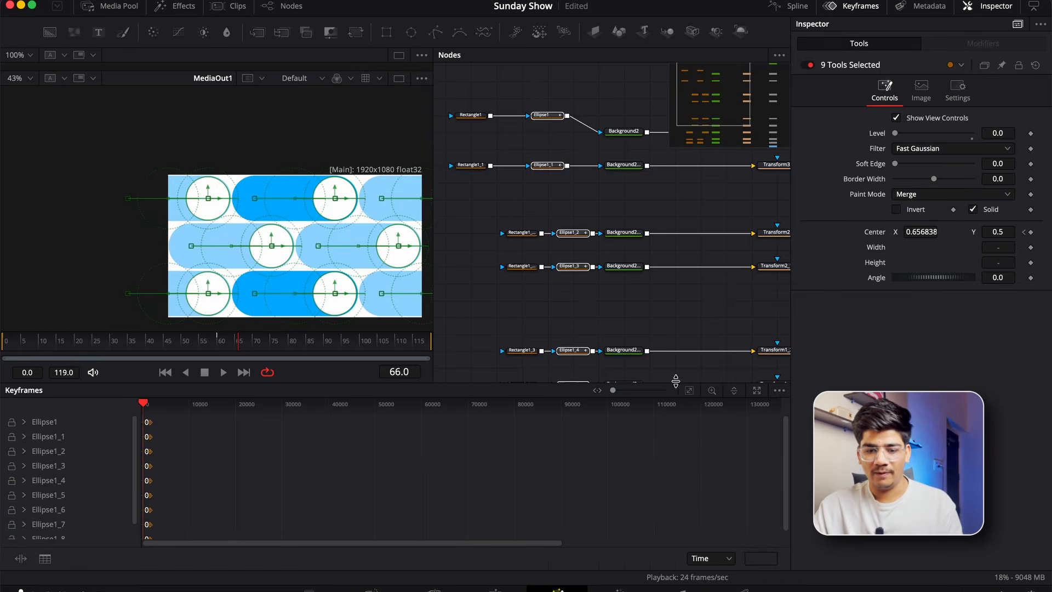
pyautogui.click(691, 390)
pyautogui.click(851, 8)
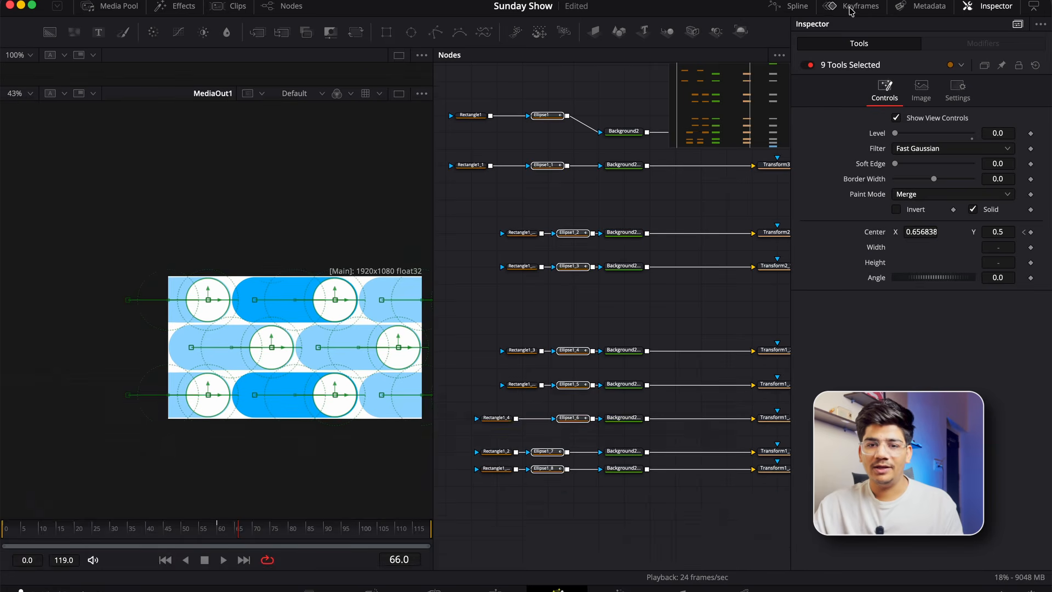
# - Show the Center displacement splines of the nine selected ellipses and give the curve graph more room
pyautogui.click(781, 8)
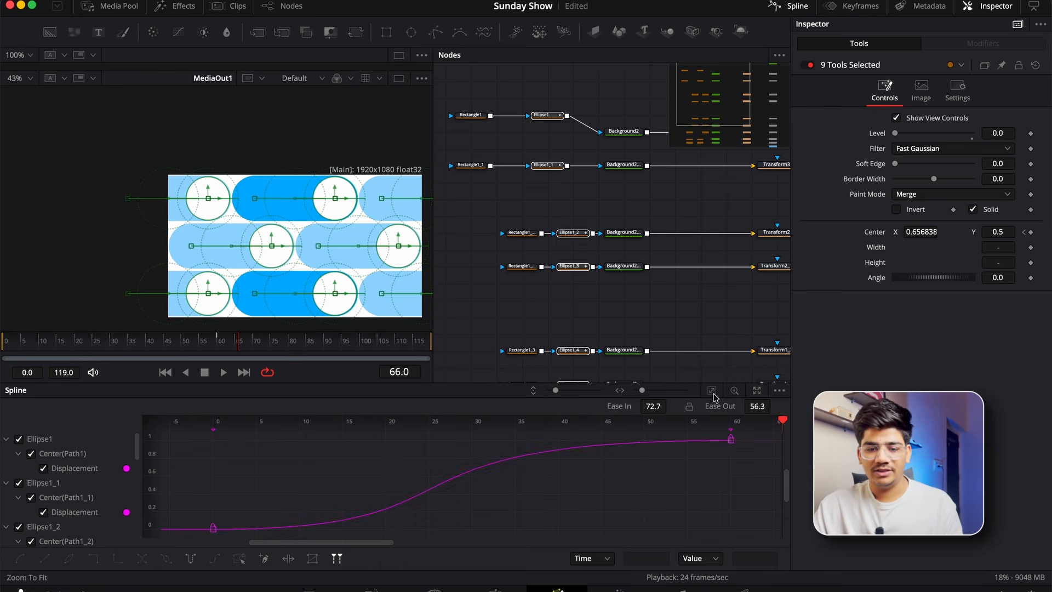
pyautogui.moveTo(708, 380)
pyautogui.mouseDown()
pyautogui.moveTo(707, 333)
pyautogui.moveTo(704, 441)
pyautogui.moveTo(701, 315)
pyautogui.moveTo(702, 381)
pyautogui.moveTo(702, 368)
pyautogui.mouseUp()
pyautogui.scroll(2, 211, 263)
pyautogui.scroll(-2, 350, 189)
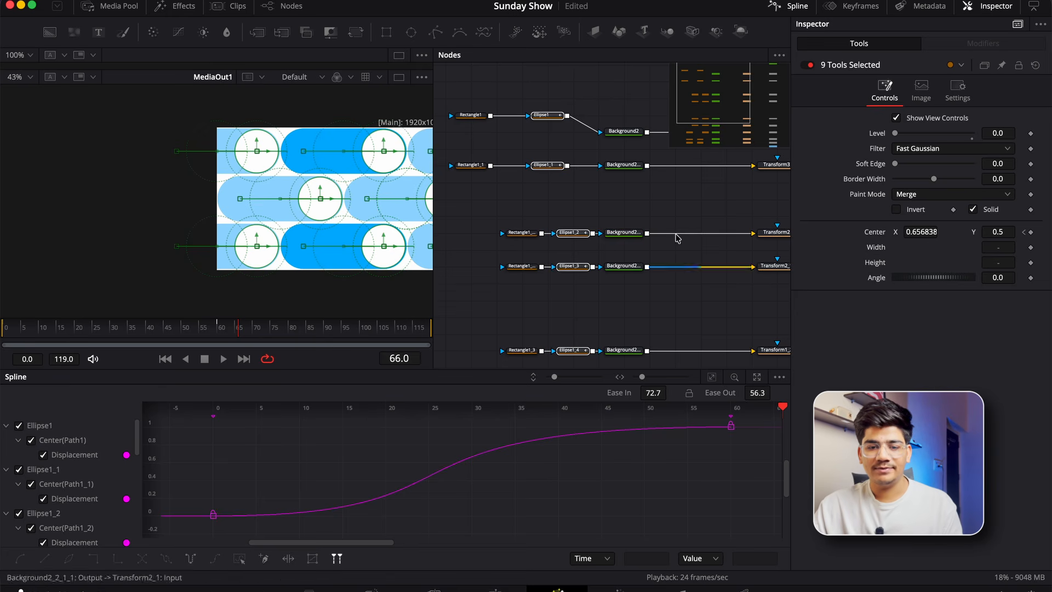
# - Switch from the spline view to the Keyframes editor and show Ellipse1_1's Center displacement keyframes, fitted to the view
pyautogui.moveTo(583, 87); pyautogui.dragTo(548, 195)
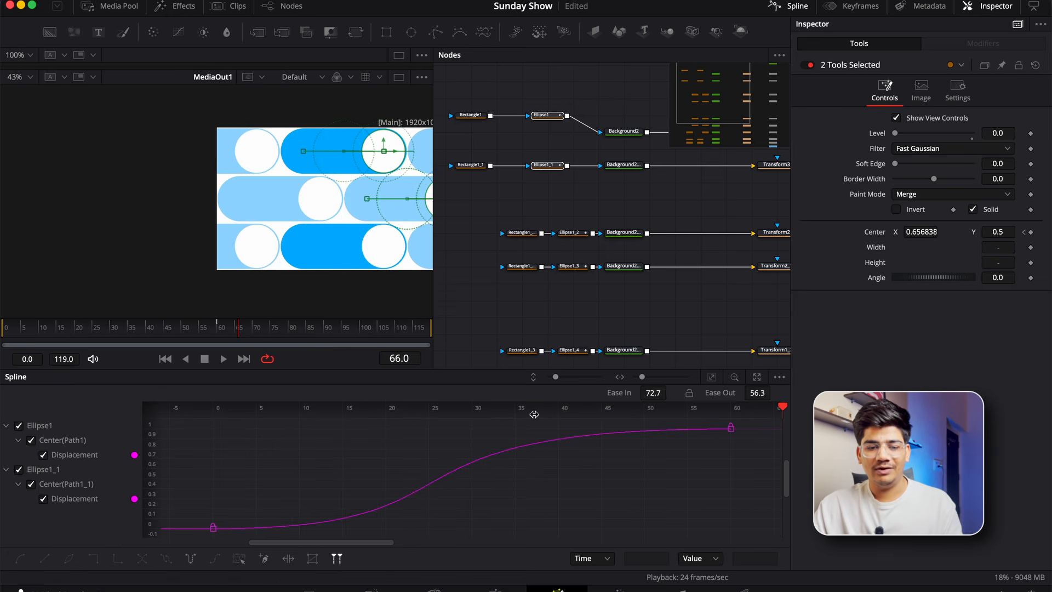
pyautogui.click(551, 165)
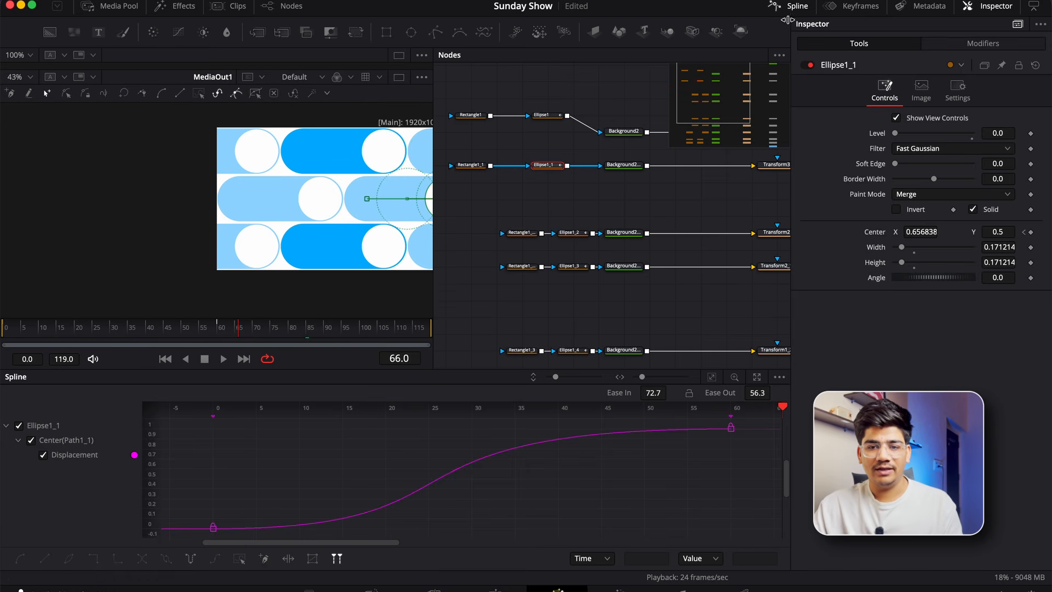
pyautogui.click(804, 6)
pyautogui.click(831, 7)
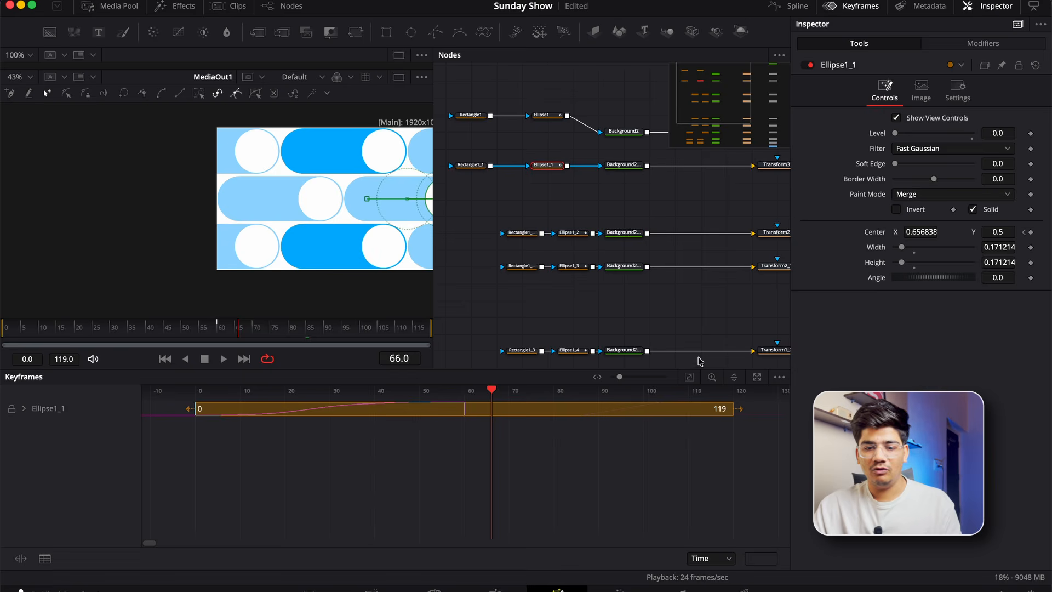
pyautogui.click(690, 378)
pyautogui.click(22, 408)
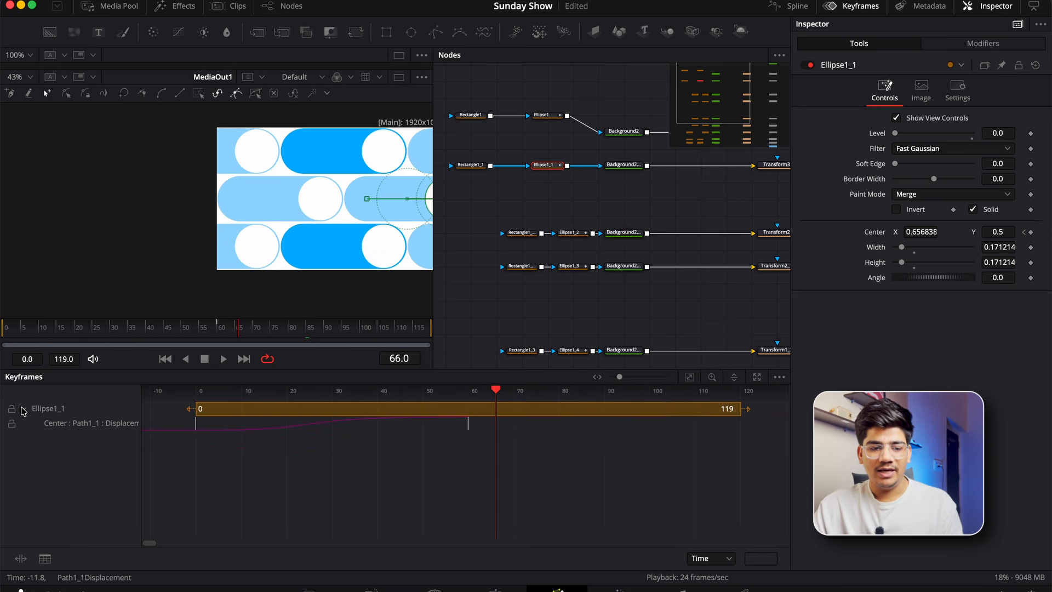
# - Reverse Ellipse1_1's two Center displacement keyframes and play the animation to check the changed direction
pyautogui.moveTo(531, 498); pyautogui.dragTo(191, 425)
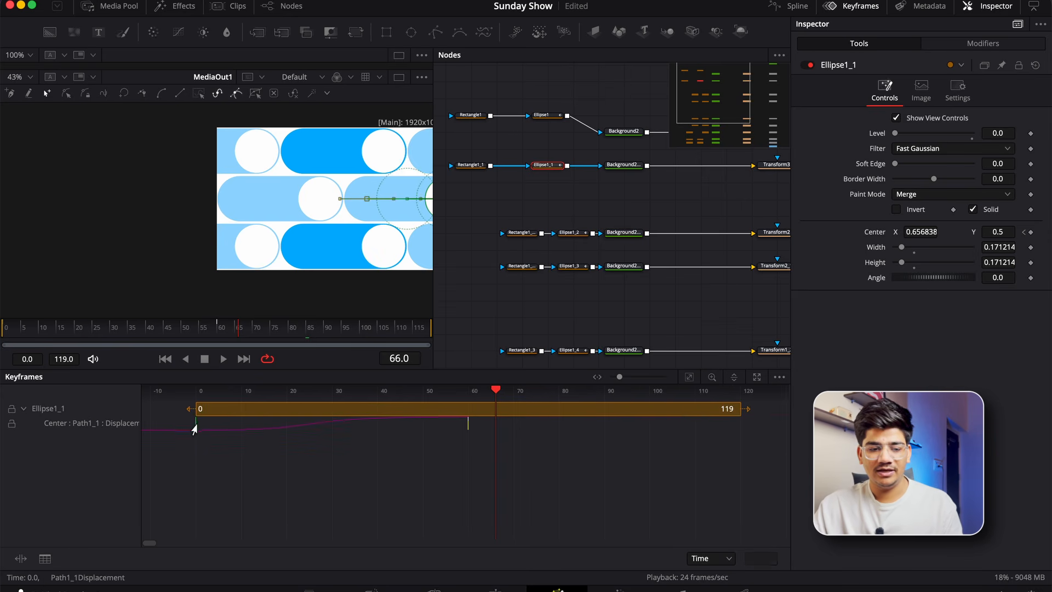
pyautogui.rightClick(194, 429)
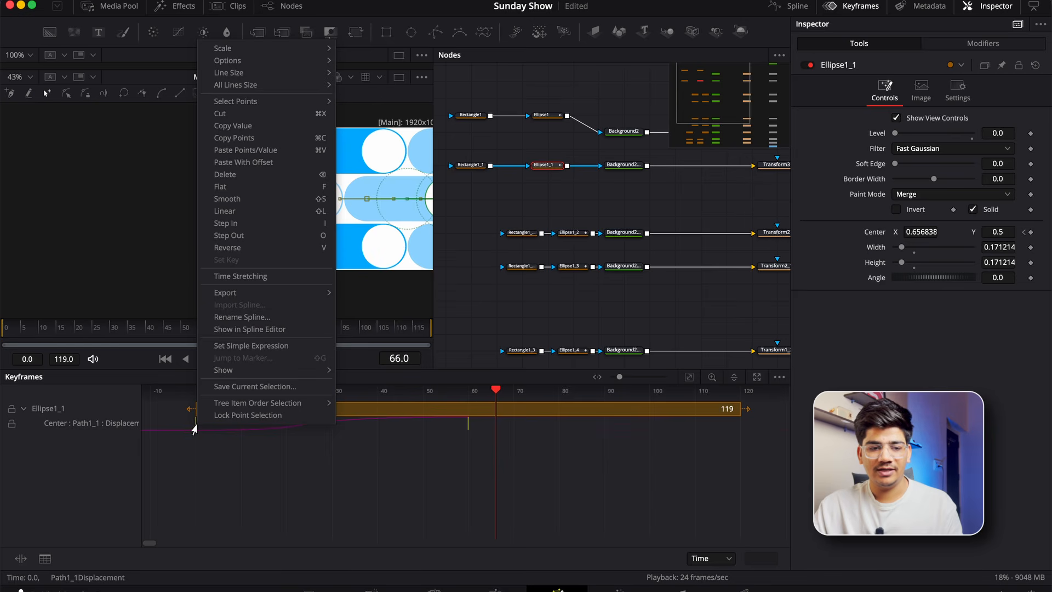
pyautogui.click(277, 248)
pyautogui.press('space')
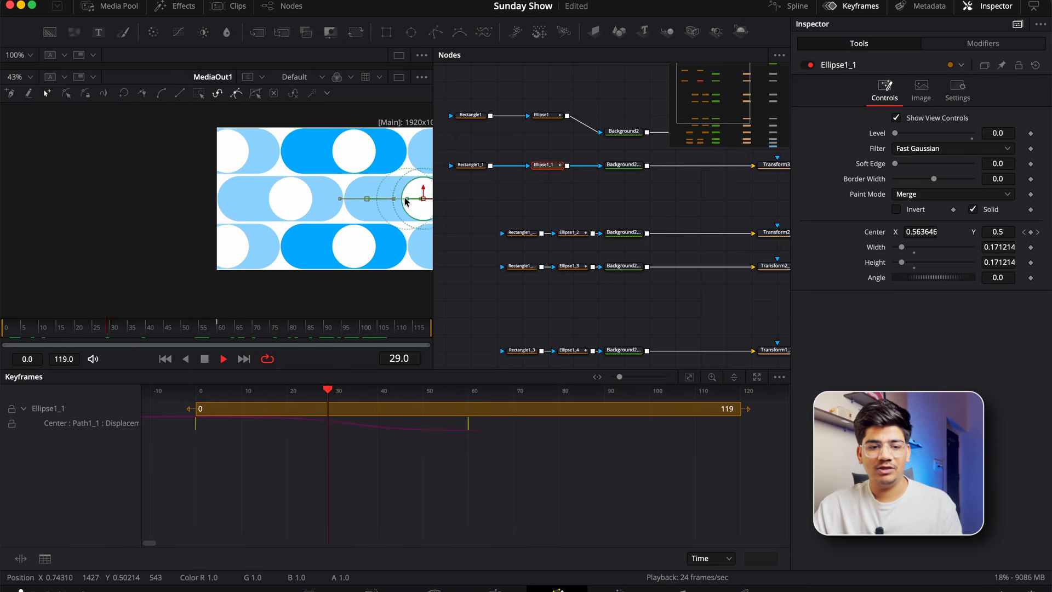
pyautogui.press('space')
pyautogui.press('space')
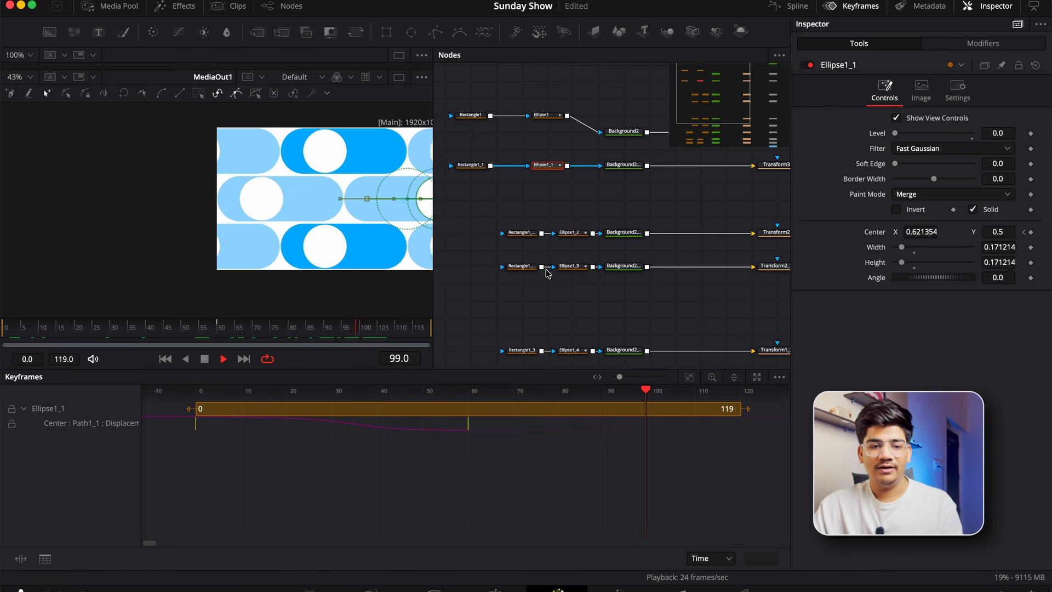
pyautogui.press('space')
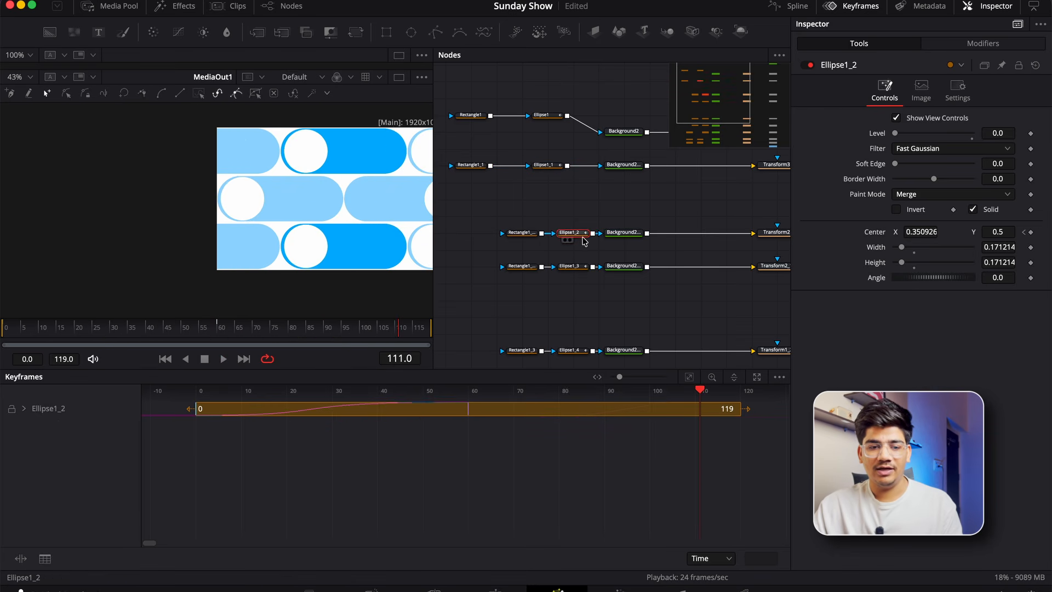
# - Reverse Ellipse1_2's two Center displacement keyframes and play the animation to check its circle
pyautogui.click(622, 233)
pyautogui.click(571, 234)
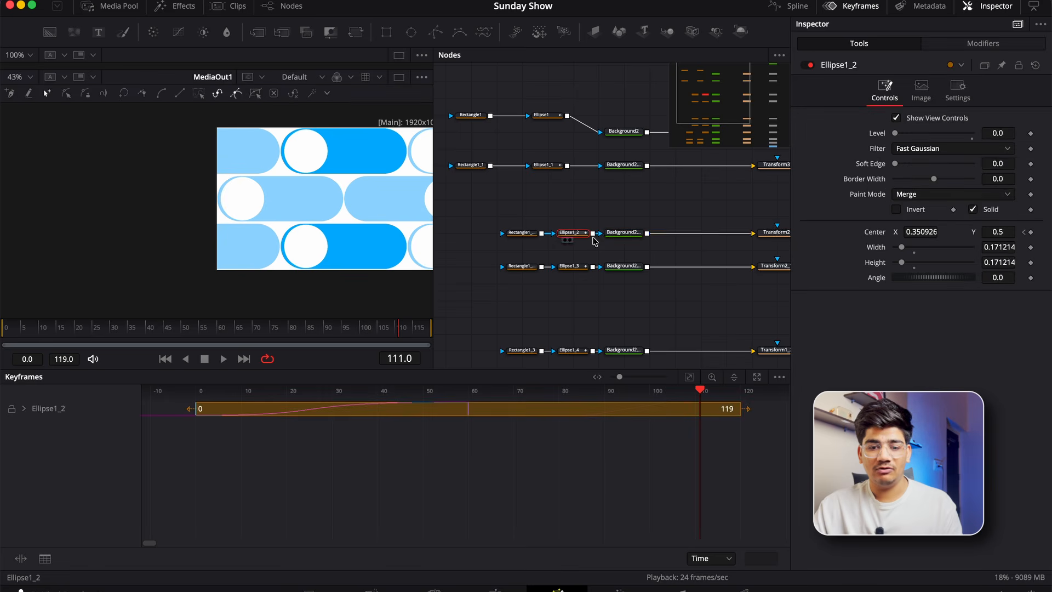
pyautogui.click(776, 233)
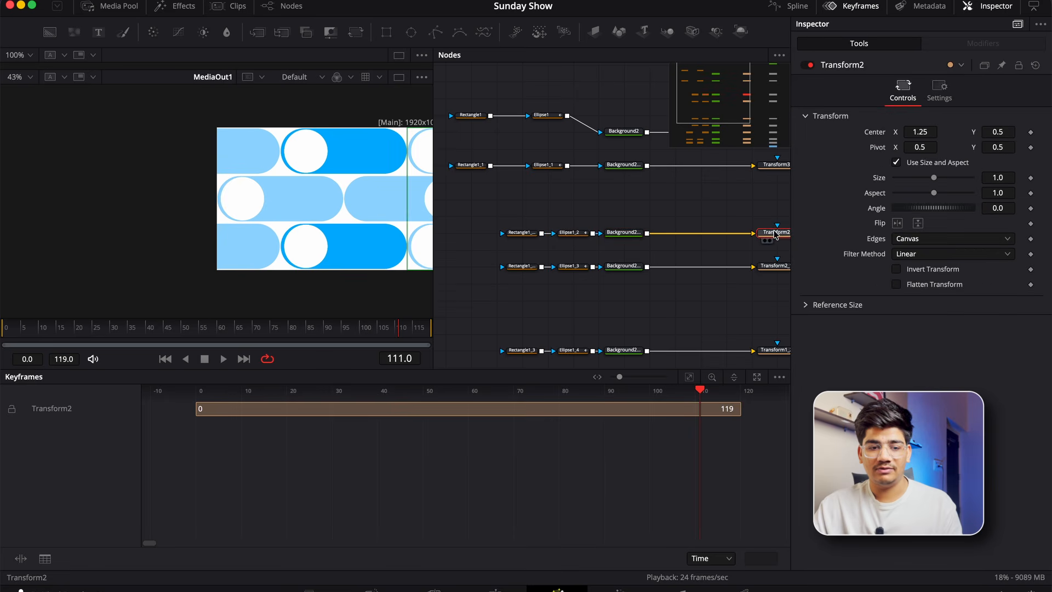
pyautogui.click(571, 234)
pyautogui.click(22, 409)
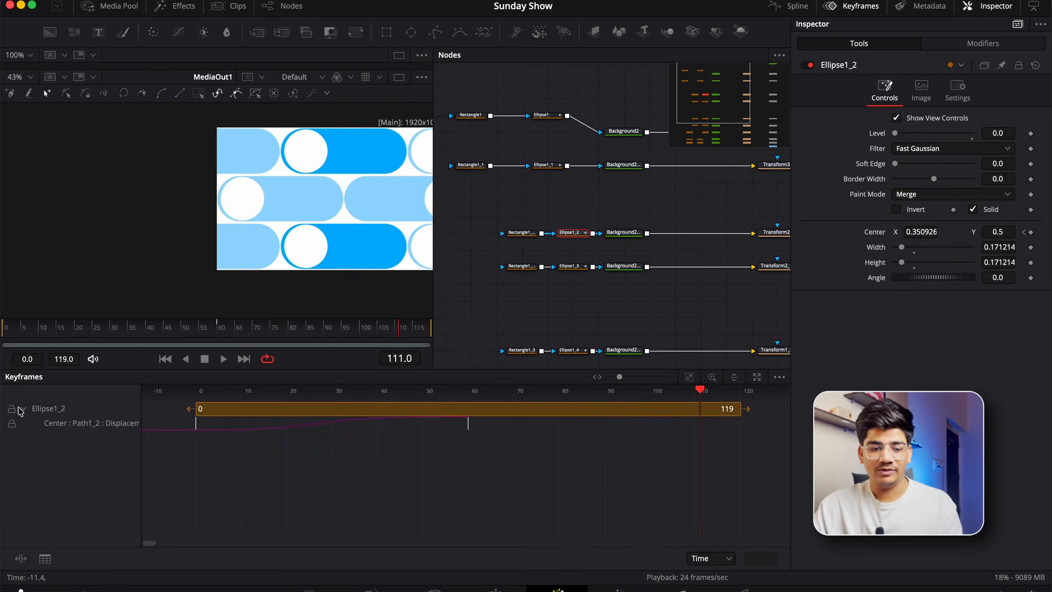
pyautogui.moveTo(502, 496); pyautogui.dragTo(161, 415)
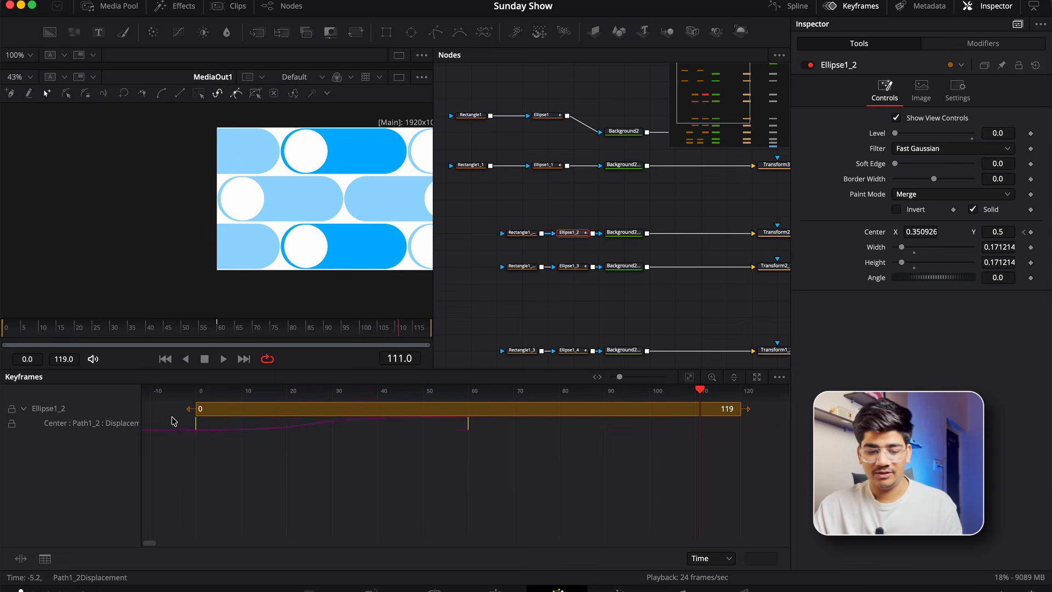
pyautogui.press('space')
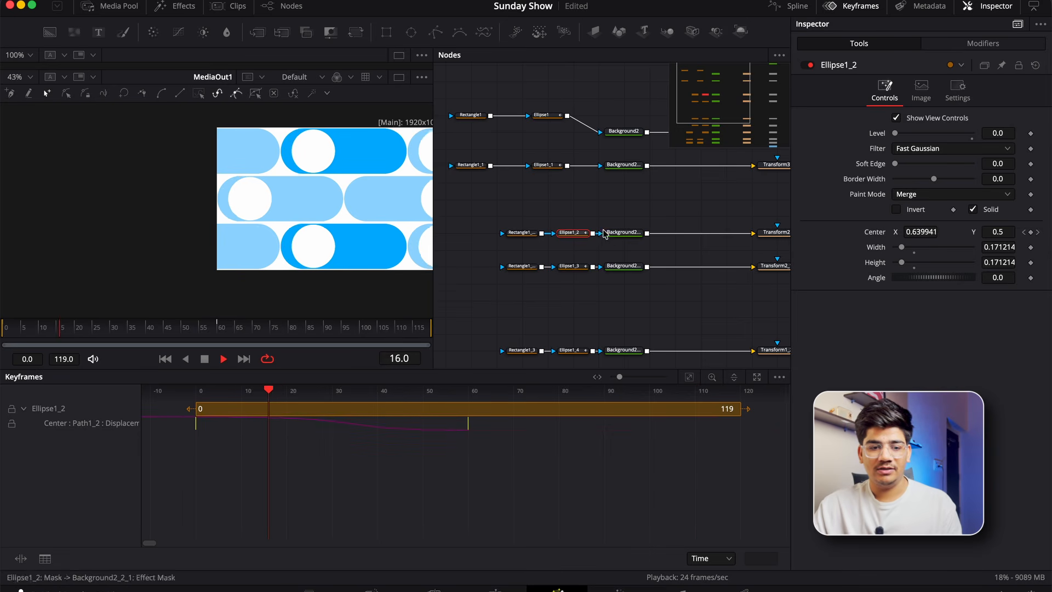
pyautogui.scroll(-2, 336, 210)
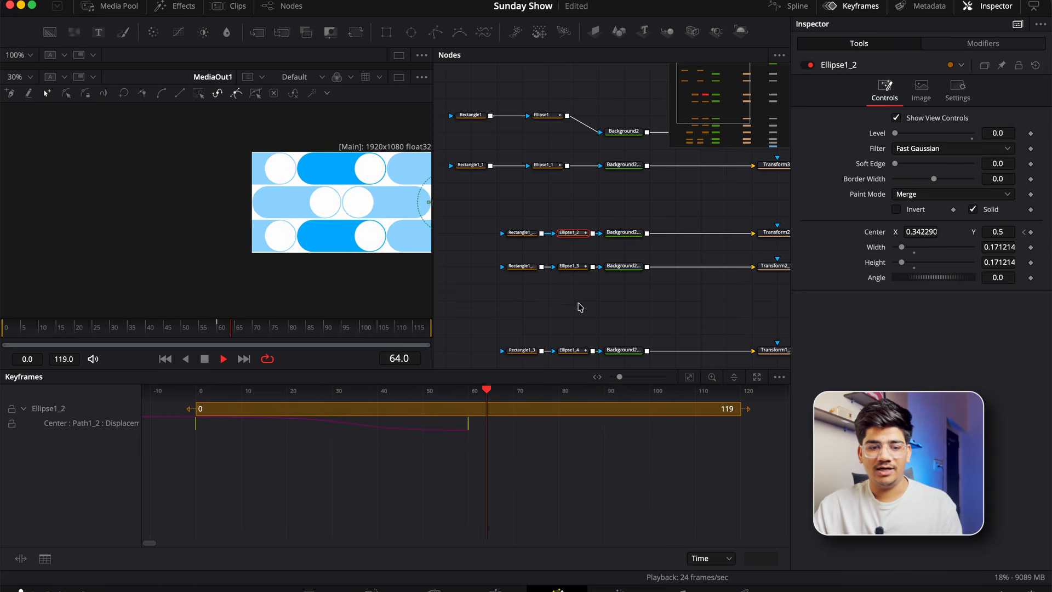
pyautogui.press('space')
# - Reverse Ellipse1_3's two Center displacement keyframes and play the animation to check the middle row
pyautogui.moveTo(578, 306); pyautogui.dragTo(561, 278)
pyautogui.click(555, 239)
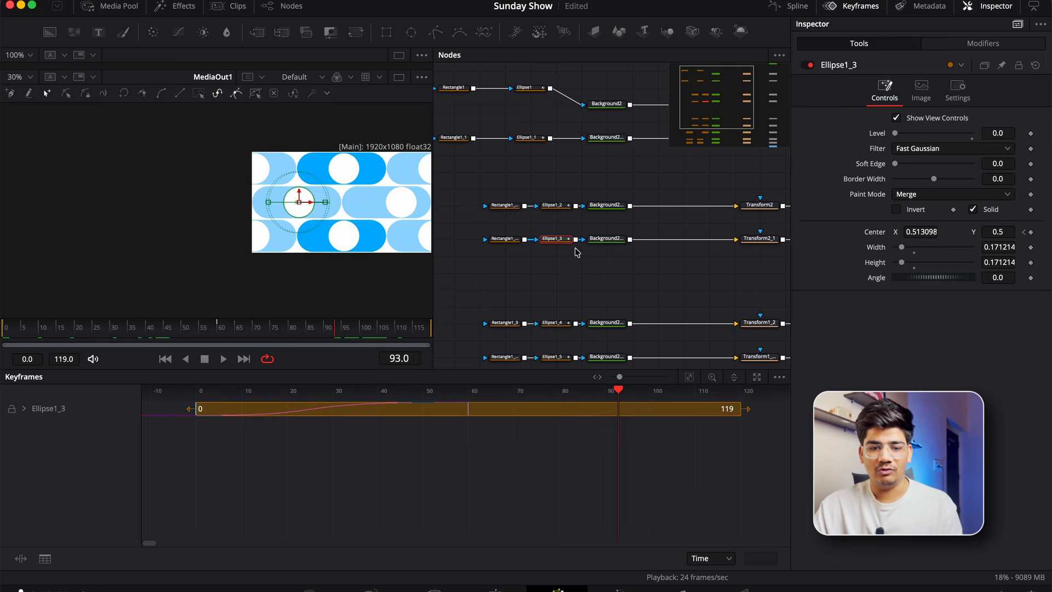
pyautogui.click(770, 240)
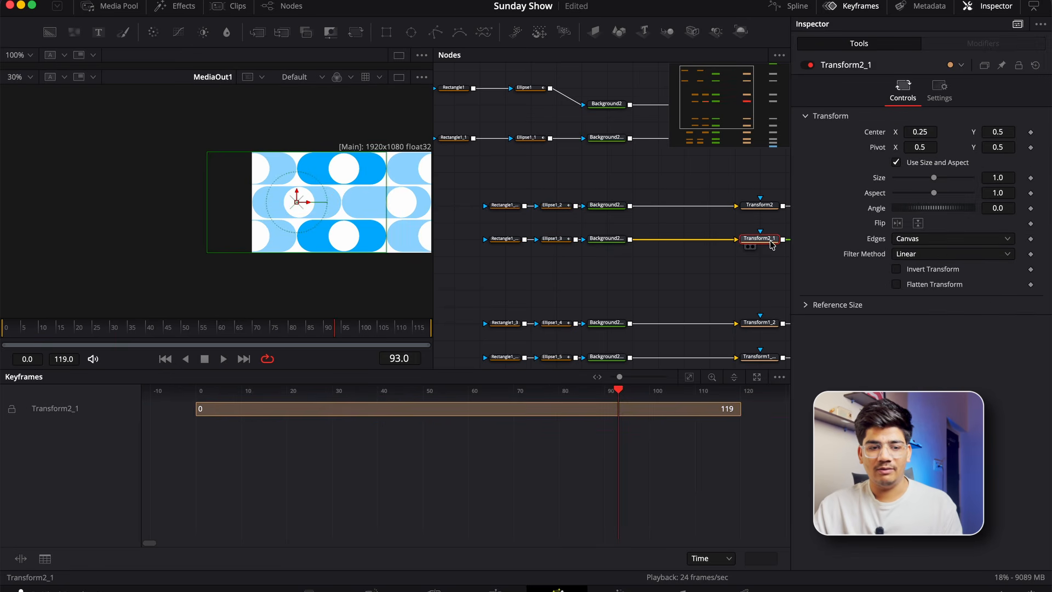
pyautogui.click(555, 239)
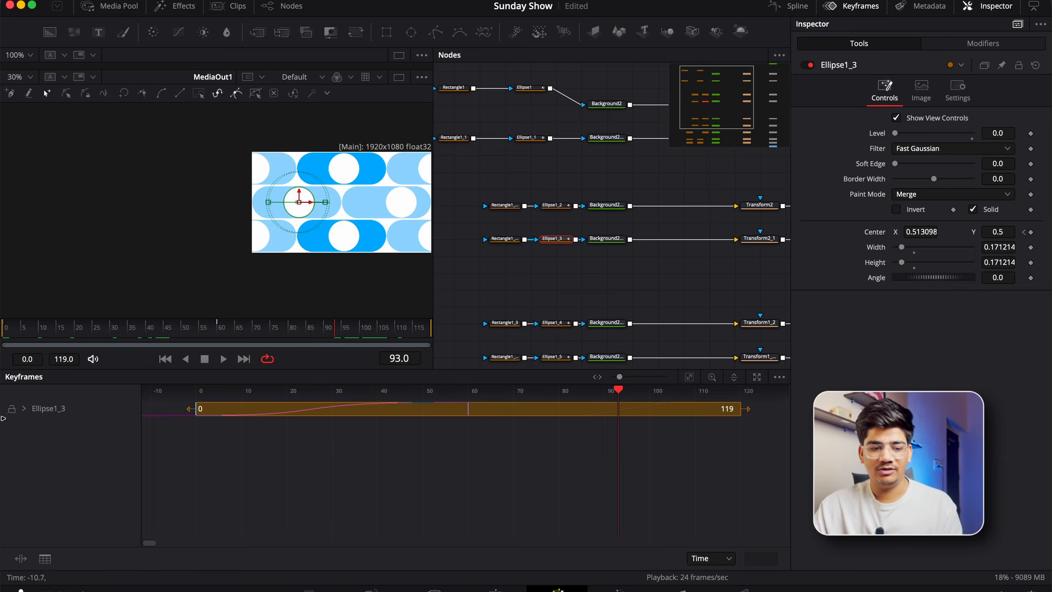
pyautogui.click(22, 409)
pyautogui.moveTo(618, 521); pyautogui.dragTo(223, 439)
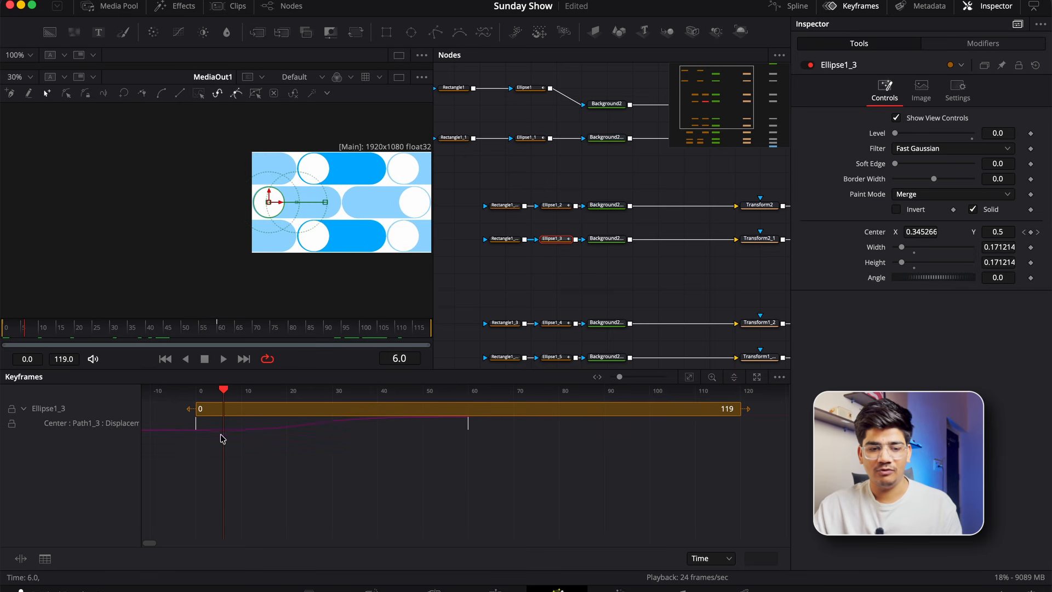
pyautogui.moveTo(559, 472); pyautogui.dragTo(173, 410)
pyautogui.press('space')
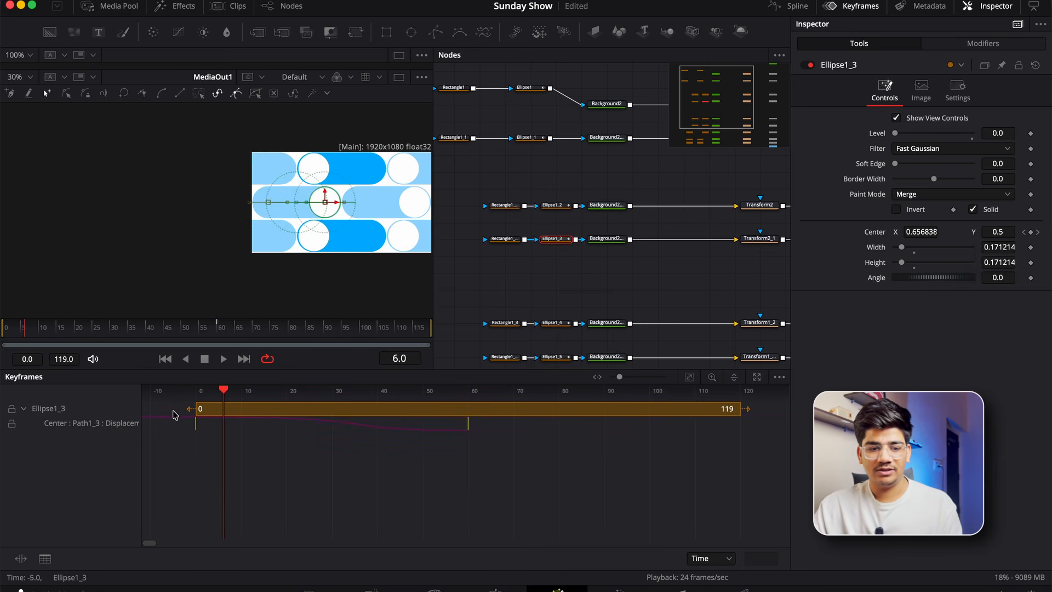
pyautogui.press('space')
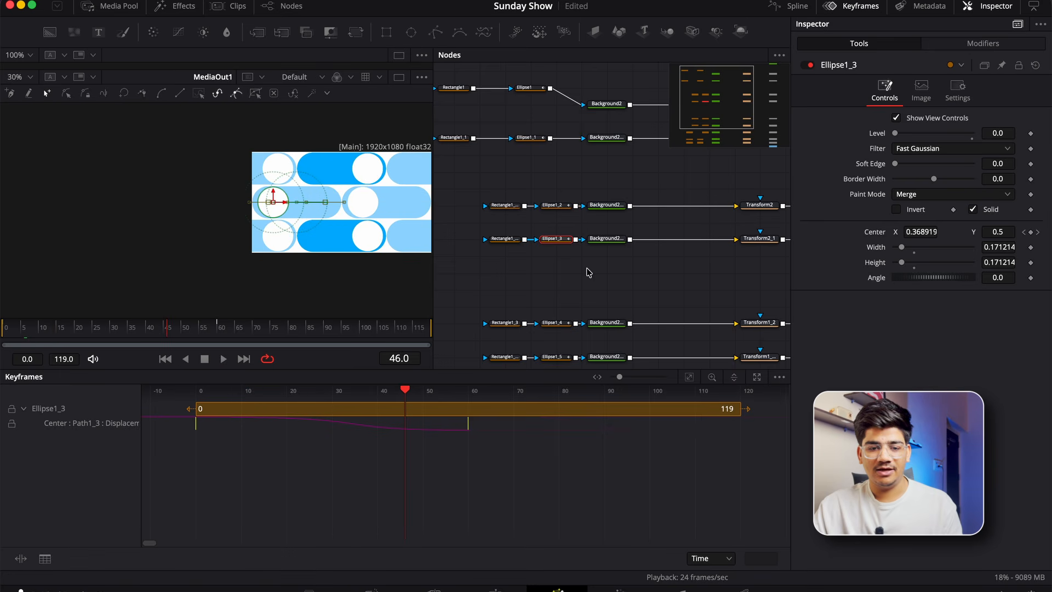
# - Reverse the Center displacement keyframes of Ellipse1_5 so its circle slides in the opposite direction
pyautogui.scroll(-5, 586, 219)
pyautogui.click(552, 244)
pyautogui.moveTo(581, 447); pyautogui.dragTo(257, 471)
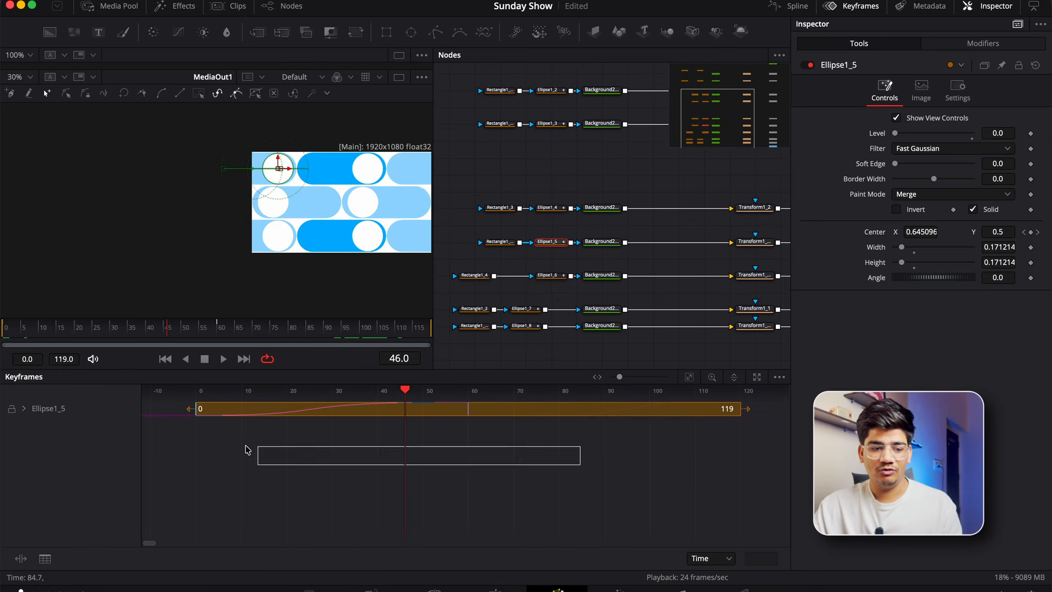
pyautogui.click(529, 543)
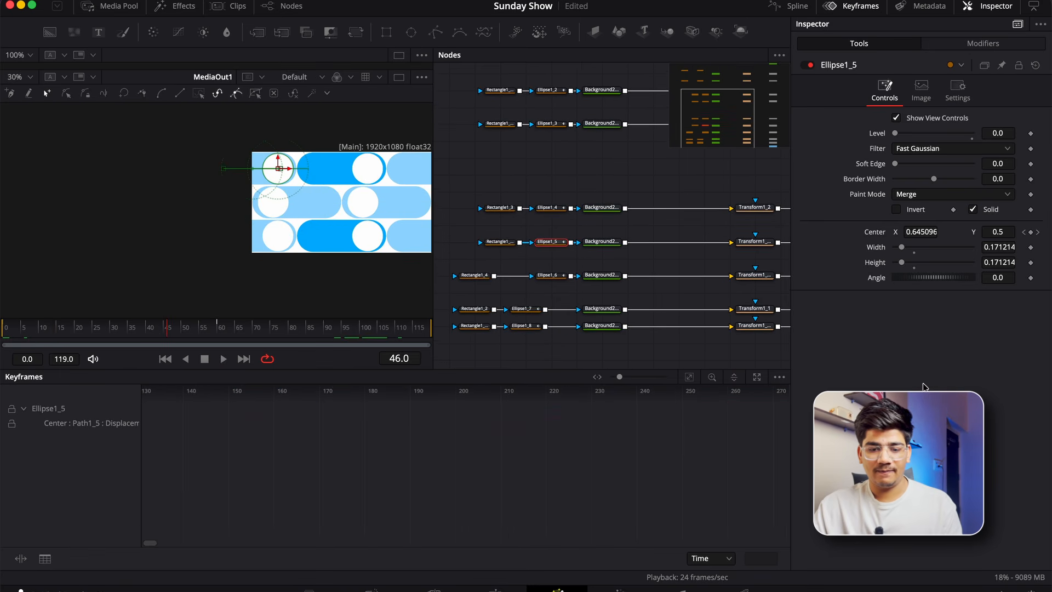
pyautogui.click(689, 377)
pyautogui.moveTo(495, 452); pyautogui.dragTo(156, 419)
# - Reverse the Center displacement keyframes of Ellipse1_7 on the dark blue pill in the lowest row
pyautogui.scroll(-3, 546, 271)
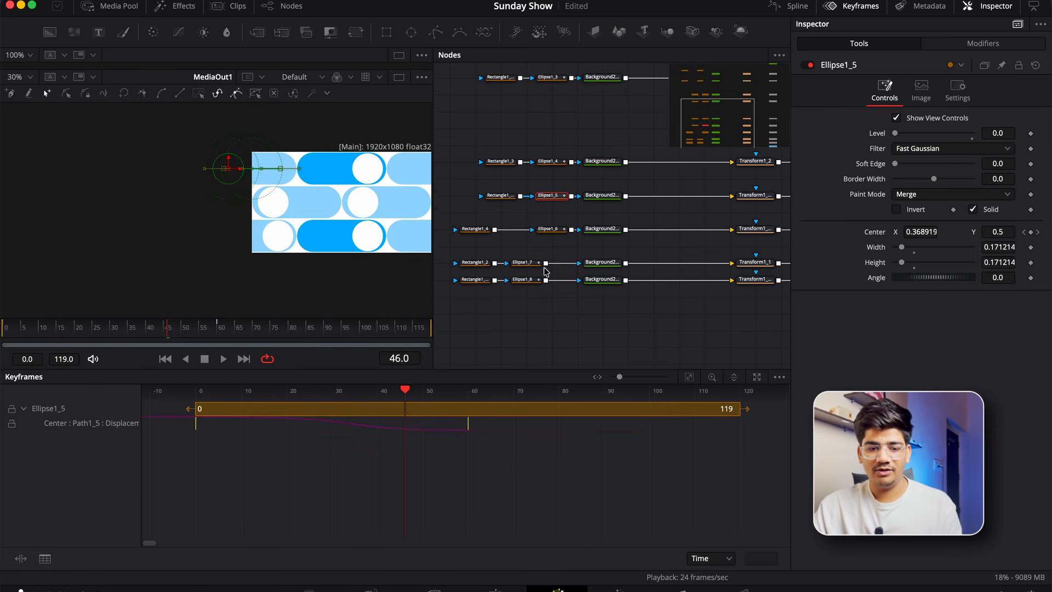
pyautogui.click(537, 264)
pyautogui.click(12, 411)
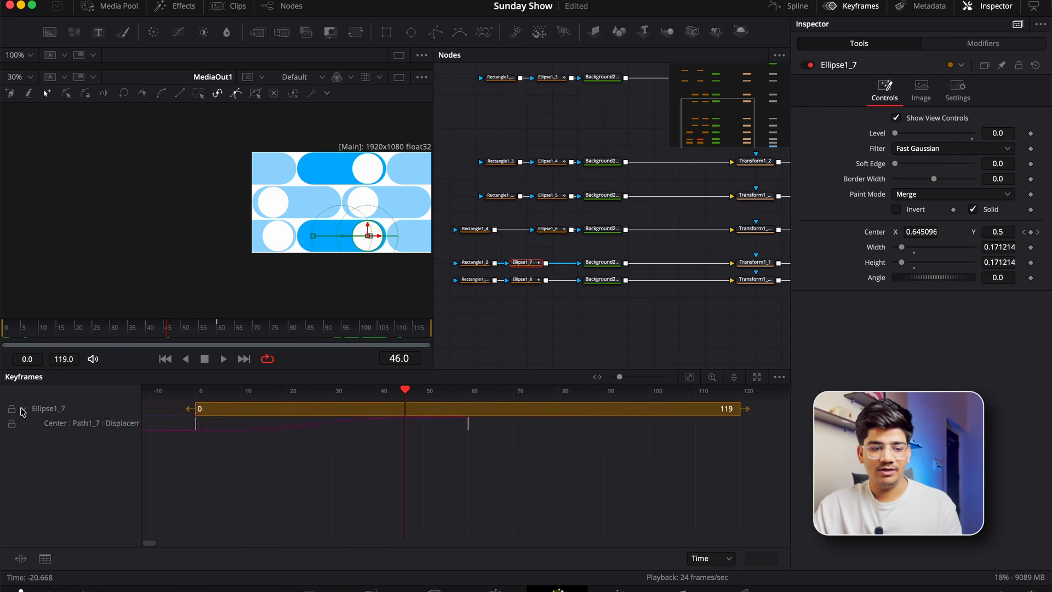
pyautogui.moveTo(669, 487); pyautogui.dragTo(163, 420)
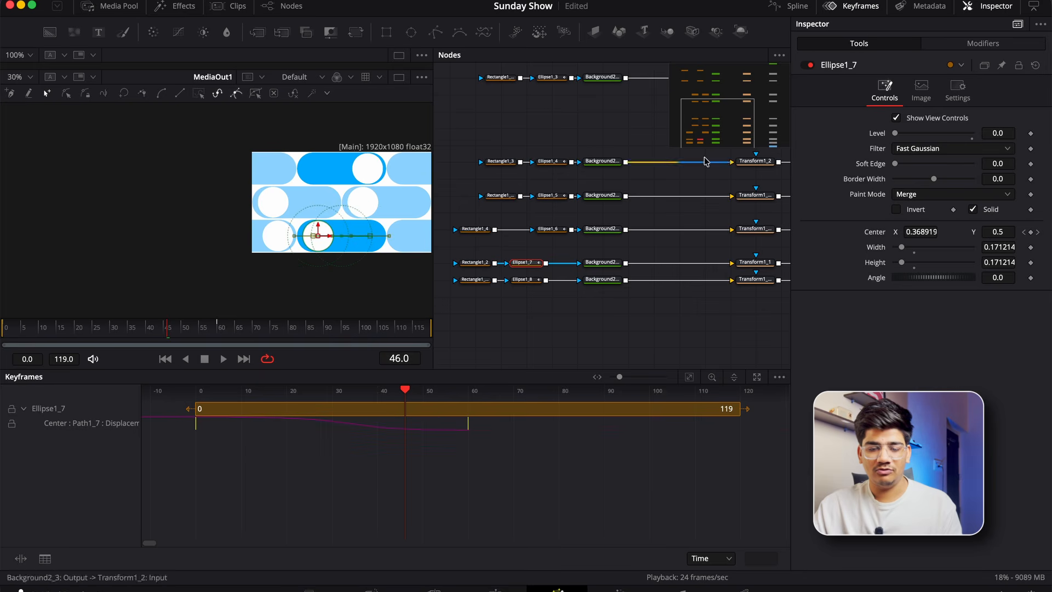
# - Close the Keyframes editor and play the whole composition to review all the sliding circles
pyautogui.click(830, 8)
pyautogui.press('space')
pyautogui.click(685, 323)
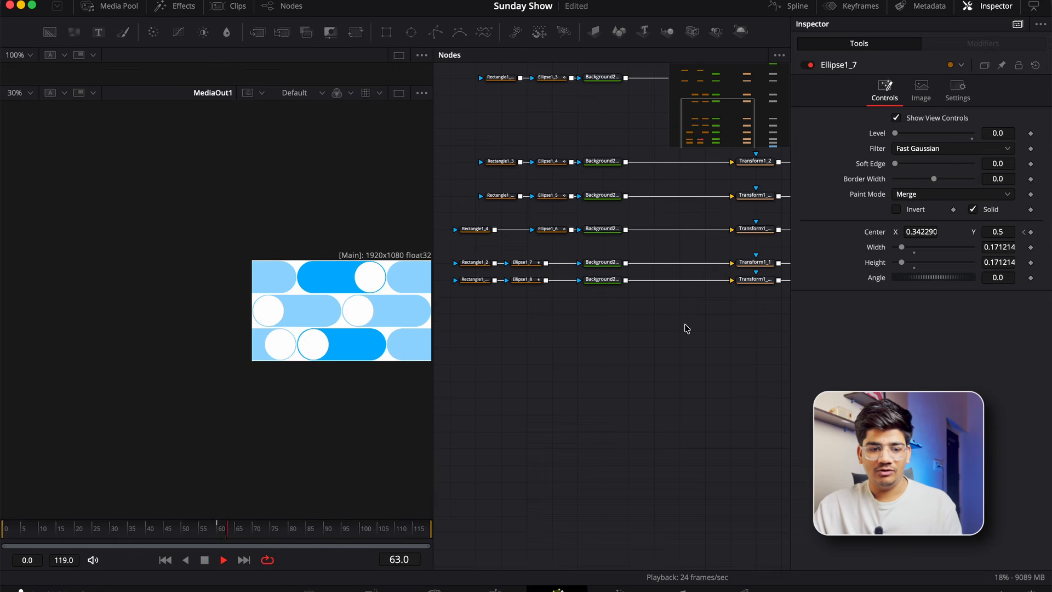
pyautogui.scroll(3, 289, 307)
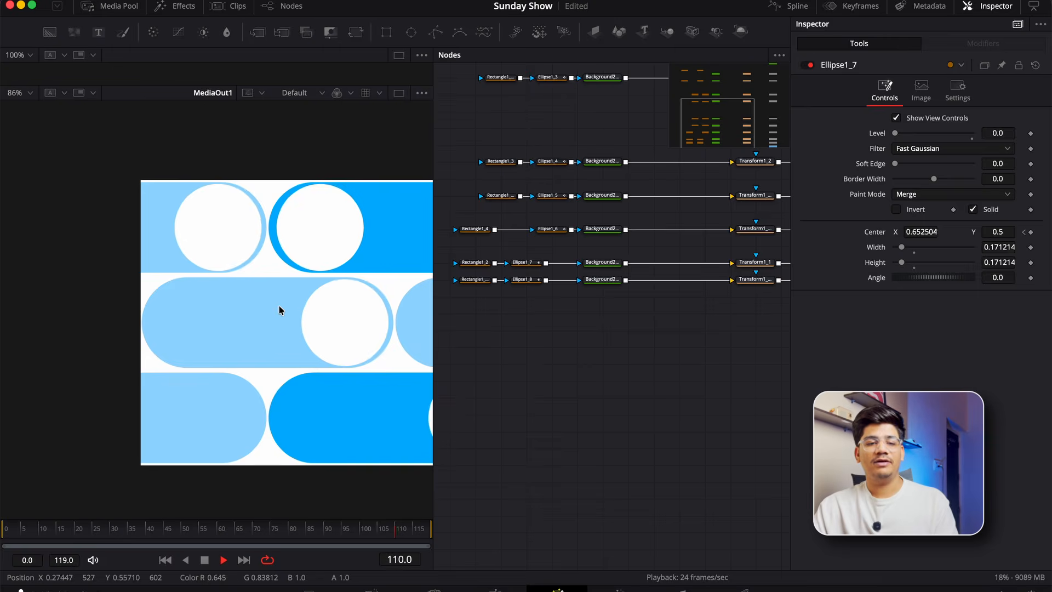
pyautogui.moveTo(280, 310); pyautogui.dragTo(118, 272)
pyautogui.scroll(-3, 130, 268)
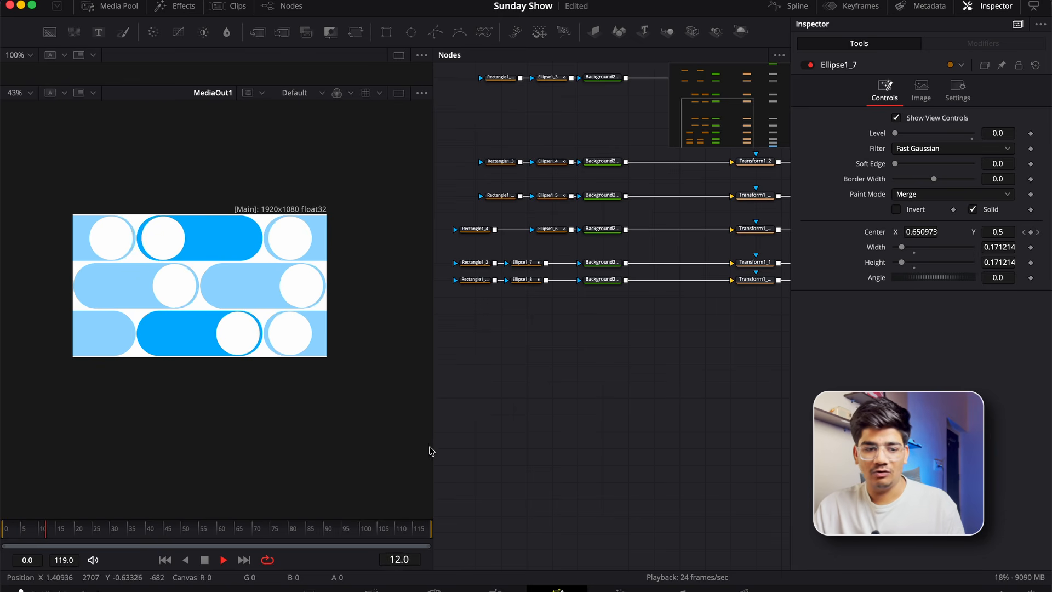
pyautogui.press('space')
# - Examine the pill composition and its complete node graph, from the masks and backgrounds through the transforms to the merges
pyautogui.scroll(2, 165, 311)
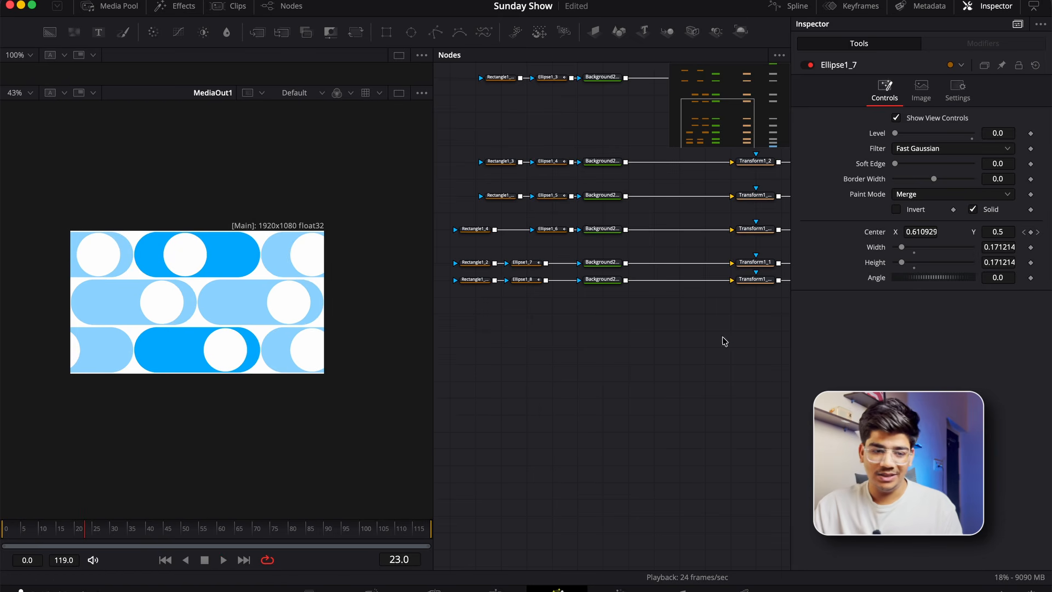
pyautogui.hscroll(3, 561, 376)
pyautogui.scroll(4, 561, 376)
pyautogui.scroll(-3, 224, 313)
pyautogui.scroll(4, 223, 313)
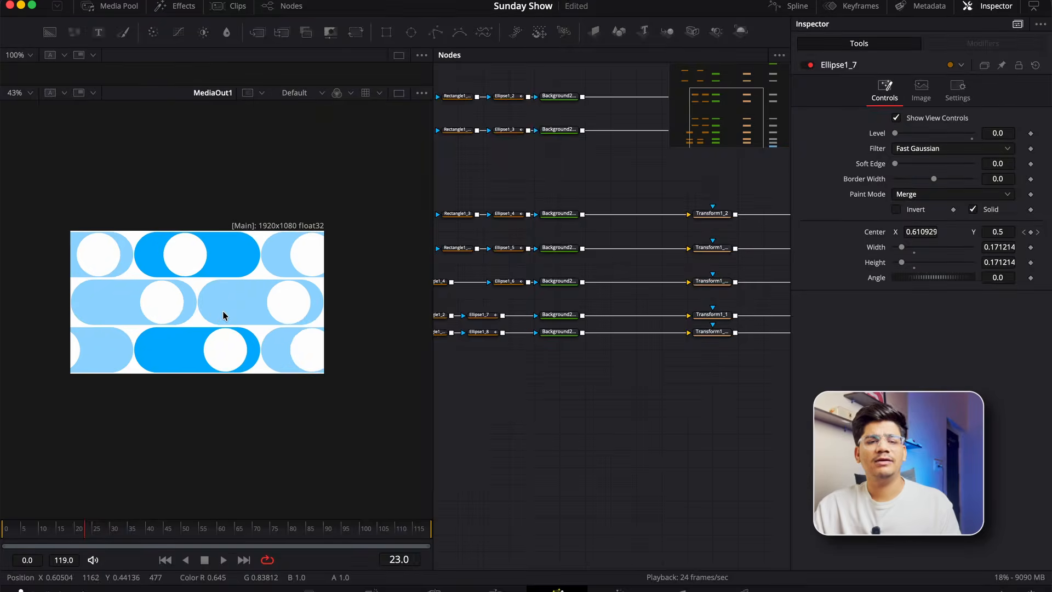
pyautogui.moveTo(267, 354); pyautogui.dragTo(291, 416)
pyautogui.scroll(-2, 609, 369)
pyautogui.moveTo(608, 369); pyautogui.dragTo(534, 472)
pyautogui.hscroll(-3, 535, 472)
pyautogui.scroll(-1, 534, 472)
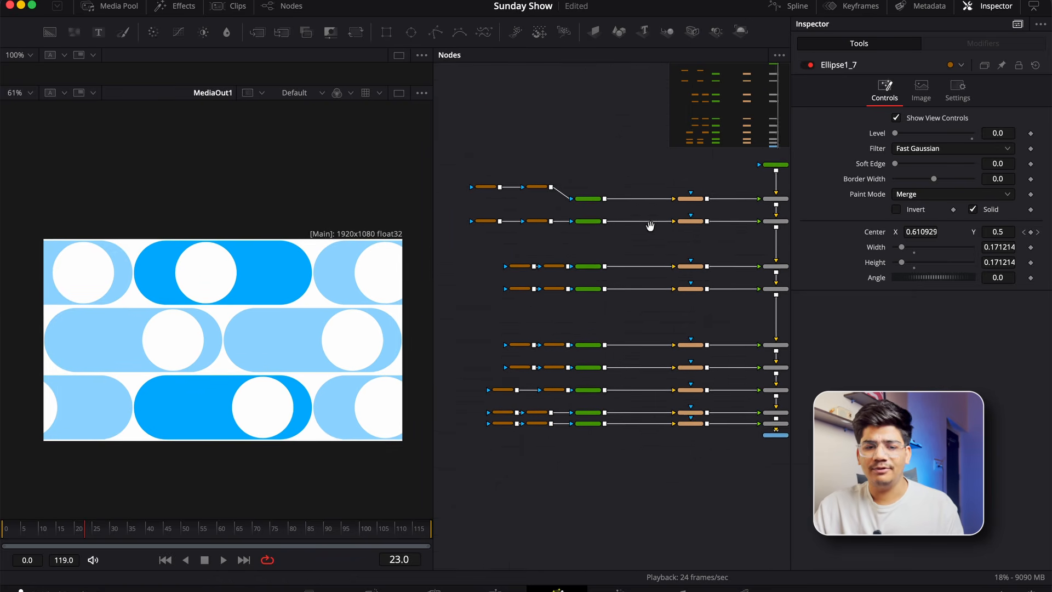
# - Move the MediaOut1 node further below the last merge node, slightly offset from the merge column
pyautogui.moveTo(463, 148); pyautogui.dragTo(554, 195)
pyautogui.hscroll(3, 629, 184)
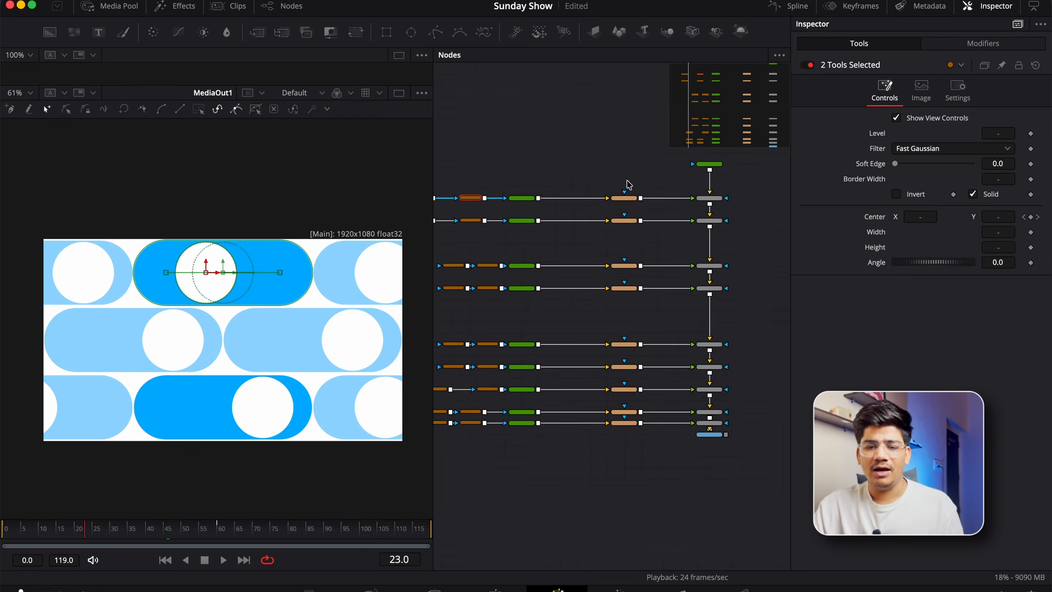
pyautogui.moveTo(715, 435); pyautogui.dragTo(736, 471)
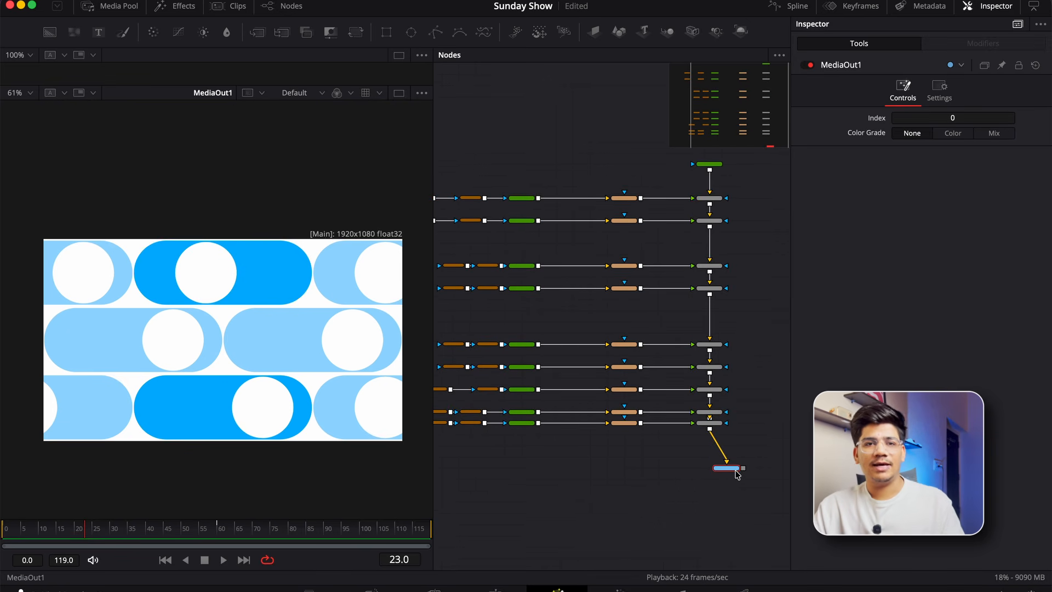
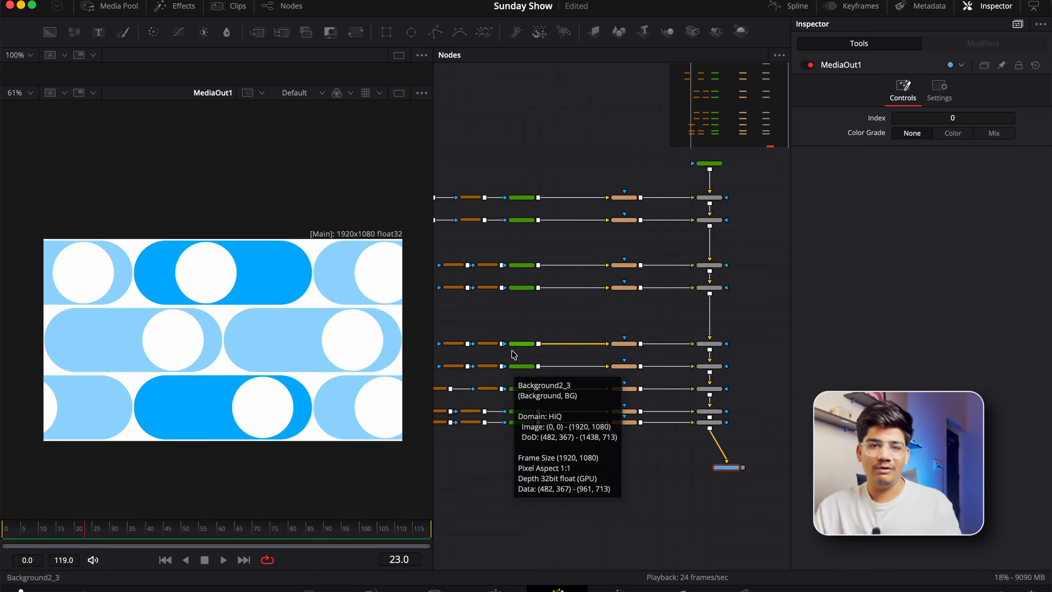
# - Move the two rectangle mask nodes of the second node group further away from their ellipse masks
pyautogui.moveTo(544, 314); pyautogui.dragTo(619, 309)
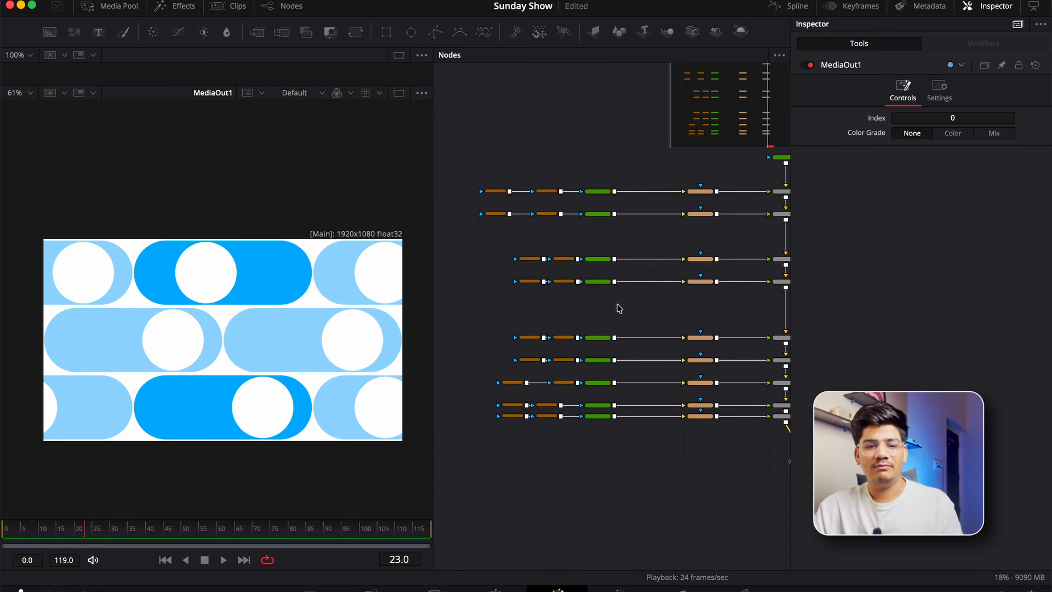
pyautogui.moveTo(513, 258); pyautogui.dragTo(625, 297)
pyautogui.moveTo(500, 248); pyautogui.dragTo(495, 281)
# - Play the animation briefly and align the MediaOut1 node straight beneath the merge column
pyautogui.press('space')
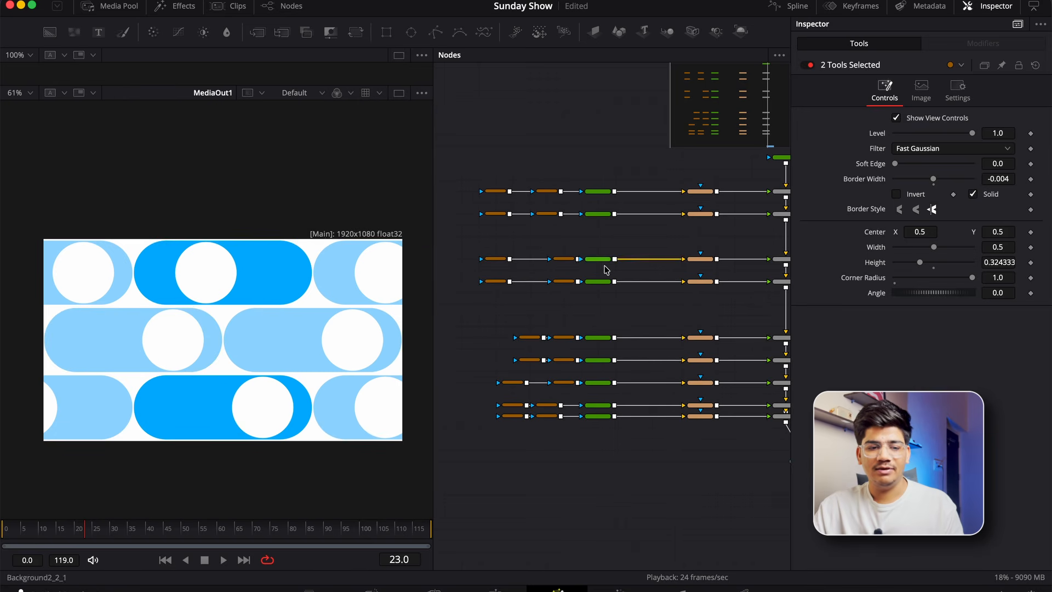
pyautogui.moveTo(680, 503); pyautogui.dragTo(590, 475)
pyautogui.press('space')
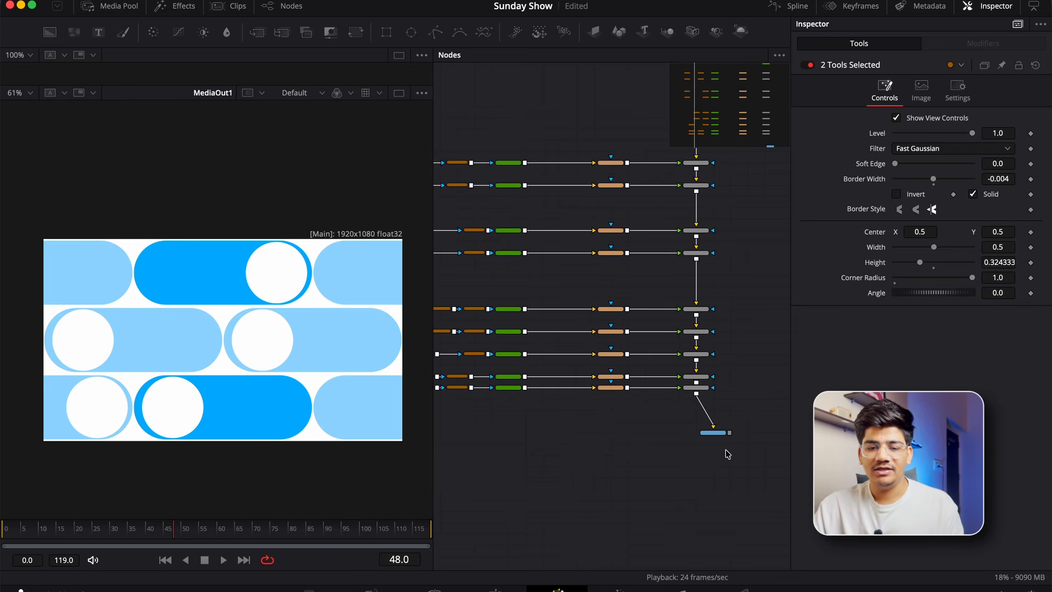
pyautogui.moveTo(712, 432); pyautogui.dragTo(696, 455)
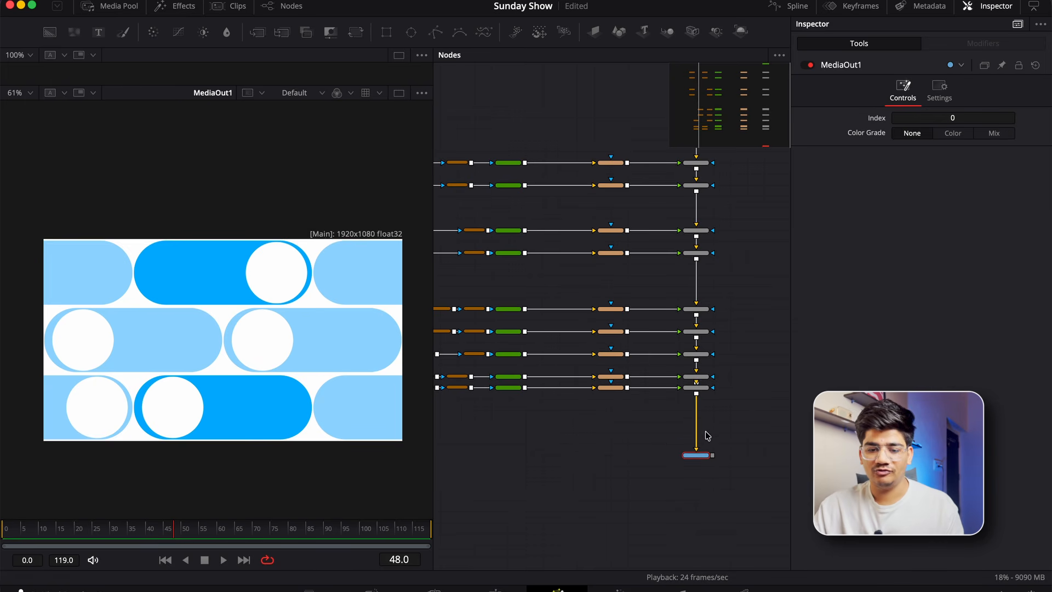
# - Add a Transform node between Merge9 and MediaOut1 and reduce its size to 0.52
pyautogui.click(702, 390)
pyautogui.scroll(3, 702, 393)
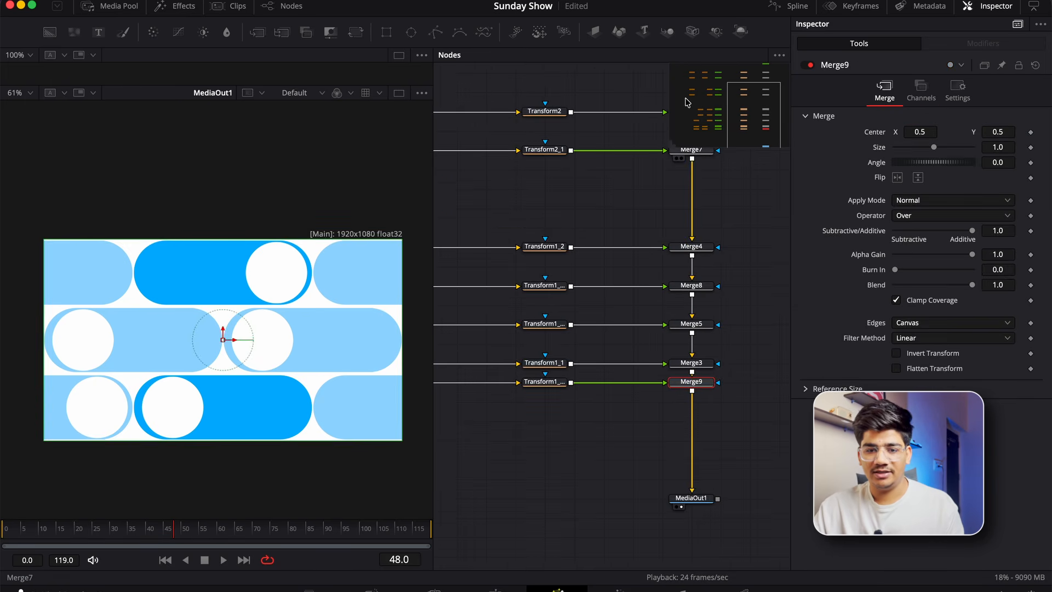
pyautogui.click(355, 33)
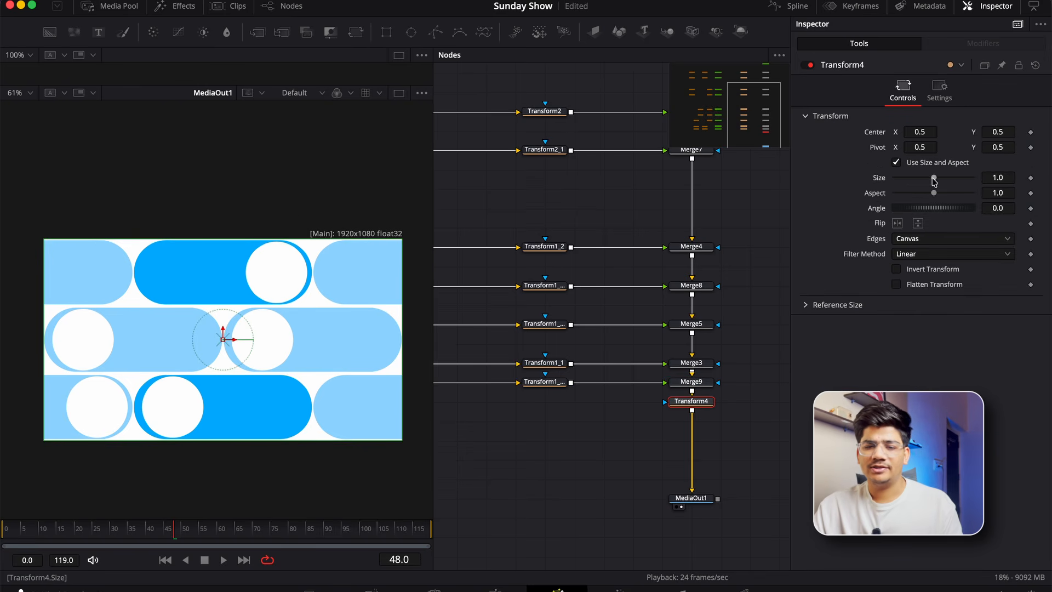
pyautogui.moveTo(934, 181); pyautogui.dragTo(918, 181)
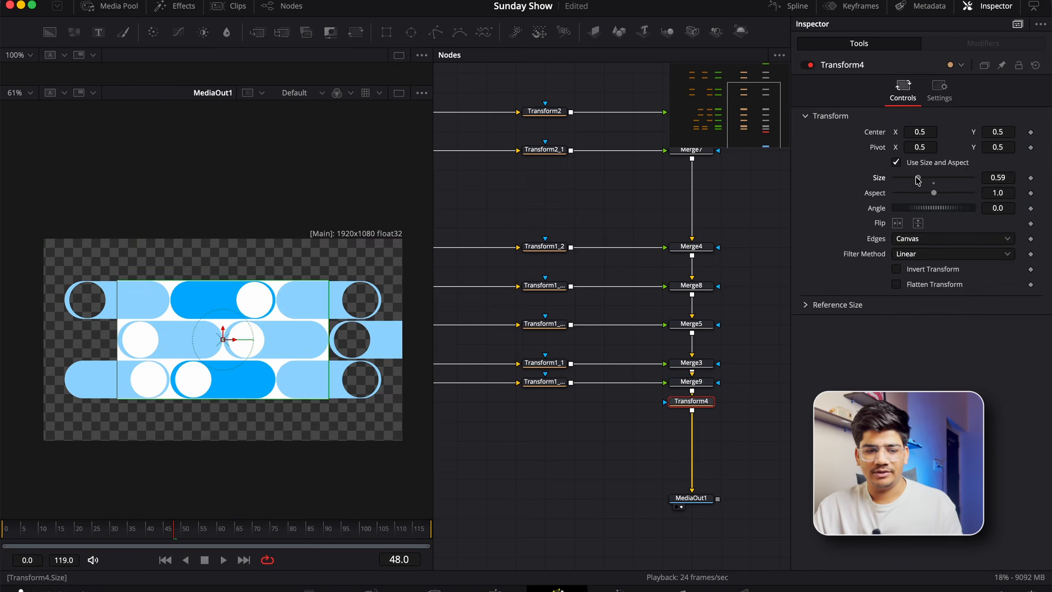
pyautogui.click(556, 475)
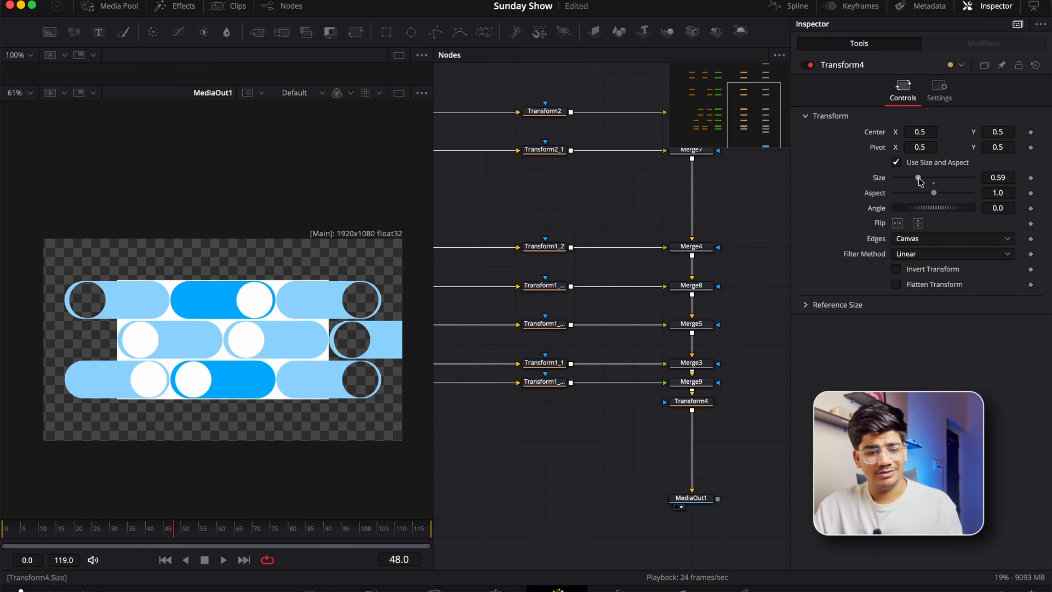
pyautogui.moveTo(921, 182); pyautogui.dragTo(917, 183)
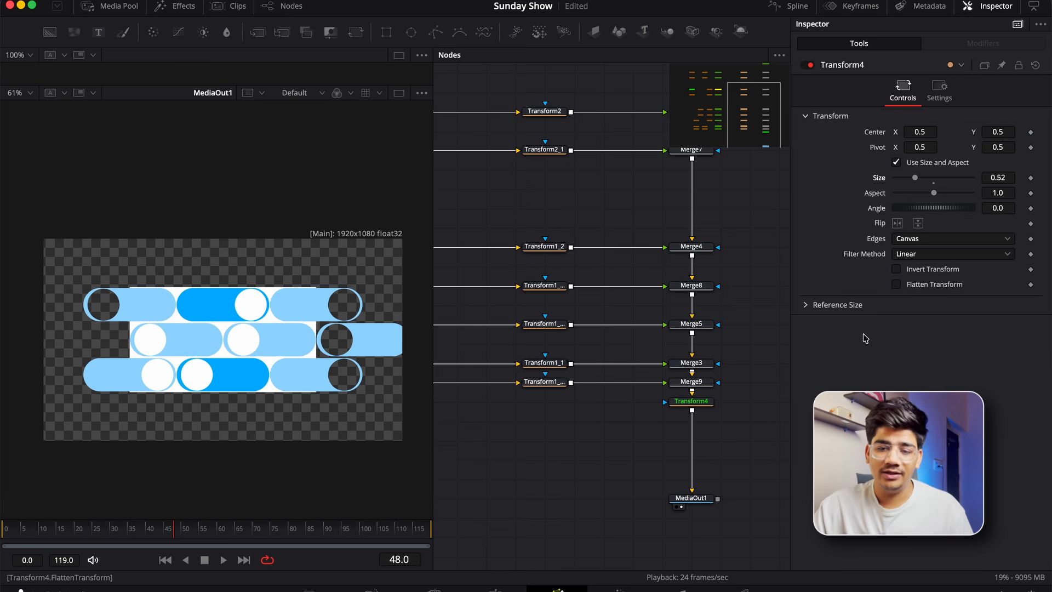
# - Try the Mirror, Duplicate and Wrap edge modes on Transform4 to compare how they fill the frame
pyautogui.click(907, 240)
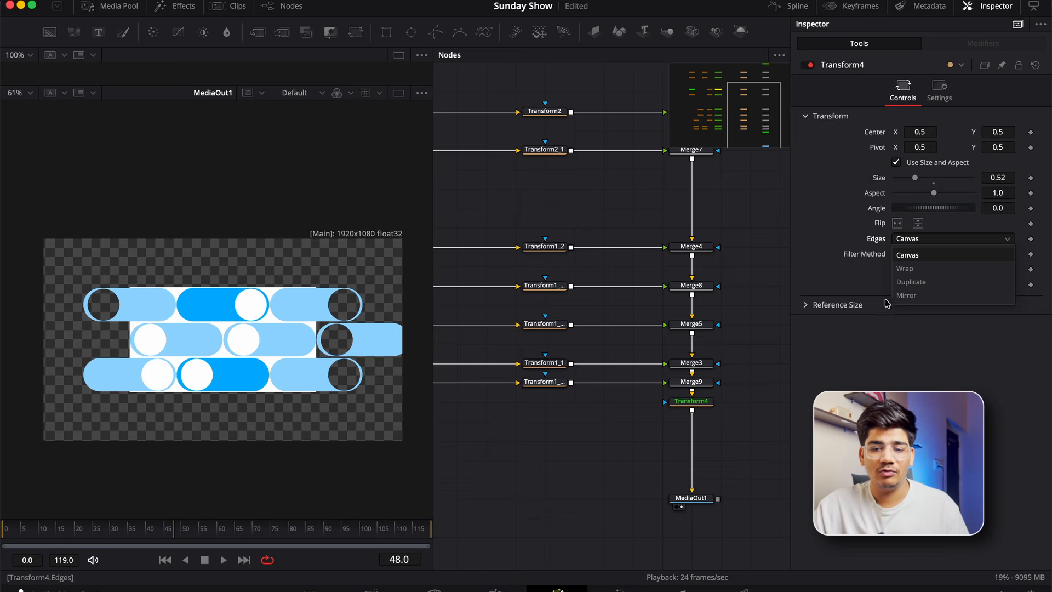
pyautogui.click(908, 295)
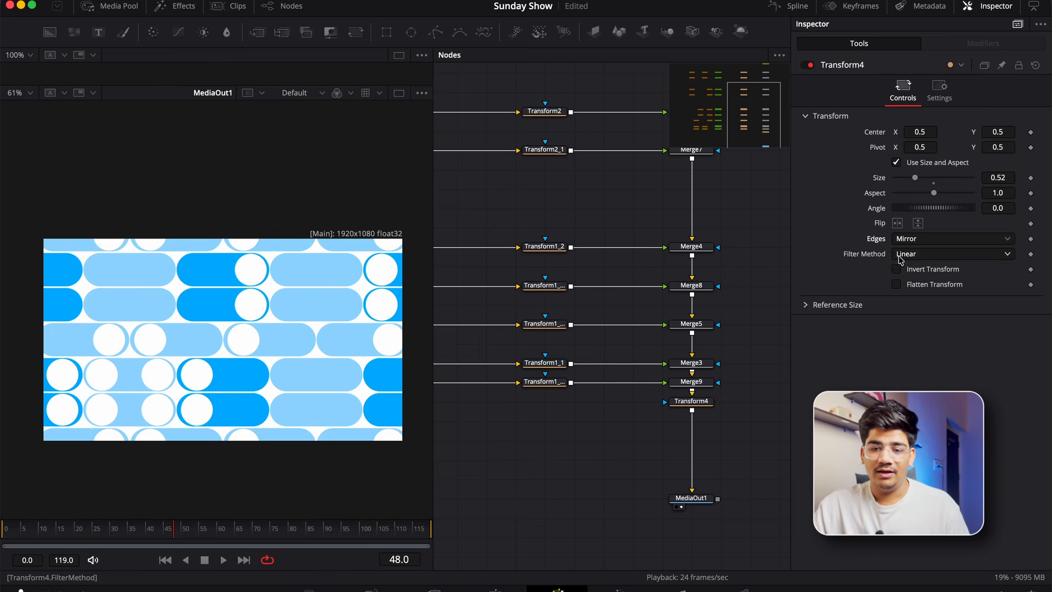
pyautogui.click(915, 237)
pyautogui.click(917, 240)
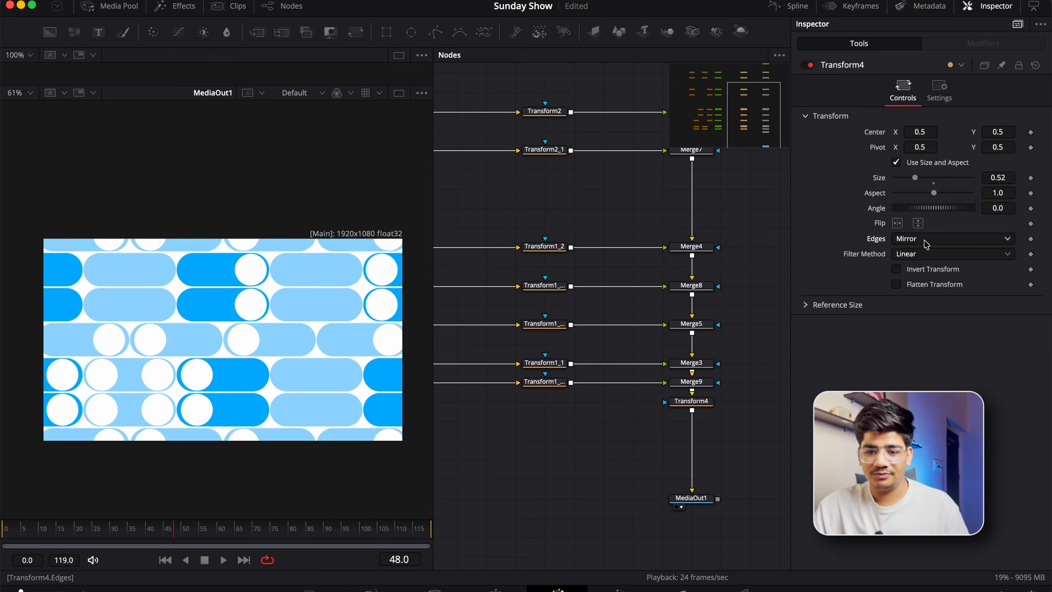
pyautogui.click(925, 242)
pyautogui.click(915, 281)
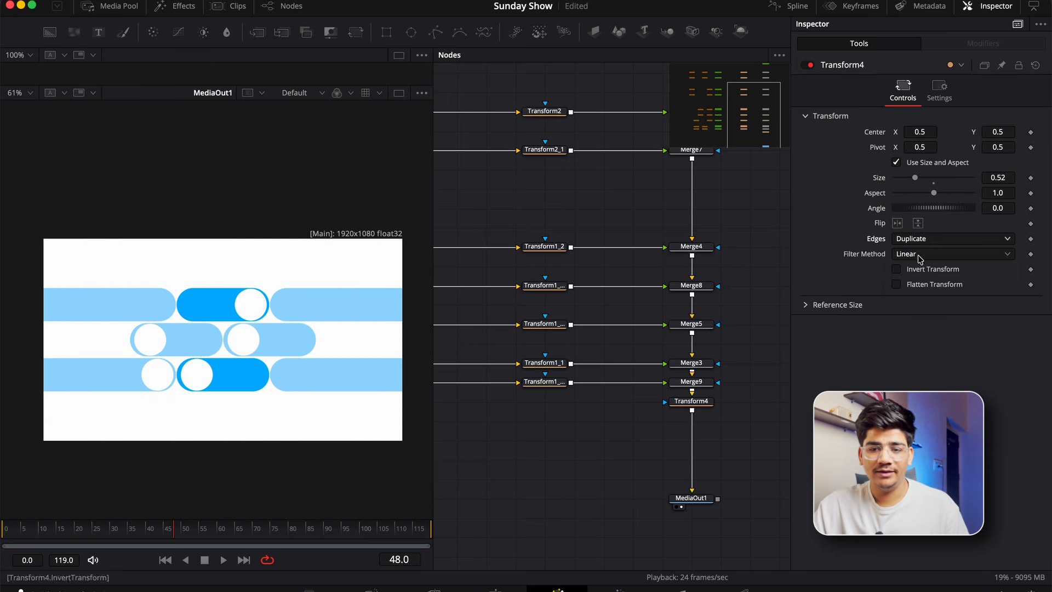
pyautogui.click(926, 239)
pyautogui.click(913, 267)
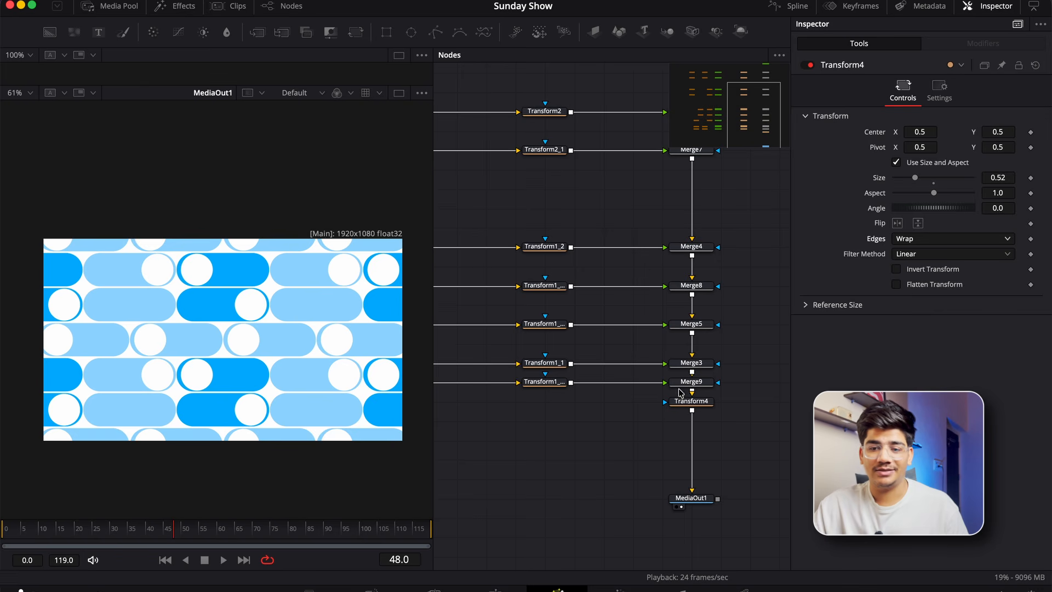
pyautogui.click(939, 243)
pyautogui.click(913, 296)
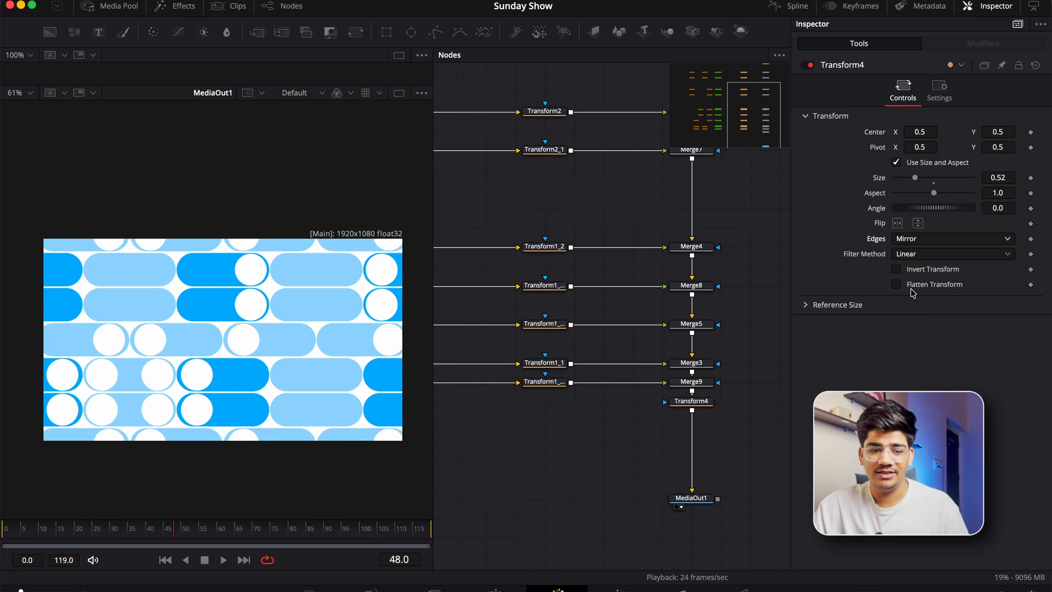
# - Set the edges of Transform4 to Wrap and play the tiled pill pattern
pyautogui.click(923, 240)
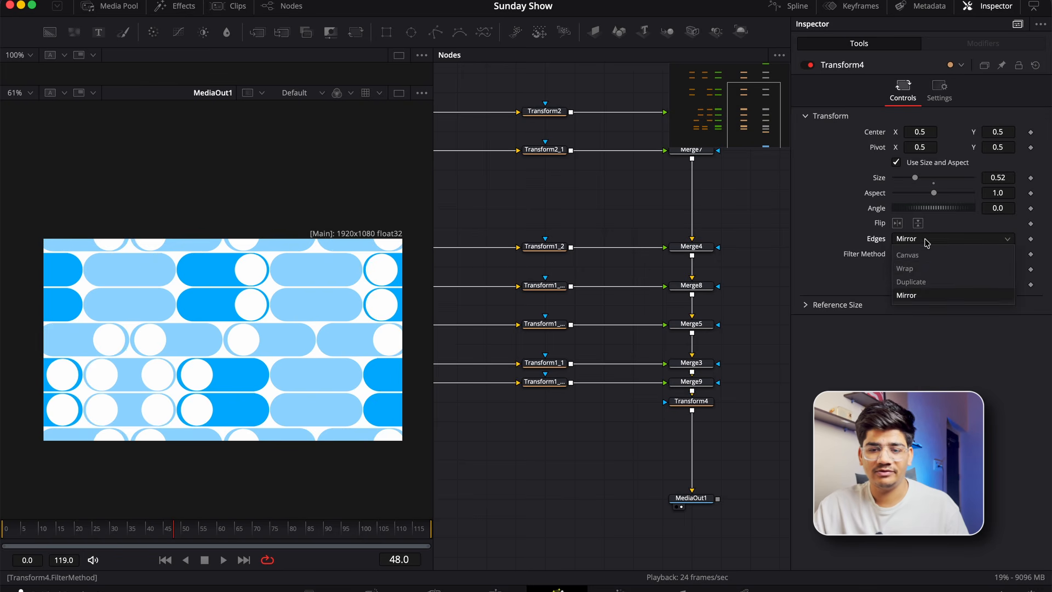
pyautogui.click(919, 268)
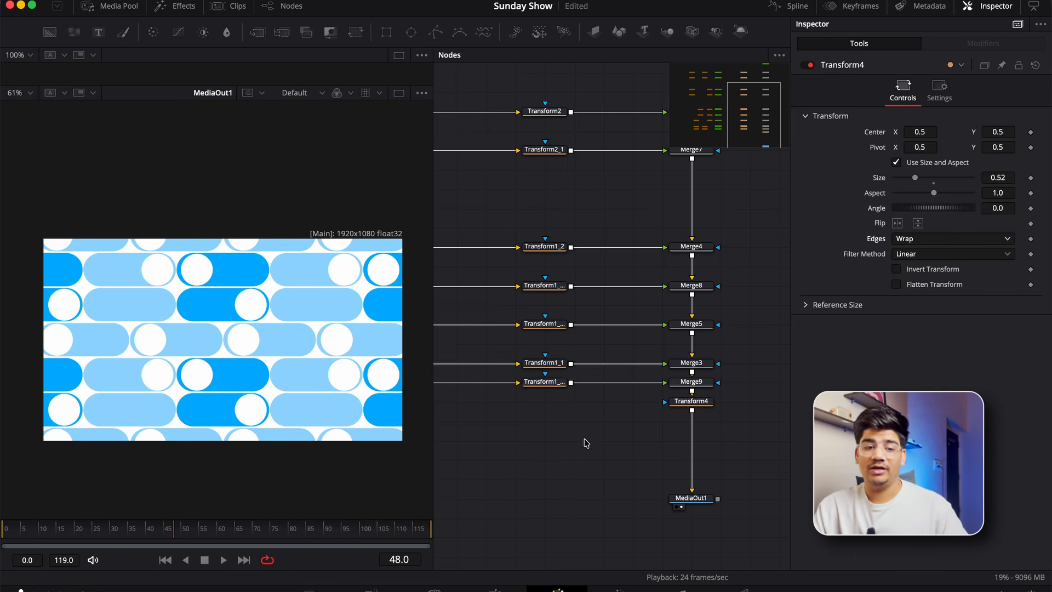
pyautogui.press('space')
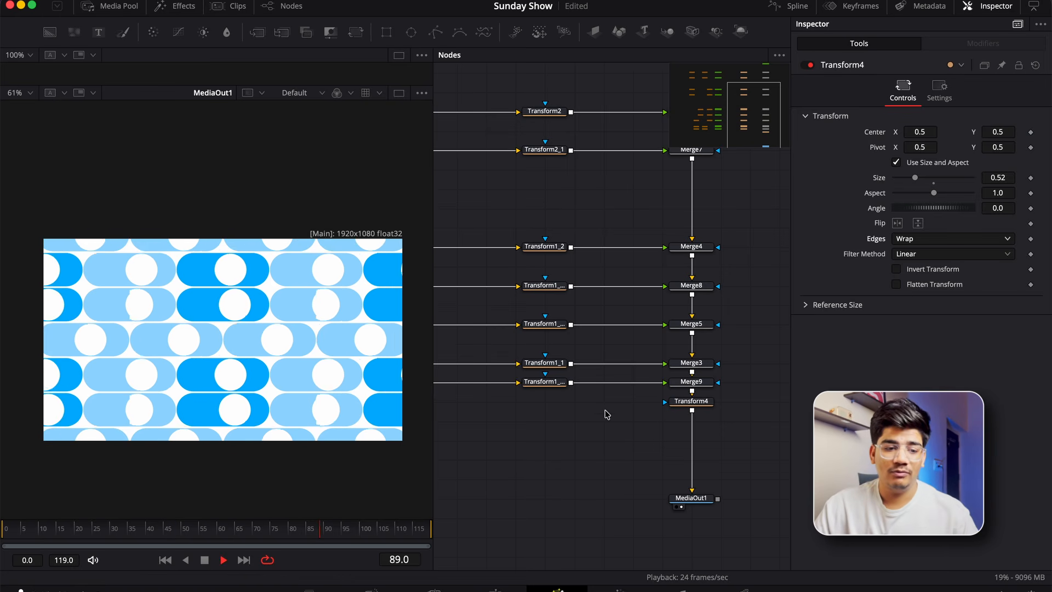
pyautogui.press('space')
# - Go to frame 26 and examine the moving circles in the light blue pills at close range
pyautogui.moveTo(94, 525)
pyautogui.mouseDown()
pyautogui.moveTo(8, 537)
pyautogui.moveTo(38, 545)
pyautogui.moveTo(96, 534)
pyautogui.mouseUp()
pyautogui.scroll(2, 123, 312)
pyautogui.scroll(5, 124, 313)
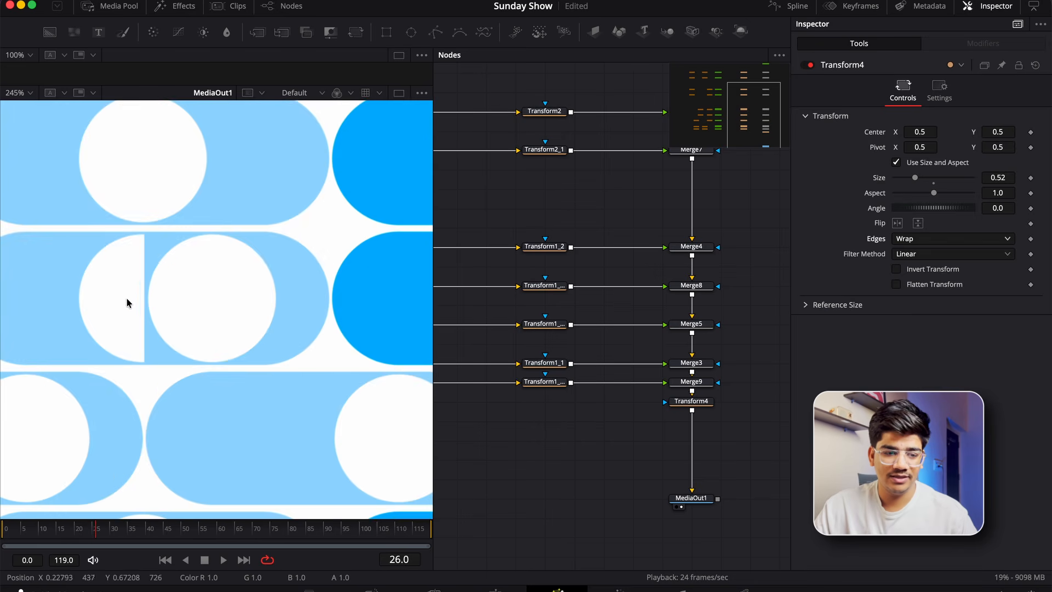
pyautogui.scroll(-6, 141, 312)
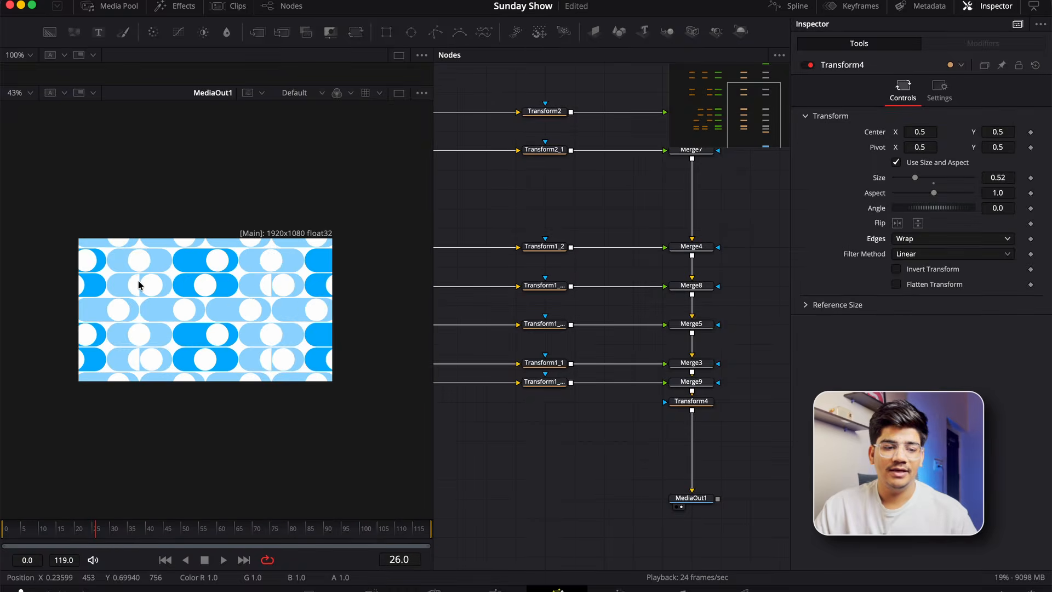
pyautogui.scroll(4, 137, 284)
pyautogui.scroll(-3, 351, 277)
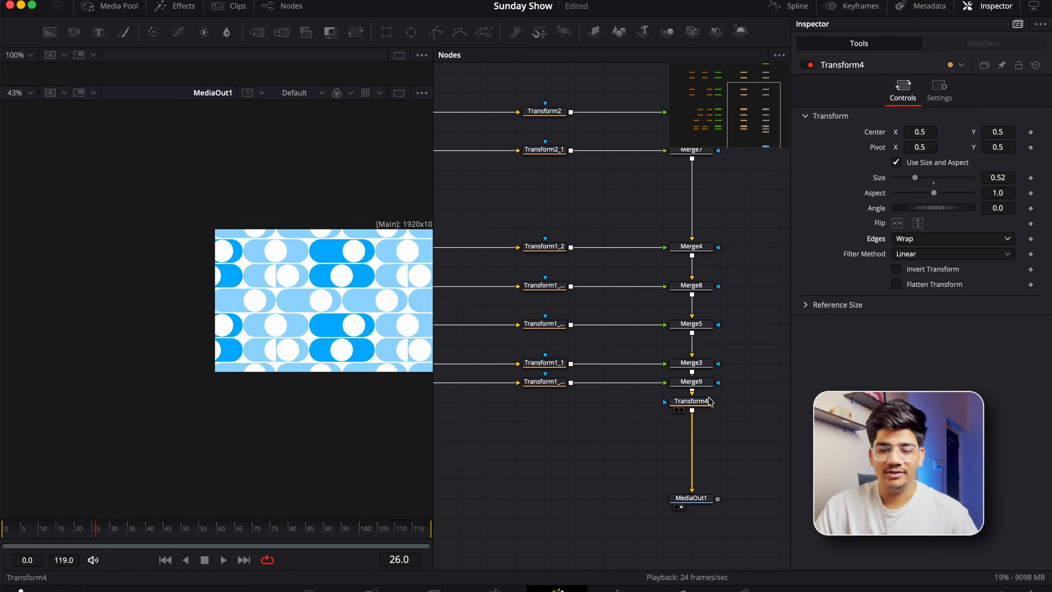
# - Shrink Transform4 to size 0.05, play the dense tiled pattern, and bring the size back up to 0.27
pyautogui.click(692, 402)
pyautogui.moveTo(915, 177); pyautogui.dragTo(897, 178)
pyautogui.scroll(2, 264, 325)
pyautogui.moveTo(265, 321); pyautogui.dragTo(172, 342)
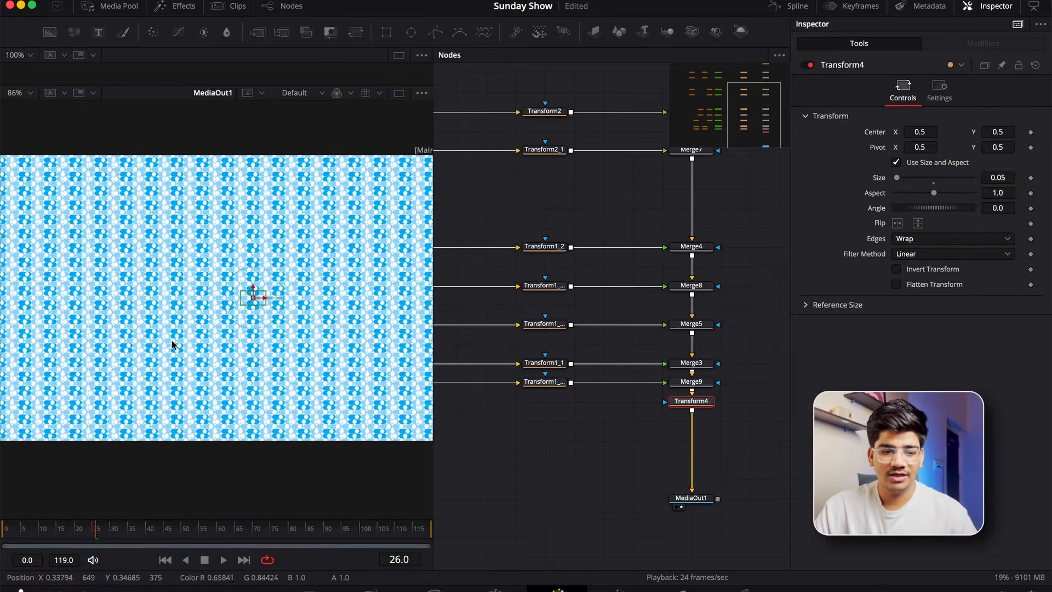
pyautogui.scroll(-2, 176, 344)
pyautogui.press('space')
pyautogui.scroll(2, 201, 332)
pyautogui.scroll(-1, 173, 384)
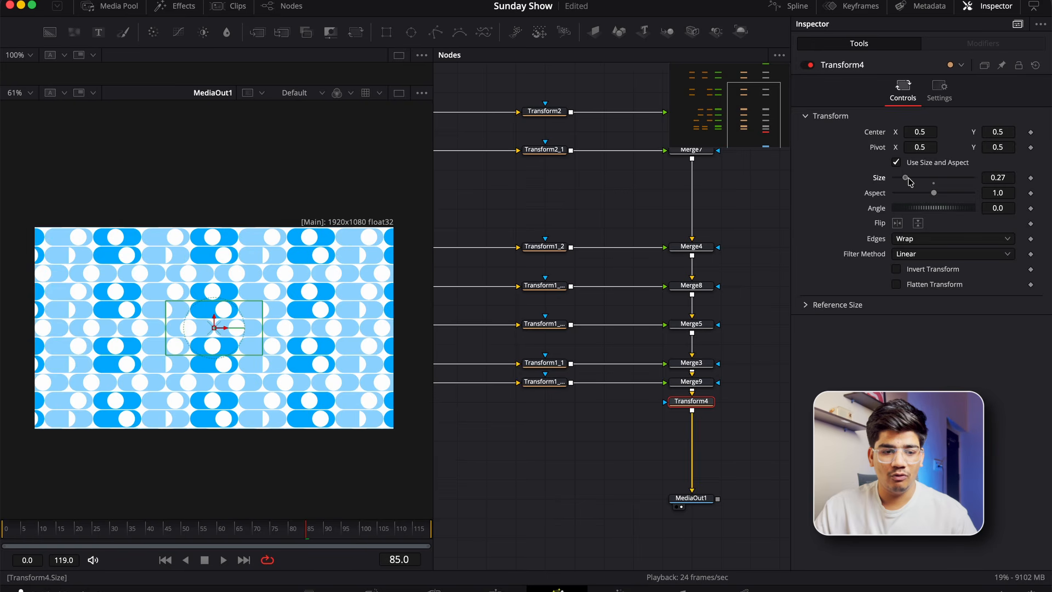
# - Try stretching and rotating the pattern with Transform4 at aspect 4.37 and angle -91.3, and play it
pyautogui.moveTo(910, 208); pyautogui.dragTo(979, 221)
pyautogui.press('space')
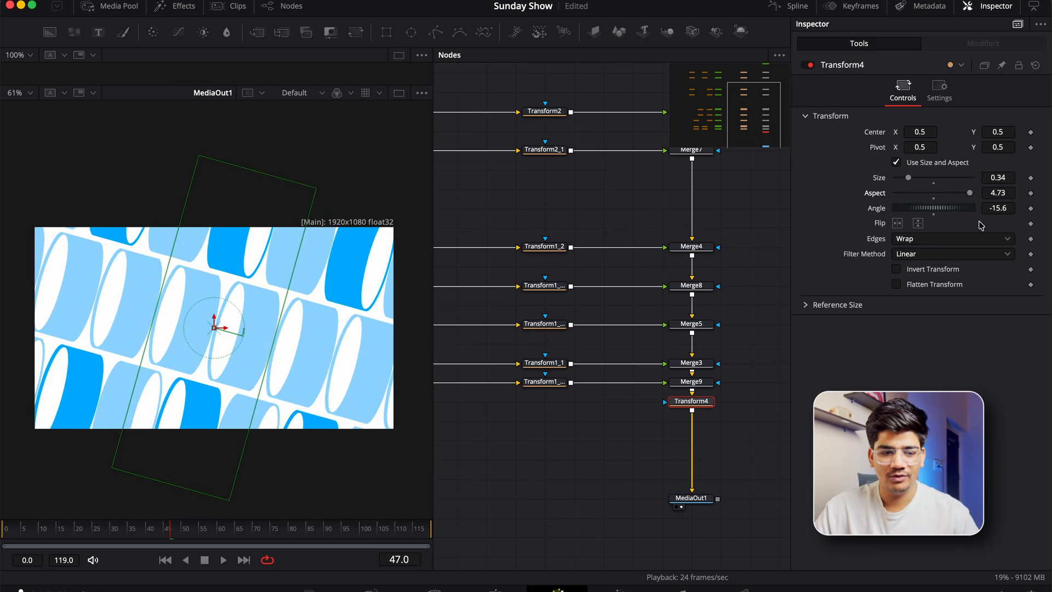
pyautogui.press('super+z')
pyautogui.moveTo(934, 193); pyautogui.dragTo(922, 221)
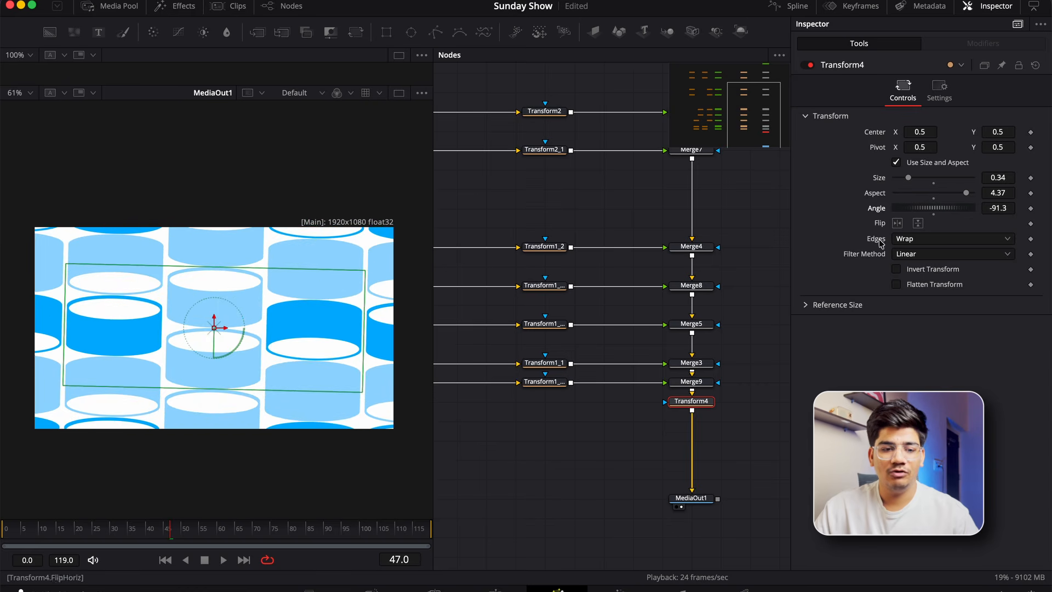
pyautogui.click(509, 449)
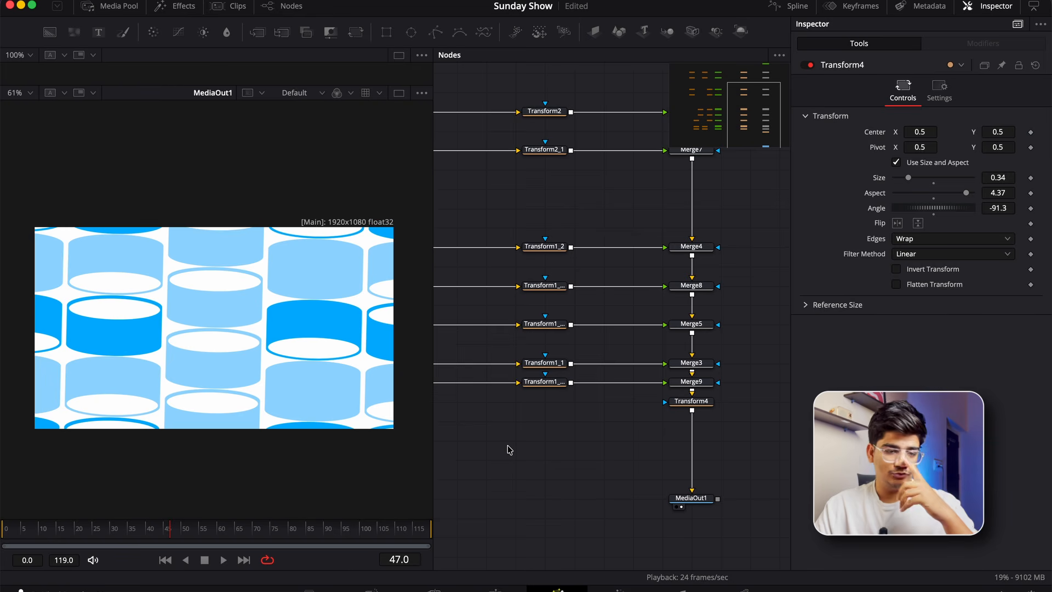
pyautogui.press('space')
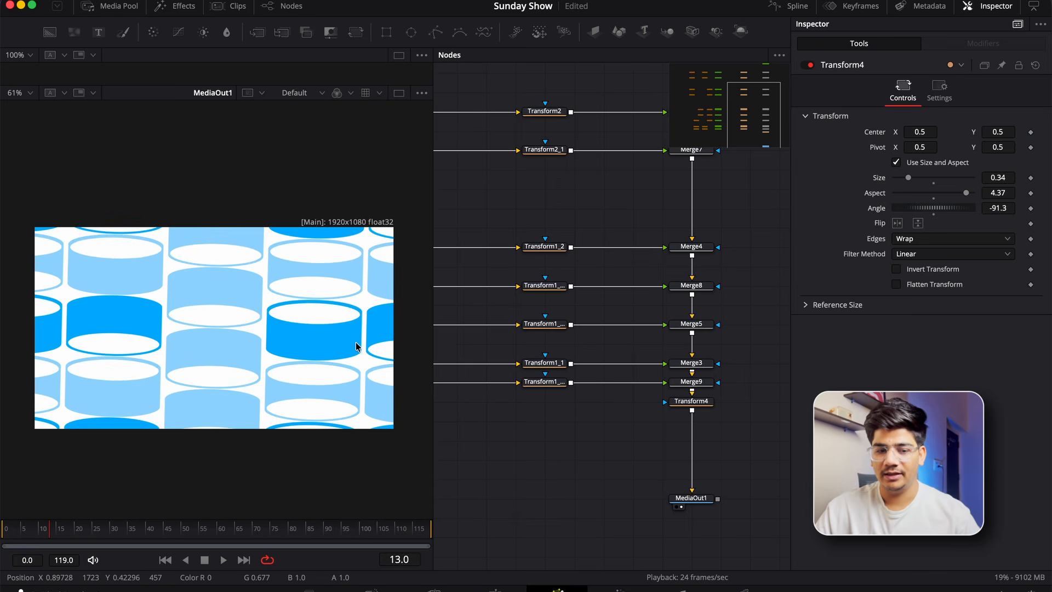
# - Undo the aspect and angle changes on Transform4
pyautogui.press('super+z')
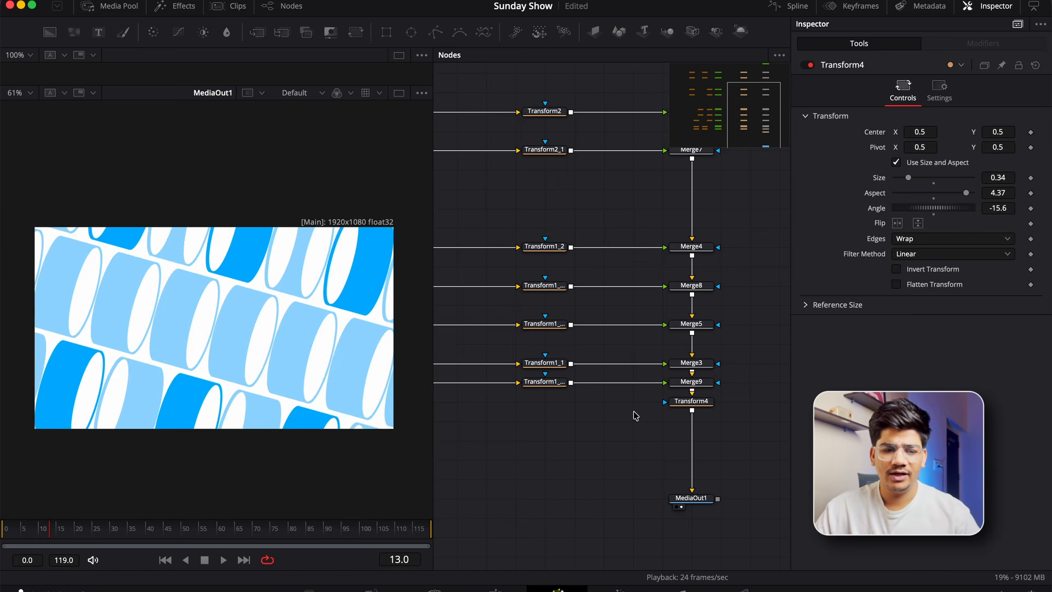
pyautogui.press('super+z')
pyautogui.press('super+z')
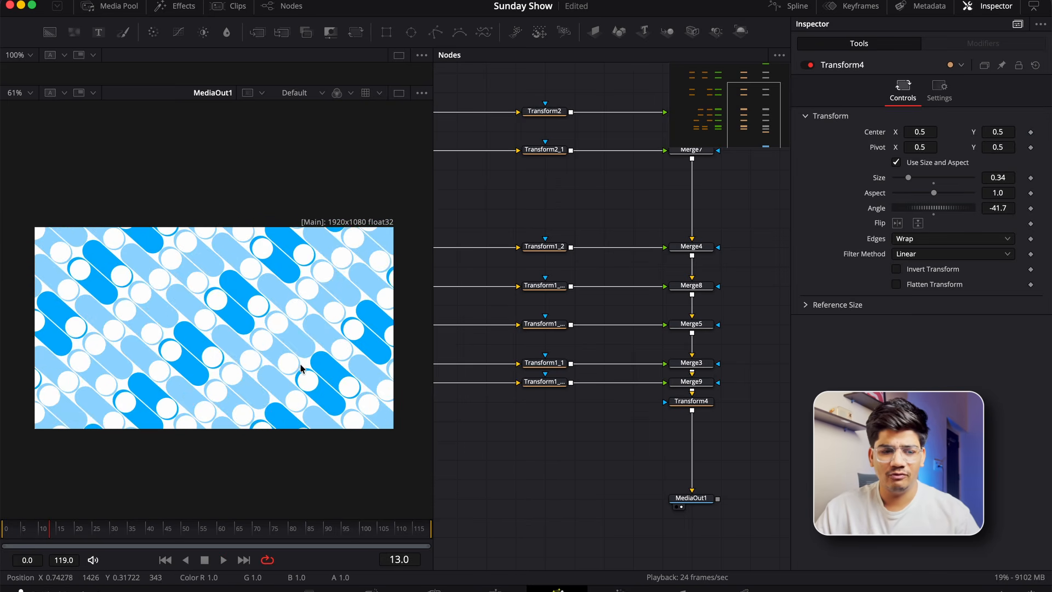
pyautogui.press('super+z')
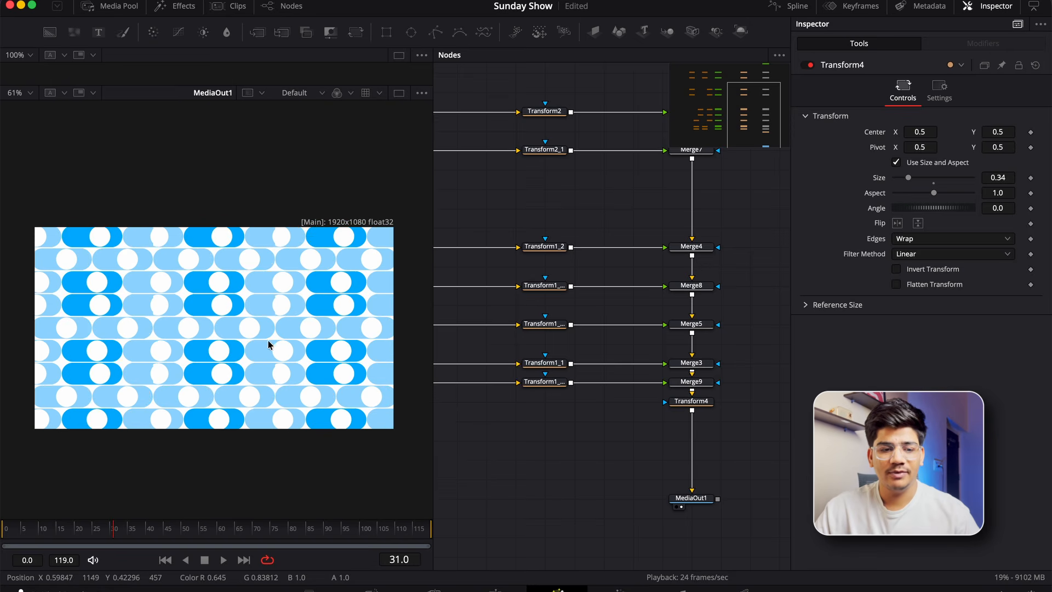
# - Inspect the cut-off circle in a light blue pill at frame 38 and select all nine ellipse mask nodes
pyautogui.scroll(6, 99, 369)
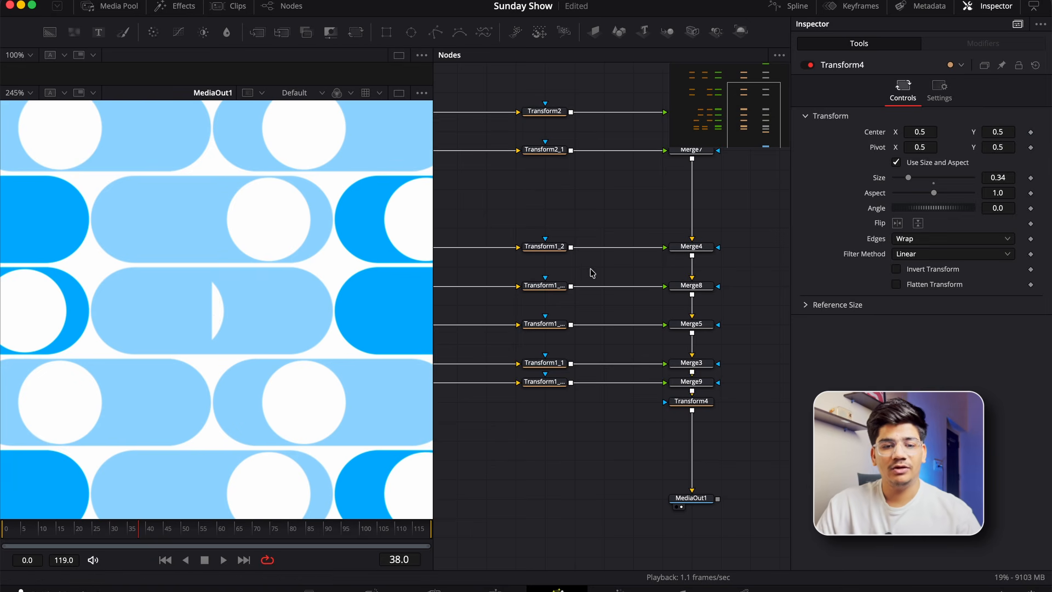
pyautogui.hscroll(-10, 615, 354)
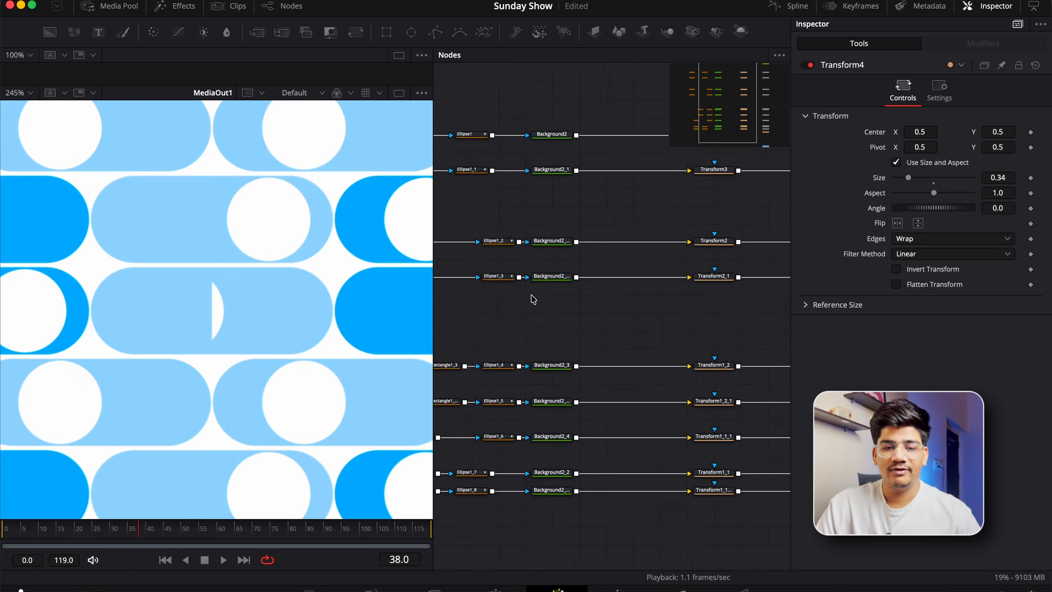
pyautogui.moveTo(595, 96); pyautogui.dragTo(649, 146)
pyautogui.moveTo(636, 72); pyautogui.dragTo(637, 441)
pyautogui.moveTo(639, 514); pyautogui.dragTo(633, 70)
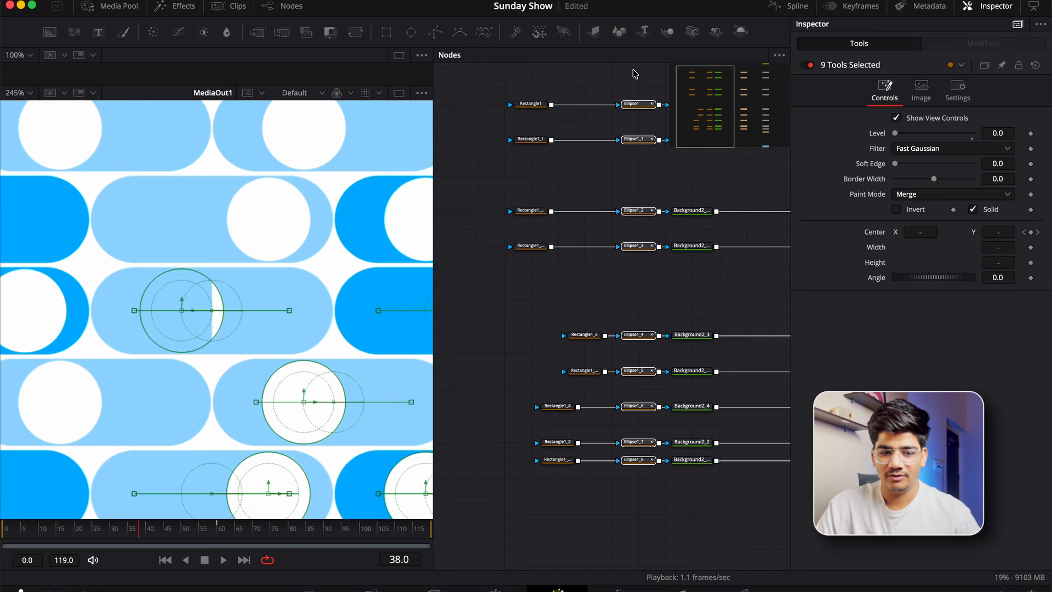
pyautogui.scroll(-2, 376, 274)
pyautogui.scroll(1, 197, 270)
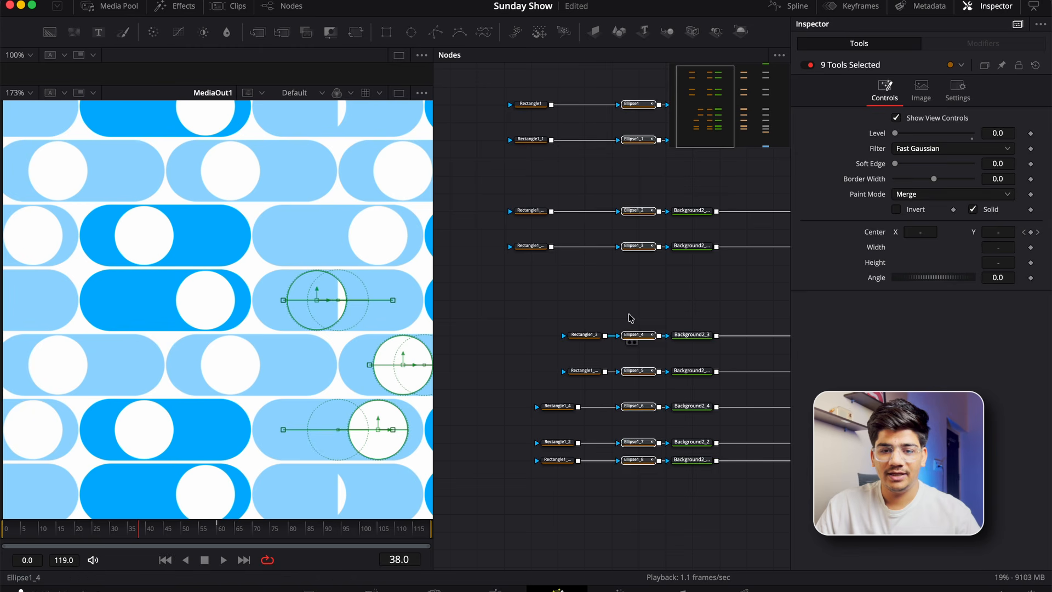
pyautogui.moveTo(753, 403); pyautogui.dragTo(467, 284)
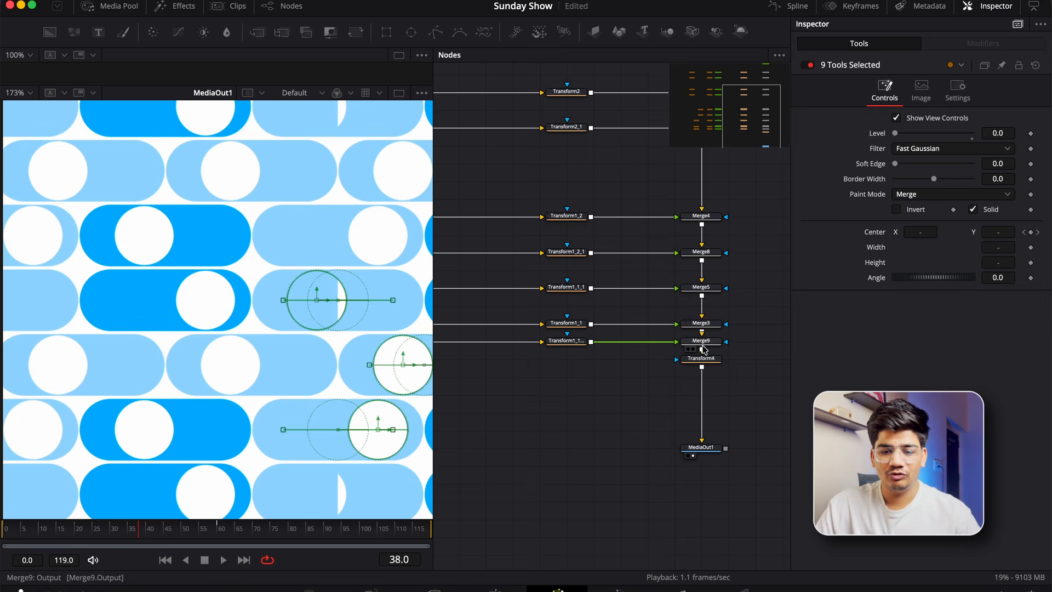
# - Show Merge9's untiled output in the viewer and inspect the circles at the frame's edges at frame 69
pyautogui.moveTo(711, 343); pyautogui.dragTo(301, 310)
pyautogui.scroll(-3, 206, 309)
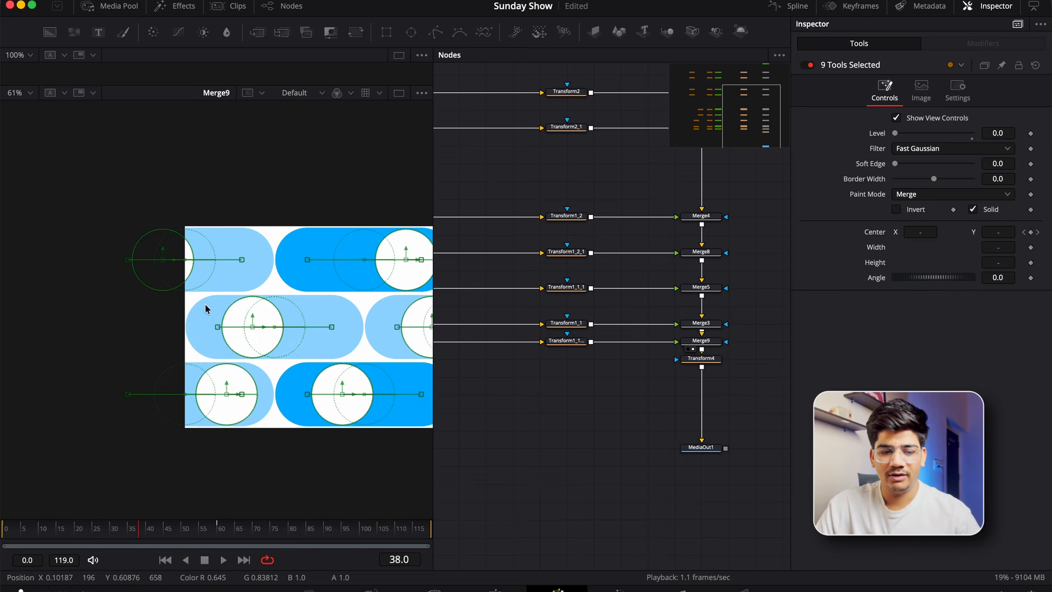
pyautogui.moveTo(60, 525); pyautogui.dragTo(250, 573)
pyautogui.moveTo(281, 412); pyautogui.dragTo(108, 407)
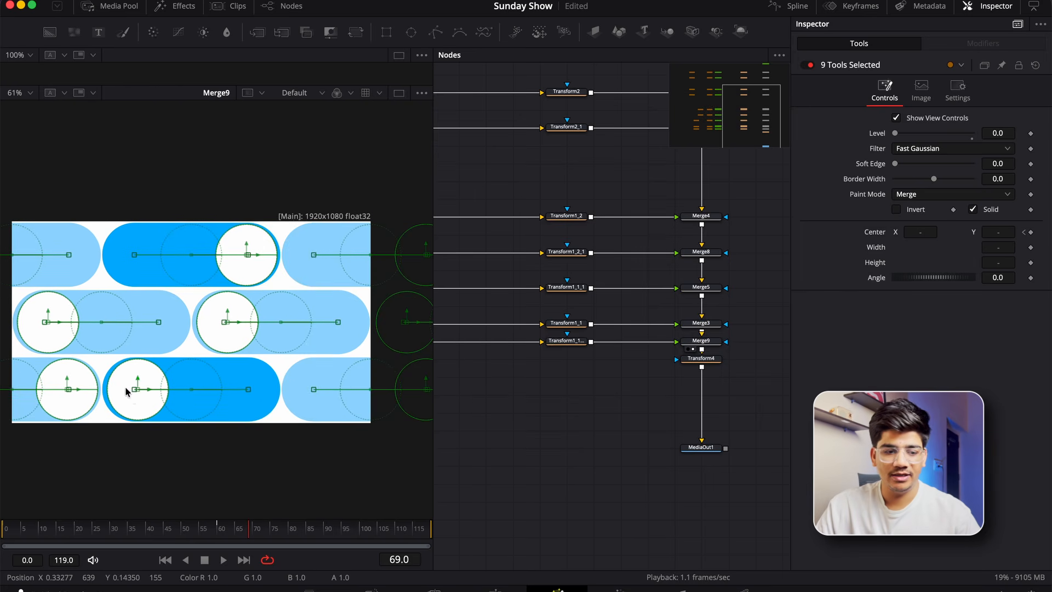
pyautogui.moveTo(329, 332); pyautogui.dragTo(393, 331)
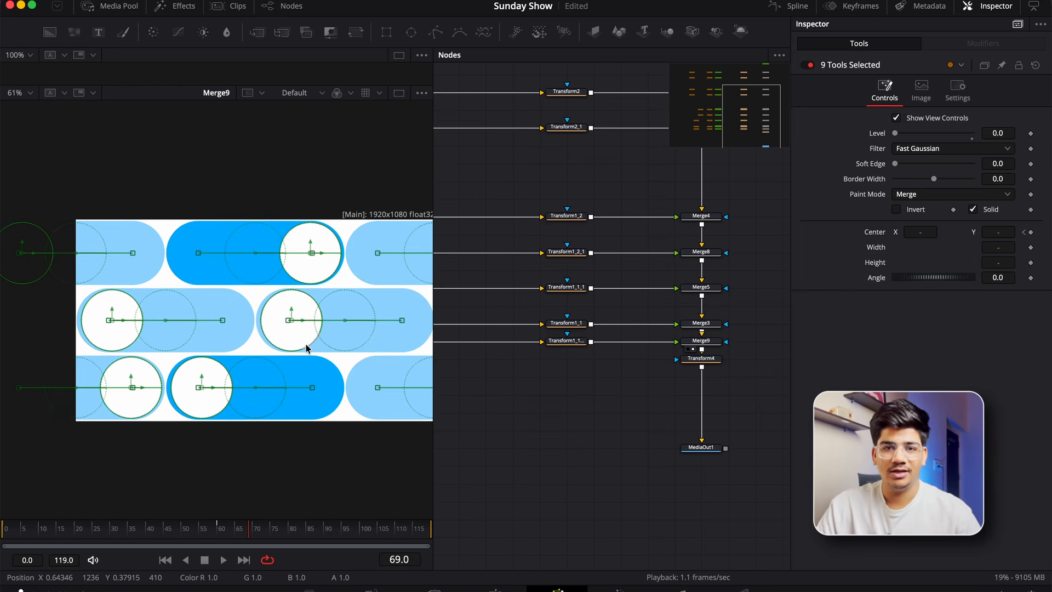
# - Go through Ellipse1, Ellipse1_1 and Ellipse1_2 to find which circle each mask controls
pyautogui.click(603, 437)
pyautogui.moveTo(604, 437); pyautogui.dragTo(735, 490)
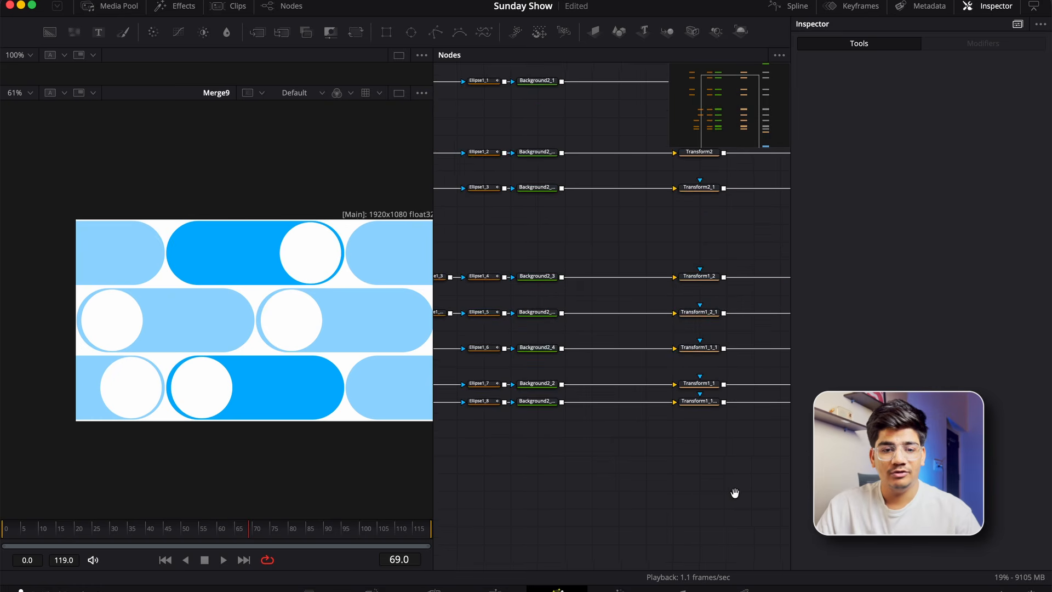
pyautogui.moveTo(499, 166); pyautogui.dragTo(587, 244)
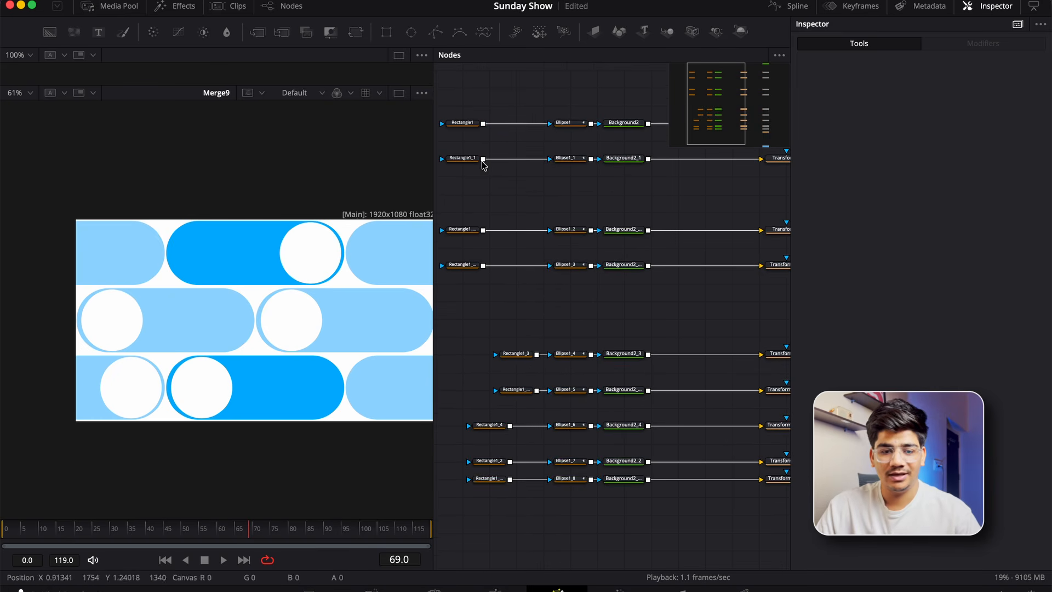
pyautogui.moveTo(570, 103); pyautogui.dragTo(589, 137)
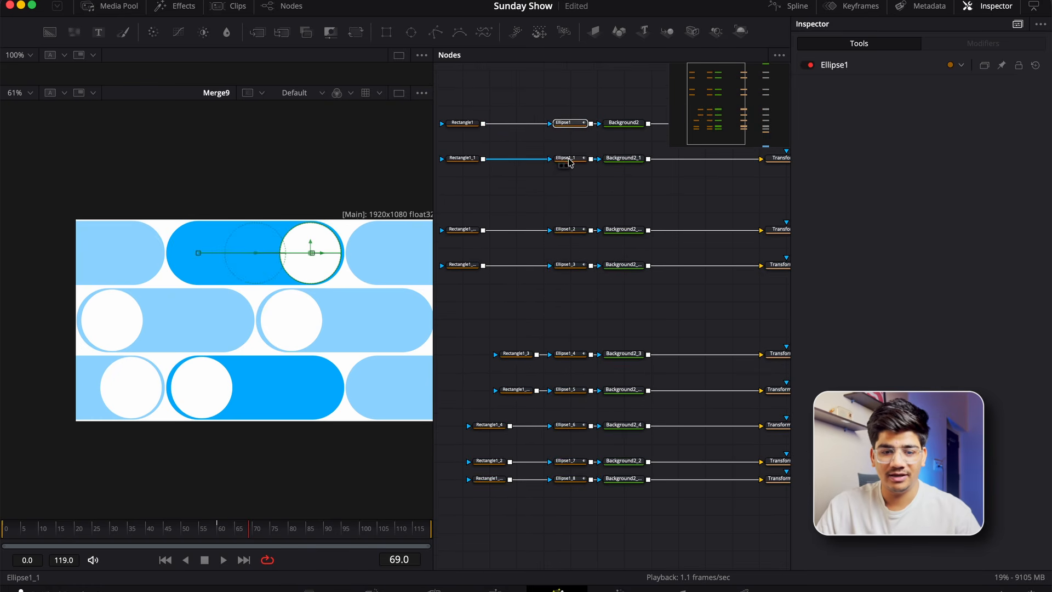
pyautogui.click(569, 159)
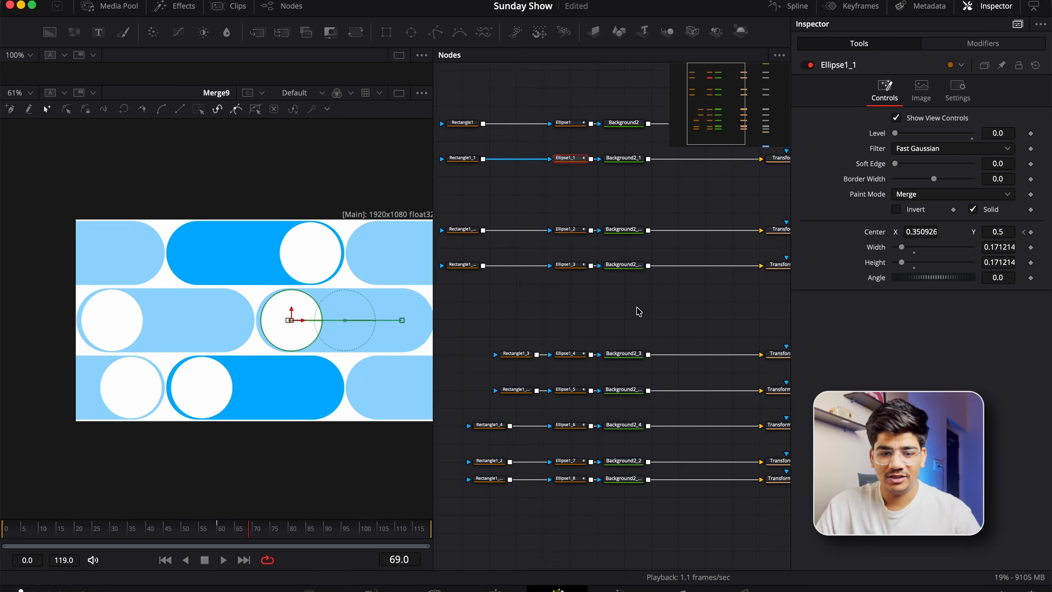
pyautogui.click(573, 230)
pyautogui.scroll(-3, 296, 324)
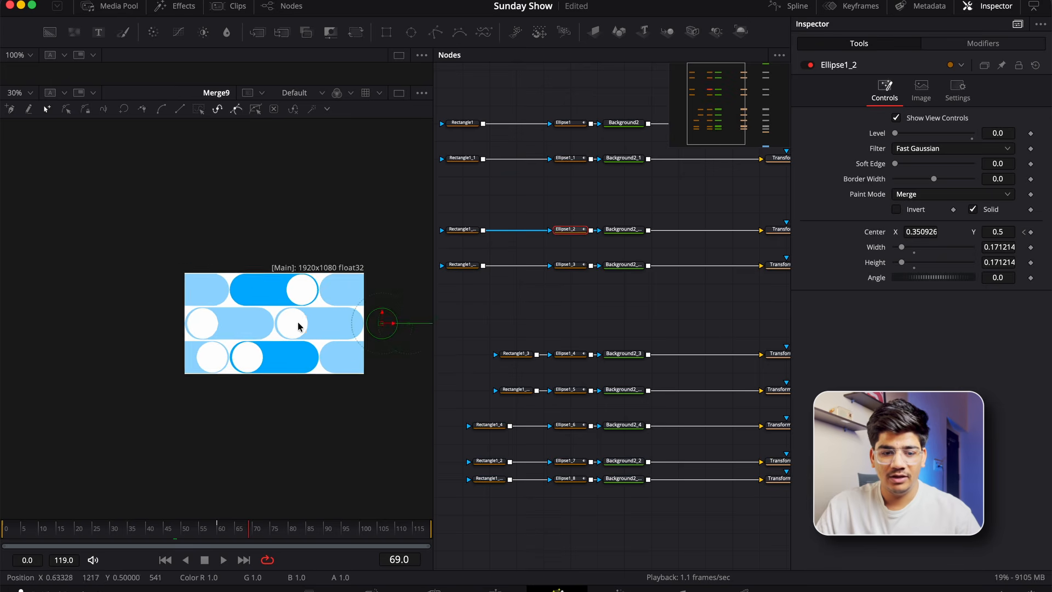
# - Try shifting Ellipse1_2's horizontal center at frame 60, and undo the change
pyautogui.moveTo(299, 324); pyautogui.dragTo(232, 315)
pyautogui.scroll(3, 263, 310)
pyautogui.moveTo(249, 529); pyautogui.dragTo(213, 541)
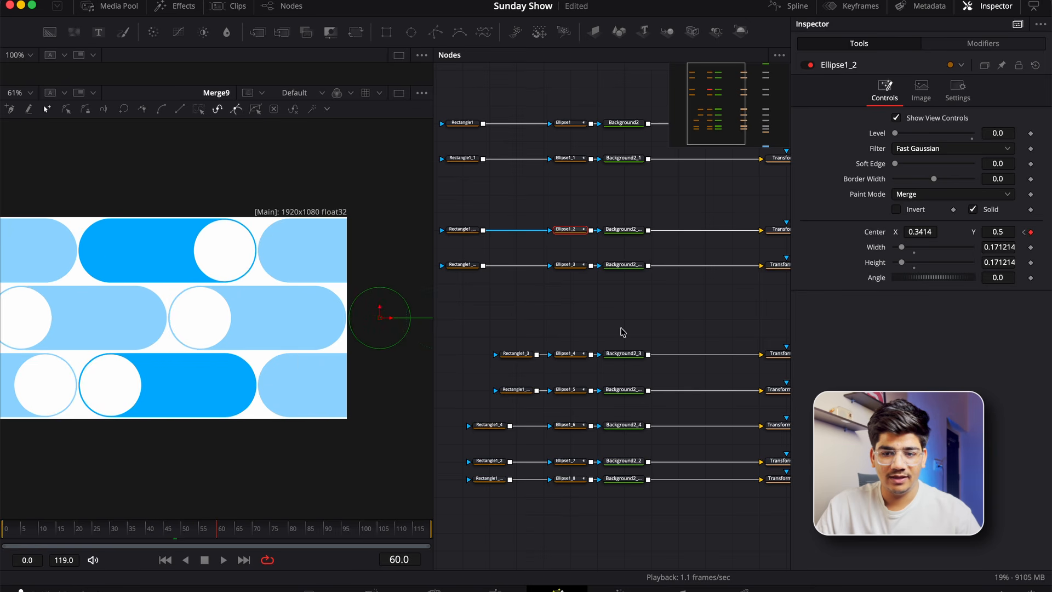
pyautogui.moveTo(920, 231); pyautogui.dragTo(890, 239)
pyautogui.press('super+z')
# - Try shifting Transform2's horizontal center, and undo the change
pyautogui.scroll(-3, 150, 321)
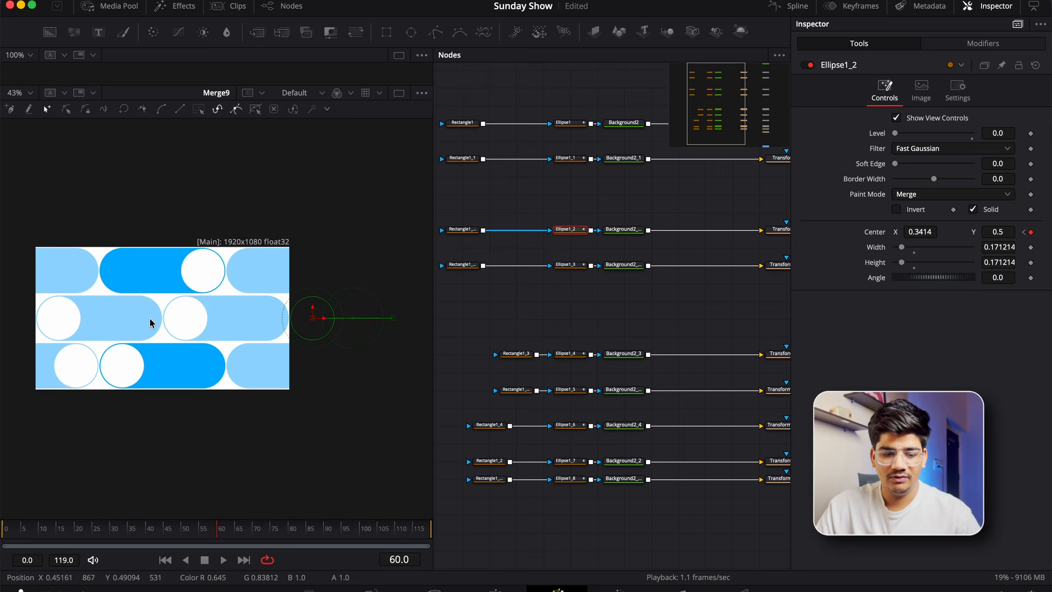
pyautogui.hscroll(-5, 150, 321)
pyautogui.hscroll(5, 585, 300)
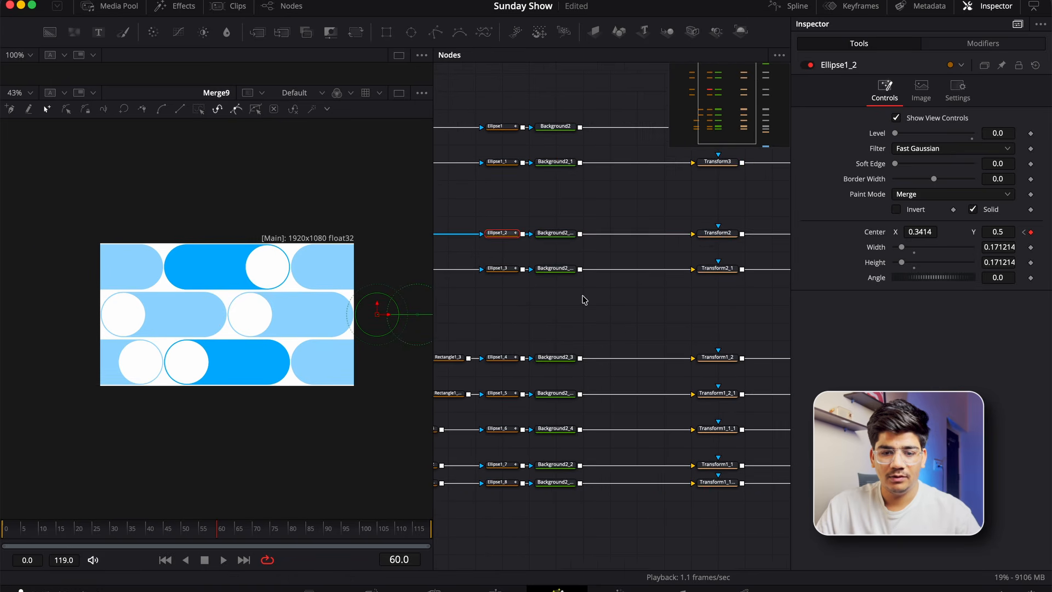
pyautogui.click(735, 233)
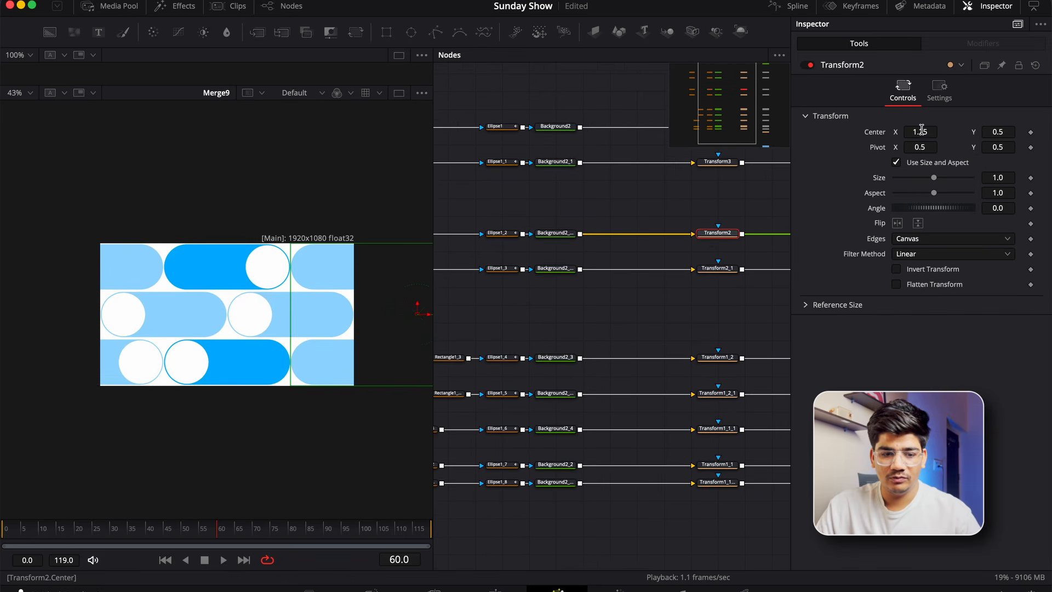
pyautogui.moveTo(922, 130); pyautogui.dragTo(895, 131)
pyautogui.press('super+z')
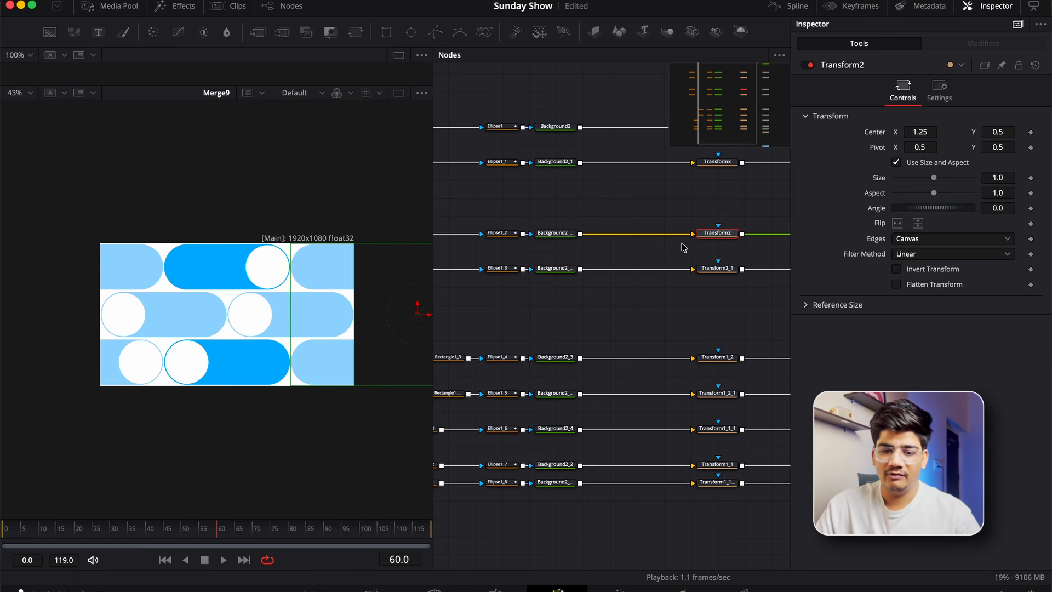
# - Delete the off-frame pill's rectangle, Ellipse1_2, background and Transform2 nodes, and play the composite
pyautogui.scroll(-5, 695, 221)
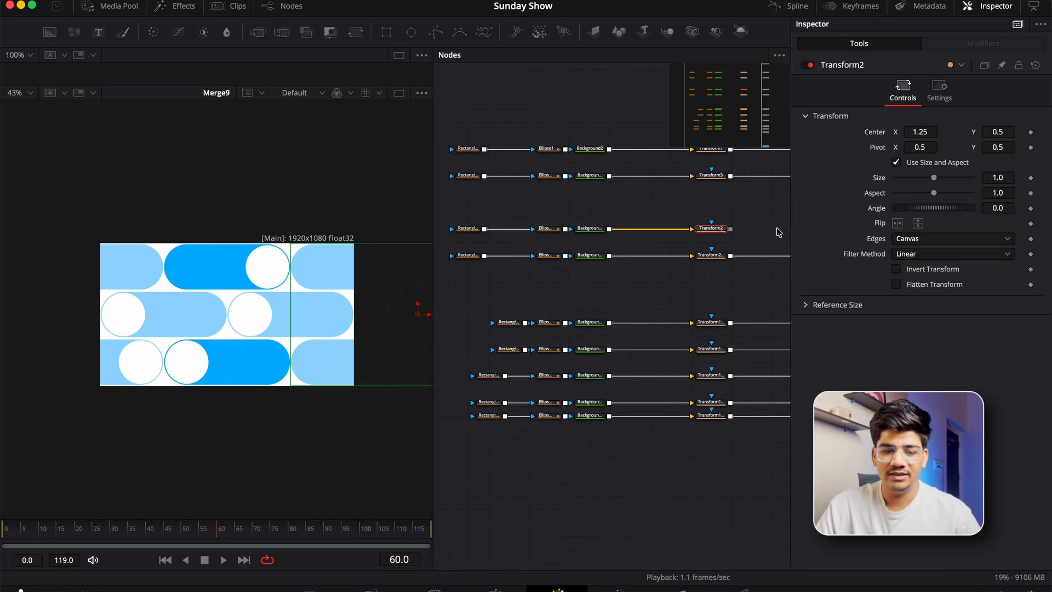
pyautogui.moveTo(780, 221); pyautogui.dragTo(468, 230)
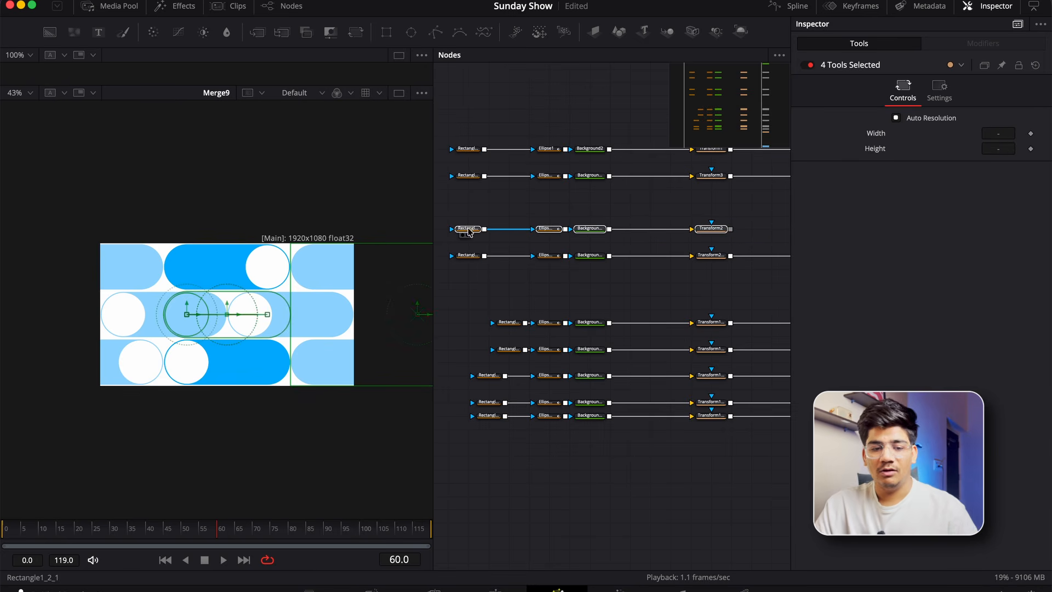
pyautogui.press('Delete')
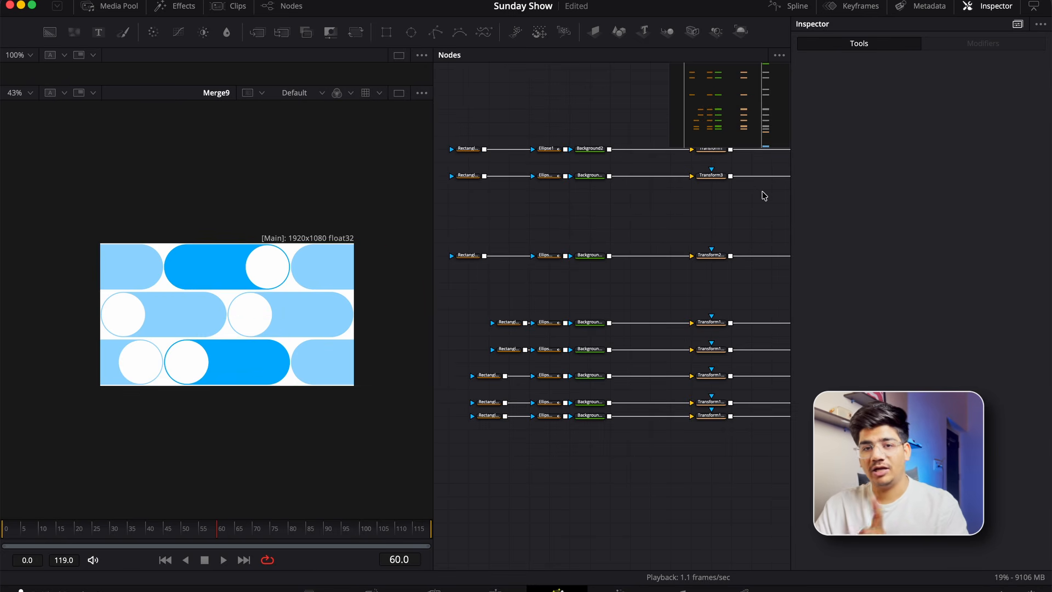
pyautogui.press('space')
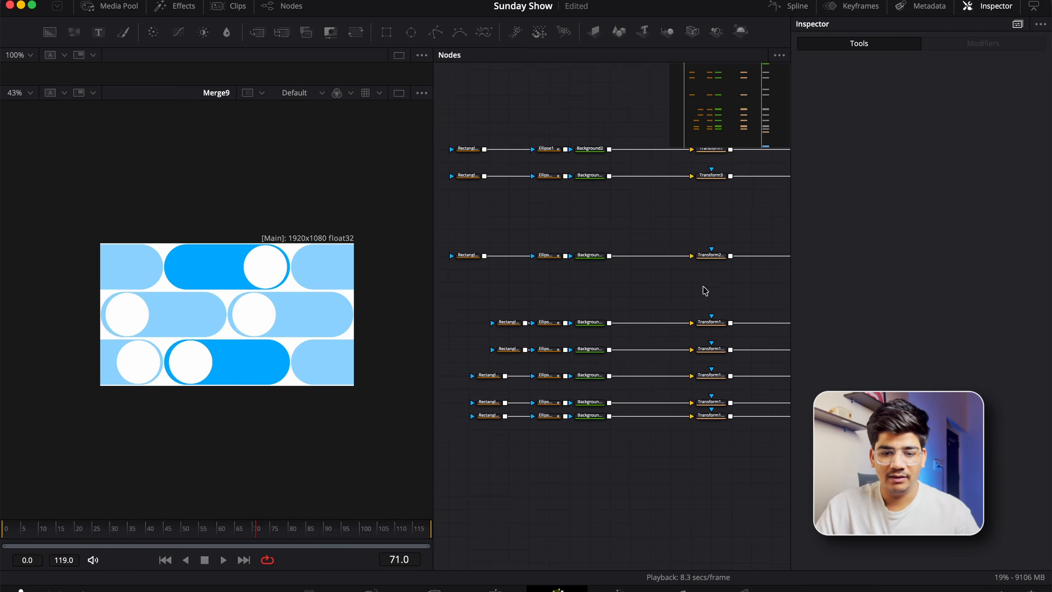
# - Set Ellipse1_4's center X to 0.5 at frame 60 so its circle stops at the frame's edge
pyautogui.click(548, 323)
pyautogui.scroll(2, 357, 299)
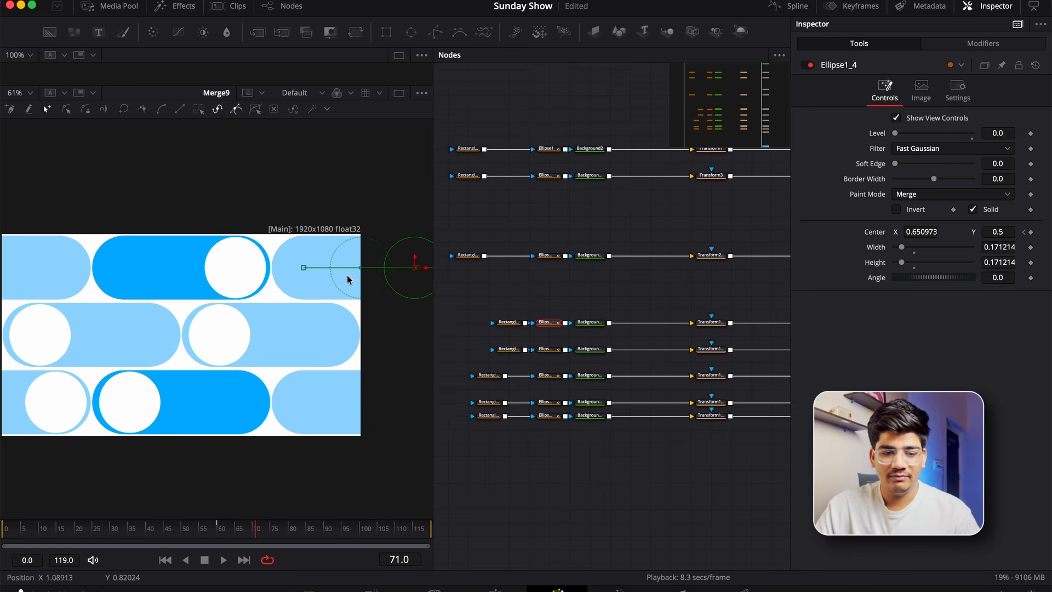
pyautogui.click(220, 528)
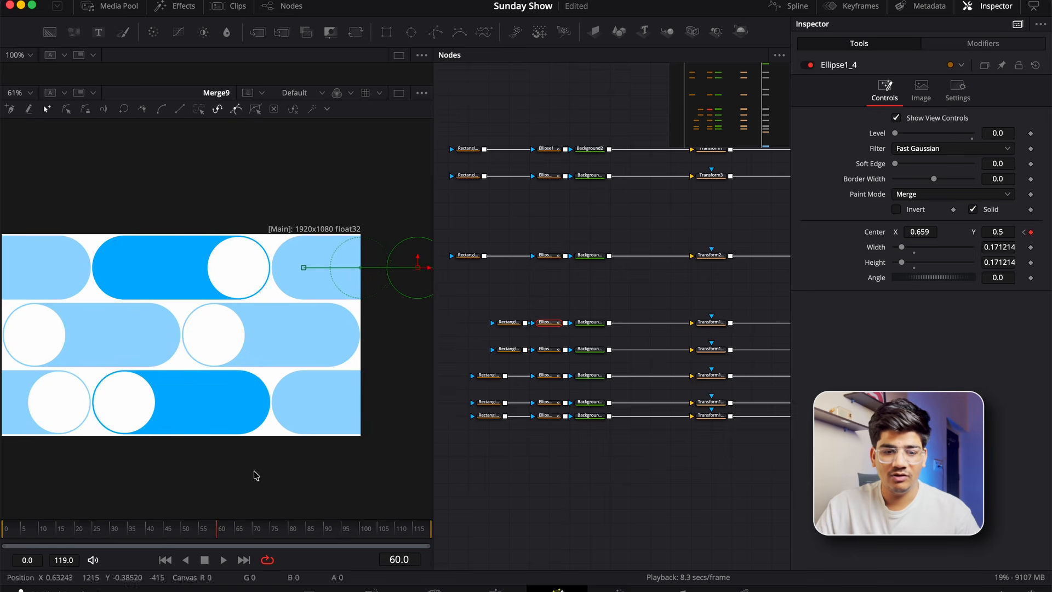
pyautogui.scroll(4, 291, 345)
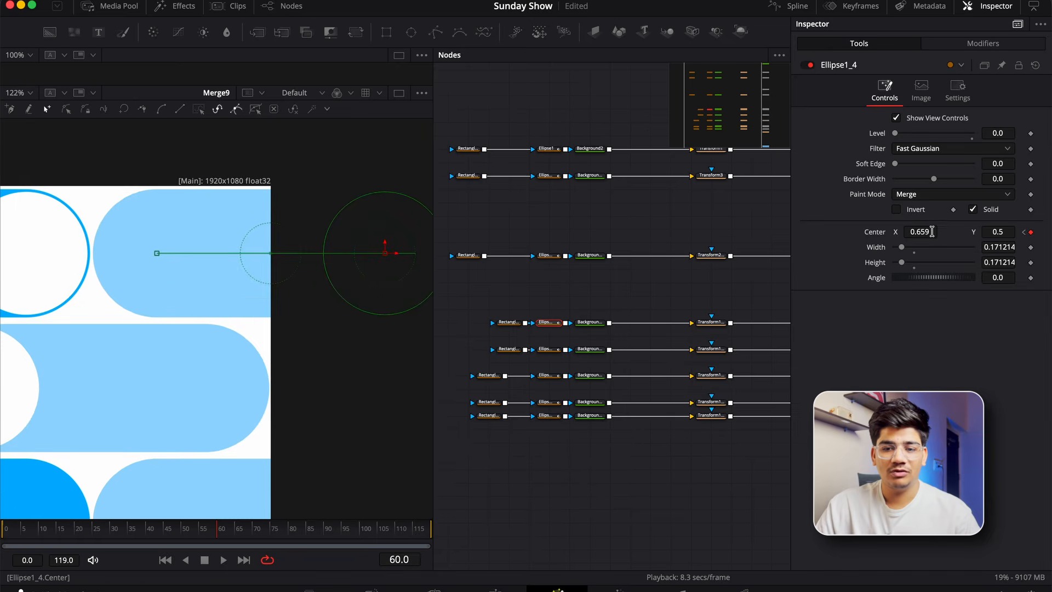
pyautogui.scroll(-3, 164, 236)
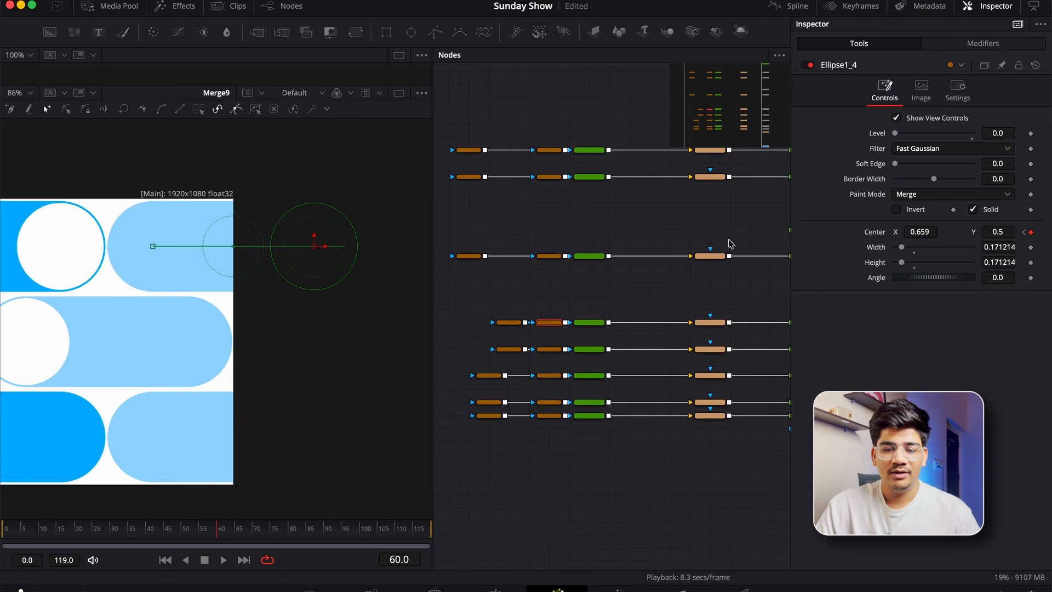
pyautogui.moveTo(929, 231); pyautogui.dragTo(848, 232)
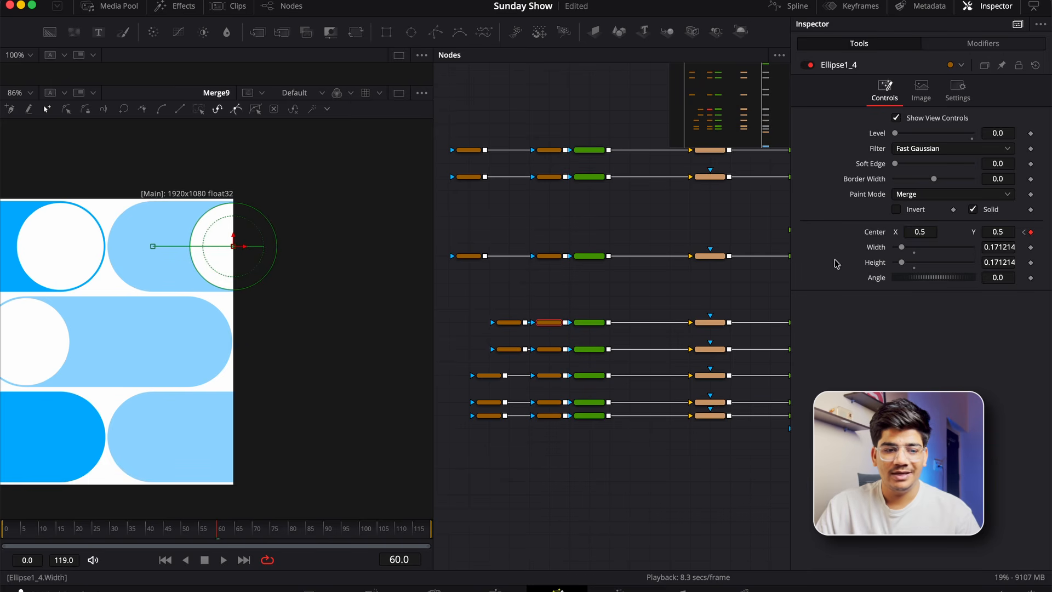
# - Play the composite from frame 0 and check how far the upper light blue pill's circle slides
pyautogui.scroll(3, 230, 239)
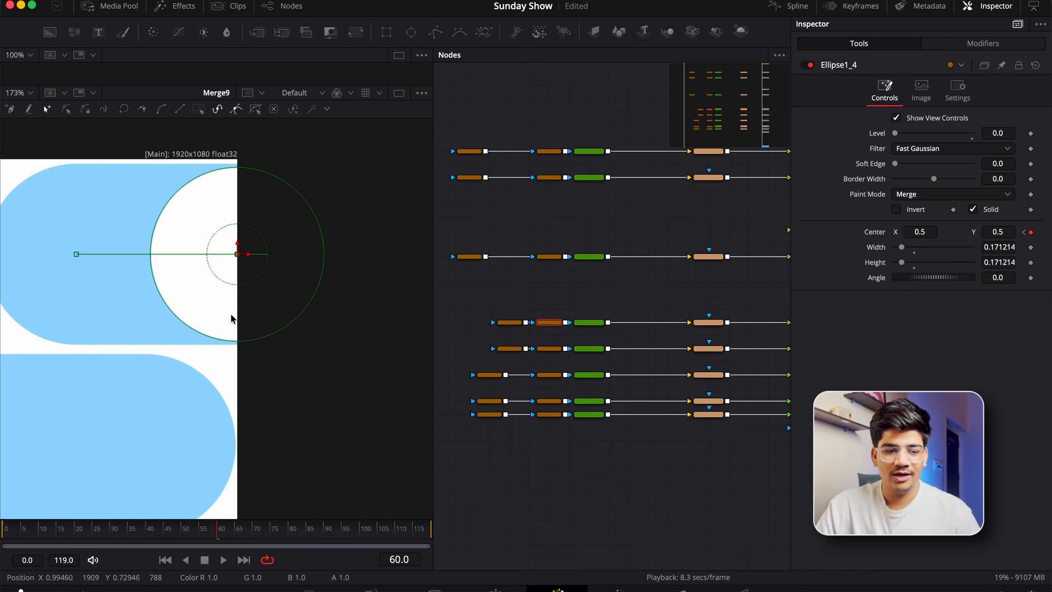
pyautogui.scroll(-4, 231, 149)
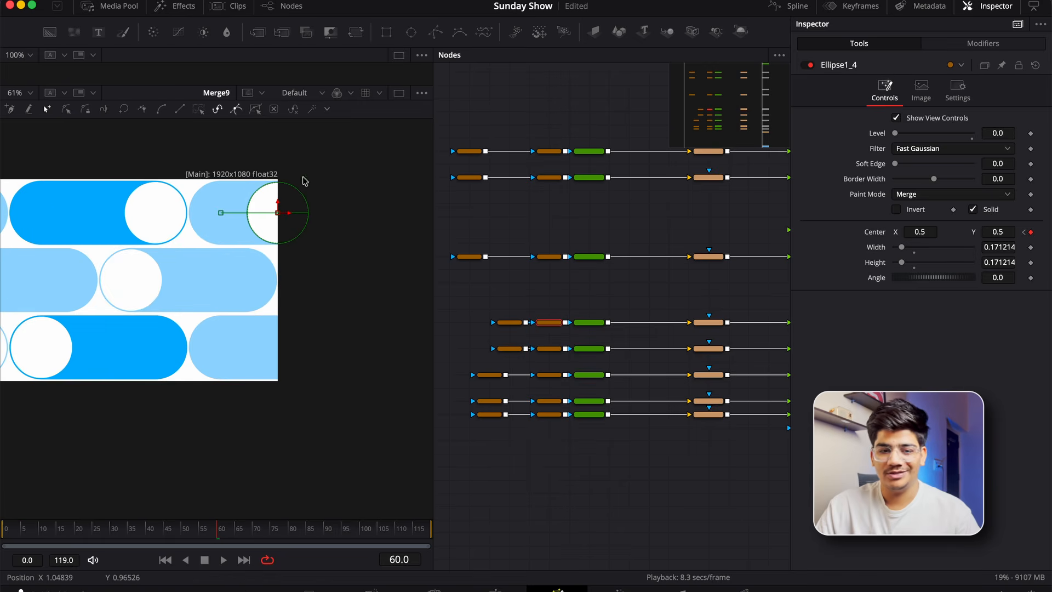
pyautogui.moveTo(84, 528); pyautogui.dragTo(2, 529)
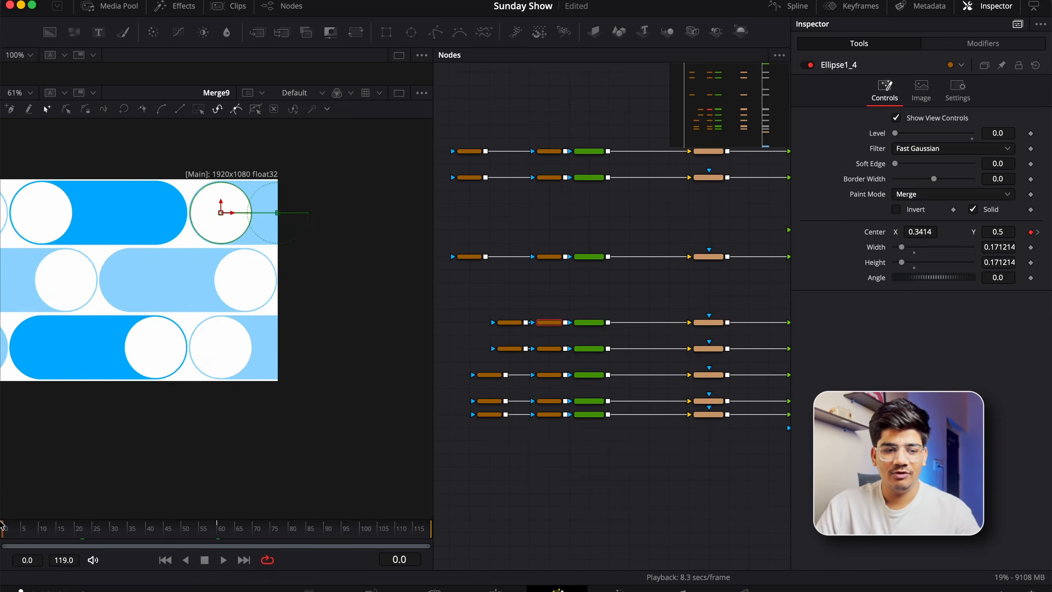
pyautogui.press('space')
pyautogui.scroll(-3, 205, 284)
pyautogui.scroll(5, 222, 301)
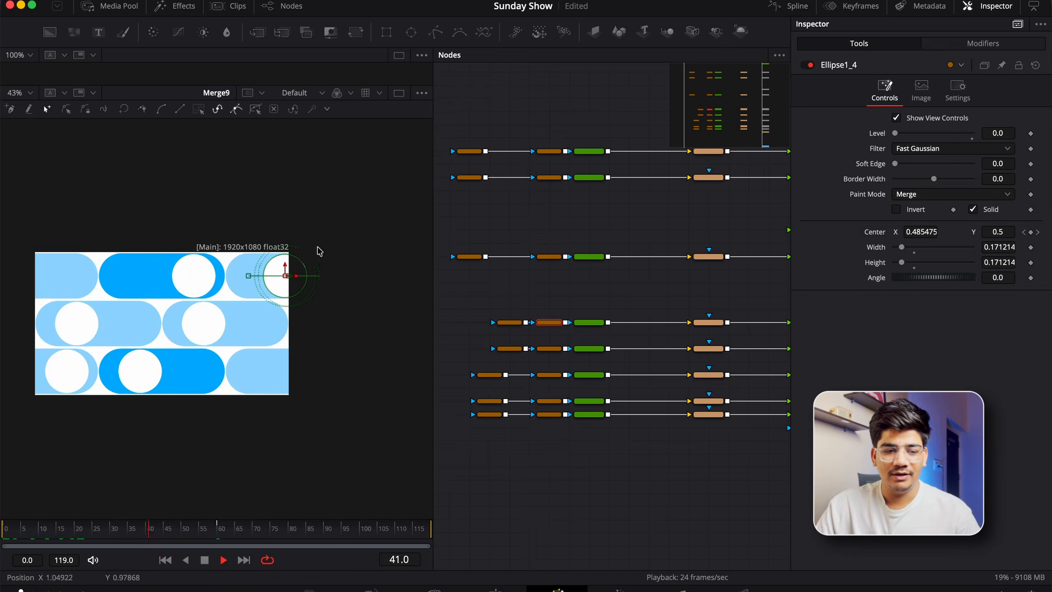
pyautogui.press('space')
pyautogui.scroll(-3, 215, 326)
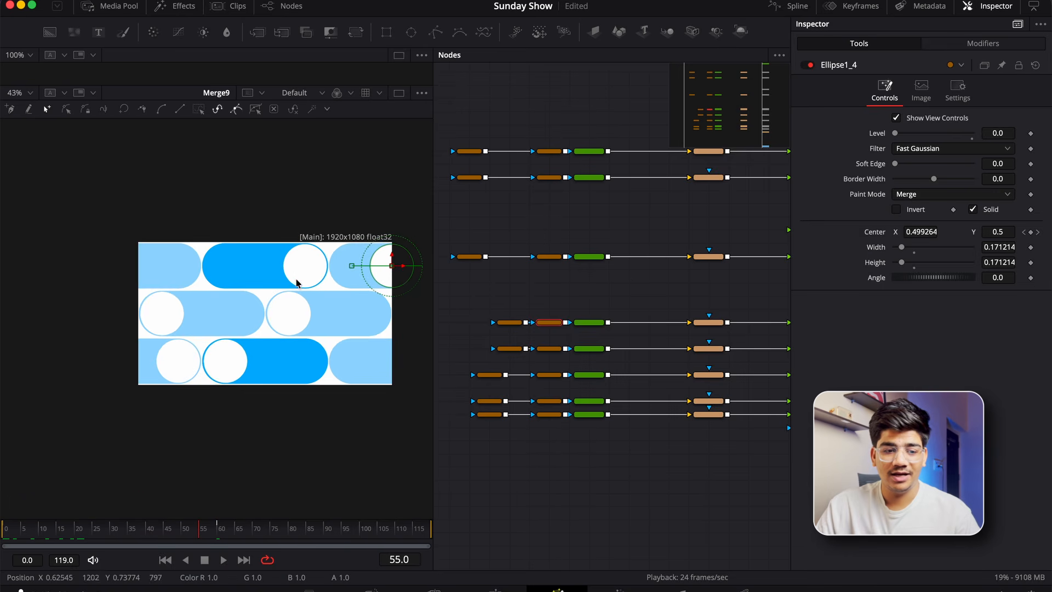
pyautogui.scroll(2, 603, 294)
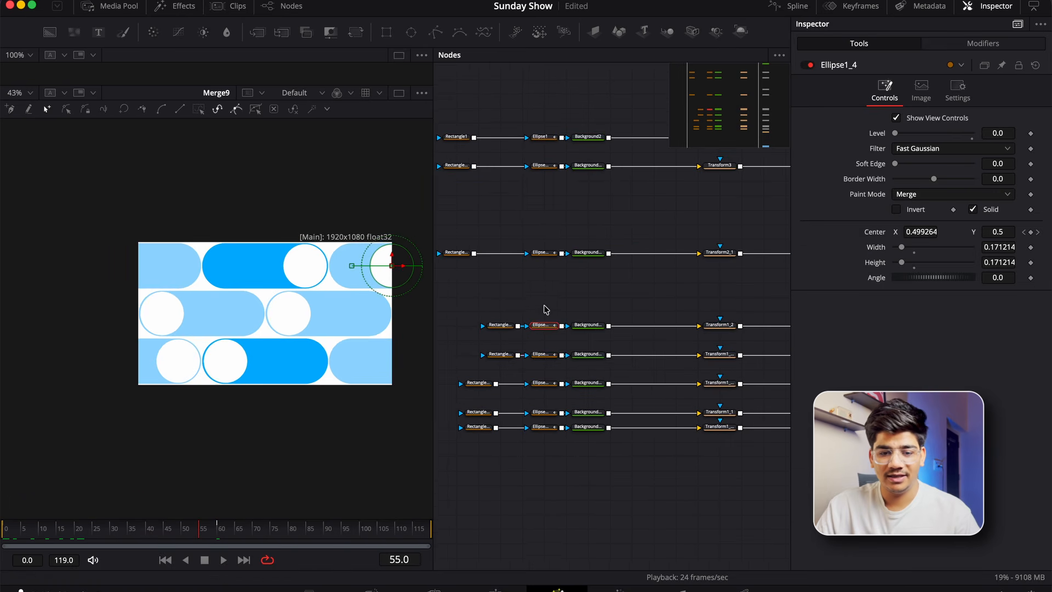
# - Set Ellipse1_5's center X to 0.5 at frame 60
pyautogui.click(540, 357)
pyautogui.scroll(3, 143, 293)
pyautogui.moveTo(198, 531); pyautogui.dragTo(218, 531)
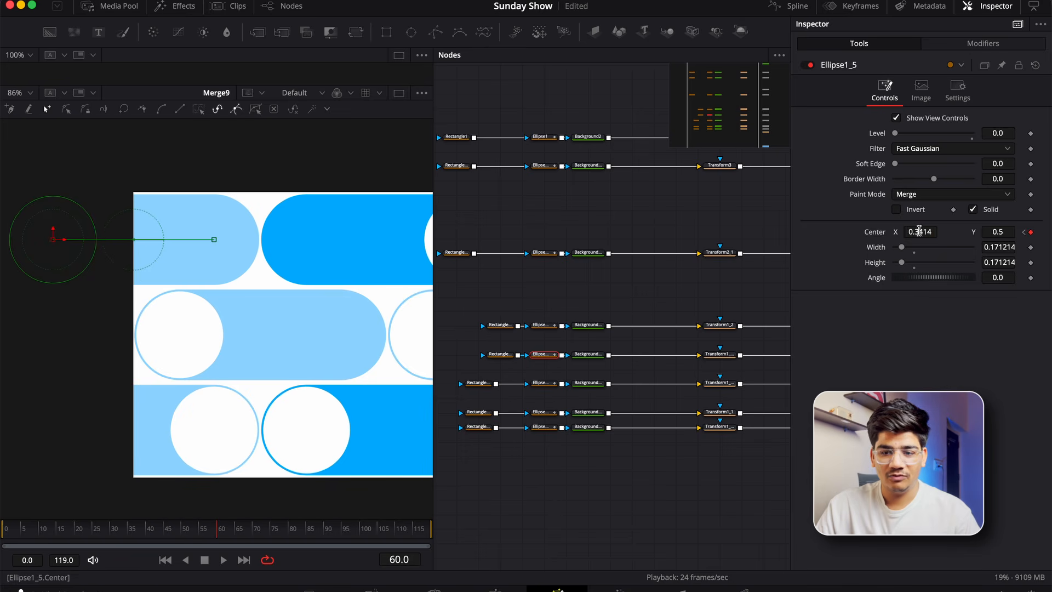
pyautogui.moveTo(914, 232); pyautogui.dragTo(919, 231)
pyautogui.doubleClick(919, 233)
pyautogui.write('0.5')
pyautogui.press('Tab')
pyautogui.click(658, 479)
pyautogui.scroll(-3, 221, 298)
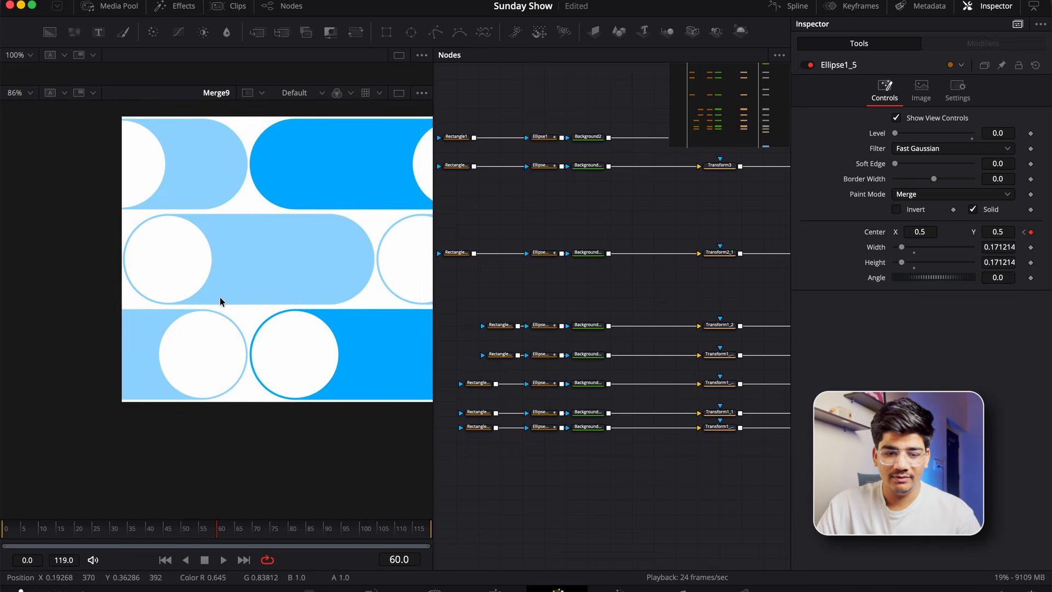
# - Set Ellipse1_8's center X to 0.5 at its first keyframe, frame 0
pyautogui.click(546, 427)
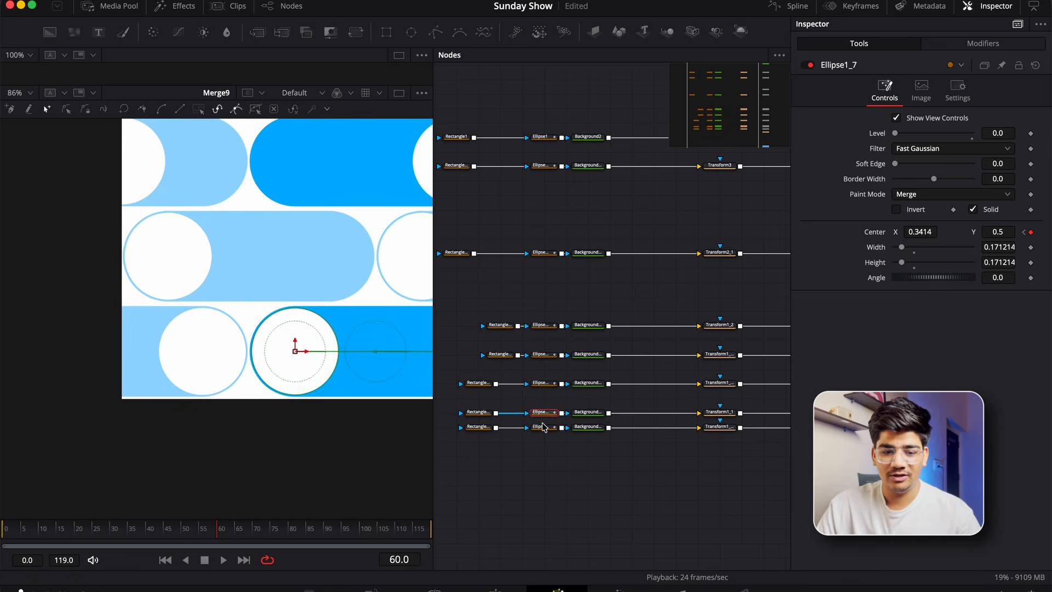
pyautogui.click(1025, 233)
pyautogui.doubleClick(926, 232)
pyautogui.write('0.5')
pyautogui.press('Tab')
pyautogui.hscroll(5, 217, 272)
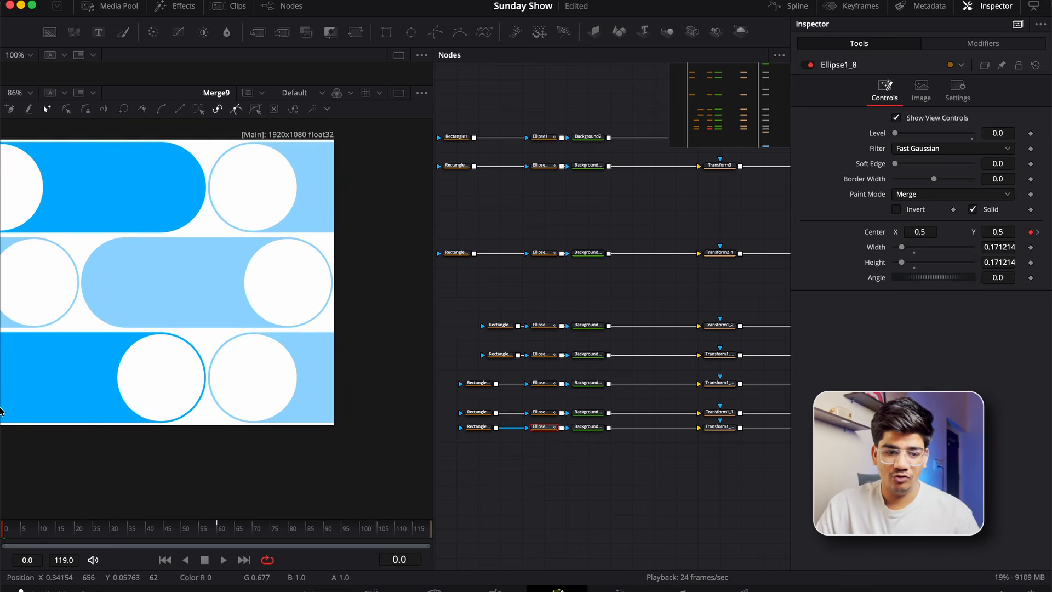
# - Set Ellipse1_6's center X to 0.5 at frame 60
pyautogui.click(547, 385)
pyautogui.moveTo(224, 527); pyautogui.dragTo(217, 527)
pyautogui.doubleClick(932, 232)
pyautogui.write('.6')
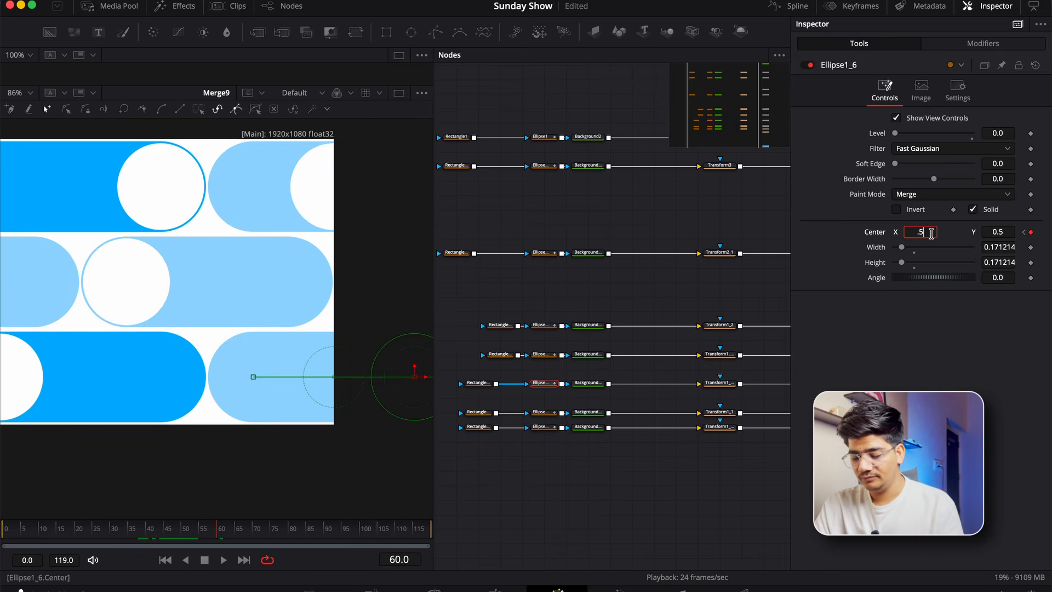
pyautogui.press('Return')
pyautogui.click(583, 453)
# - Play the animation and examine the tiled MediaOut1 pattern at frame 0 for clipped circles
pyautogui.scroll(-3, 252, 302)
pyautogui.hscroll(-3, 274, 334)
pyautogui.press('space')
pyautogui.press('space')
pyautogui.hscroll(5, 617, 523)
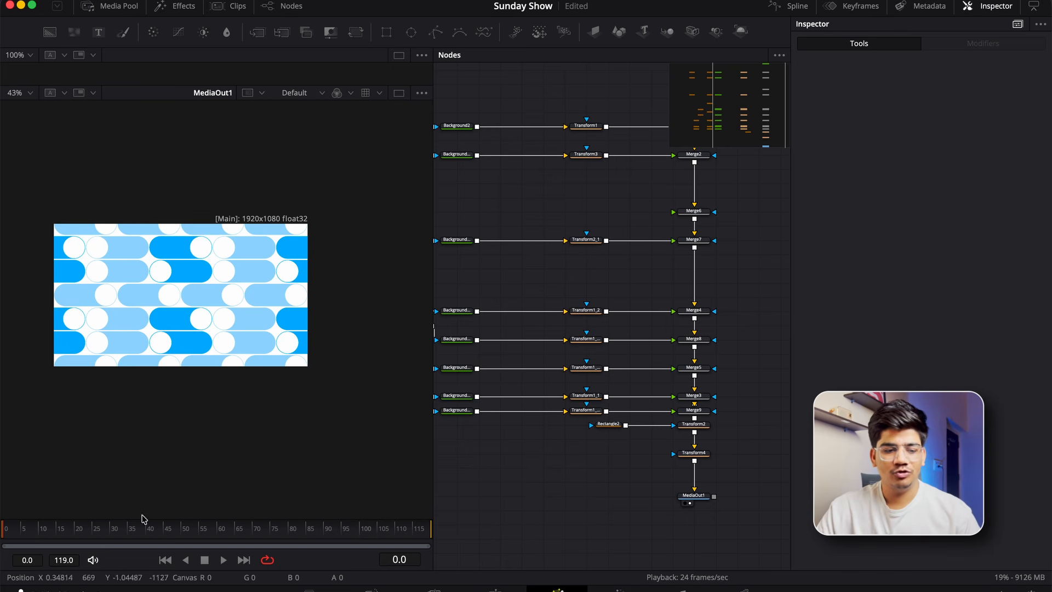
pyautogui.moveTo(83, 525); pyautogui.dragTo(4, 525)
pyautogui.scroll(5, 172, 248)
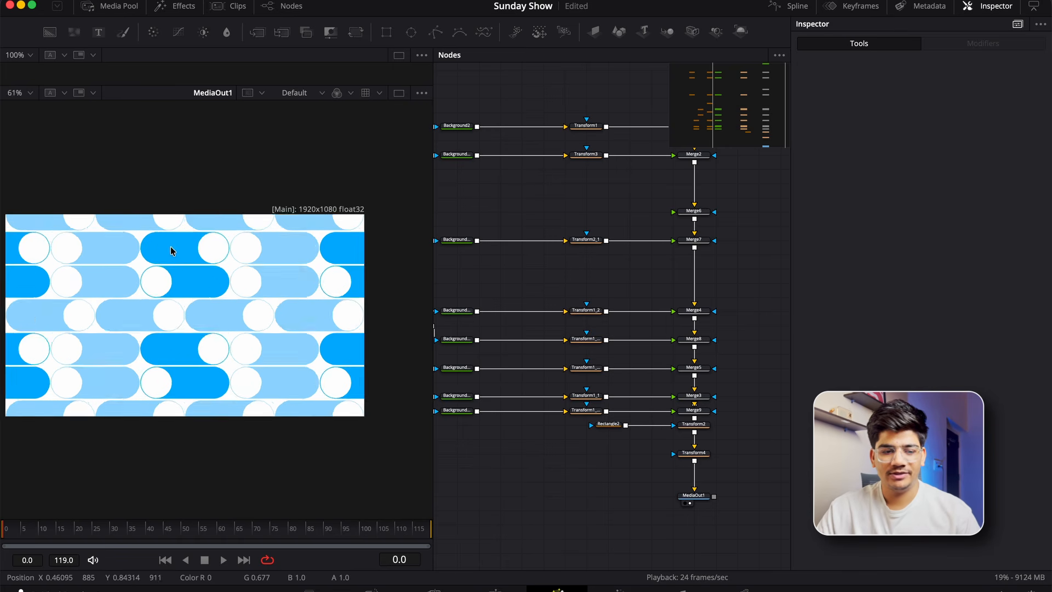
# - Set Transform4's Size to 2.46 and Angle to -49.86 at frame 0, keyframing Size, Angle and Center there
pyautogui.scroll(-6, 171, 251)
pyautogui.scroll(4, 170, 252)
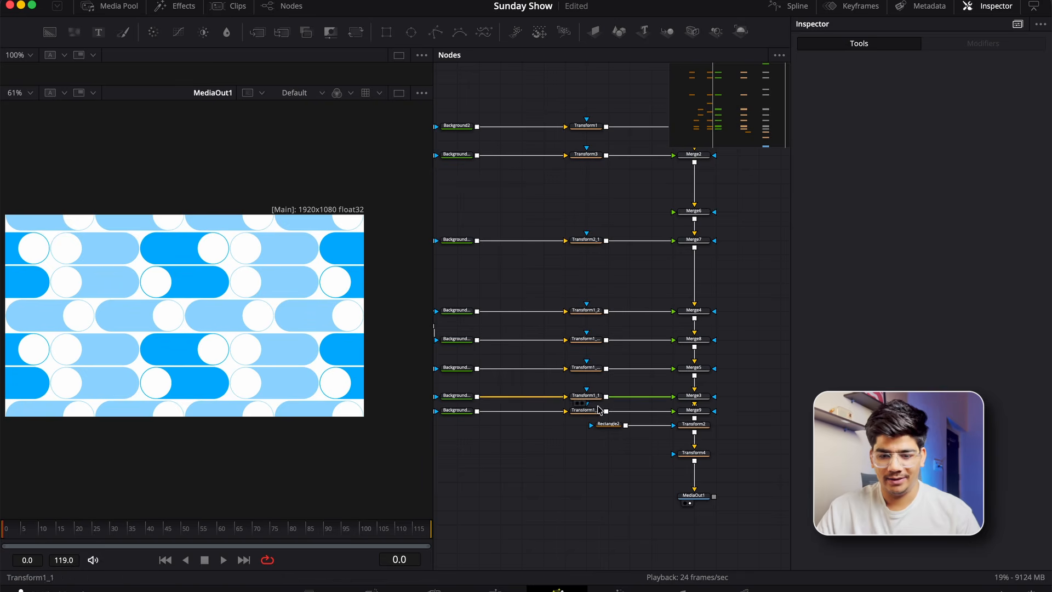
pyautogui.click(696, 455)
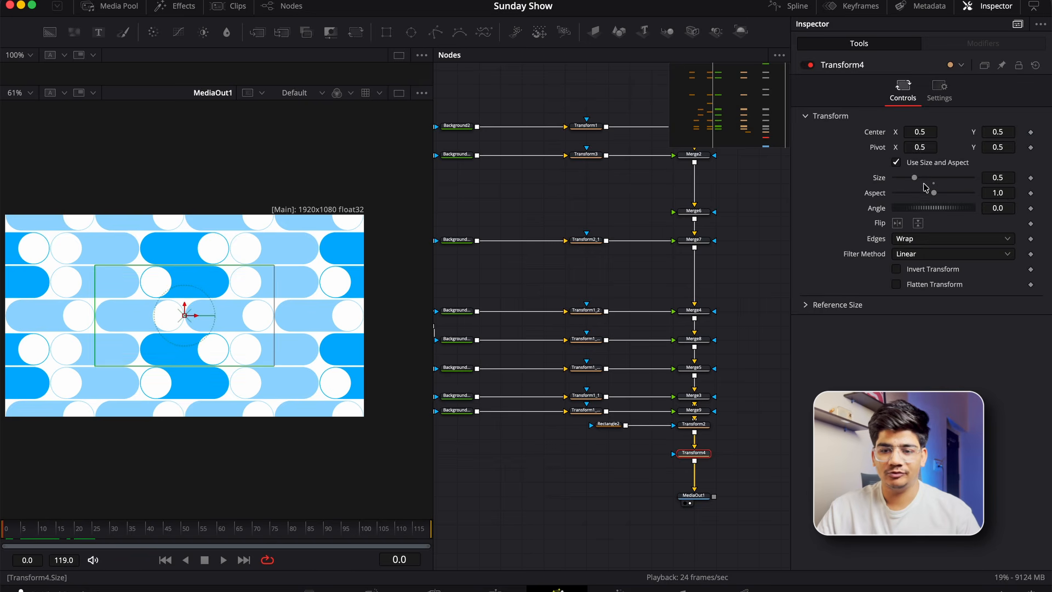
pyautogui.moveTo(925, 188); pyautogui.dragTo(943, 206)
pyautogui.press('space')
pyautogui.scroll(-3, 322, 301)
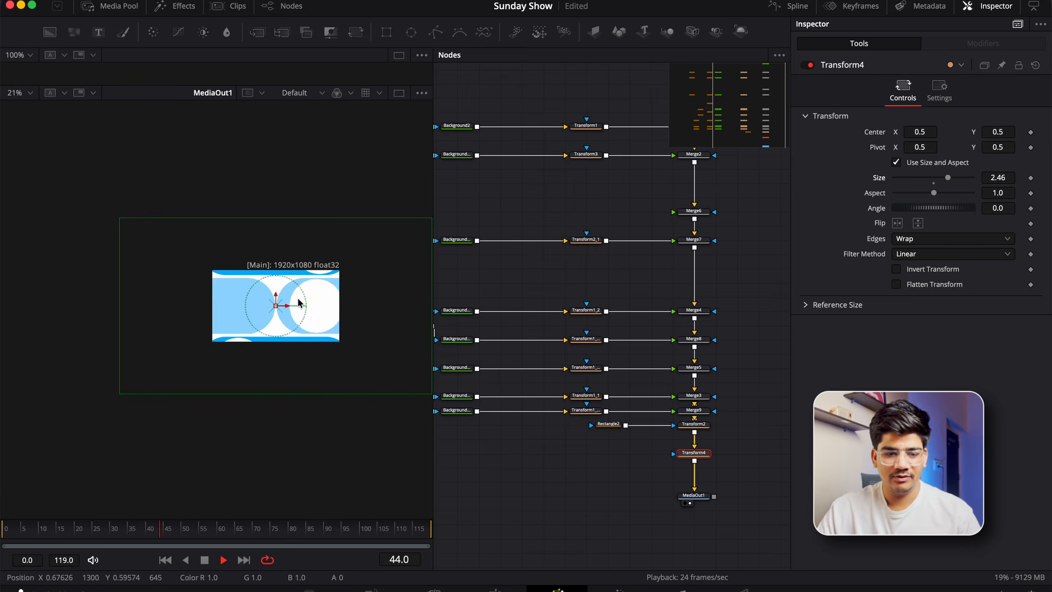
pyautogui.press('space')
pyautogui.scroll(2, 314, 349)
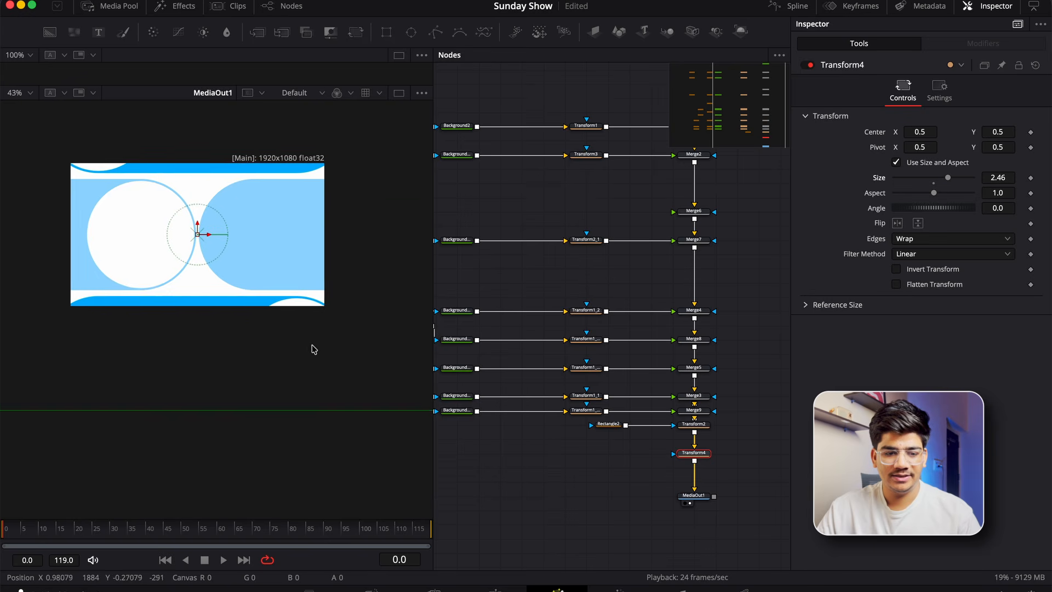
pyautogui.moveTo(323, 347); pyautogui.dragTo(361, 462)
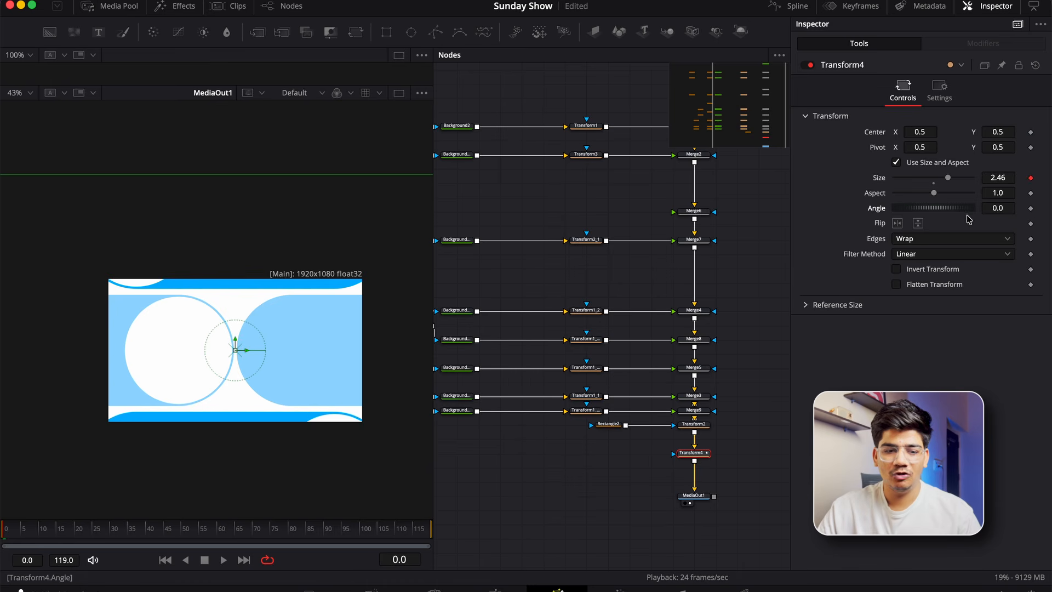
pyautogui.moveTo(948, 213)
pyautogui.mouseDown()
pyautogui.moveTo(965, 214)
pyautogui.moveTo(960, 228)
pyautogui.moveTo(936, 221)
pyautogui.mouseUp()
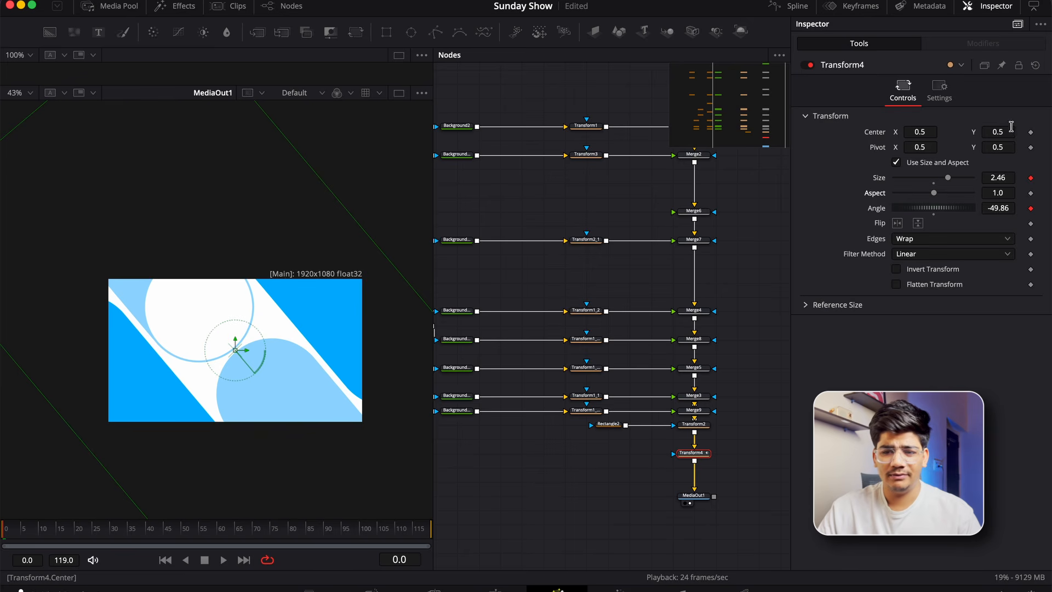
pyautogui.click(1032, 133)
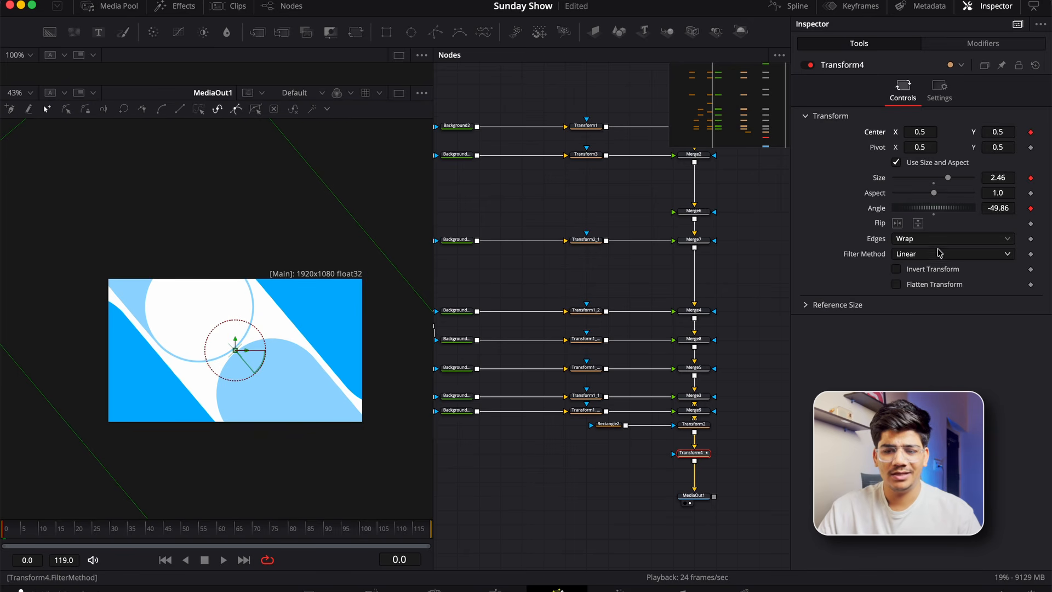
# - At frame 119, set Transform4's Size to 0.705, Angle to 0 and Center to X 2.261, Y -0.472
pyautogui.press('space')
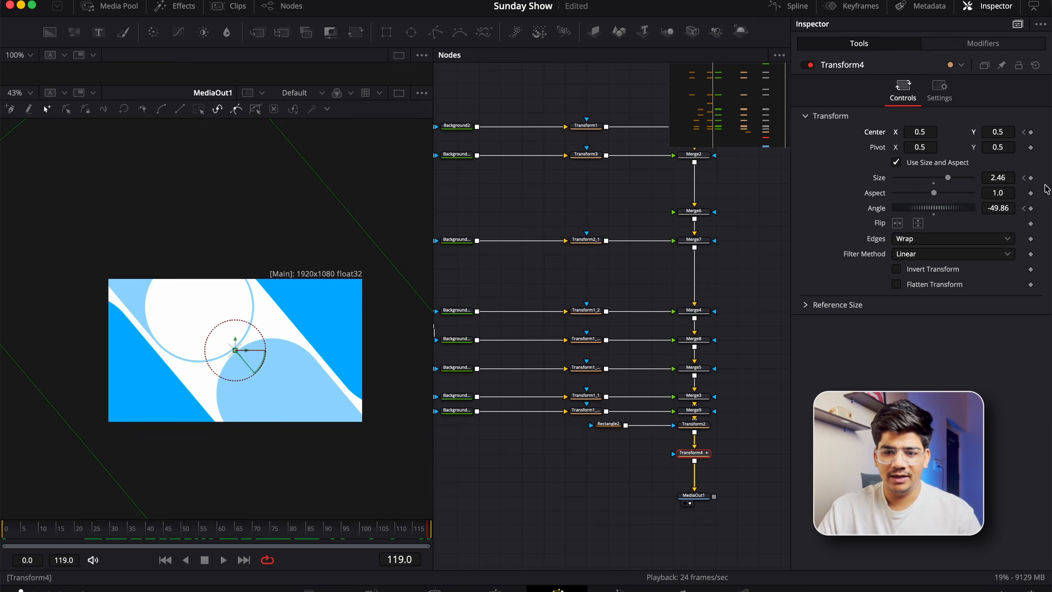
pyautogui.moveTo(997, 181); pyautogui.dragTo(958, 181)
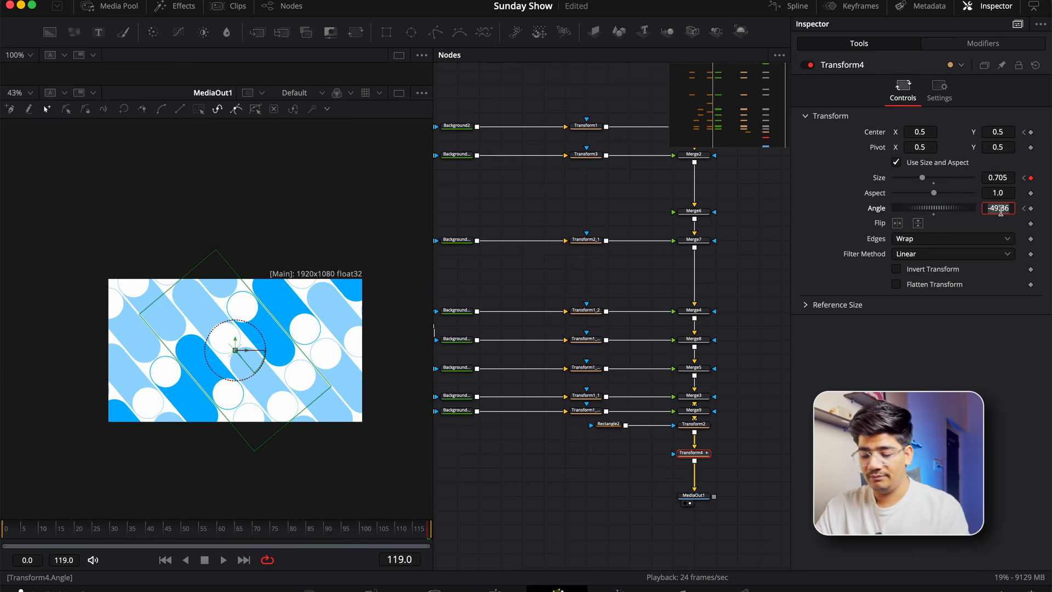
pyautogui.press('Return')
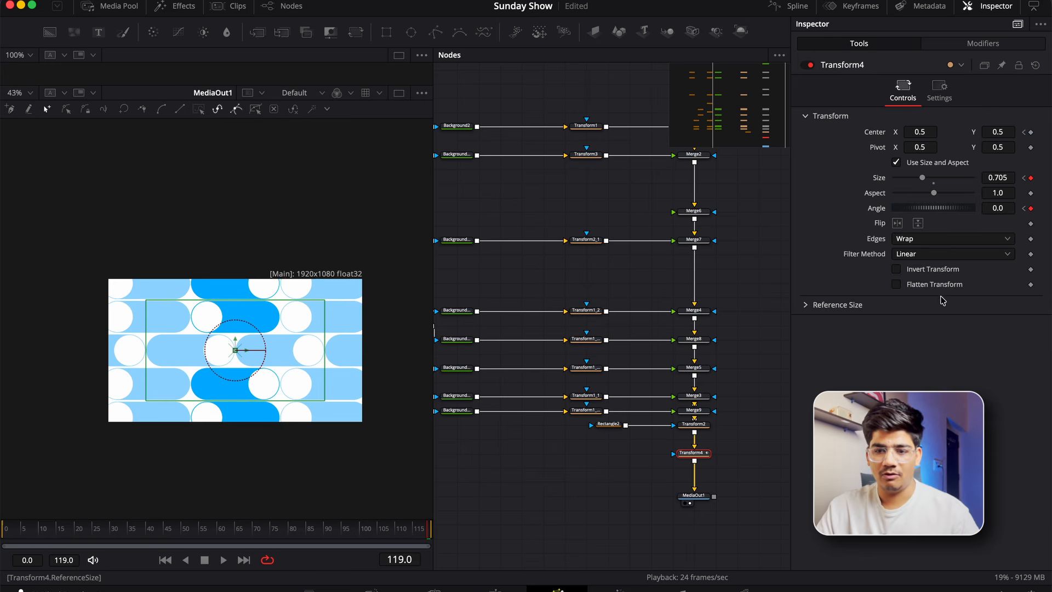
pyautogui.moveTo(914, 132); pyautogui.dragTo(976, 132)
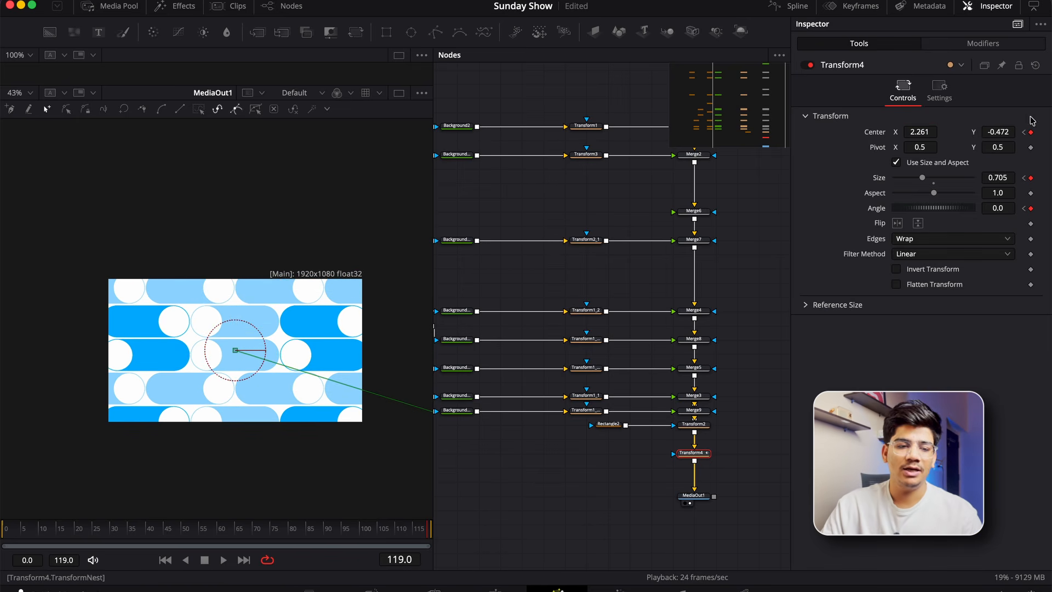
# - Smooth Transform4's Displacement, Size and Angle curves with Ease In 86.1 and Ease Out 59.0, and play back the animation
pyautogui.click(804, 8)
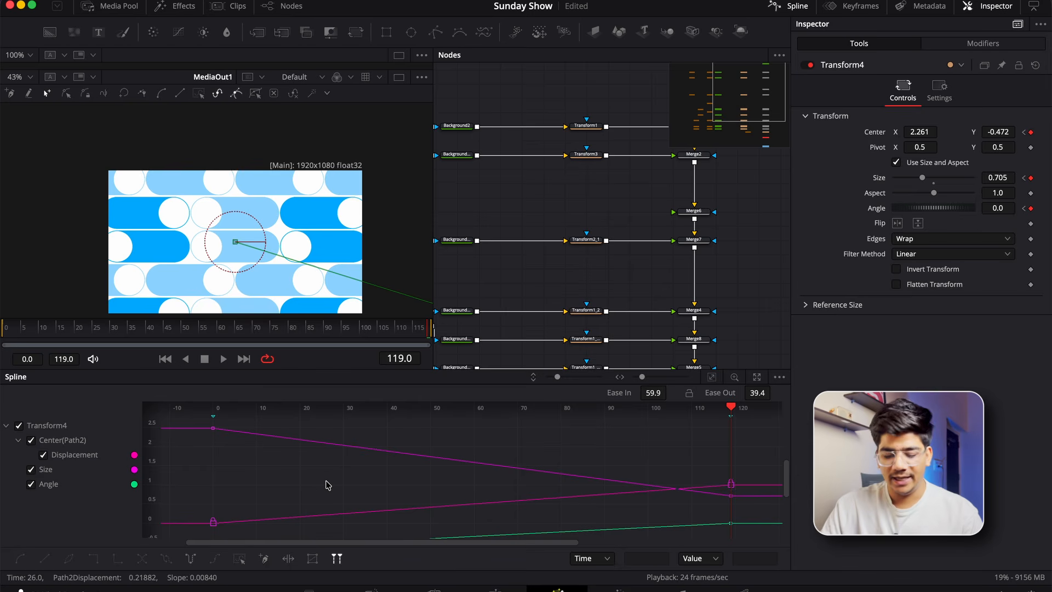
pyautogui.press('s')
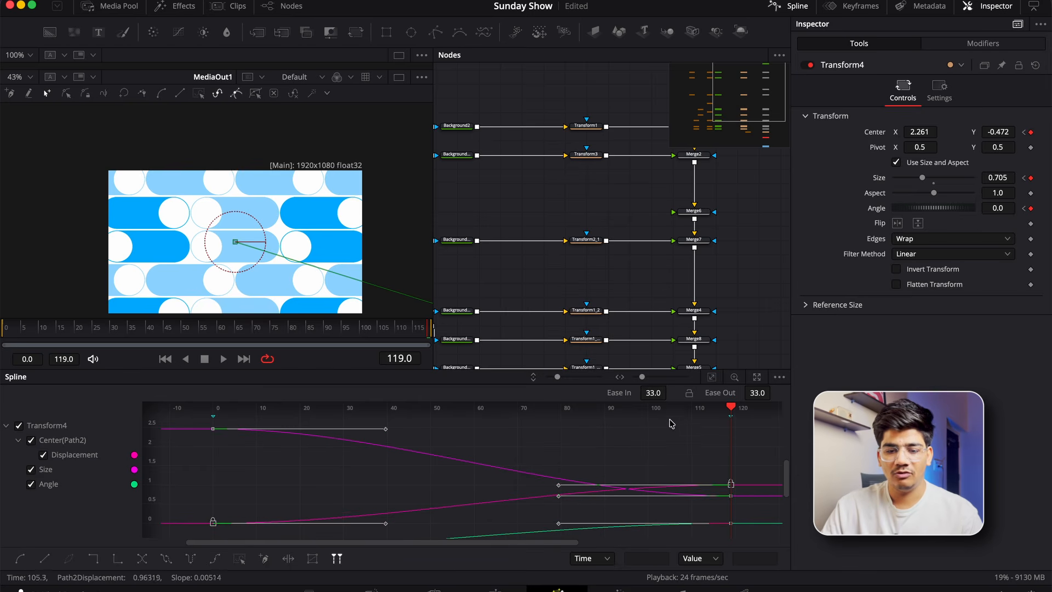
pyautogui.moveTo(646, 393); pyautogui.dragTo(653, 393)
pyautogui.moveTo(757, 393); pyautogui.dragTo(724, 391)
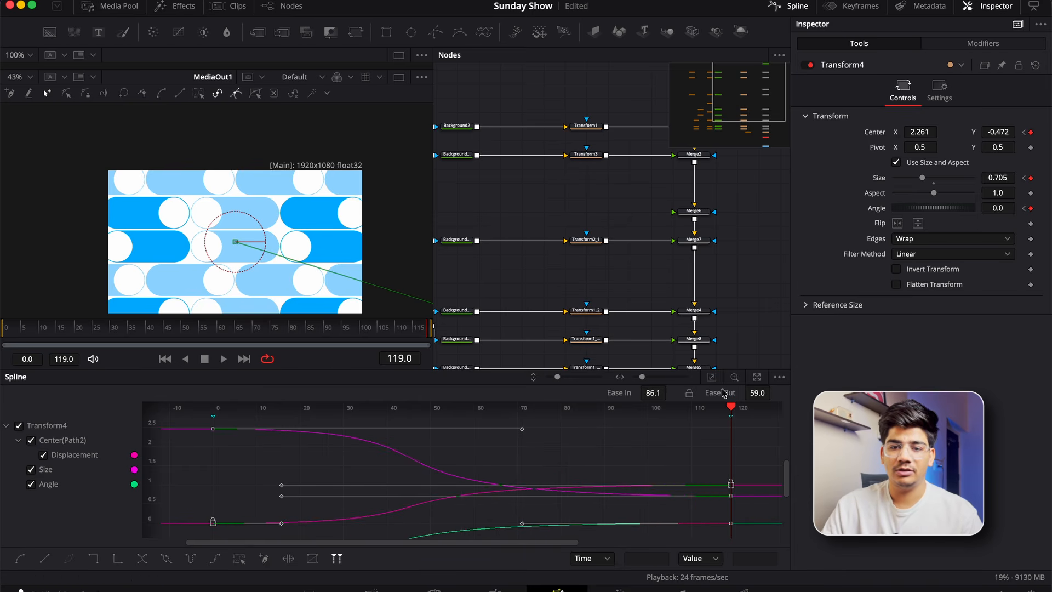
pyautogui.click(806, 4)
pyautogui.press('space')
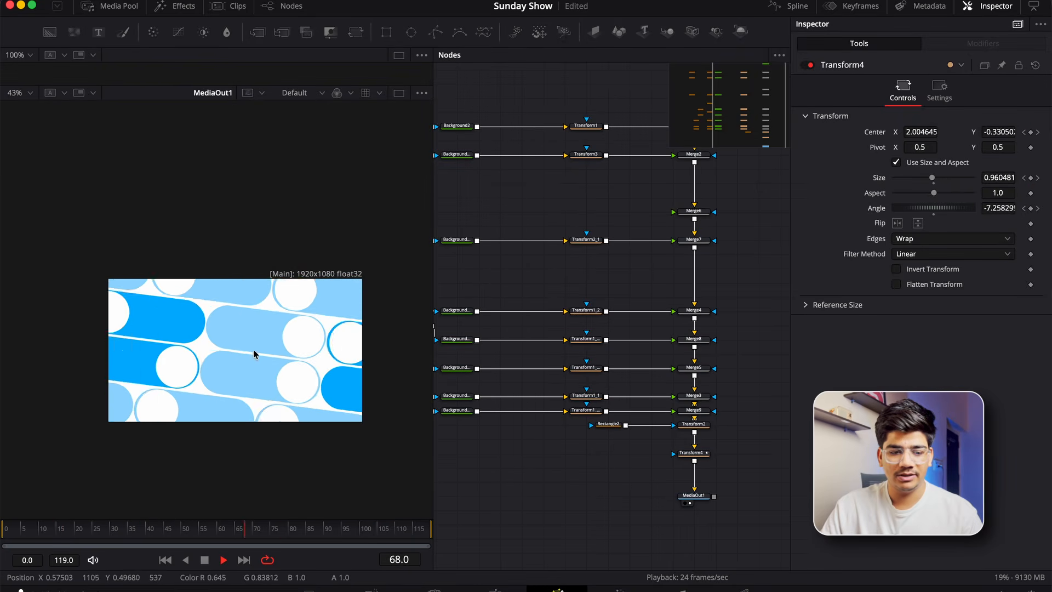
pyautogui.moveTo(252, 332); pyautogui.dragTo(244, 306)
pyautogui.scroll(3, 244, 306)
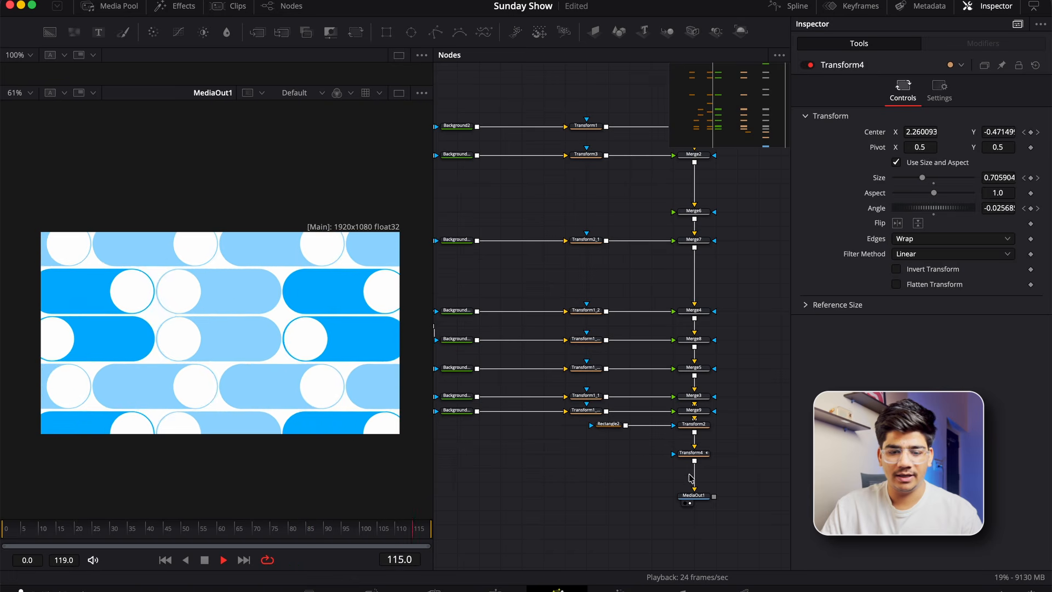
# - Add a DVE node between Transform4 and MediaOut1 and set its Y rotation to 60
pyautogui.press('space')
pyautogui.hotkey('shift', 'space')
pyautogui.write('dve')
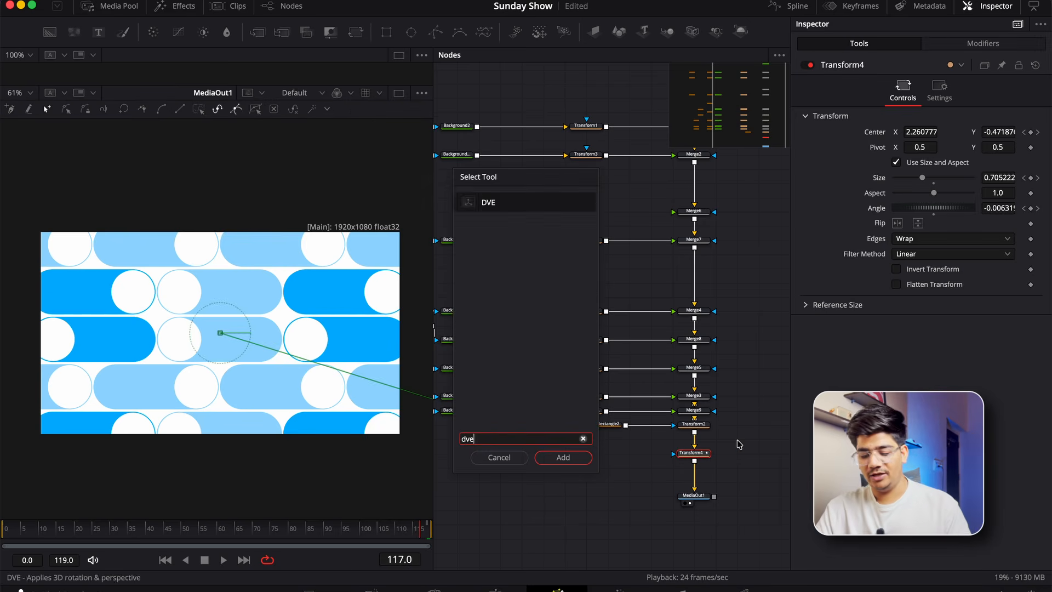
pyautogui.press('Return')
pyautogui.moveTo(935, 230); pyautogui.dragTo(951, 250)
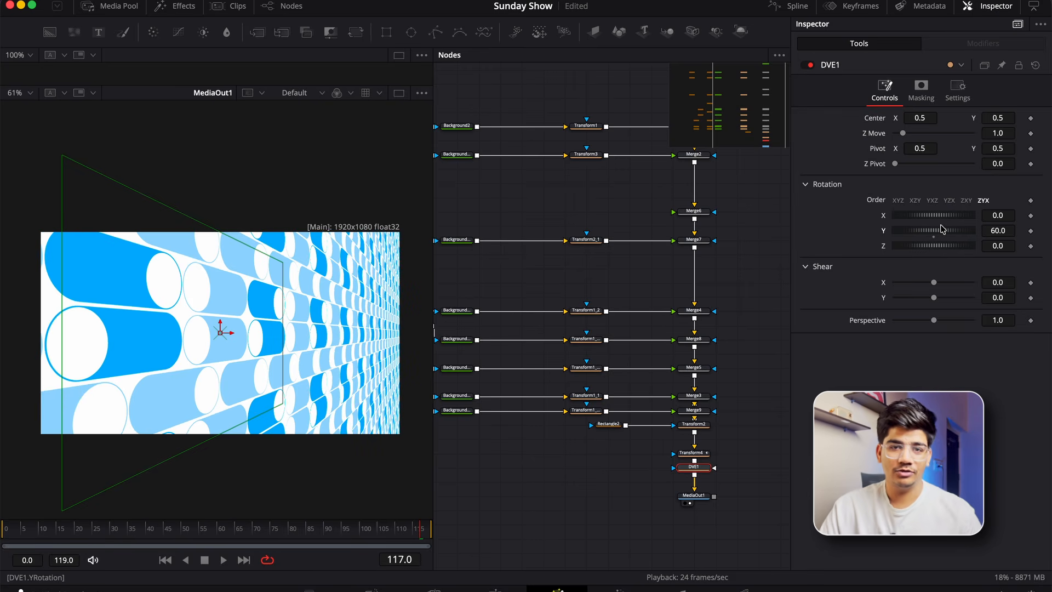
# - Set DVE1's X rotation to -7.2 and reset its Y rotation to 0
pyautogui.moveTo(936, 215); pyautogui.dragTo(923, 214)
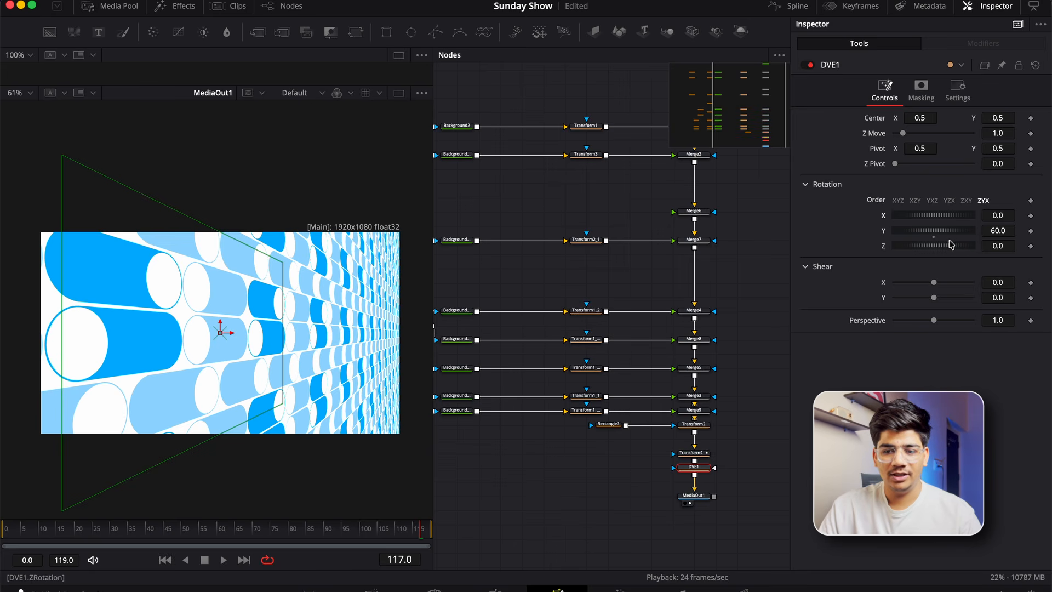
pyautogui.moveTo(998, 215); pyautogui.dragTo(978, 215)
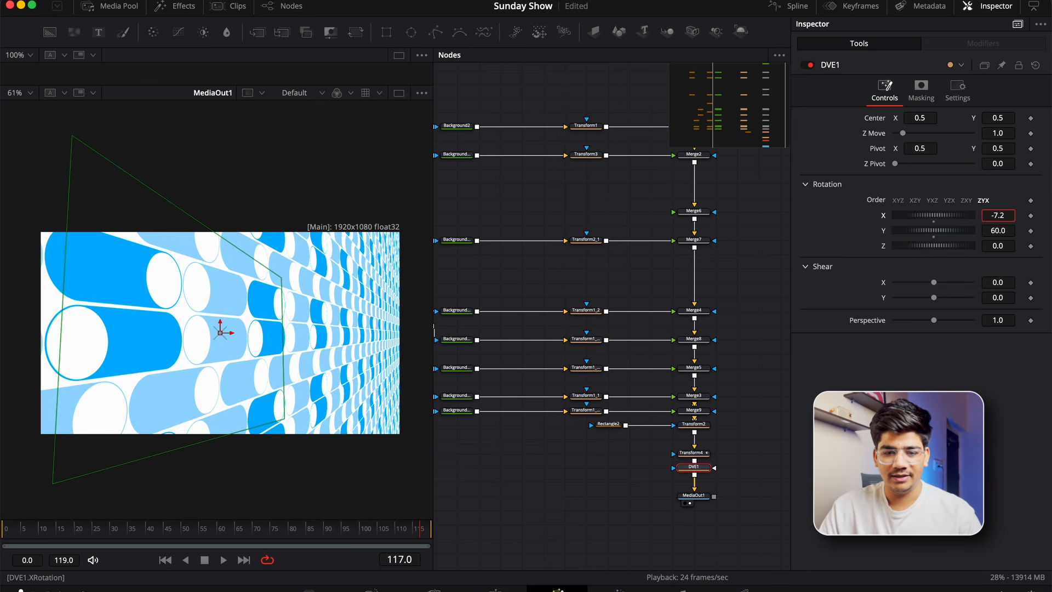
pyautogui.doubleClick(885, 234)
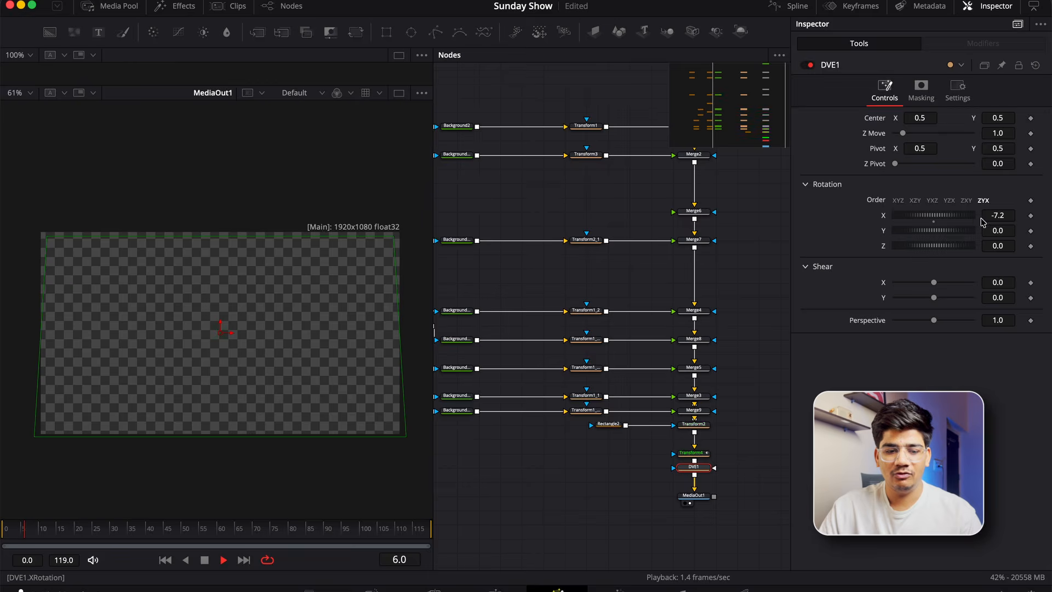
# - Play the animation with the DVE tilt and examine the MediaOut1 pattern at frame 31
pyautogui.press('space')
pyautogui.click(642, 507)
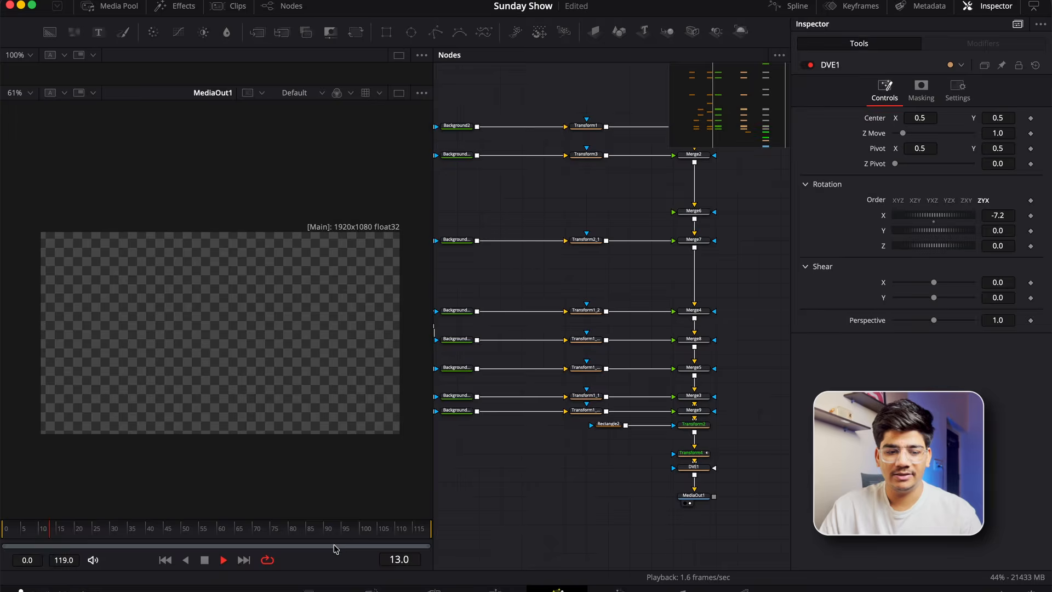
pyautogui.press('space')
pyautogui.moveTo(148, 541); pyautogui.dragTo(115, 542)
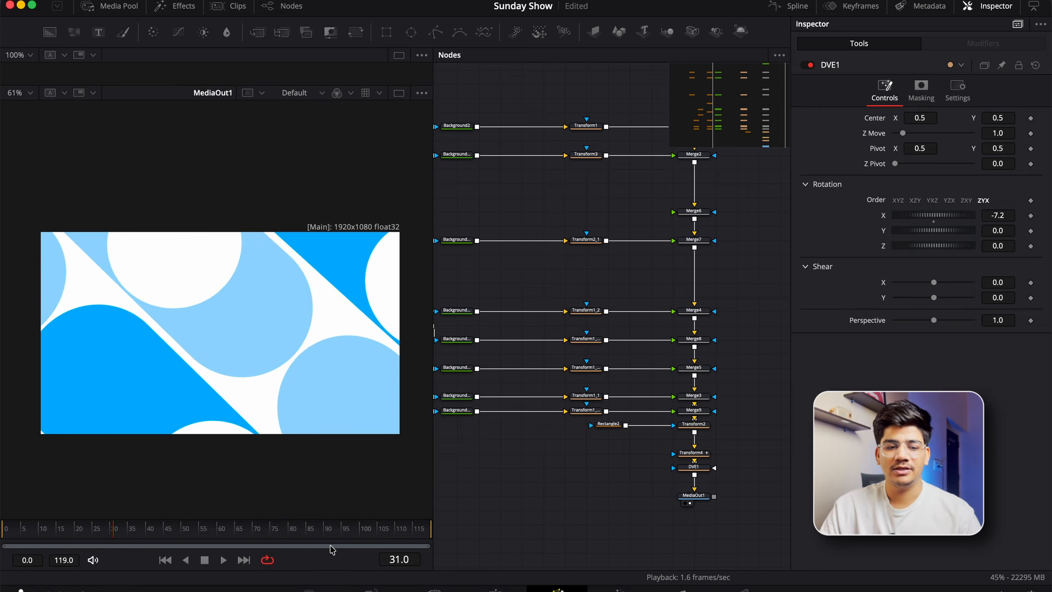